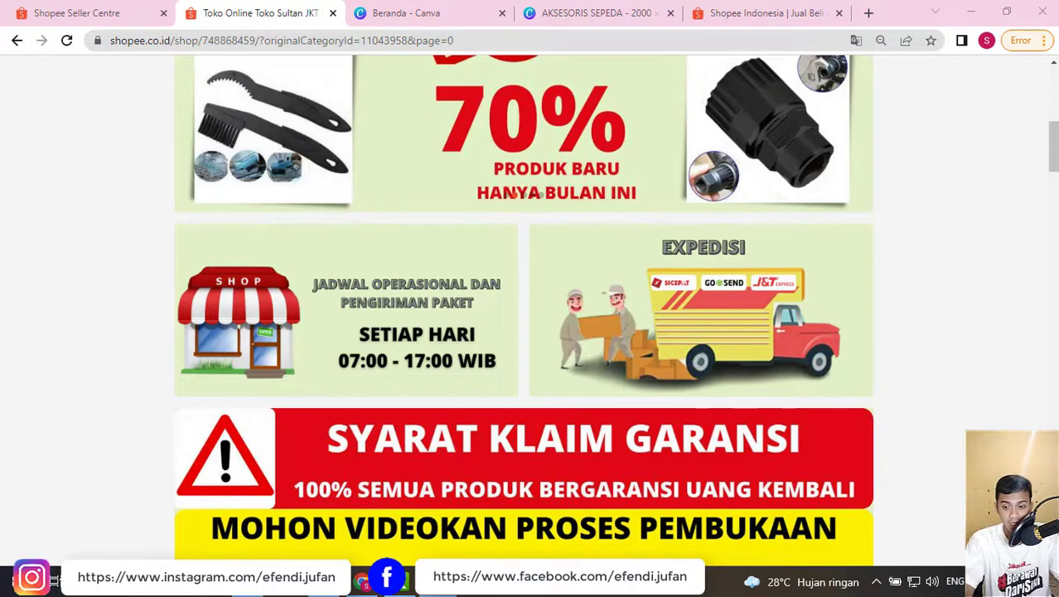
- Check the outline in dekorasi tutor.txt in Notepad, and look through the Toko Sultan JKT shop's banner carousel in the browser
key("alt+Tab")
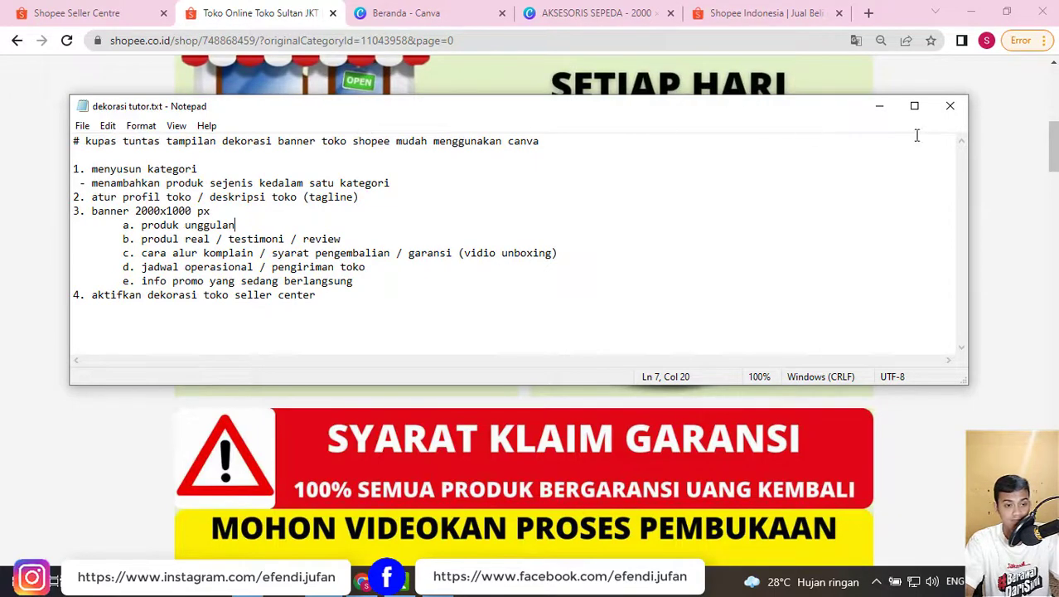
left_click(880, 106)
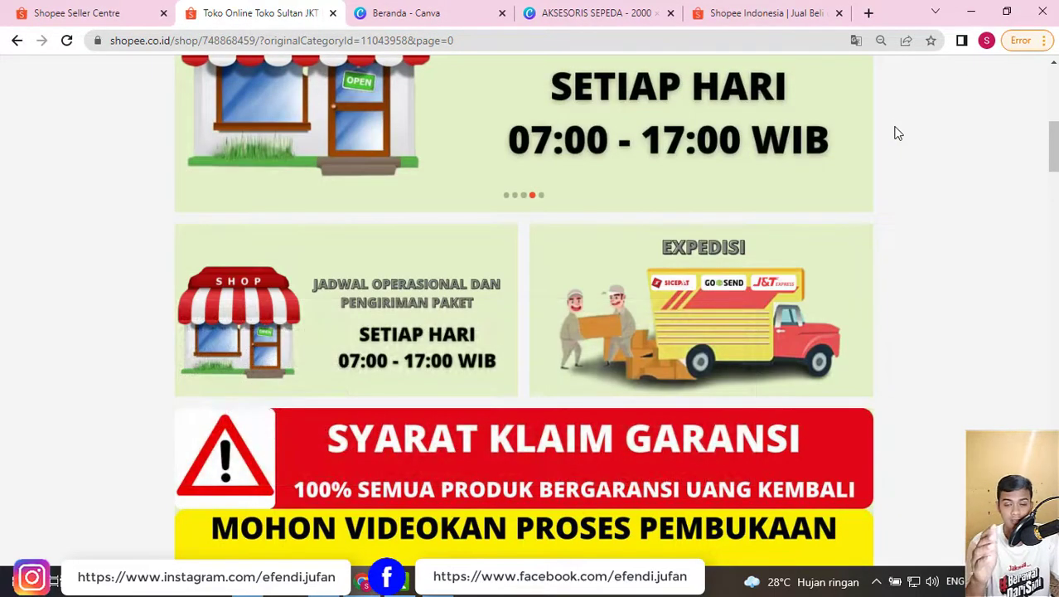
scroll(591, 247, "up", 6)
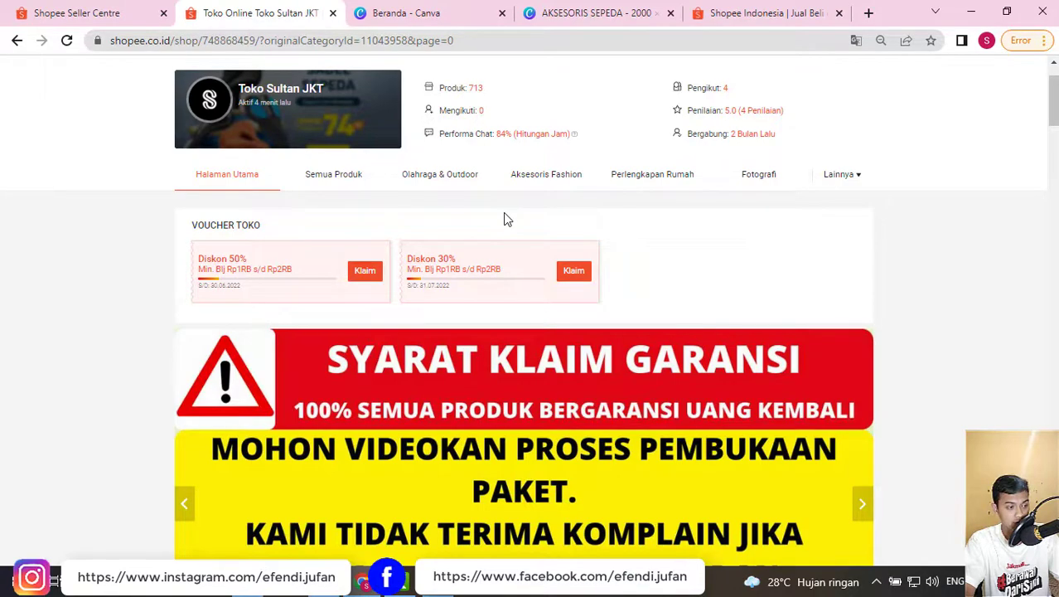
scroll(506, 219, "down", 1)
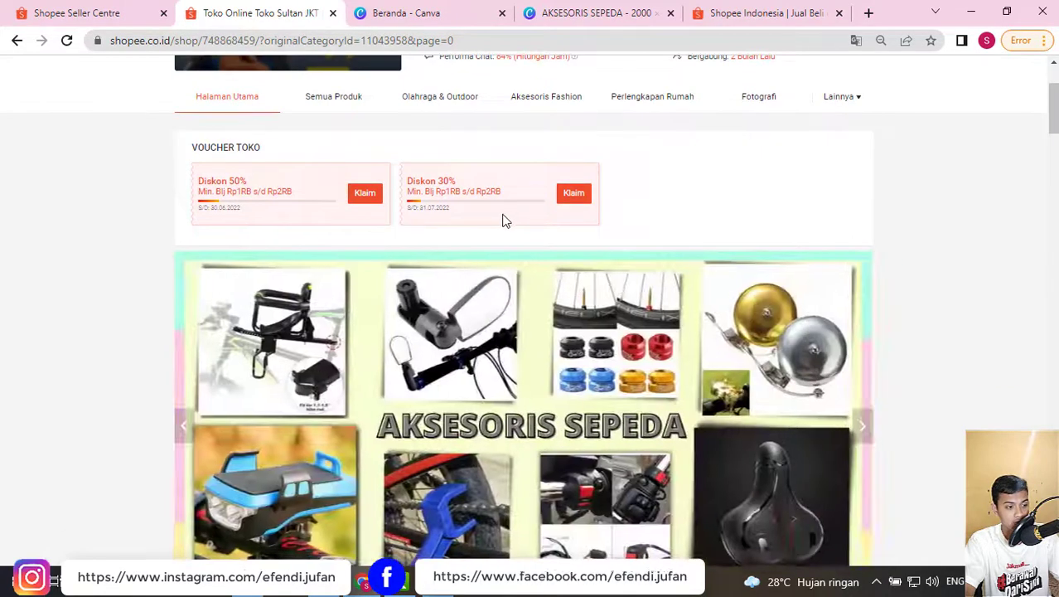
scroll(504, 219, "down", 1)
left_click(185, 349)
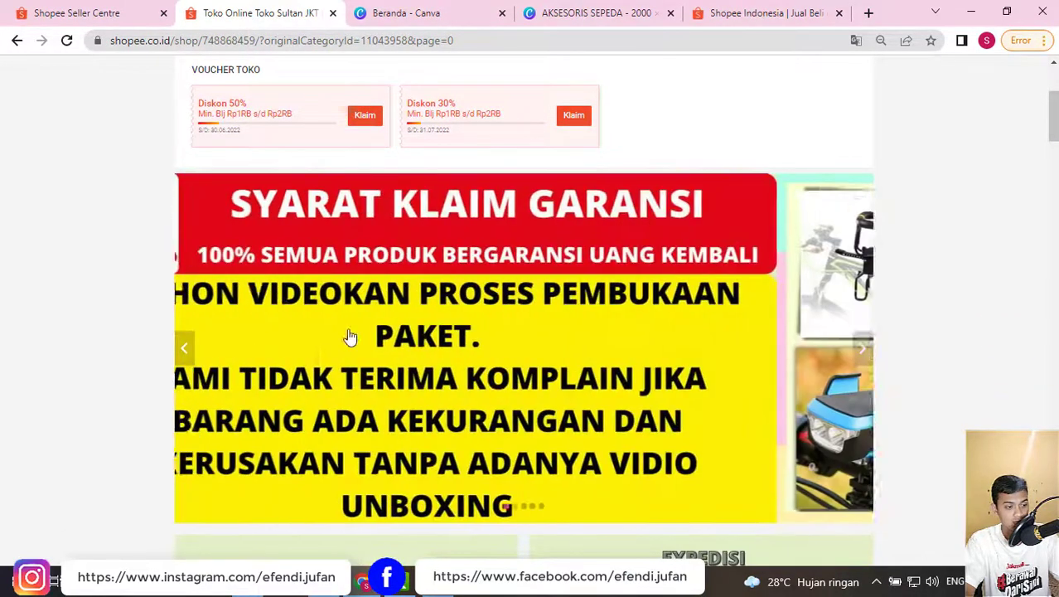
left_click(860, 350)
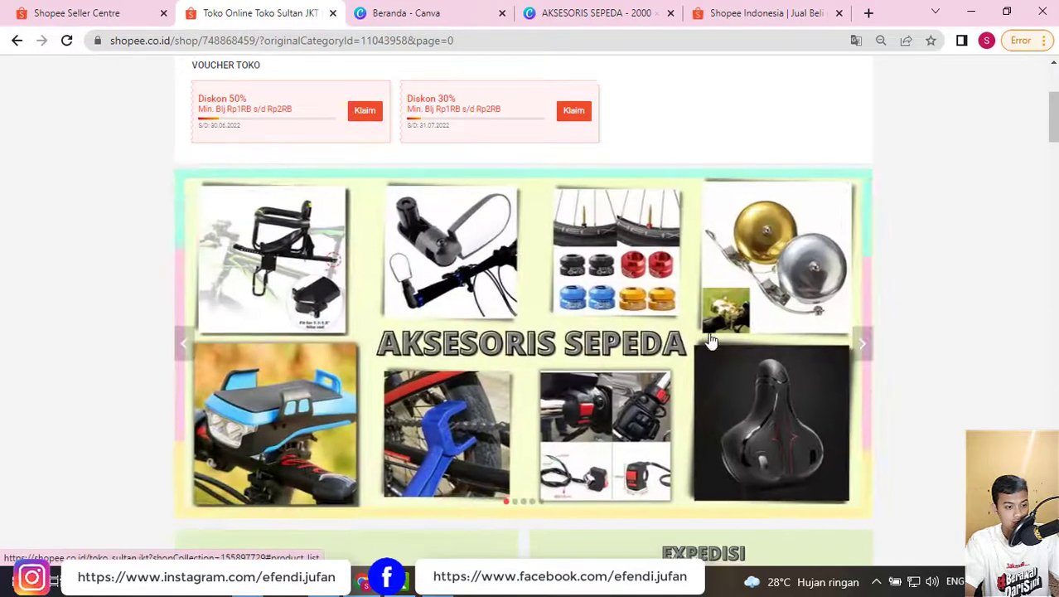
- Look over the shop's lower banners and reread the banner checklist in dekorasi tutor.txt
scroll(484, 413, "down", 2)
left_click(348, 580)
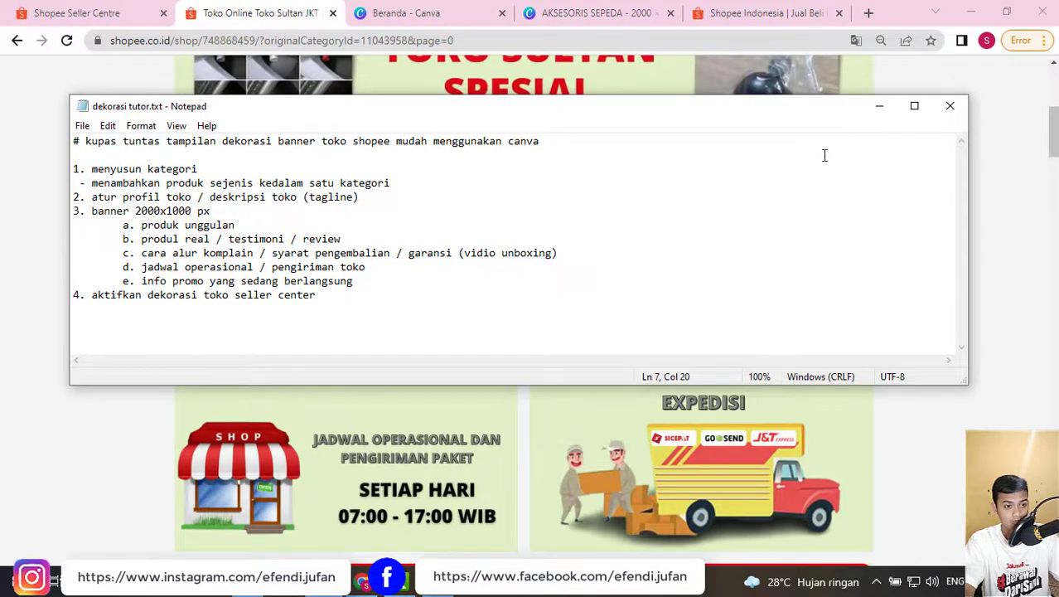
left_click(879, 108)
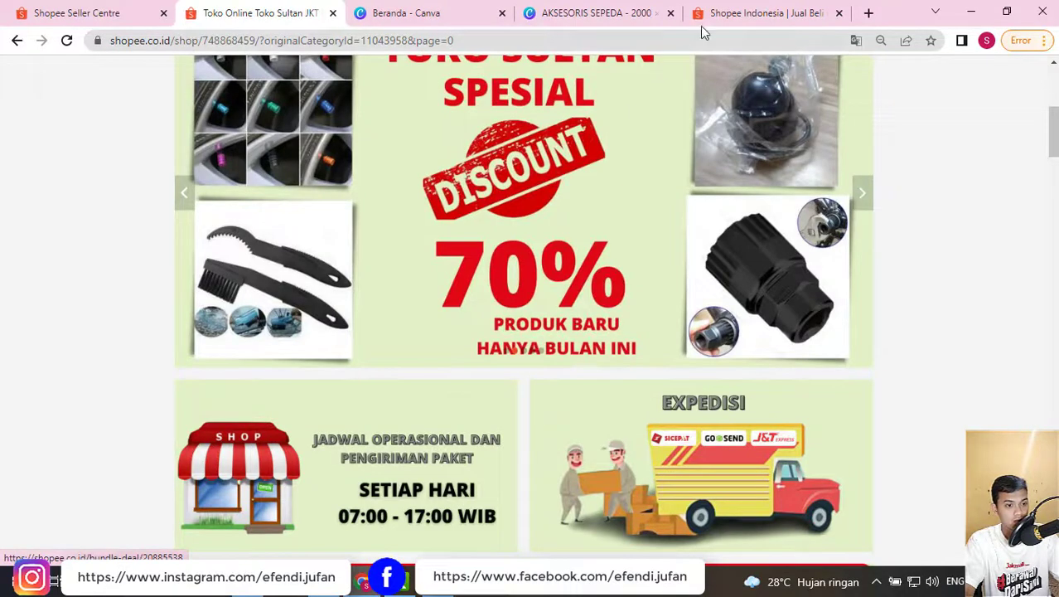
- Search the Shopee marketplace for "sadel"
left_click(719, 12)
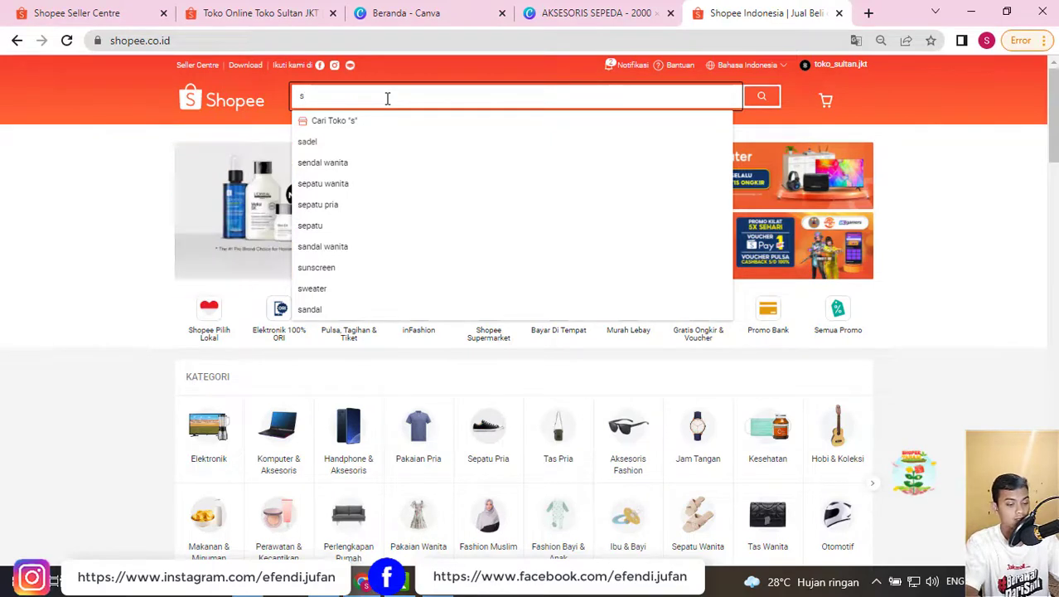
key("BackSpace")
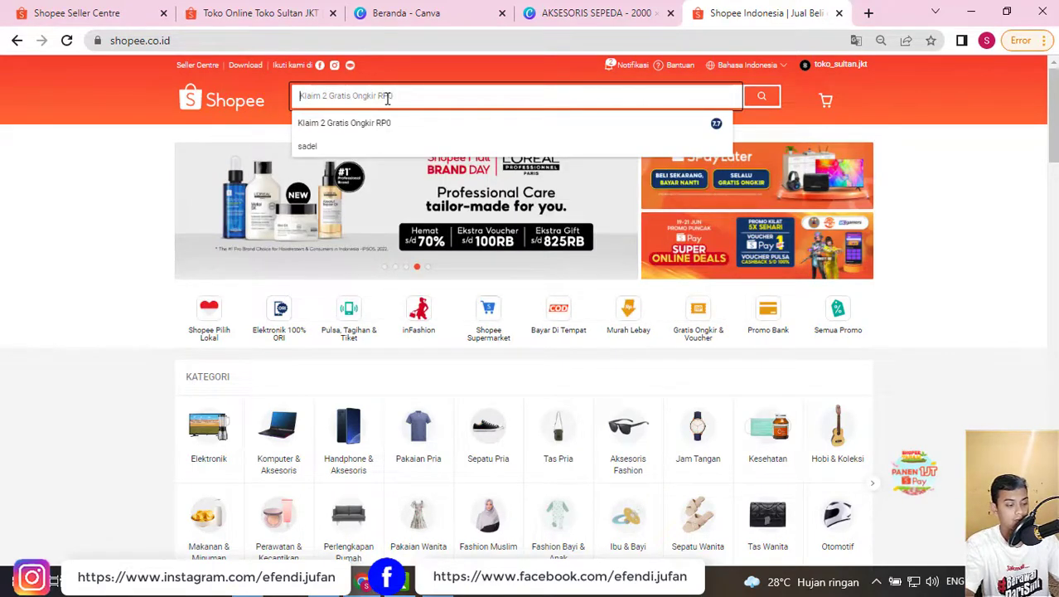
type("sadel")
key("Return")
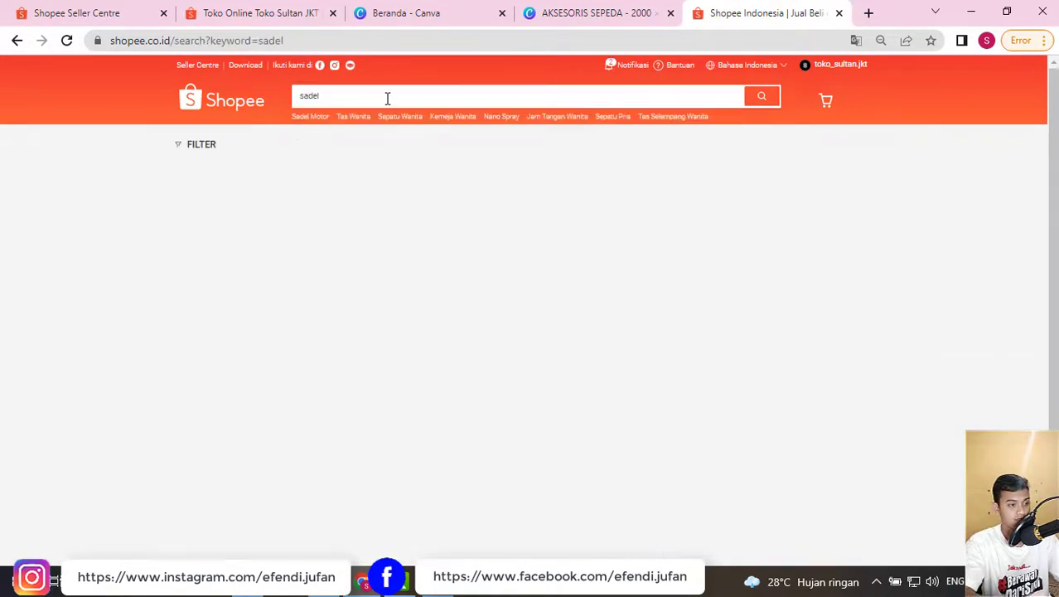
- Open the ORIGINAL GUB 3083 saddle listing, visit its seller's shop and examine how the shop homepage is laid out
scroll(489, 251, "down", 2)
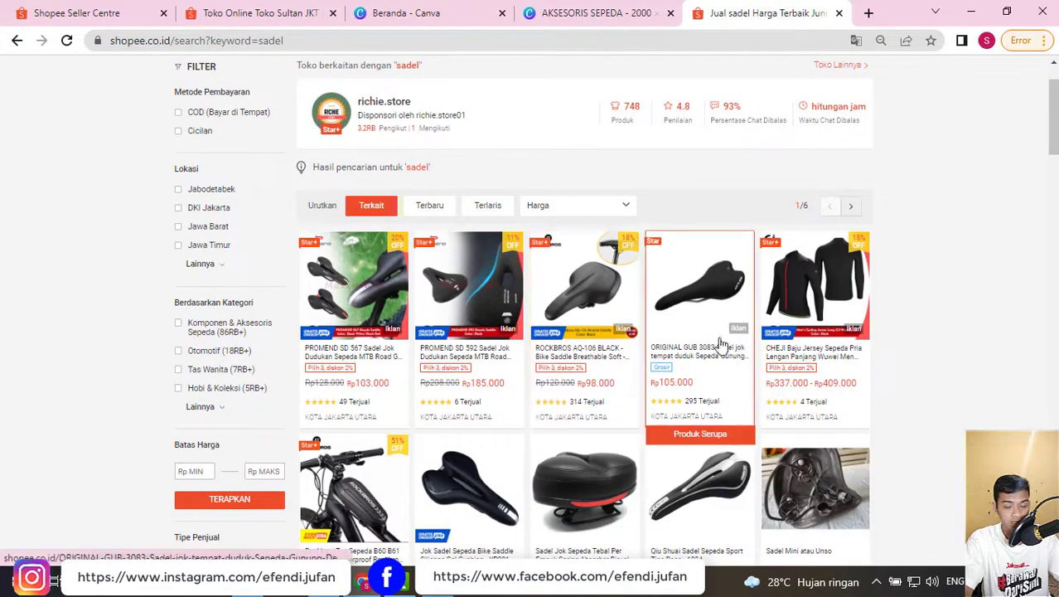
left_click(704, 344)
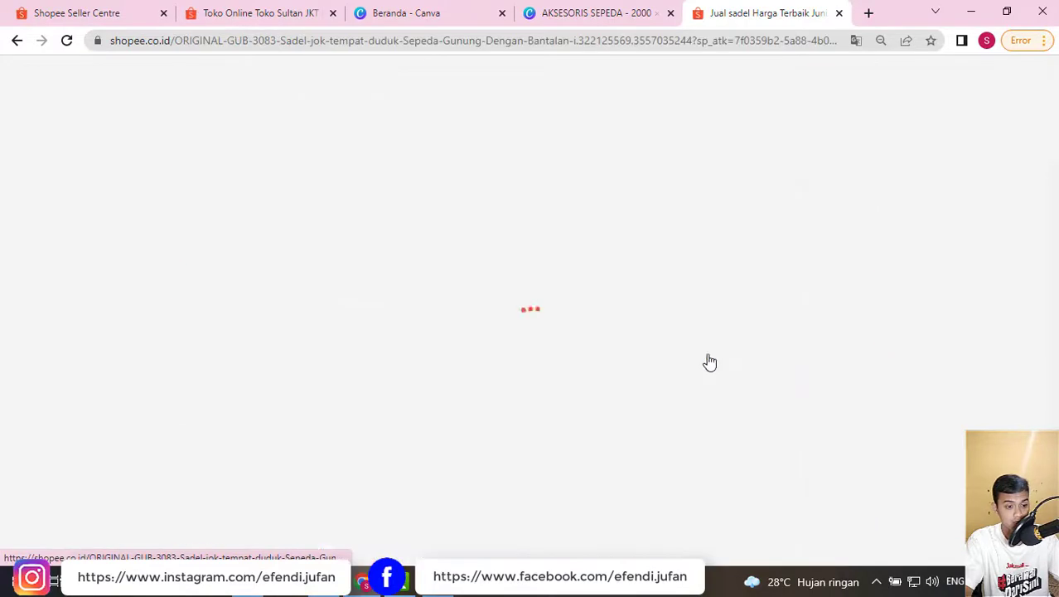
scroll(714, 353, "down", 3)
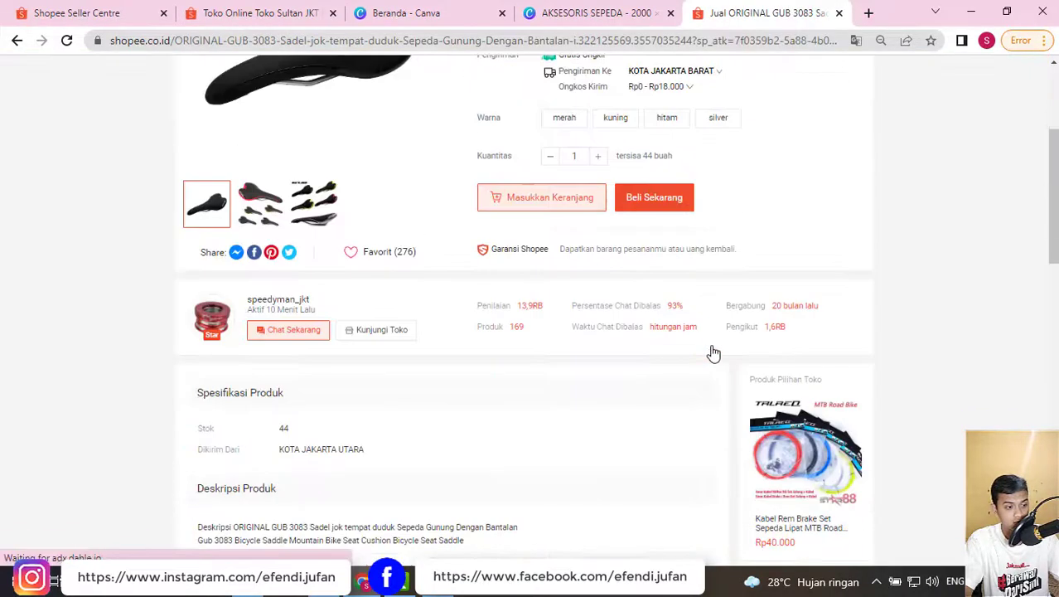
left_click(375, 336)
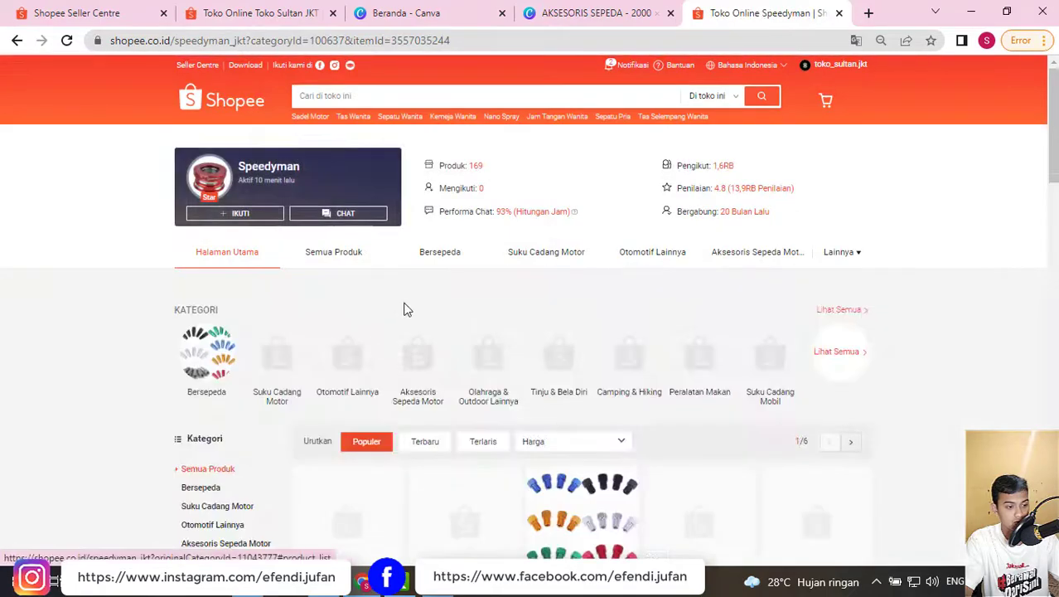
scroll(406, 310, "down", 10)
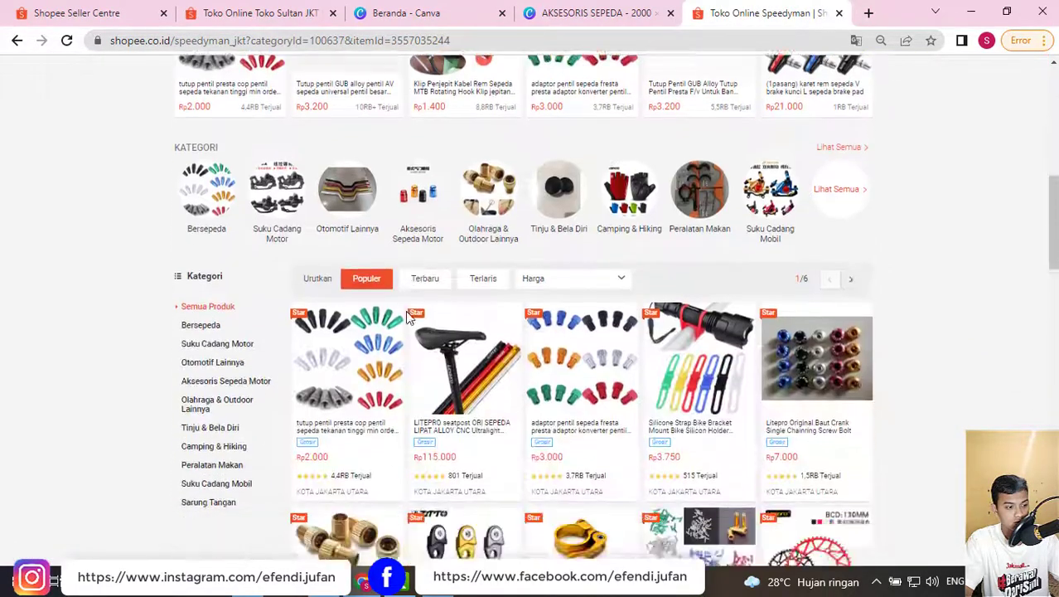
scroll(406, 310, "up", 10)
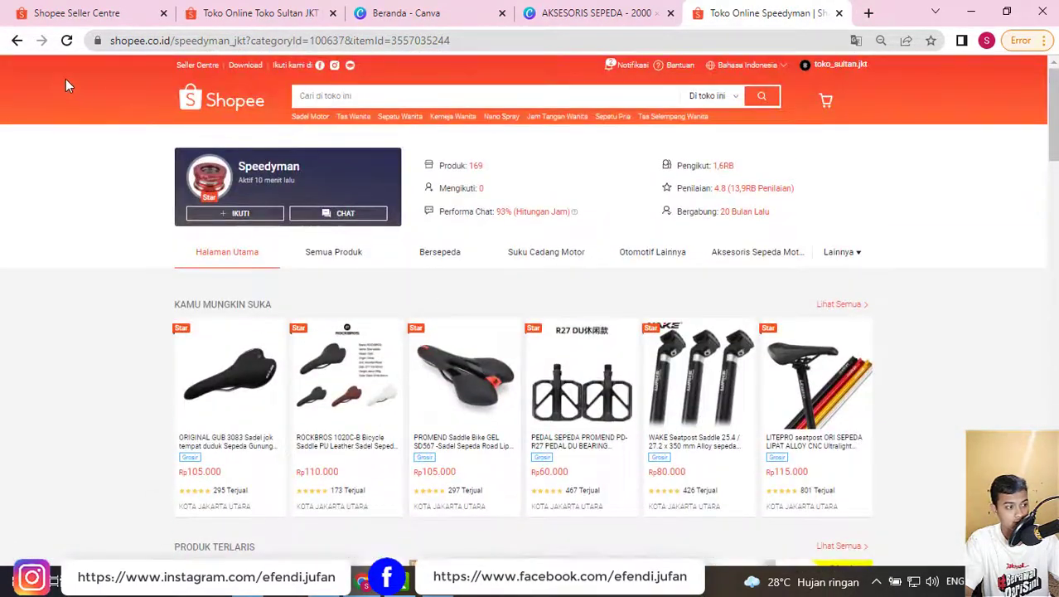
- Return to the "sadel" results, open the PROMEND SD 592 saddle listing and visit its seller's shop
left_click(16, 41)
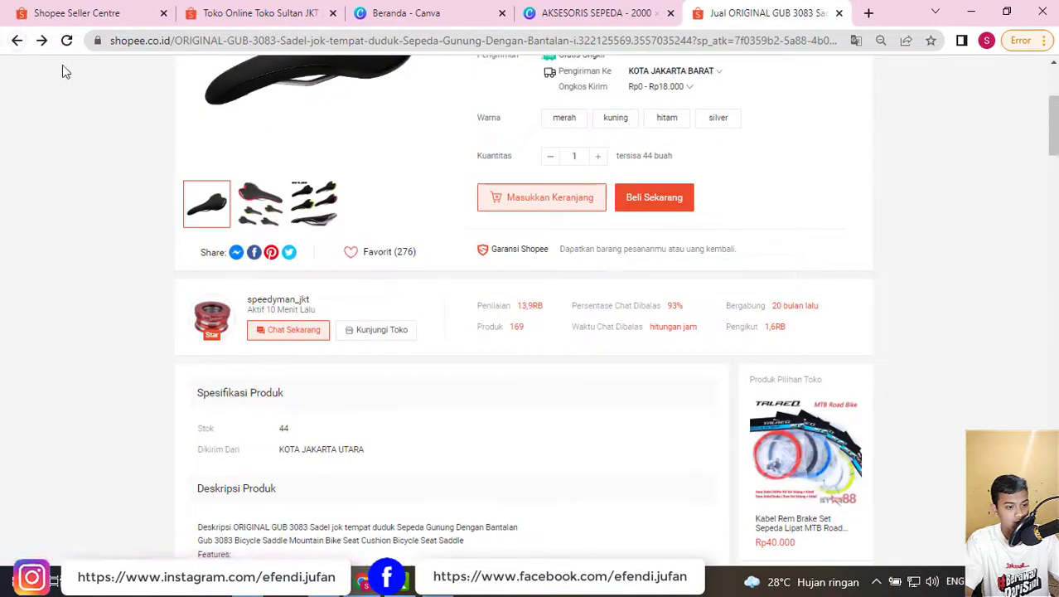
left_click(16, 41)
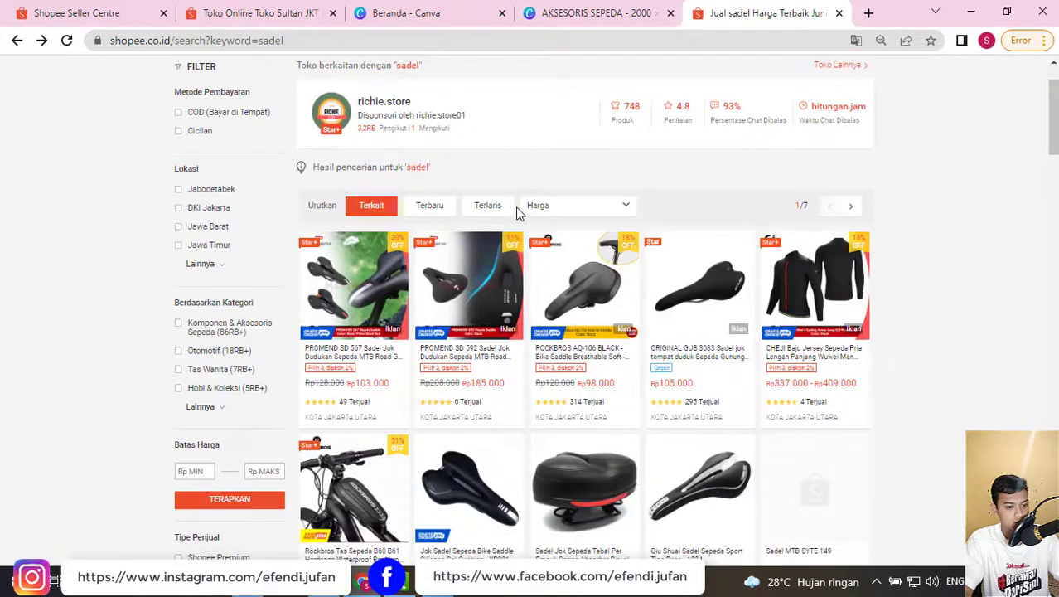
mouse_move(516, 242)
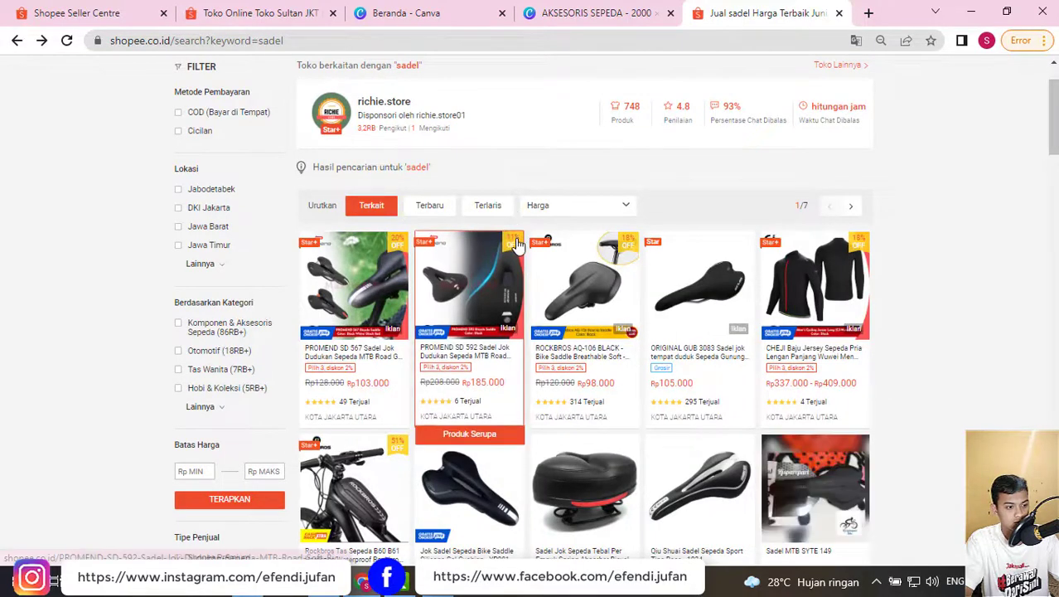
left_click(469, 355)
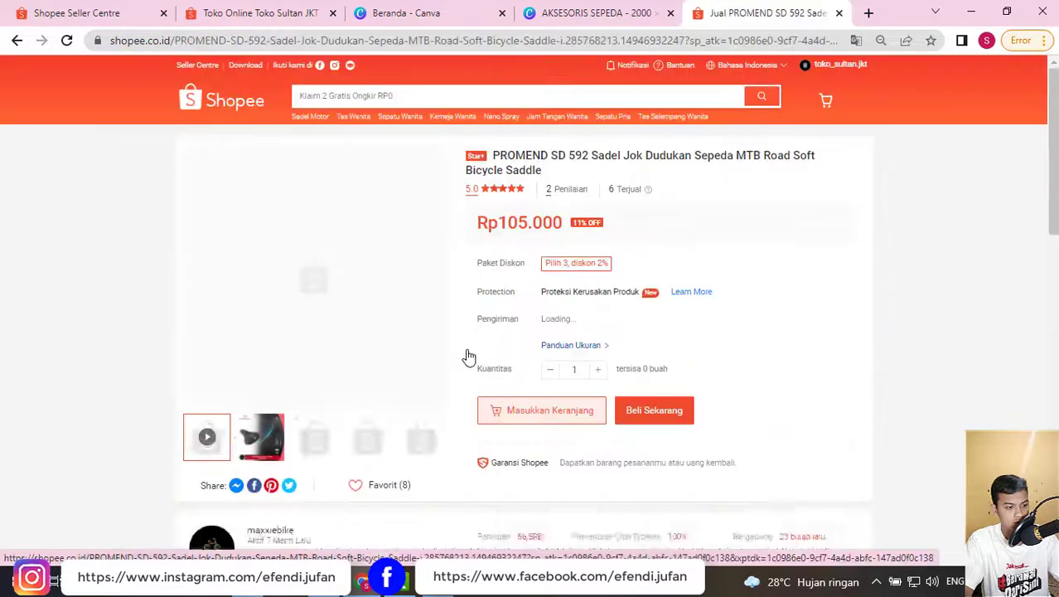
scroll(466, 355, "down", 3)
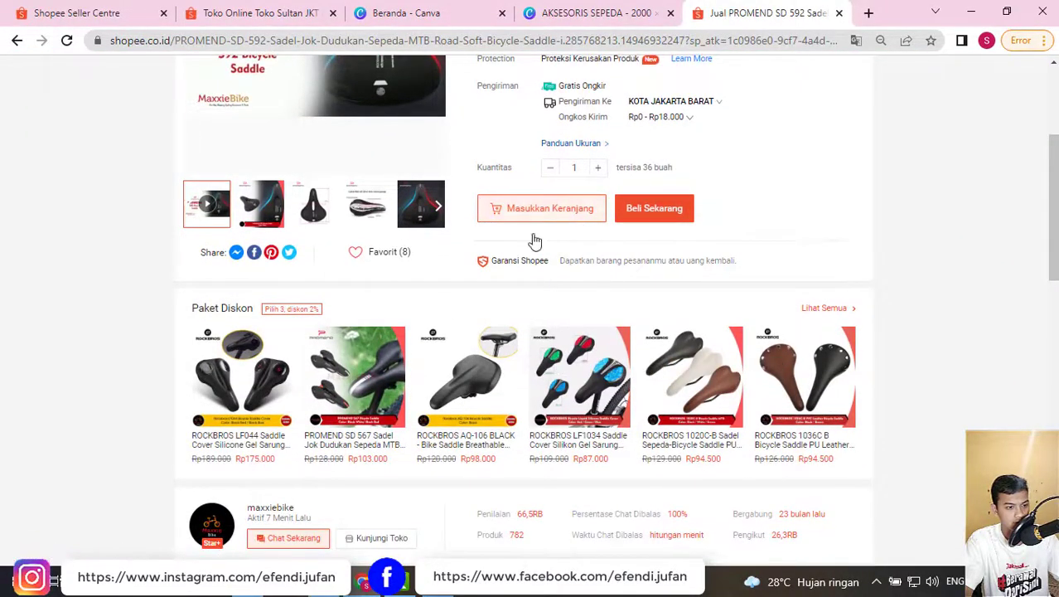
scroll(355, 385, "down", 3)
left_click(350, 385)
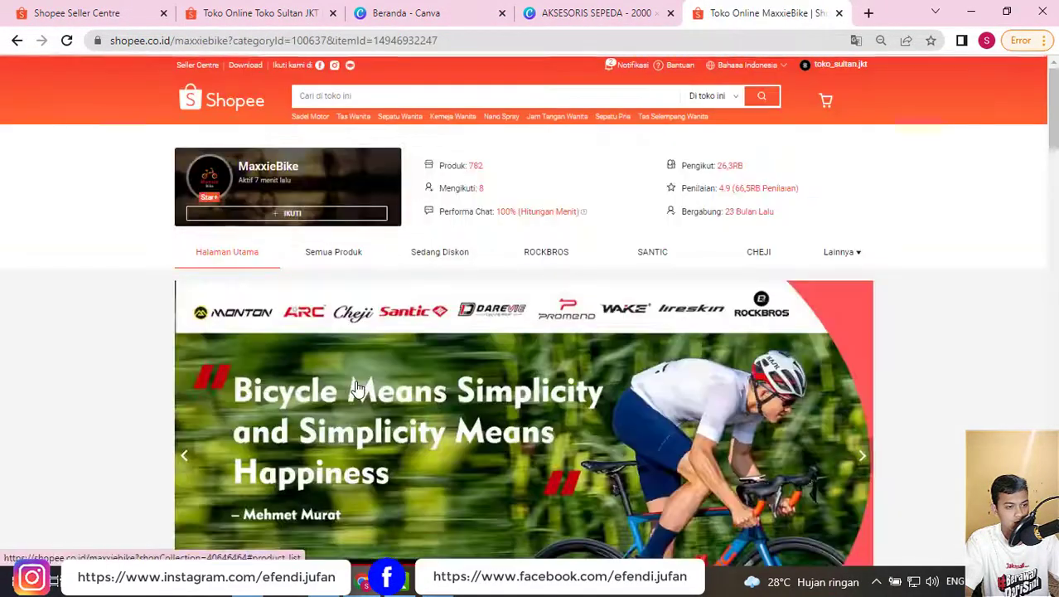
- Look over the MaxxieBike shop homepage from its header and recommended products down to the main banner
scroll(443, 274, "down", 2)
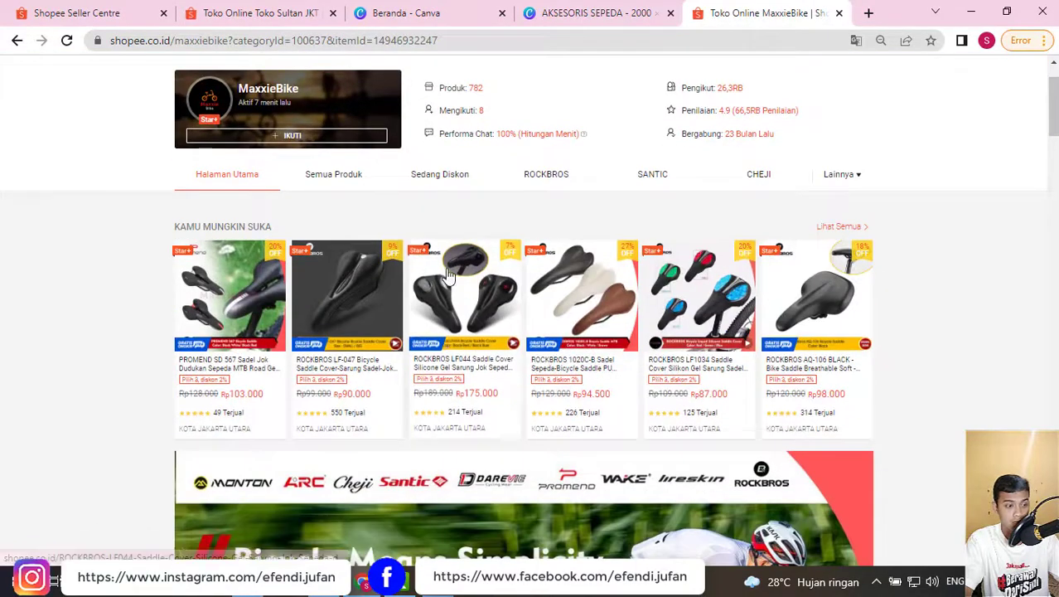
scroll(448, 275, "up", 2)
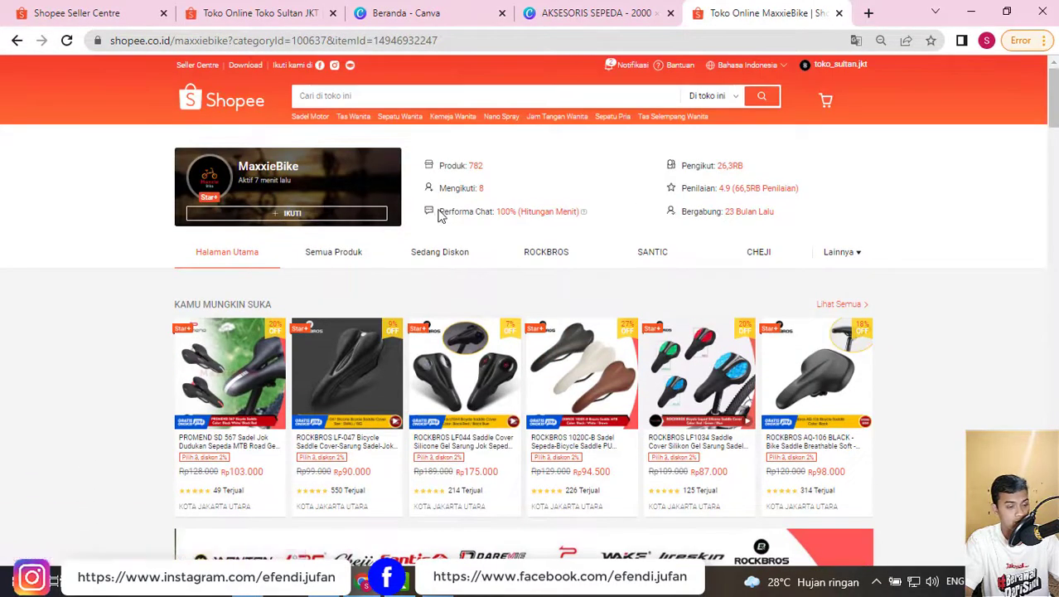
scroll(445, 232, "down", 4)
scroll(445, 229, "down", 2)
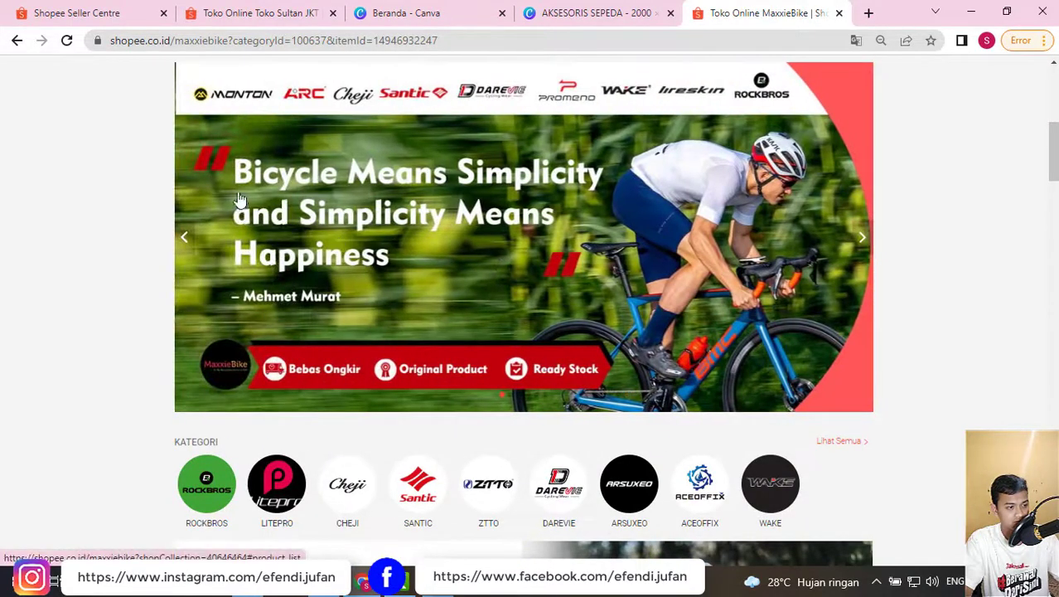
- Go through the brand slides of the MaxxieBike banner carousel and examine the category section beneath it
scroll(450, 189, "up", 1)
left_click(860, 314)
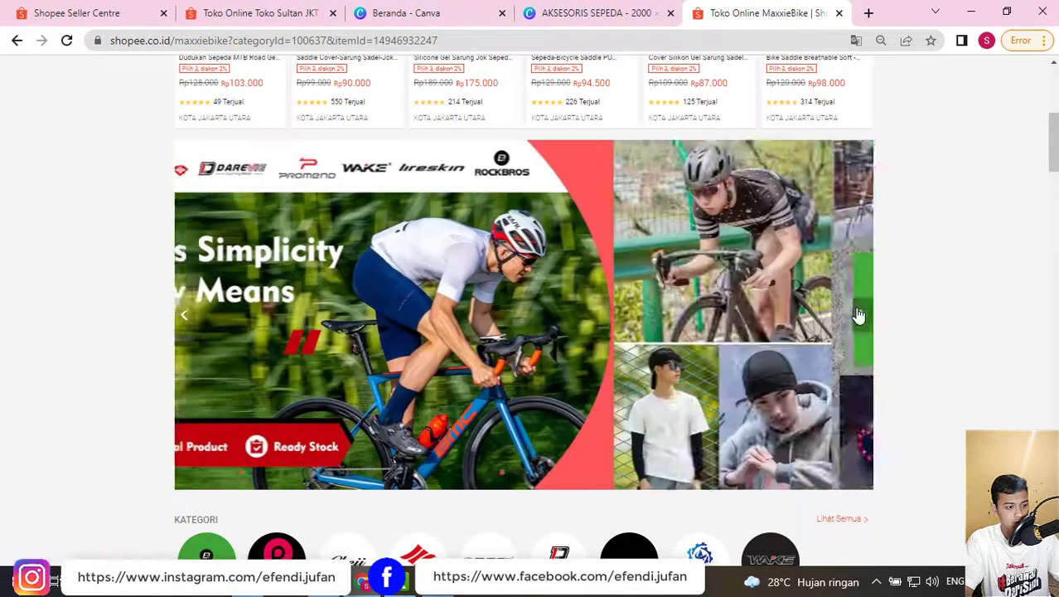
scroll(464, 207, "down", 1)
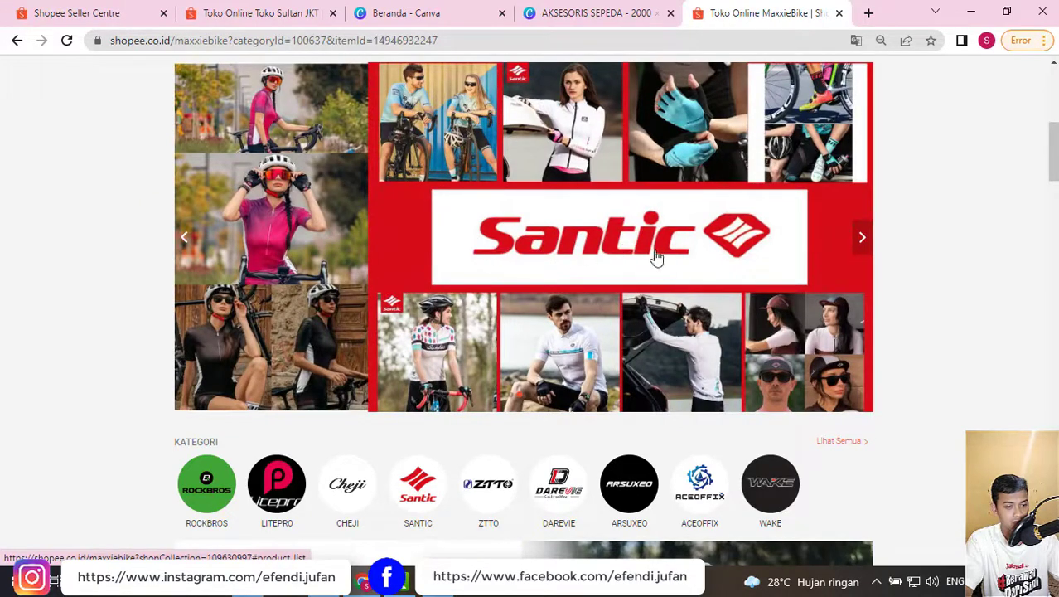
left_click(858, 245)
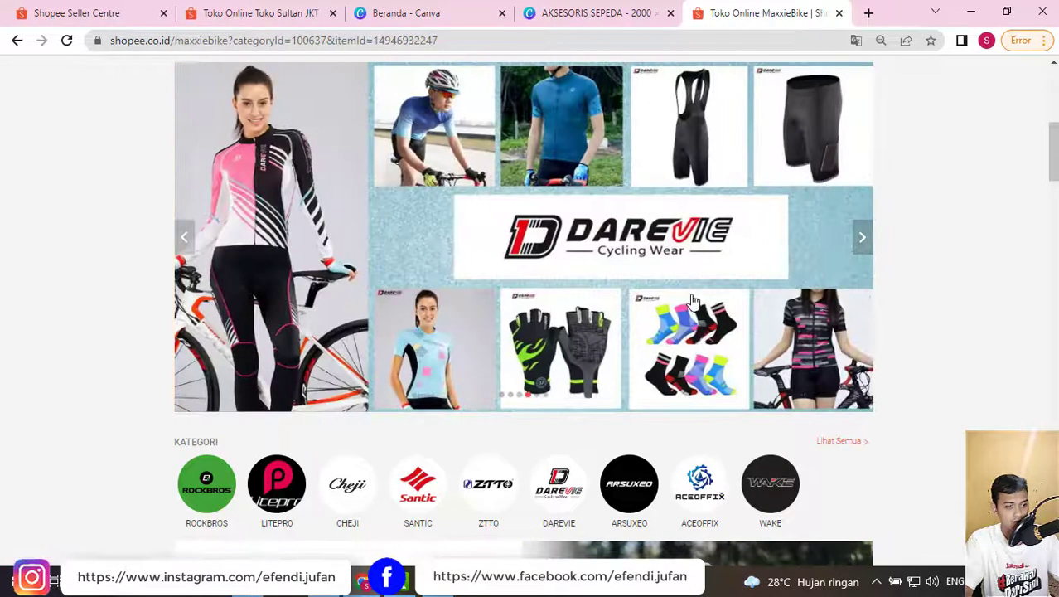
left_click(859, 245)
scroll(879, 265, "down", 5)
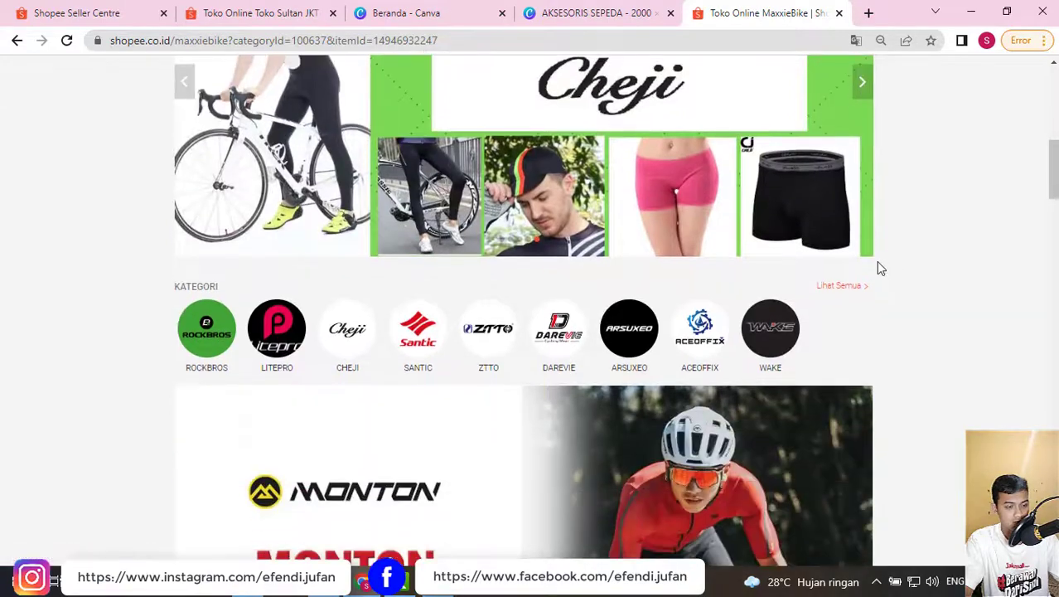
scroll(579, 224, "up", 1)
scroll(696, 261, "down", 3)
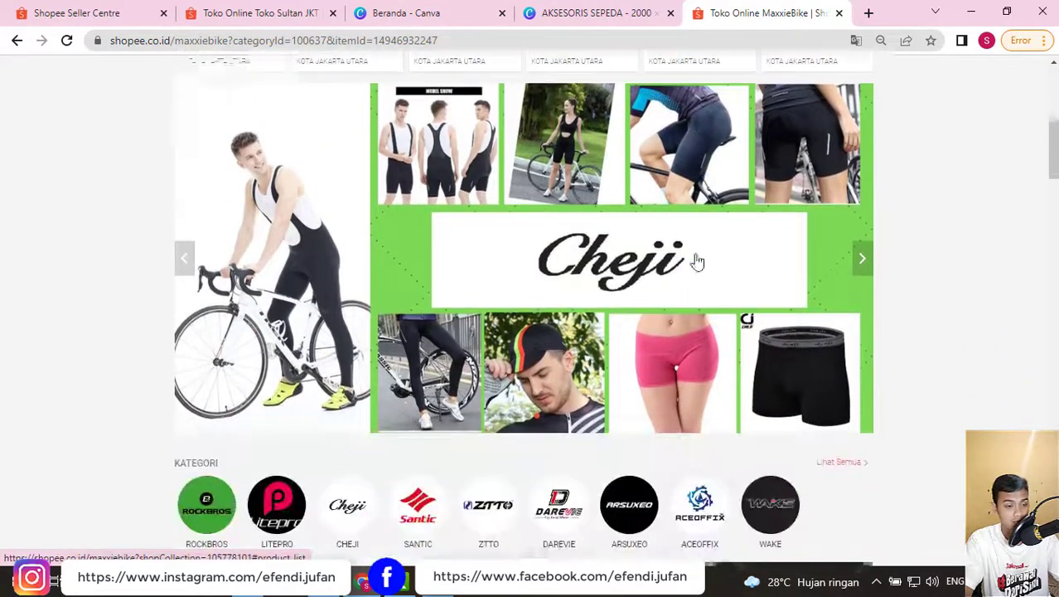
left_click(859, 240)
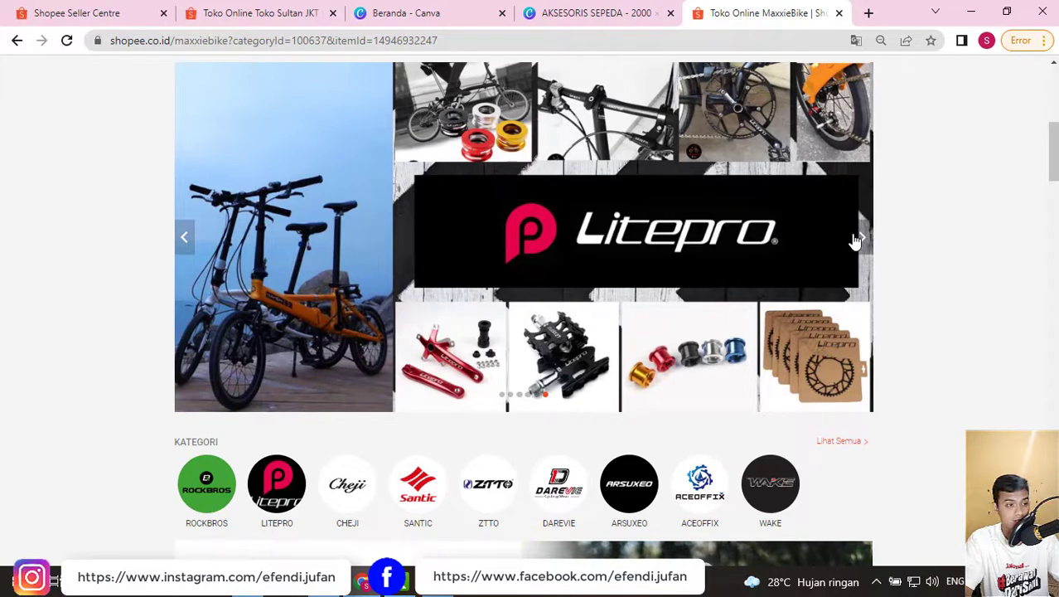
- Go back to the Toko Sultan JKT shop page and view its header, vouchers and main banner
scroll(349, 180, "up", 5)
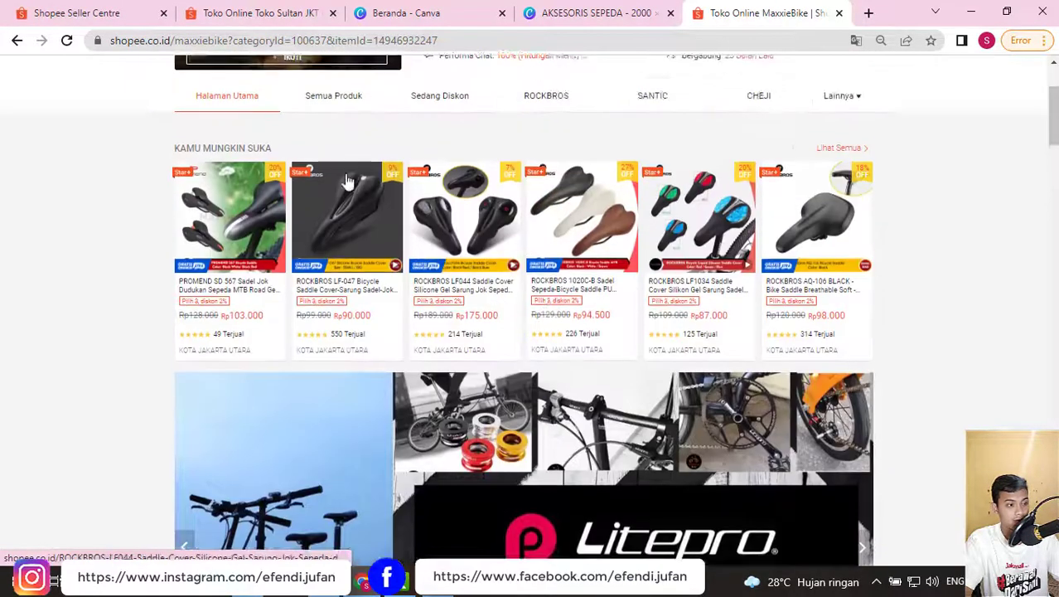
scroll(349, 181, "up", 3)
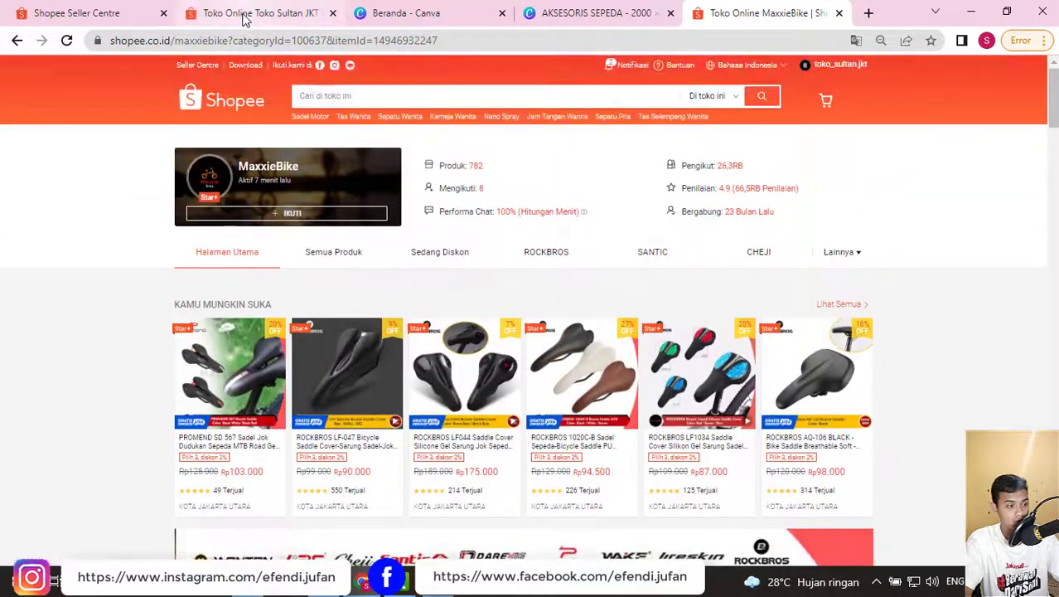
left_click(245, 18)
scroll(535, 233, "up", 4)
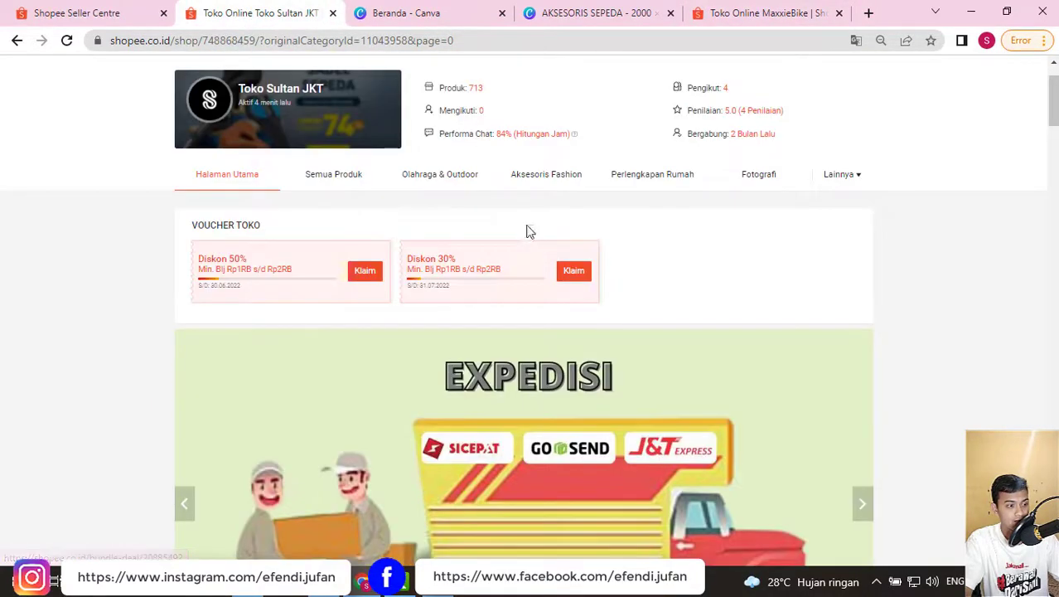
- Go through the Toko Sultan JKT banner carousel and view the schedule, expedition and warranty-claim banners beneath it
scroll(535, 232, "down", 4)
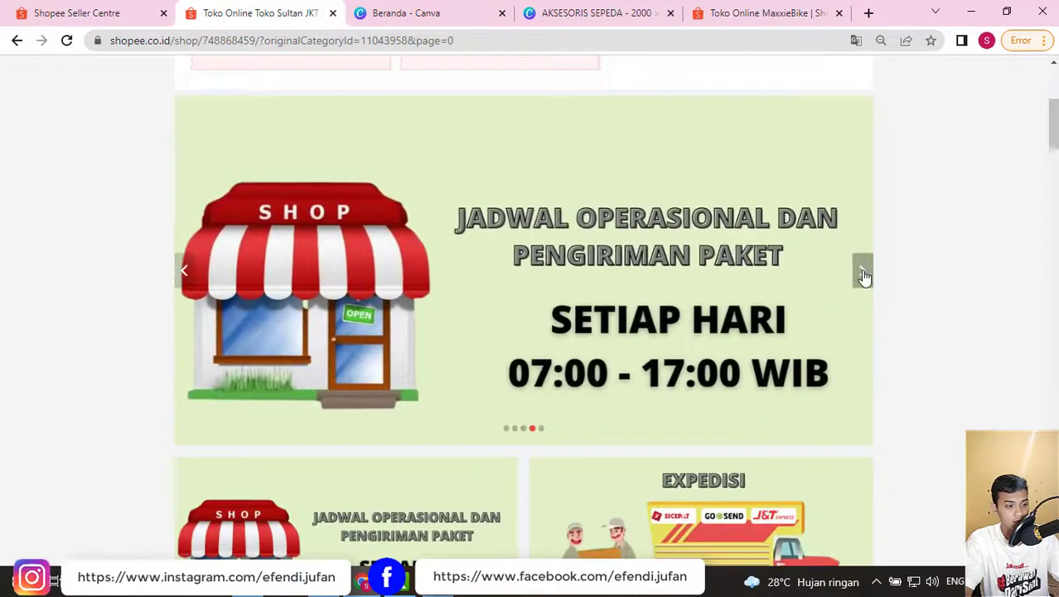
left_click(863, 273)
left_click(863, 273)
scroll(680, 298, "down", 1)
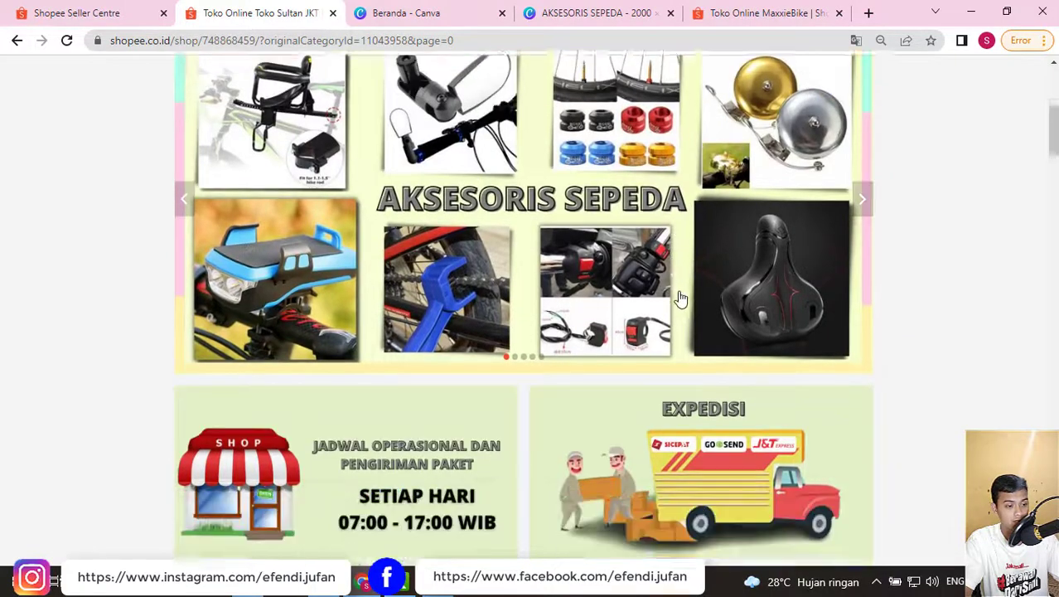
scroll(680, 298, "down", 1)
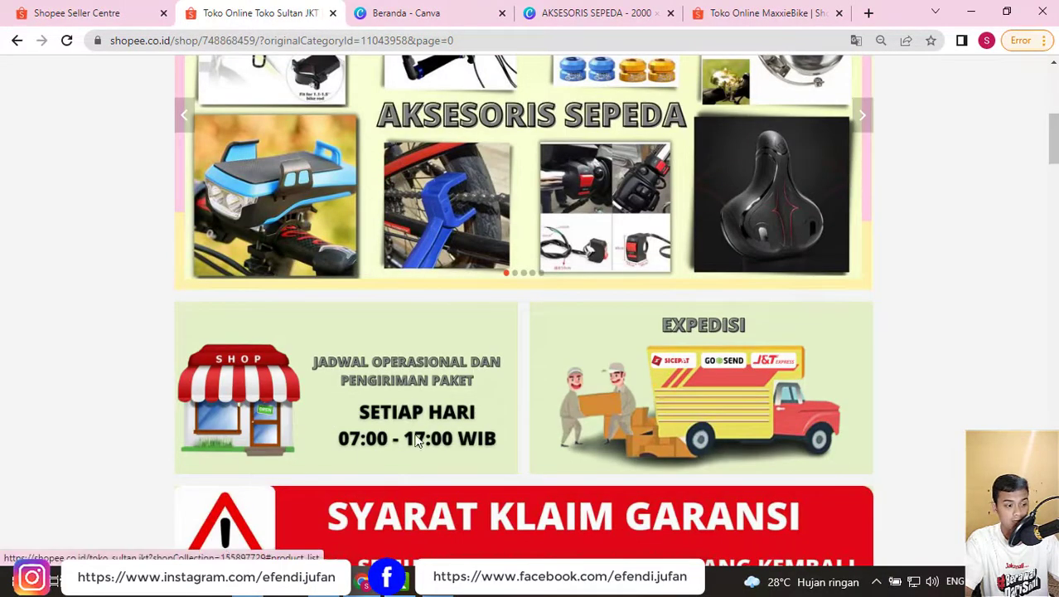
- Switch to the "dekorasi tutor.txt" checklist in Notepad and highlight its first item, "menyusun kategori"
left_click(414, 585)
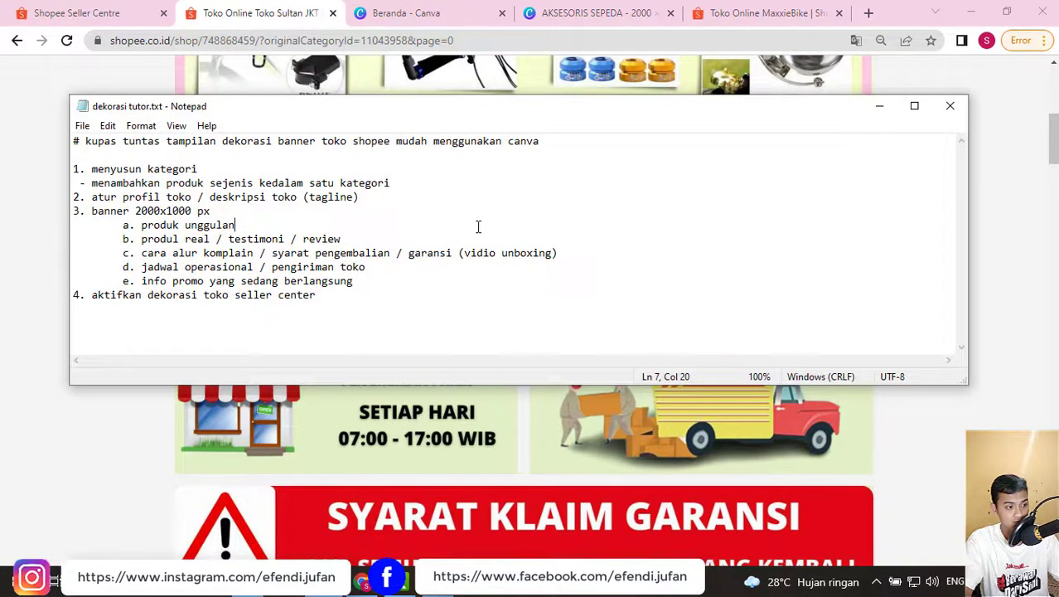
left_click_drag(371, 115, 465, 142)
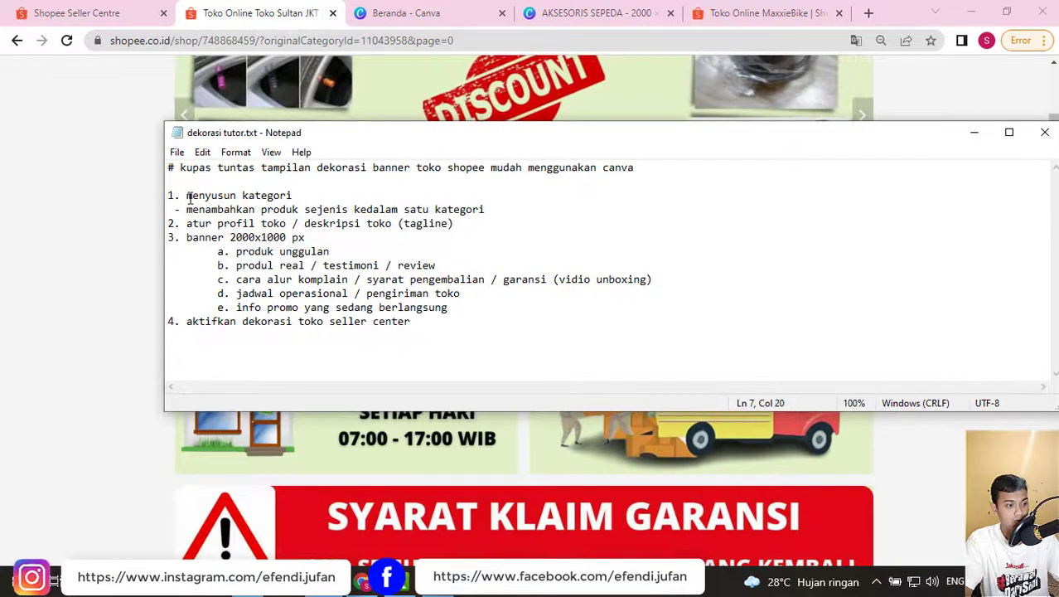
left_click_drag(188, 199, 305, 197)
left_click(323, 237)
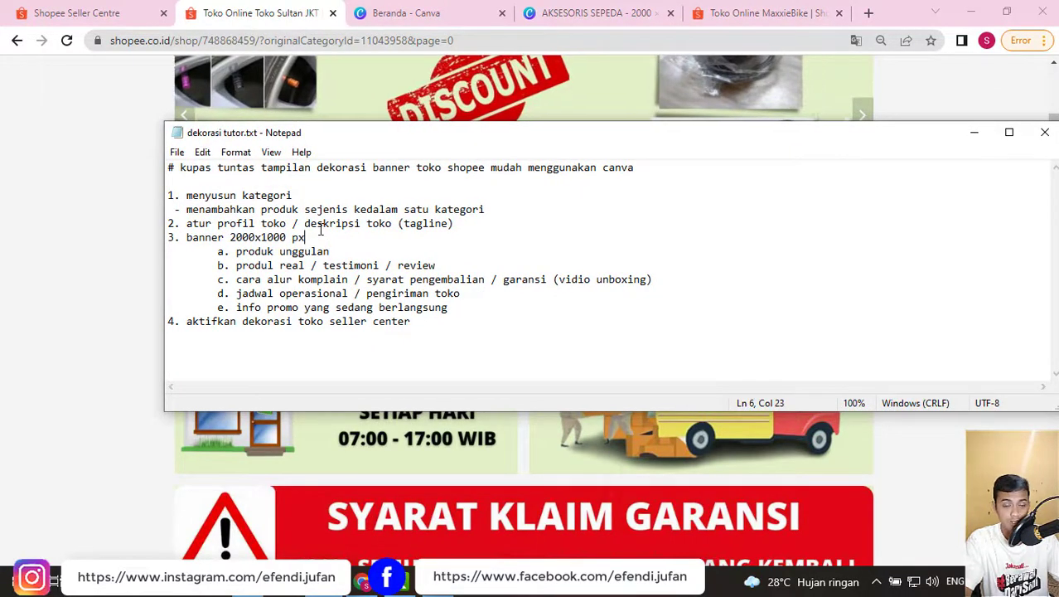
- Open the Kategori Toko page in Shopee Seller Centre, dismissing its notices, and look over the category list
left_click(49, 7)
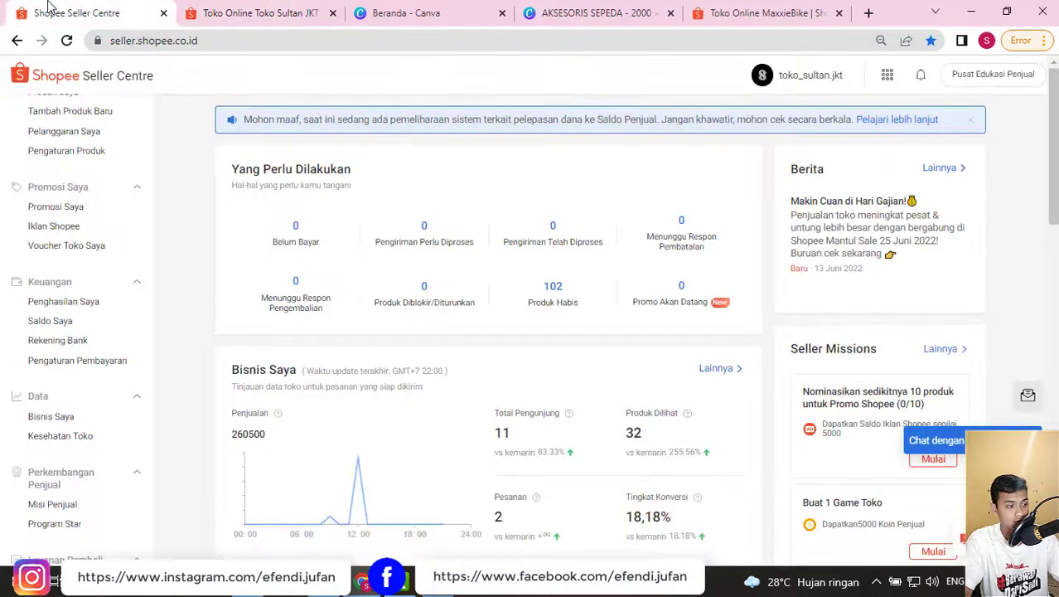
scroll(108, 257, "down", 3)
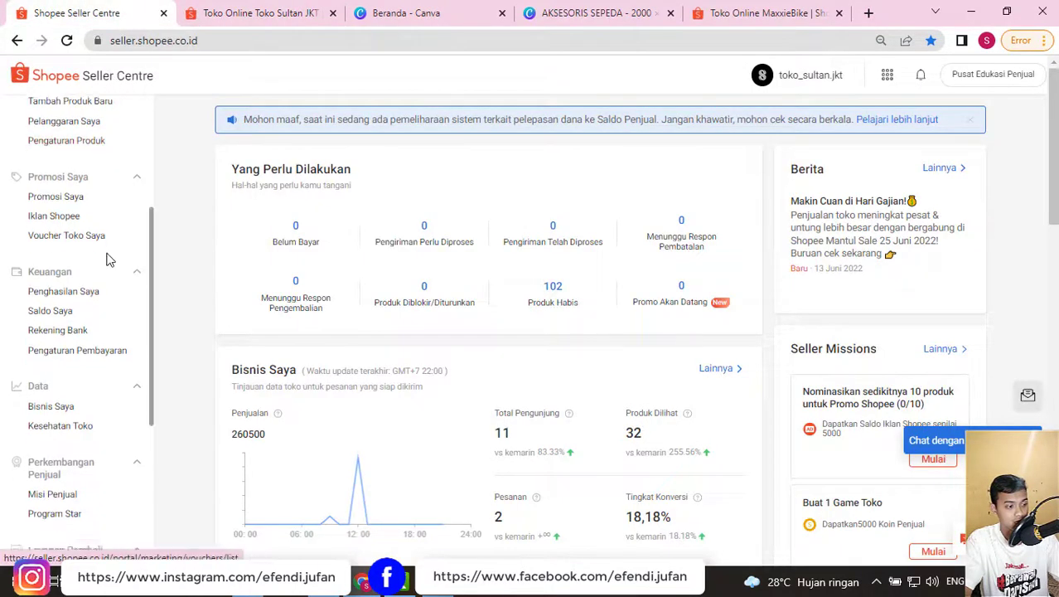
scroll(108, 260, "down", 4)
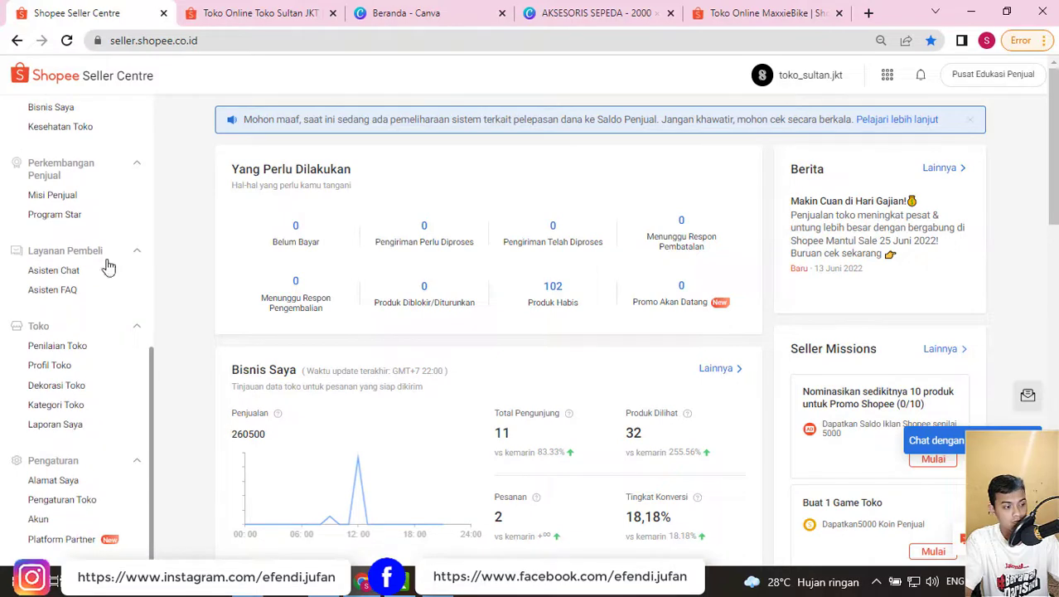
left_click(71, 408)
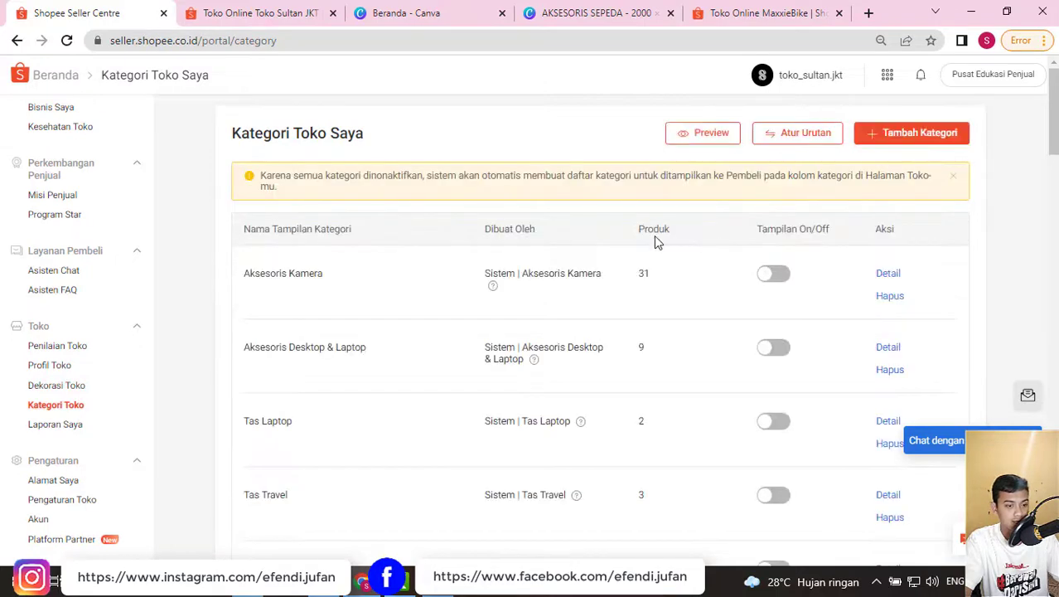
left_click(952, 177)
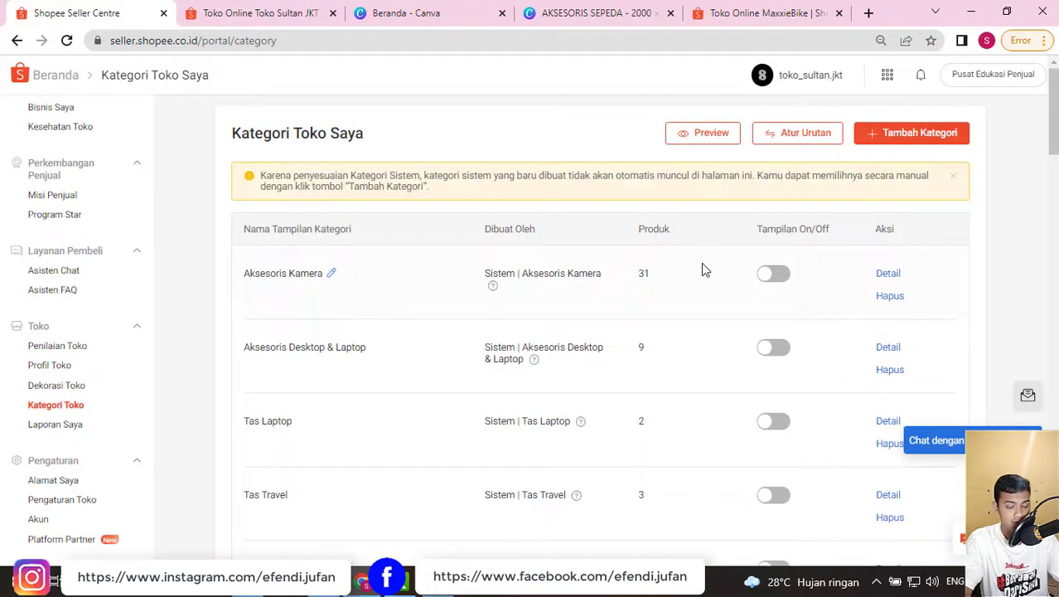
left_click(954, 179)
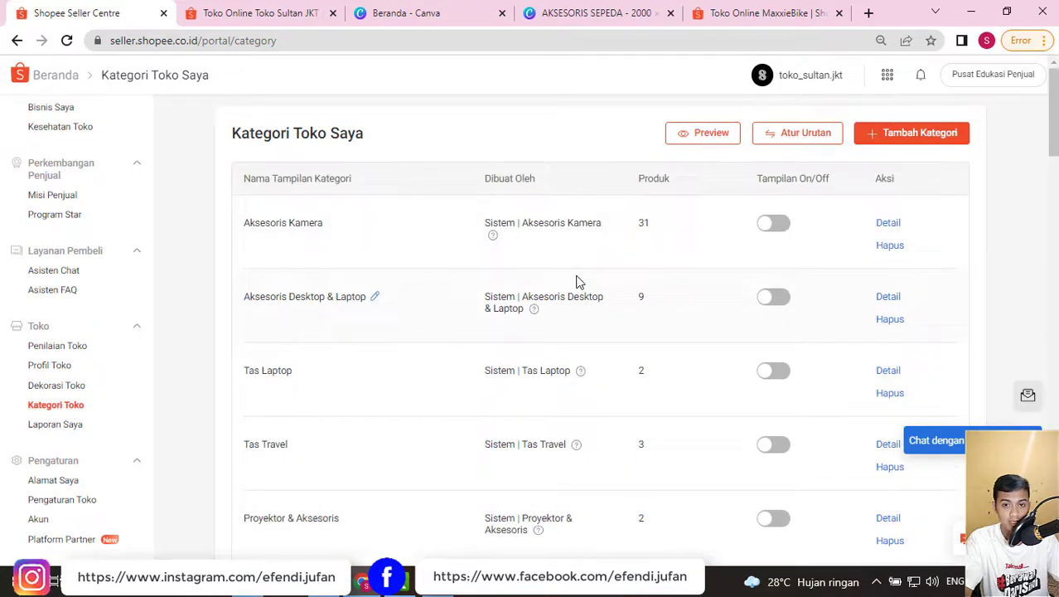
scroll(578, 282, "down", 4)
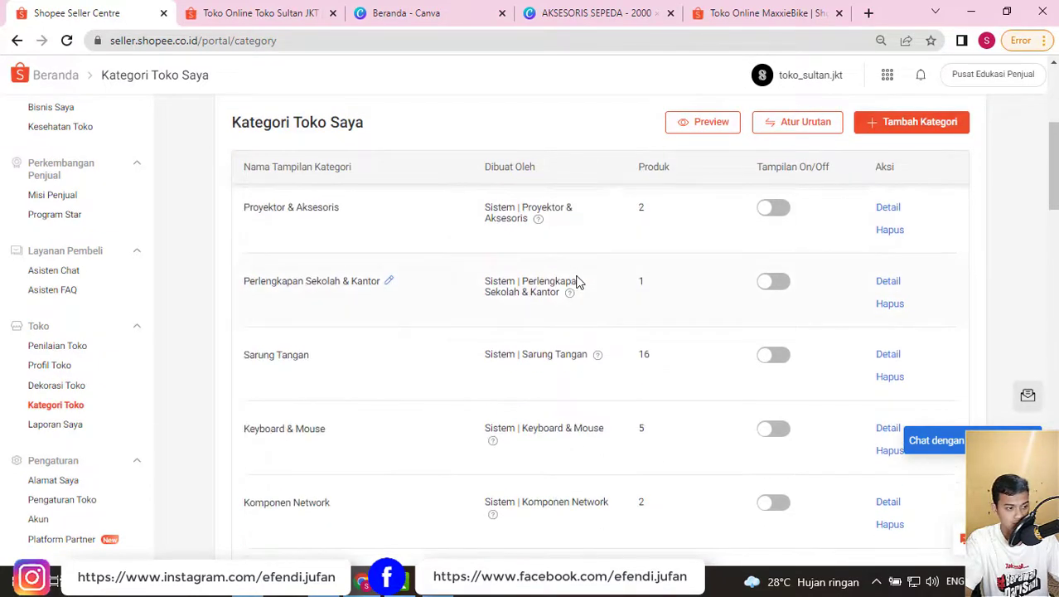
scroll(578, 281, "up", 4)
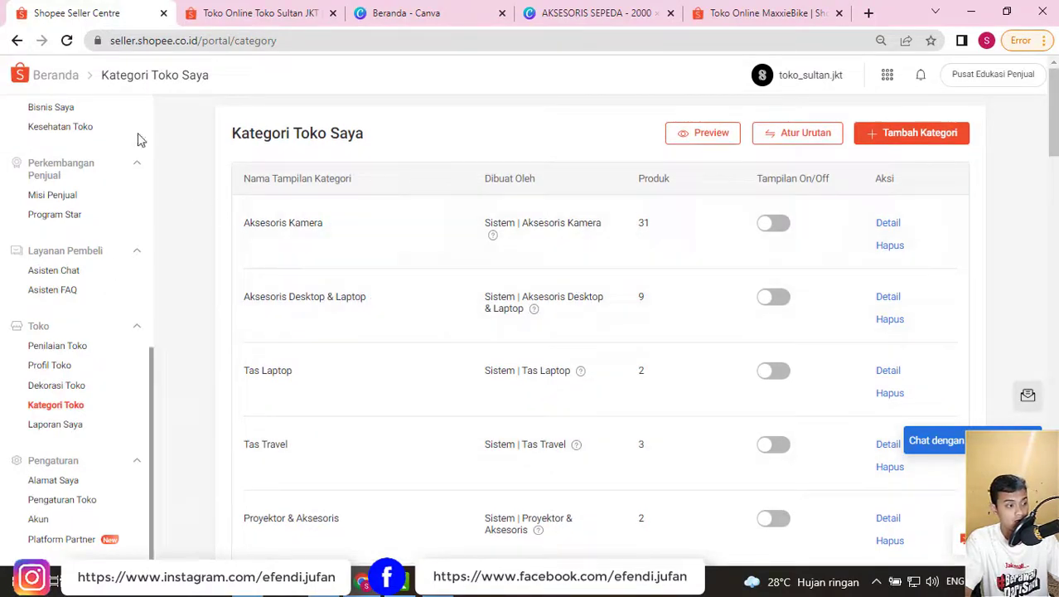
- Open Produk Saya in a separate Seller Centre tab and sort the products by Terlaris in descending order
right_click(39, 74)
left_click(62, 84)
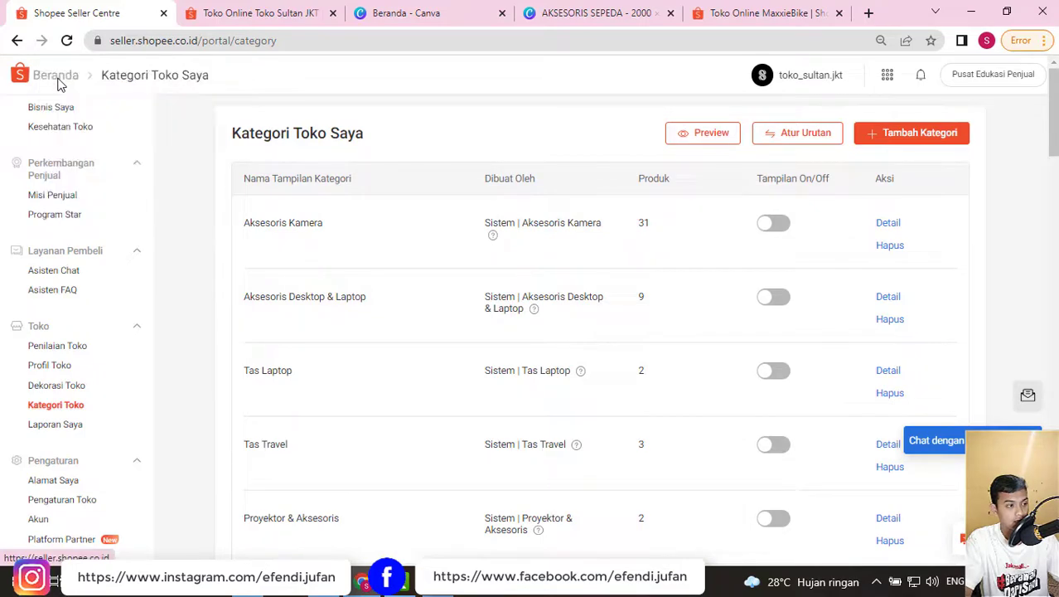
left_click(223, 12)
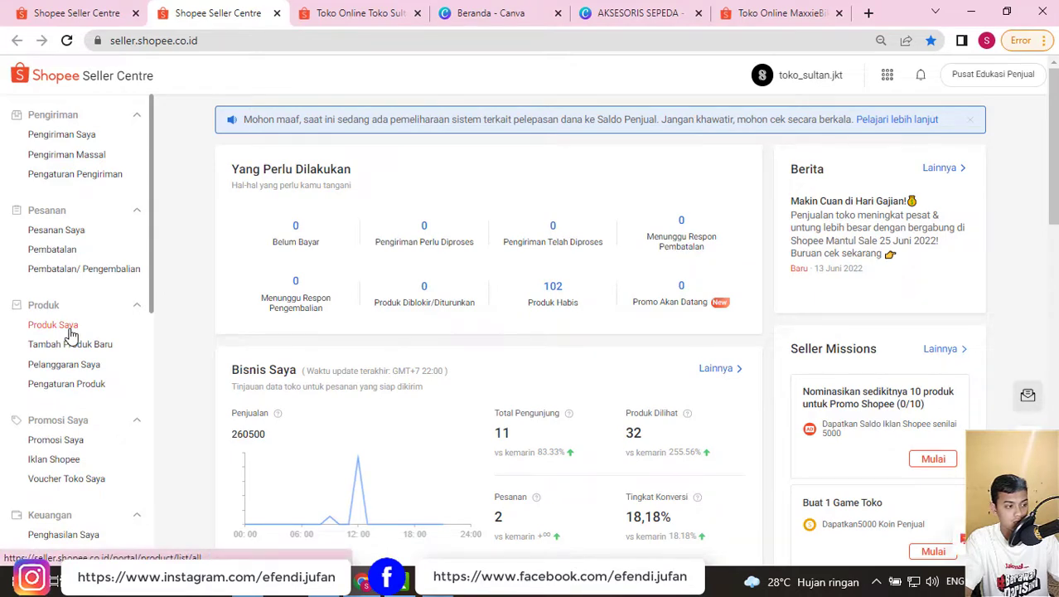
scroll(72, 333, "down", 1)
scroll(56, 286, "up", 1)
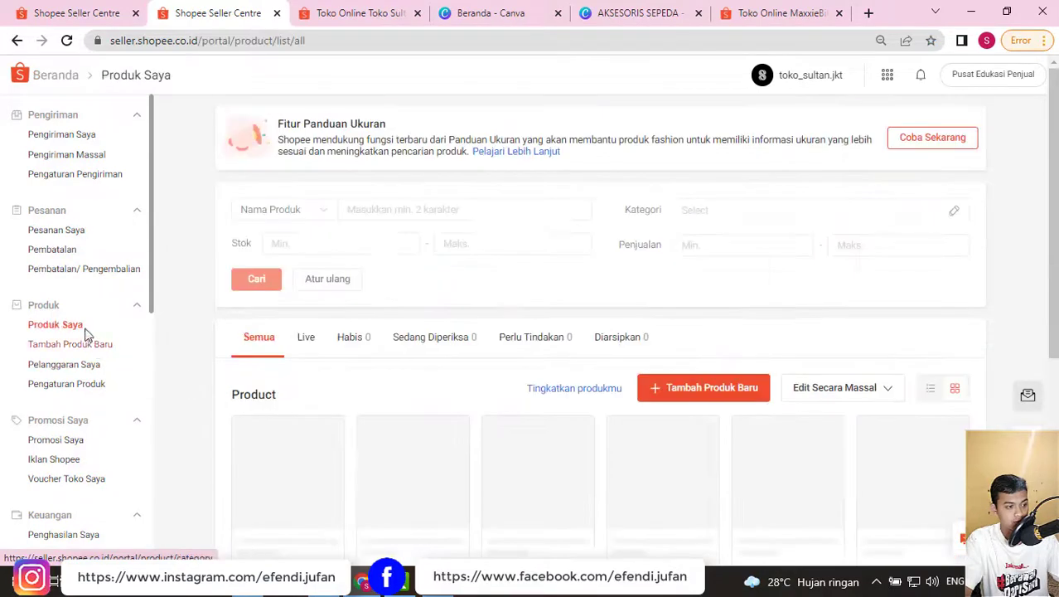
scroll(788, 287, "down", 1)
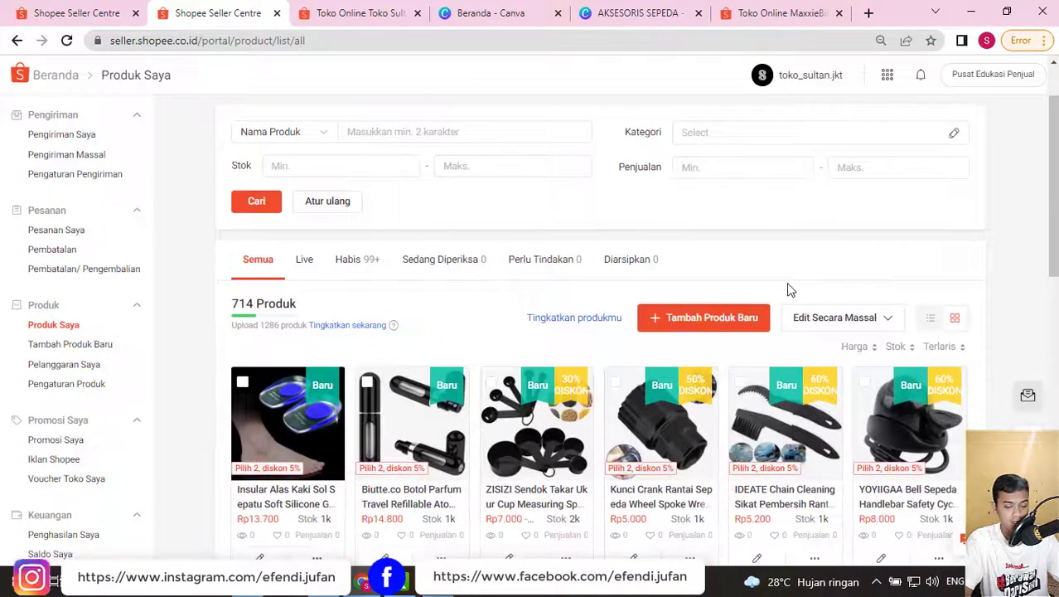
left_click(942, 347)
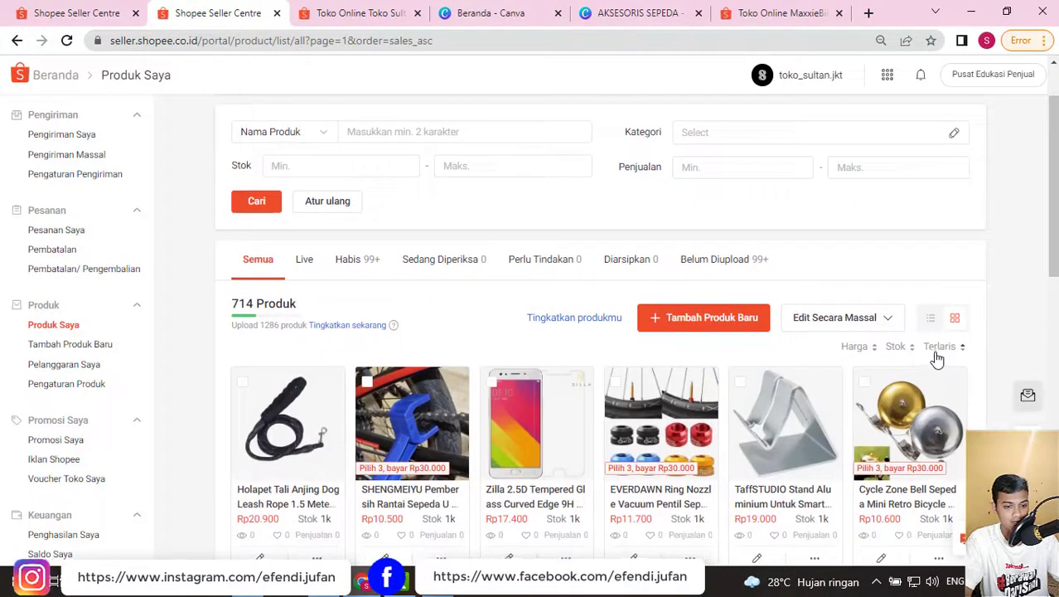
left_click(938, 358)
- Examine the sorted product list, comparing the sales and views of the best-selling items
scroll(646, 341, "down", 2)
scroll(645, 337, "down", 1)
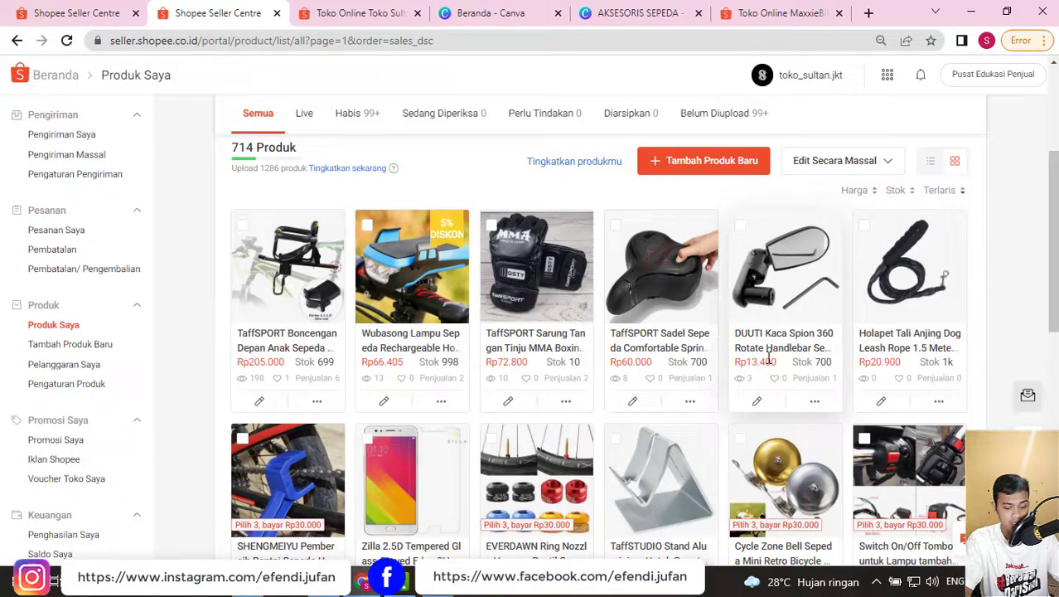
scroll(769, 363, "down", 1)
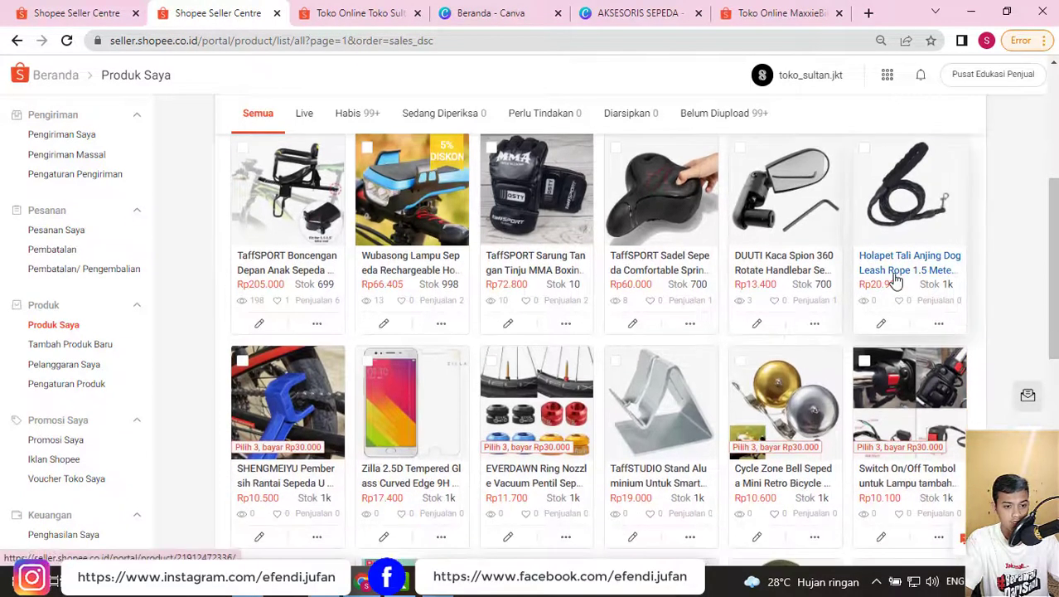
scroll(448, 290, "down", 1)
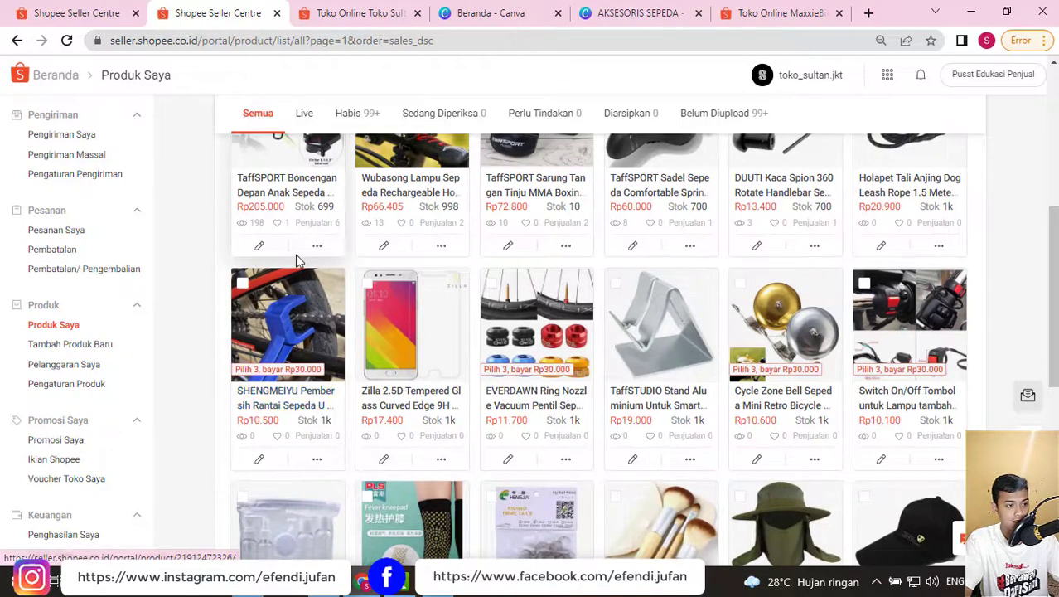
scroll(303, 280, "up", 1)
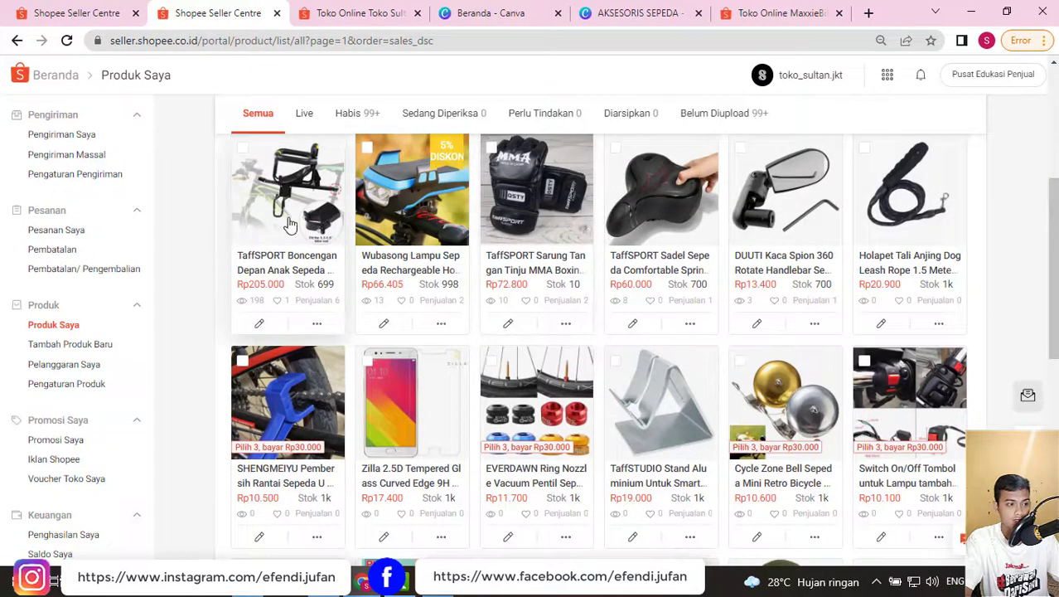
scroll(280, 255, "up", 1)
scroll(878, 273, "down", 5)
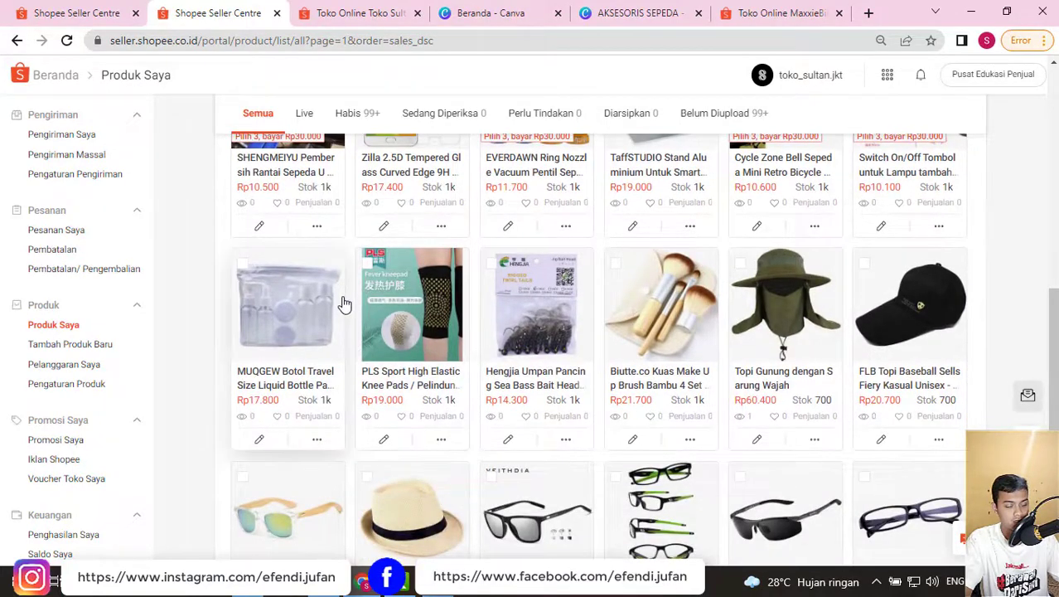
scroll(343, 302, "up", 2)
scroll(398, 288, "up", 3)
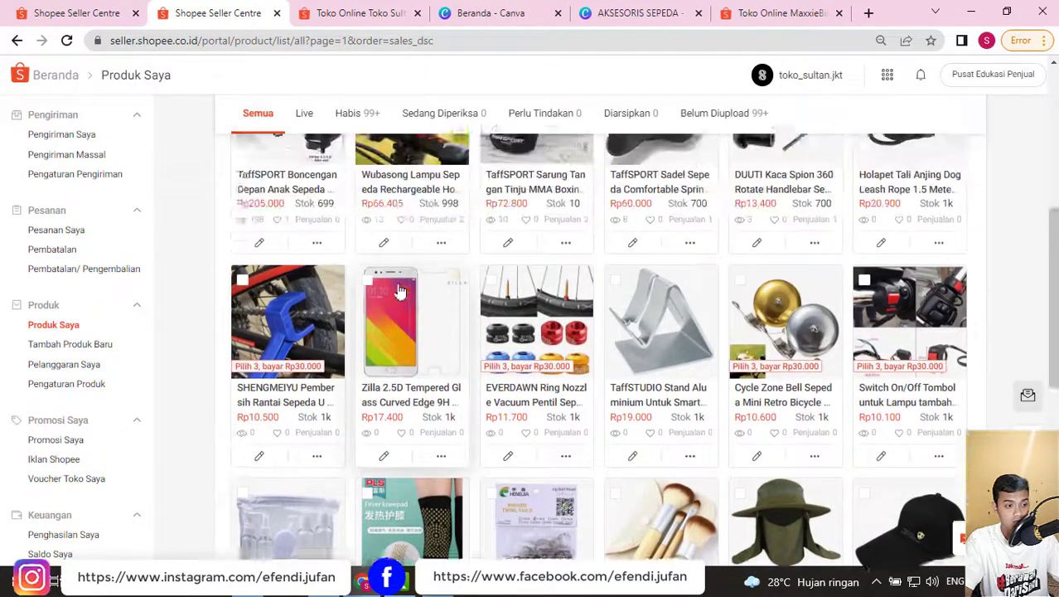
scroll(405, 286, "up", 1)
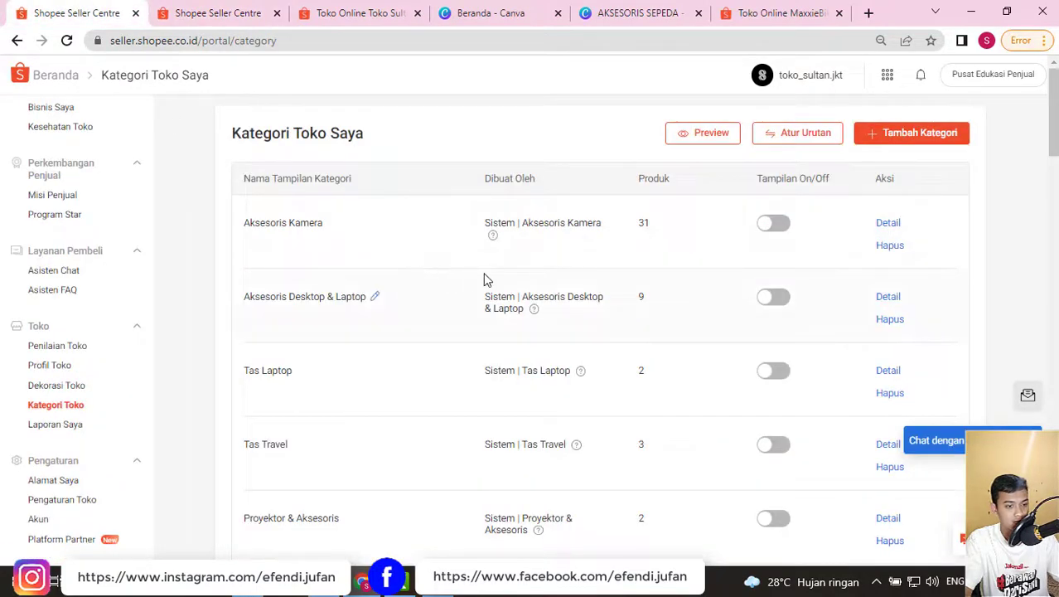
- Back on the Kategori Toko page, create a shop category named "Boncengan sepeda" with manual product selection
left_click(909, 136)
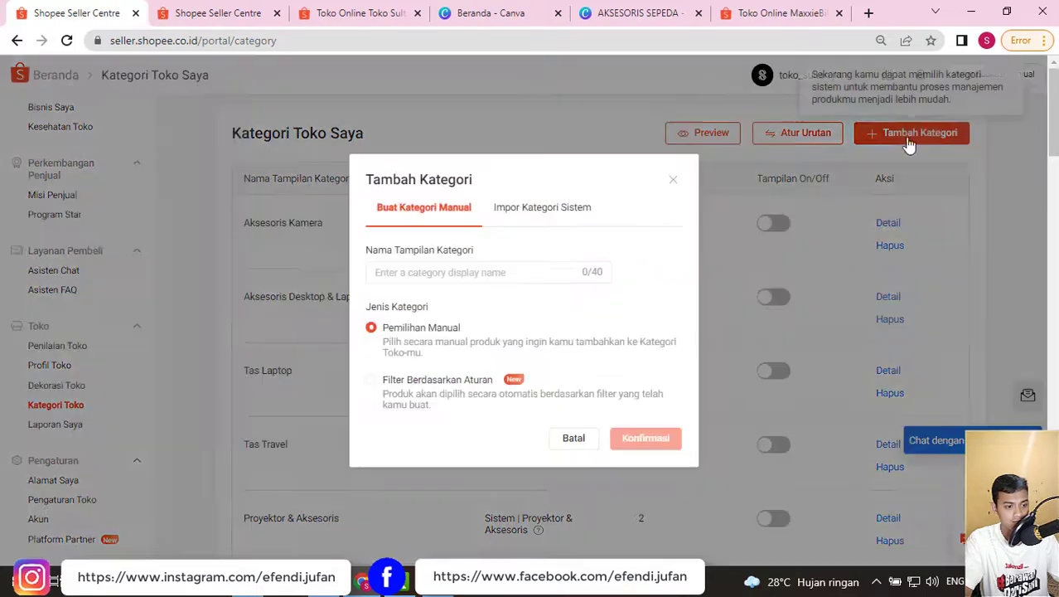
left_click(502, 278)
type("Bo")
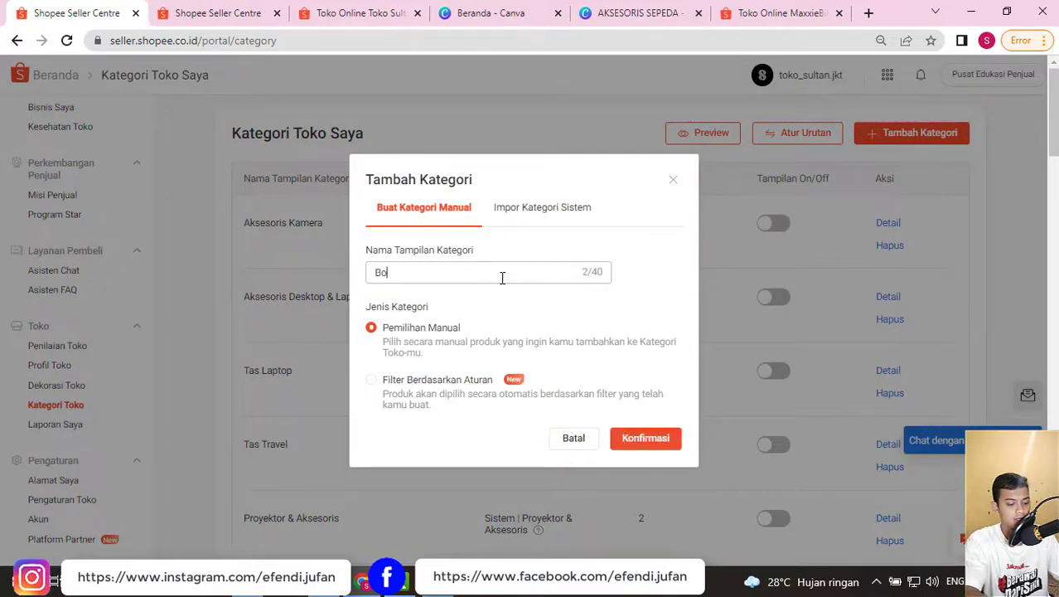
type("ncengan ")
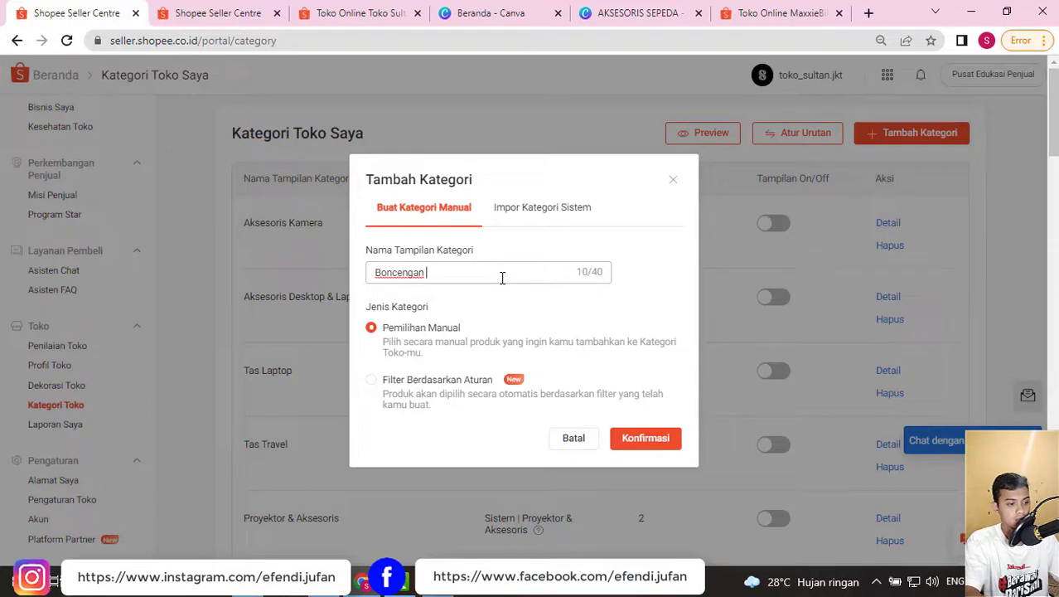
type("sepeda")
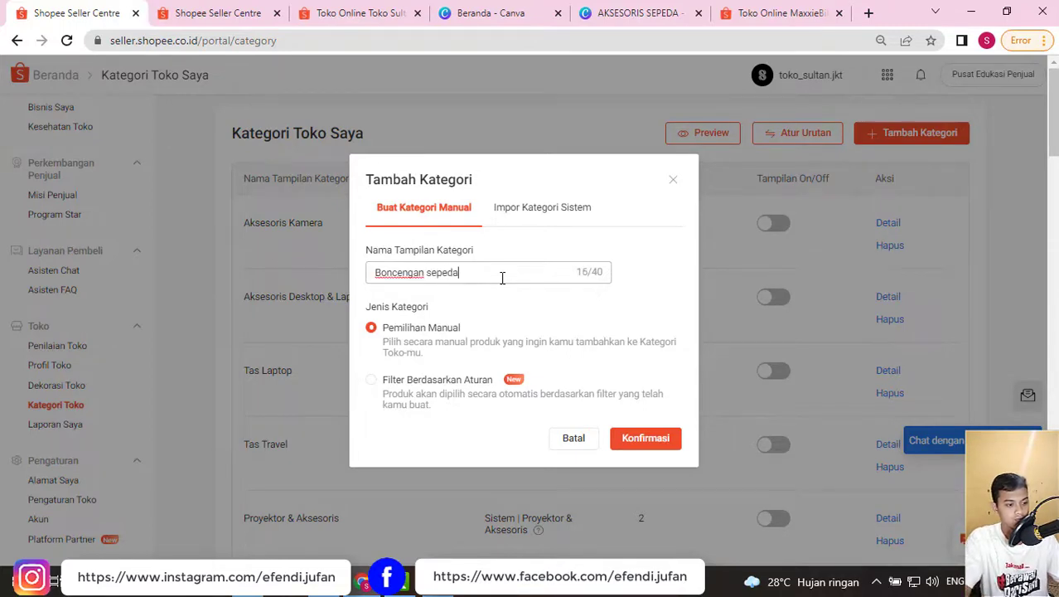
left_click(638, 440)
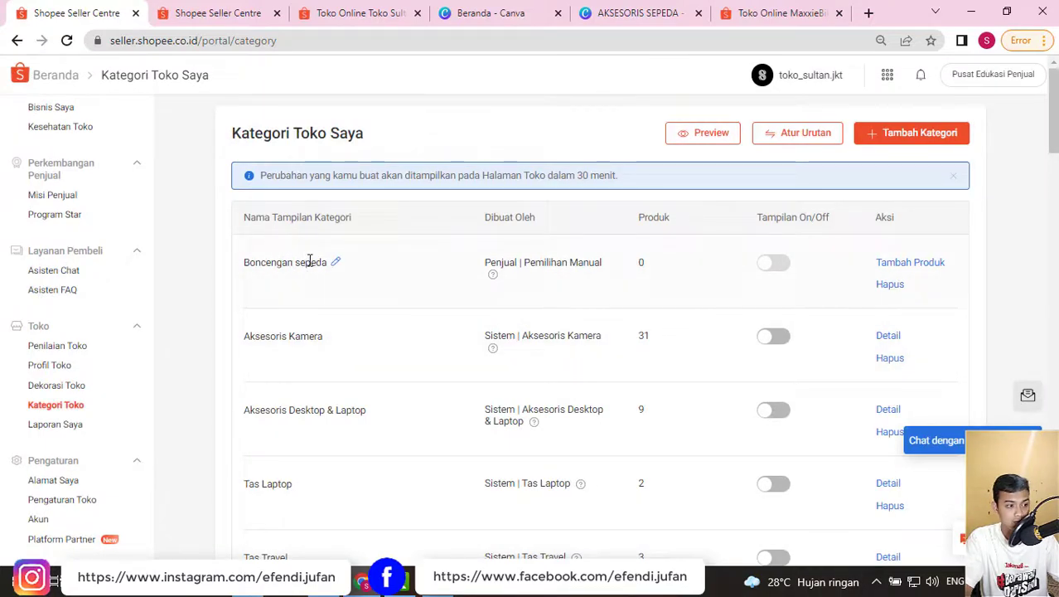
- Add all products whose names match "boncengan" to the Boncengan sepeda category and turn on its shop display
left_click(922, 264)
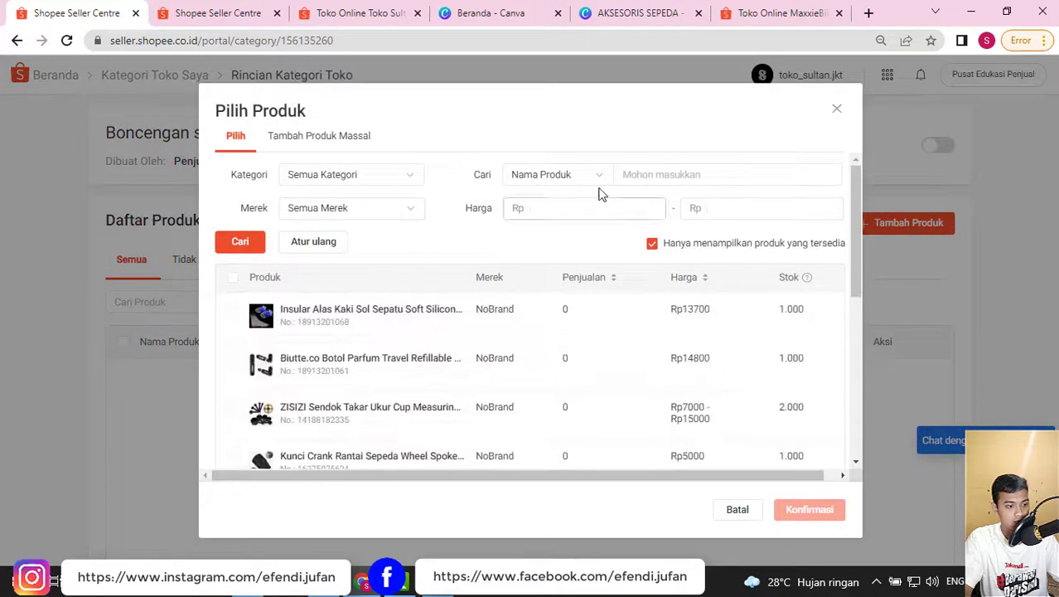
left_click(644, 177)
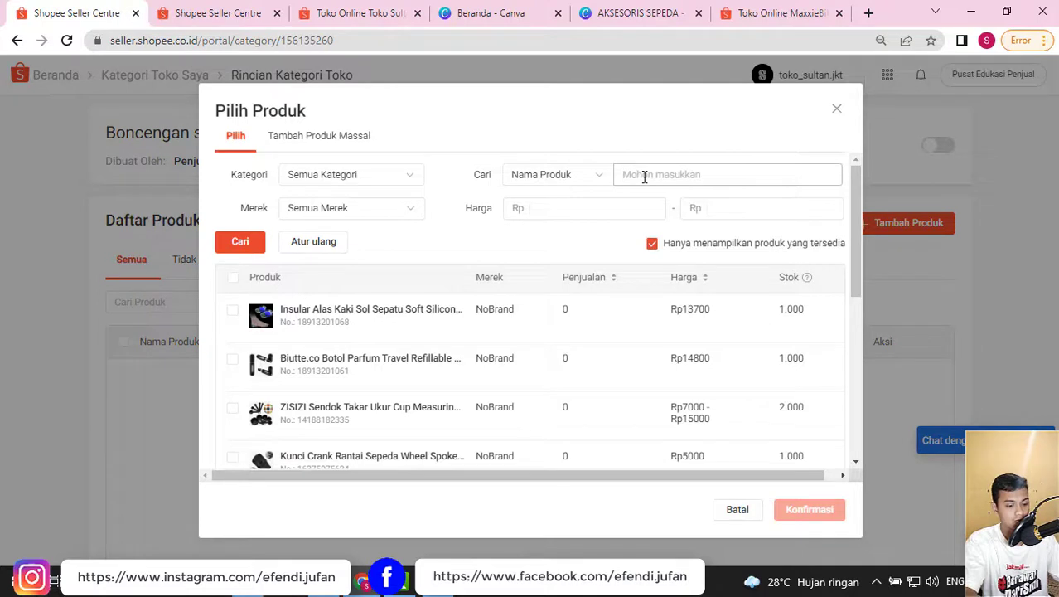
type("boncengan")
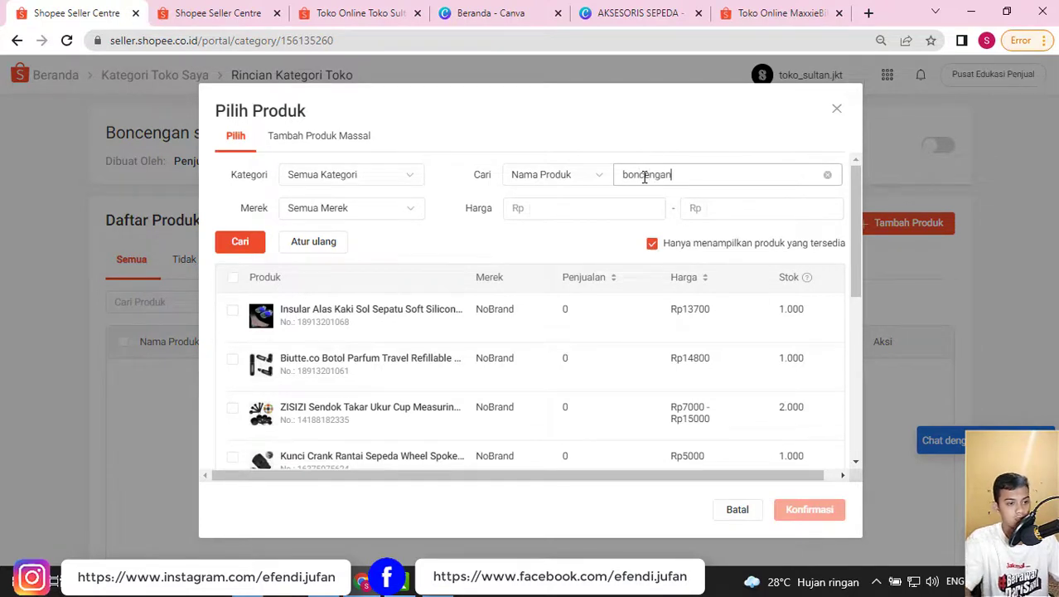
left_click(249, 242)
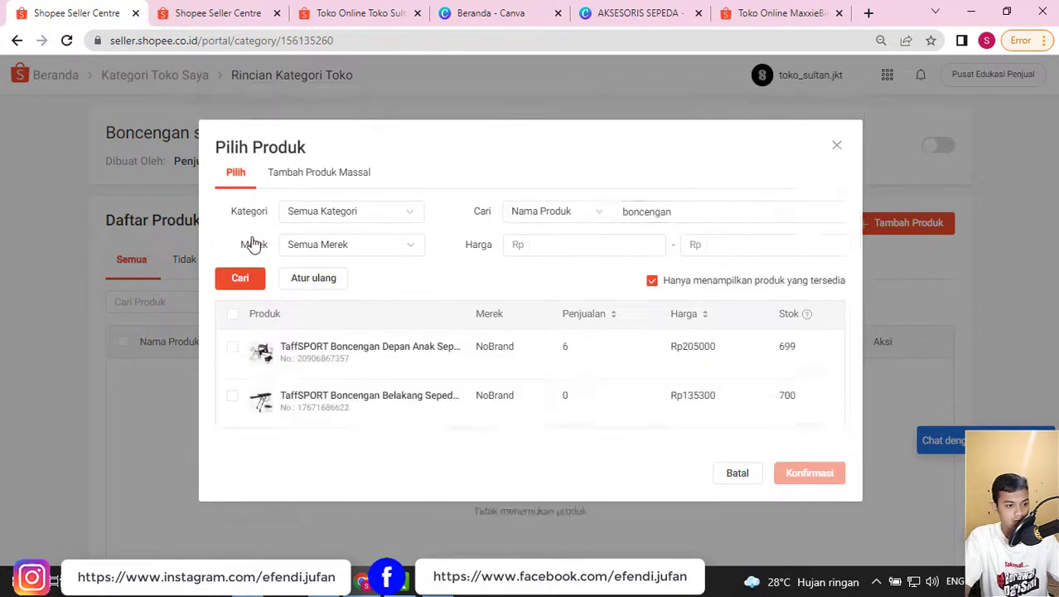
left_click(232, 315)
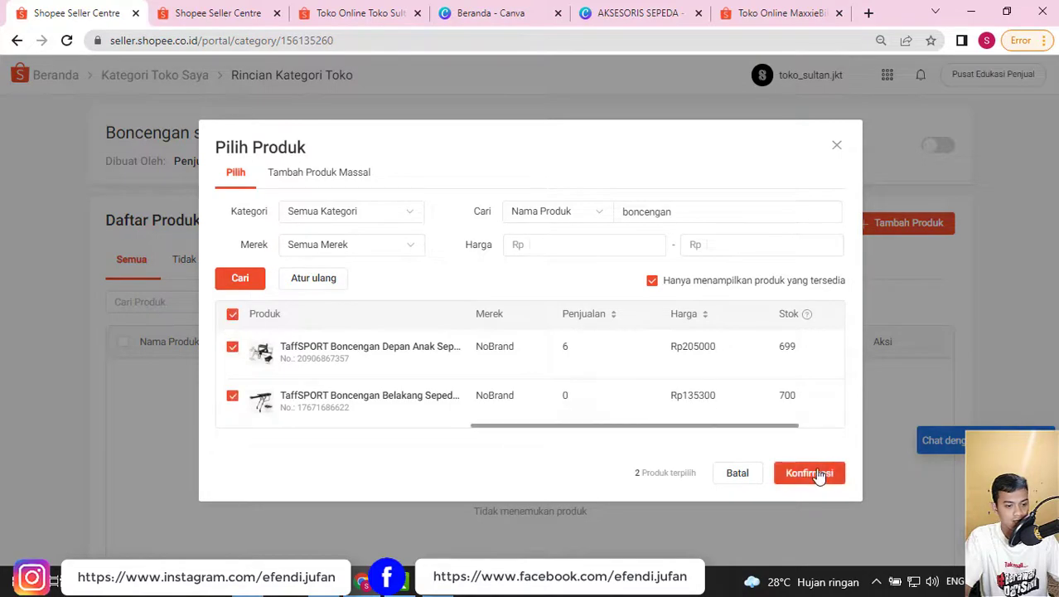
left_click(811, 472)
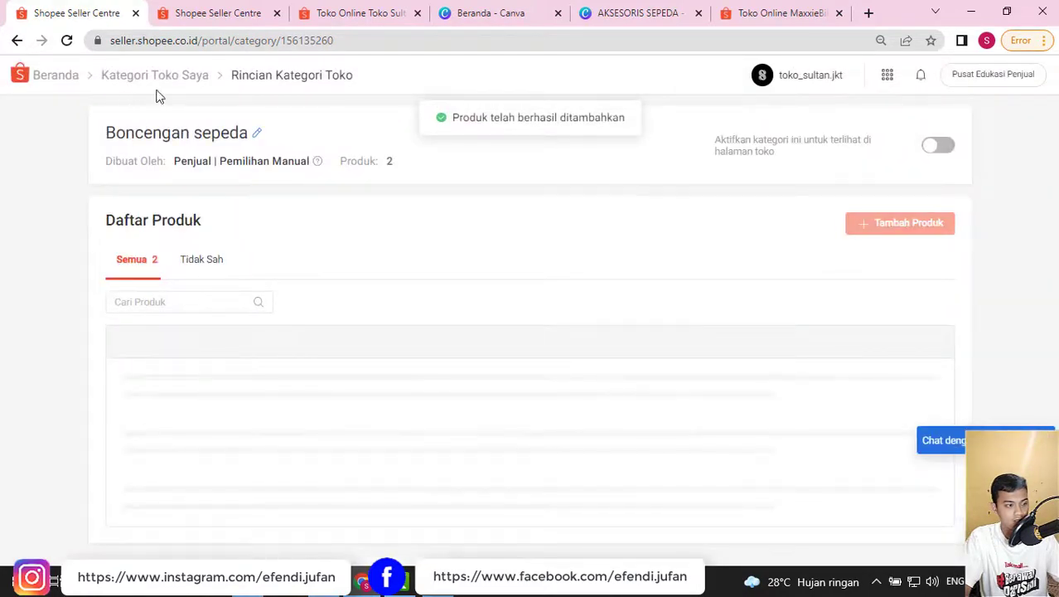
left_click(189, 78)
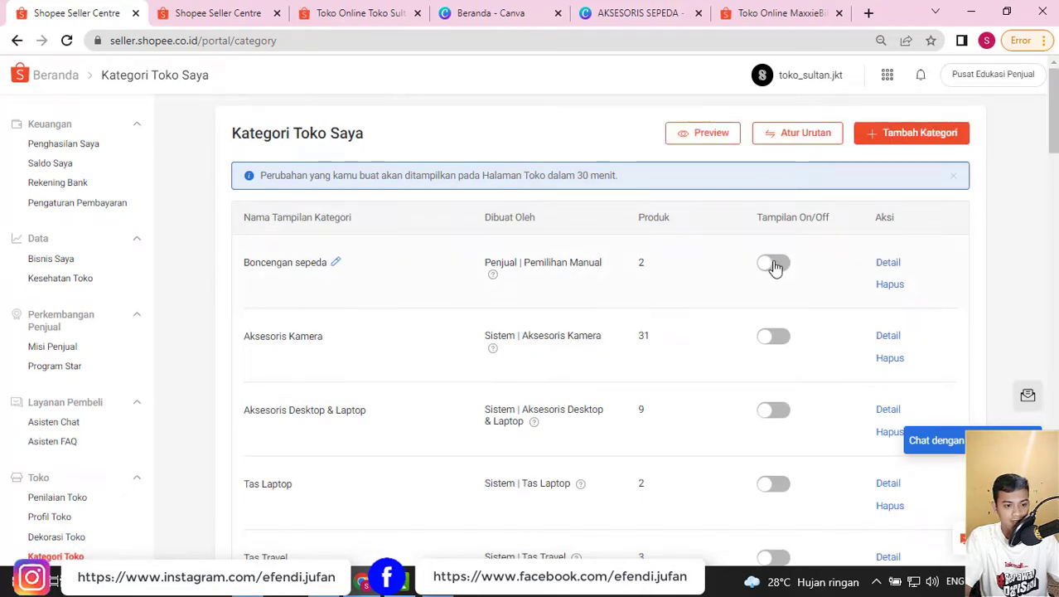
left_click(773, 264)
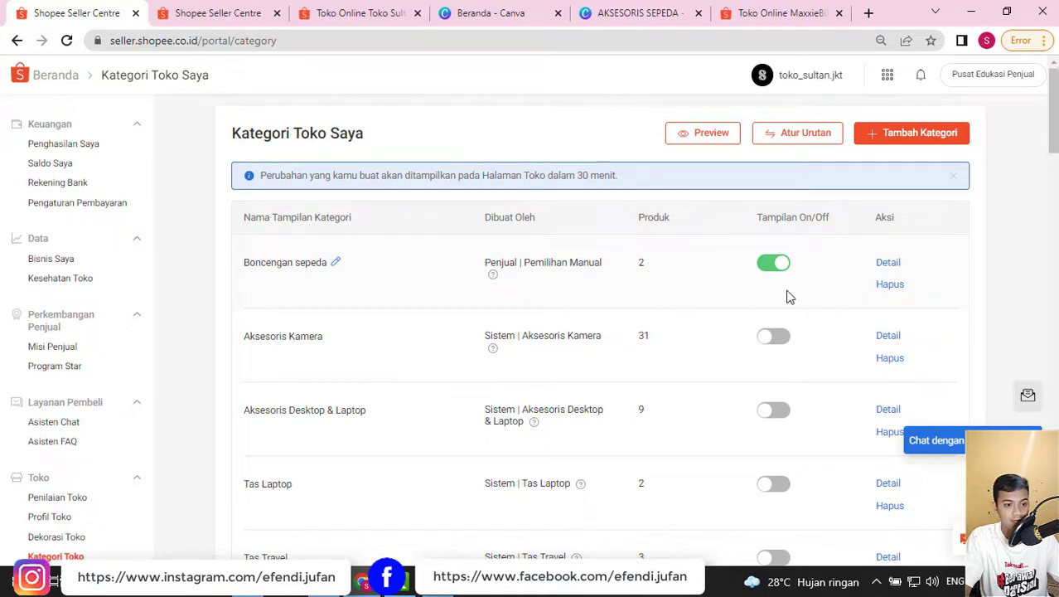
- Reload the public storefront page and check whether its Kategori list shows the Boncengan sepeda category
left_click(352, 13)
scroll(229, 171, "up", 8)
scroll(253, 225, "down", 20)
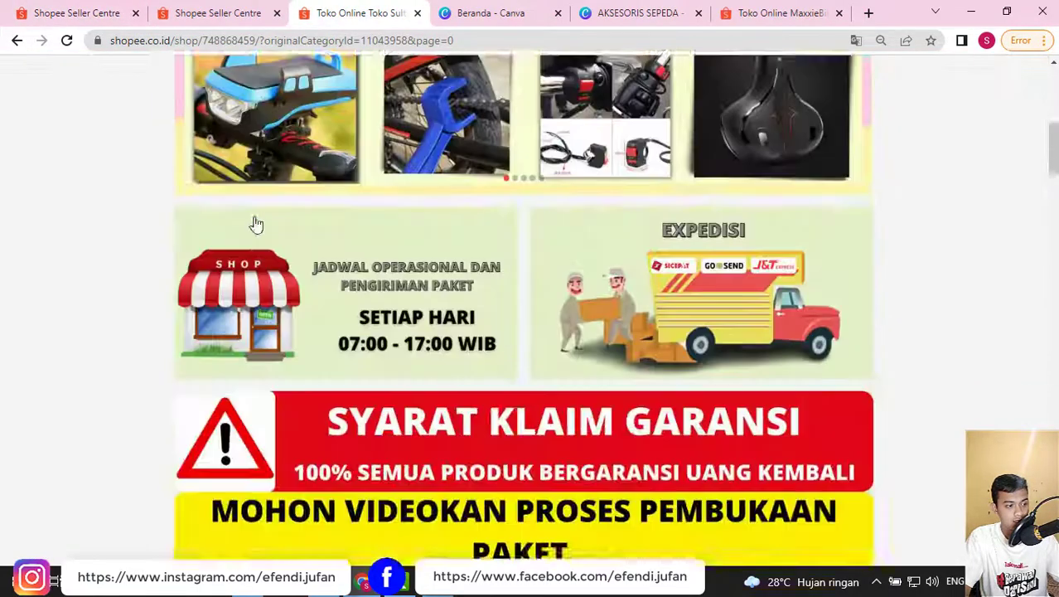
scroll(261, 241, "down", 5)
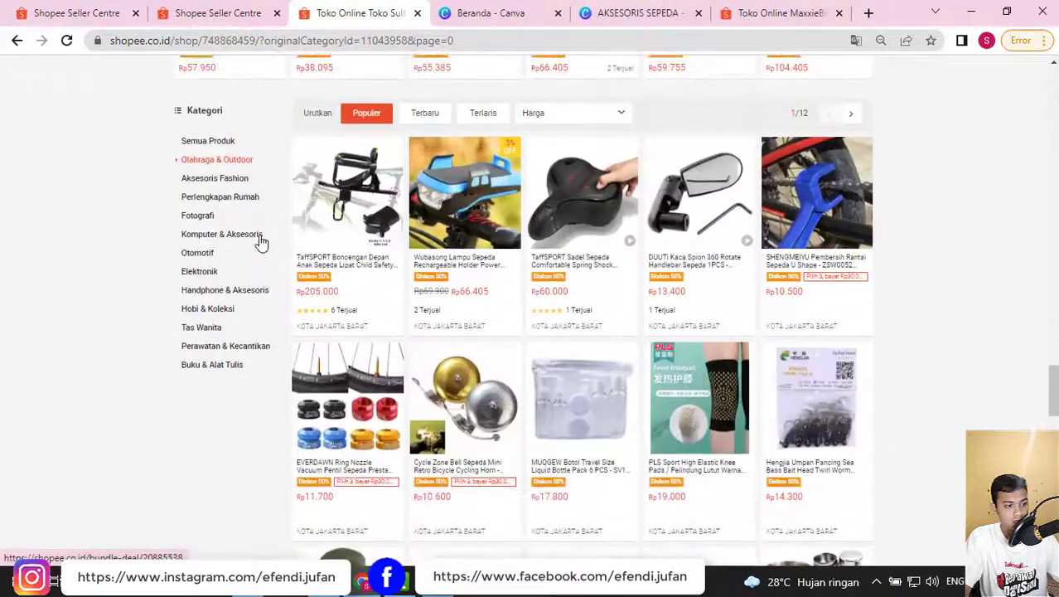
left_click(64, 42)
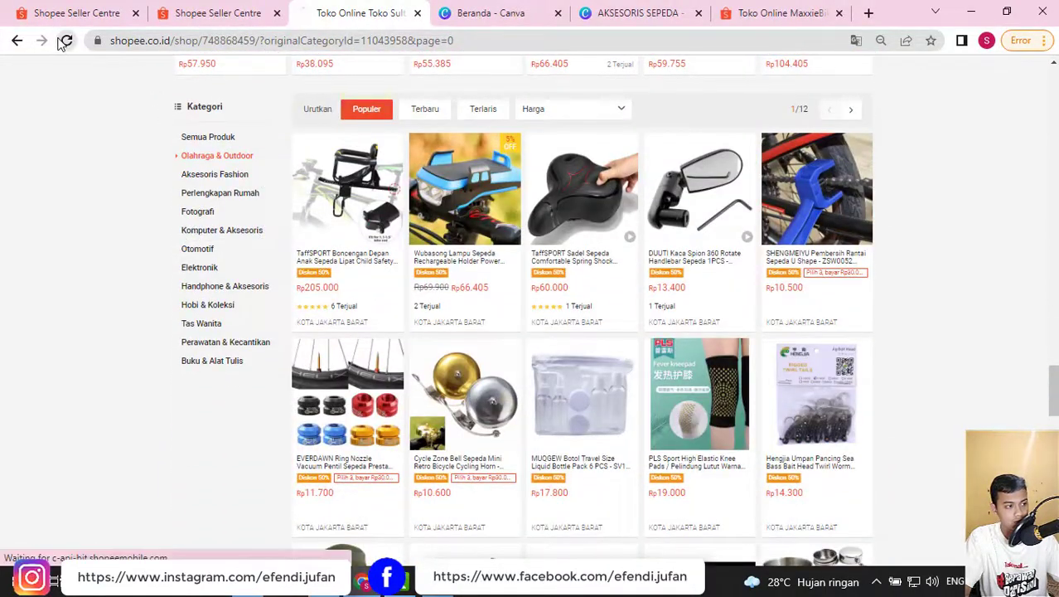
scroll(151, 194, "down", 15)
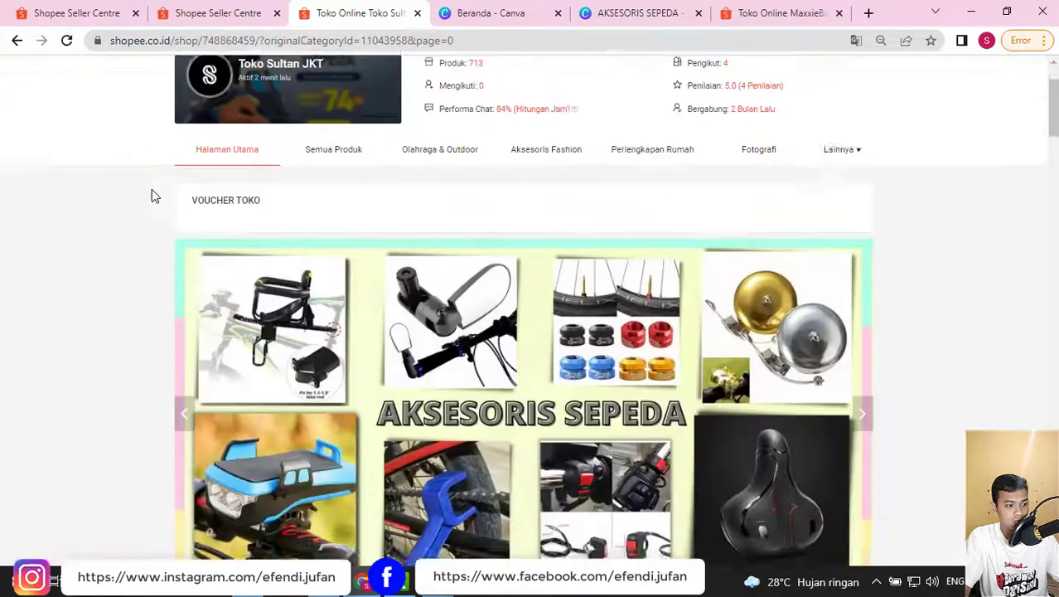
scroll(234, 300, "down", 10)
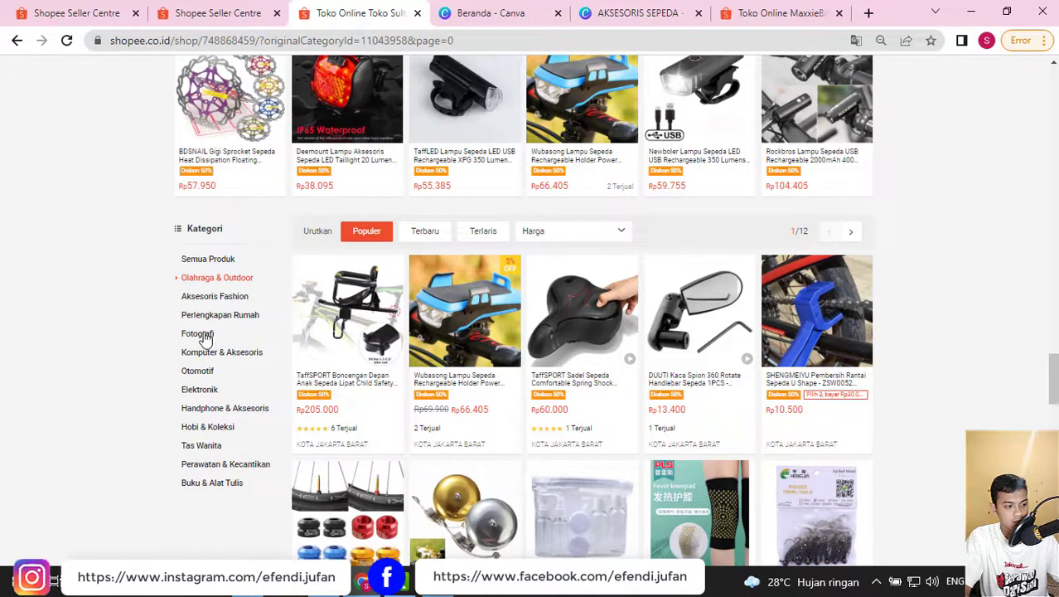
key("ctrl+shift+Tab")
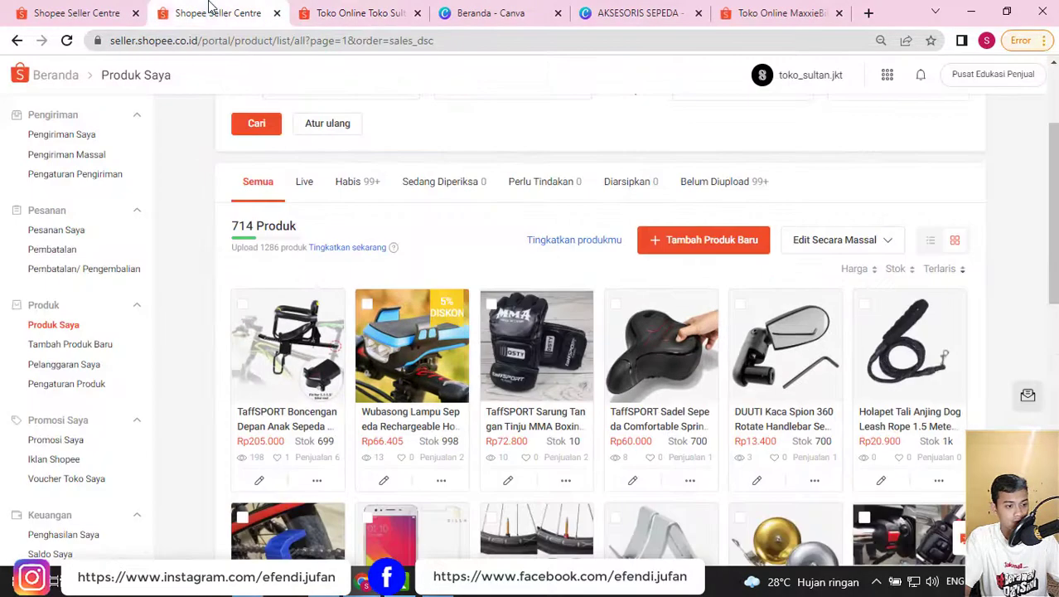
key("ctrl+shift+Tab")
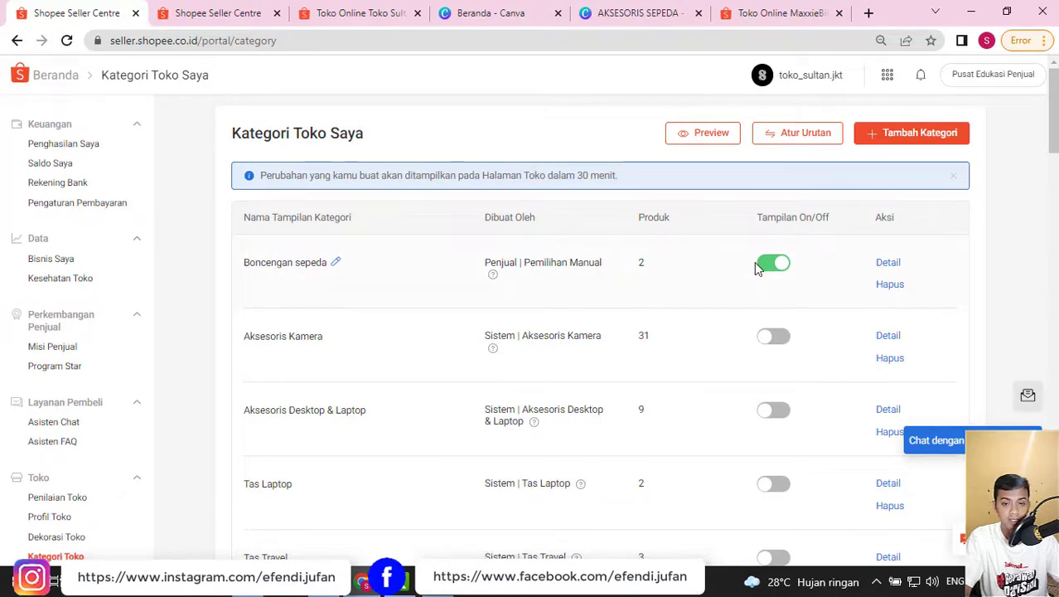
left_click(253, 13)
left_click(329, 18)
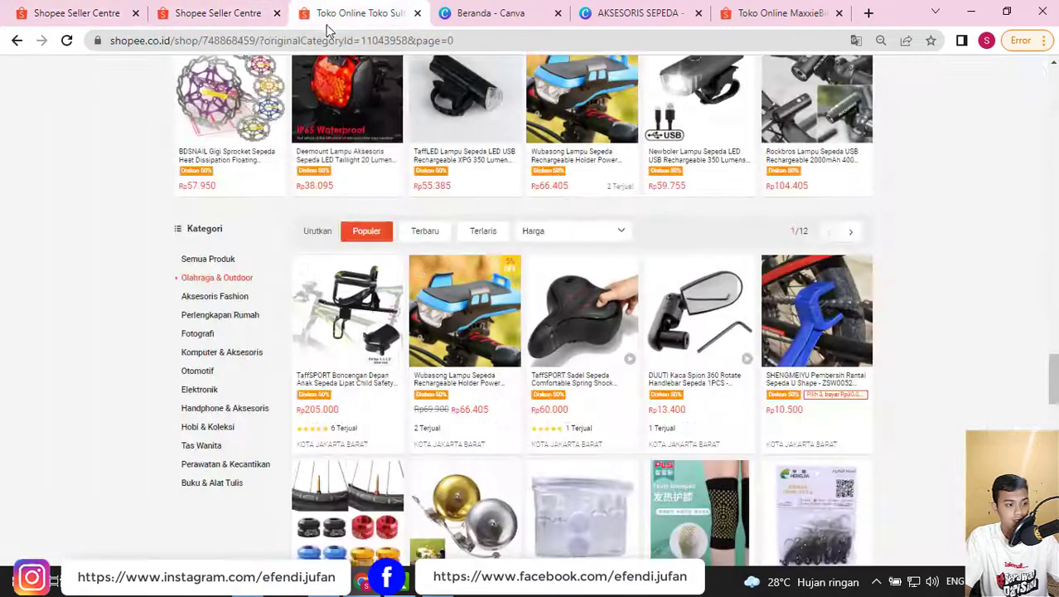
- Look through the best-selling products in Produk Saya for another group of similar items to categorise
left_click(240, 15)
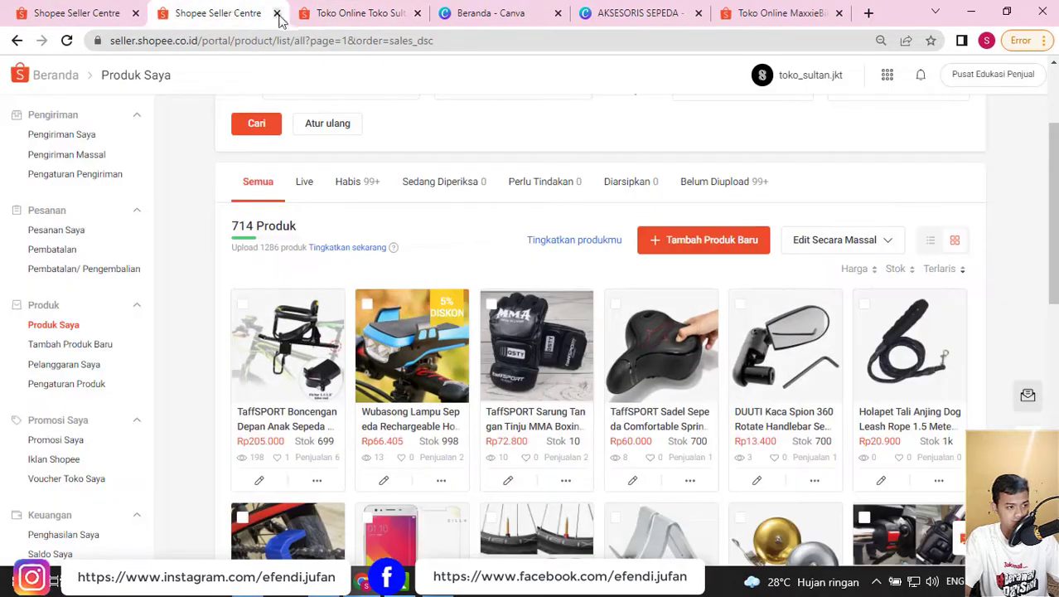
scroll(377, 252, "down", 2)
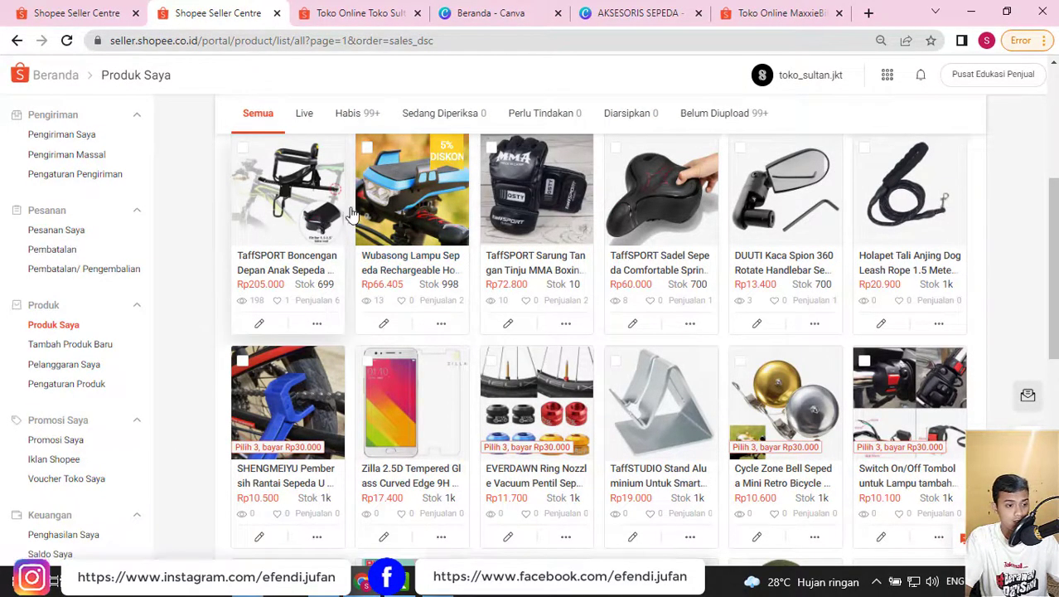
scroll(950, 329, "down", 3)
scroll(950, 329, "down", 4)
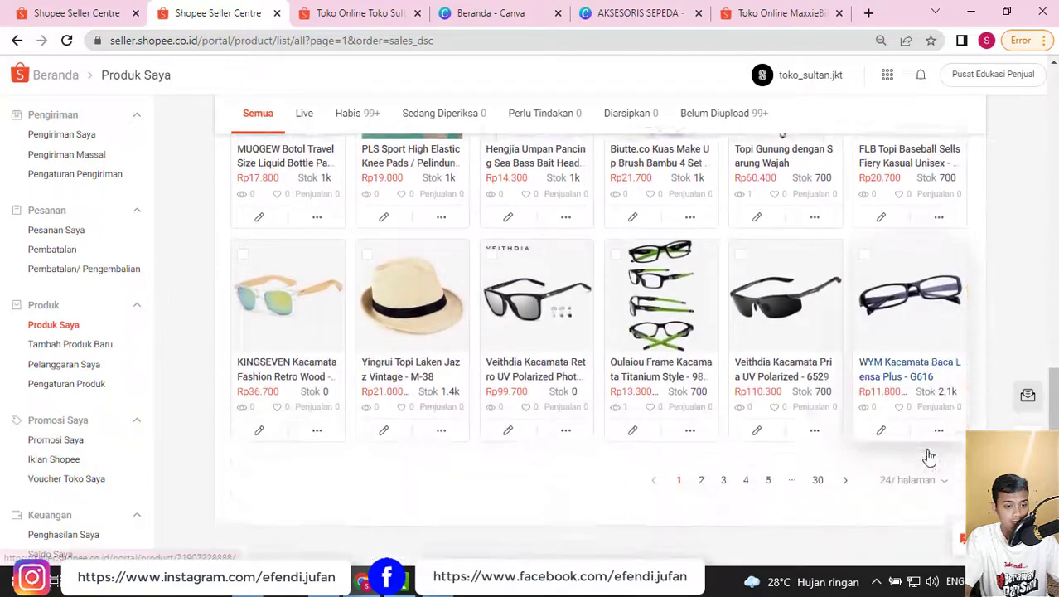
scroll(279, 183, "up", 7)
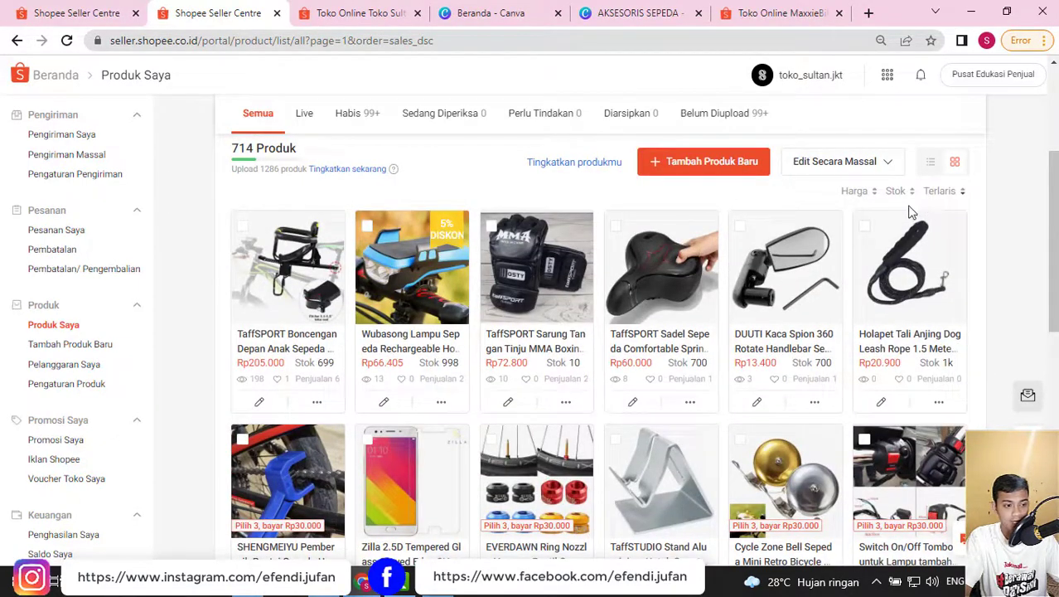
scroll(575, 250, "down", 1)
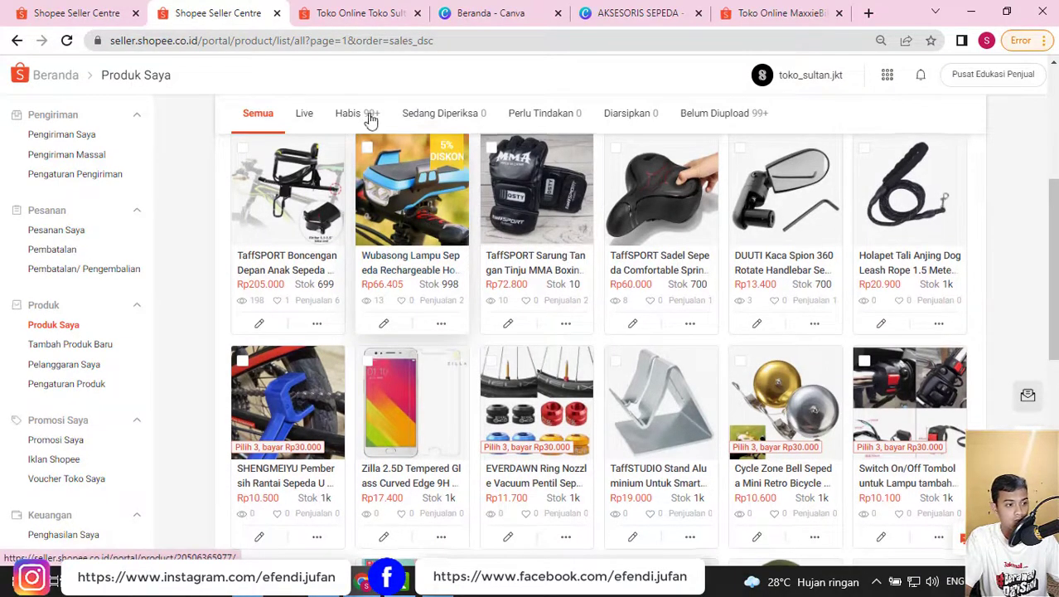
scroll(369, 119, "down", 1)
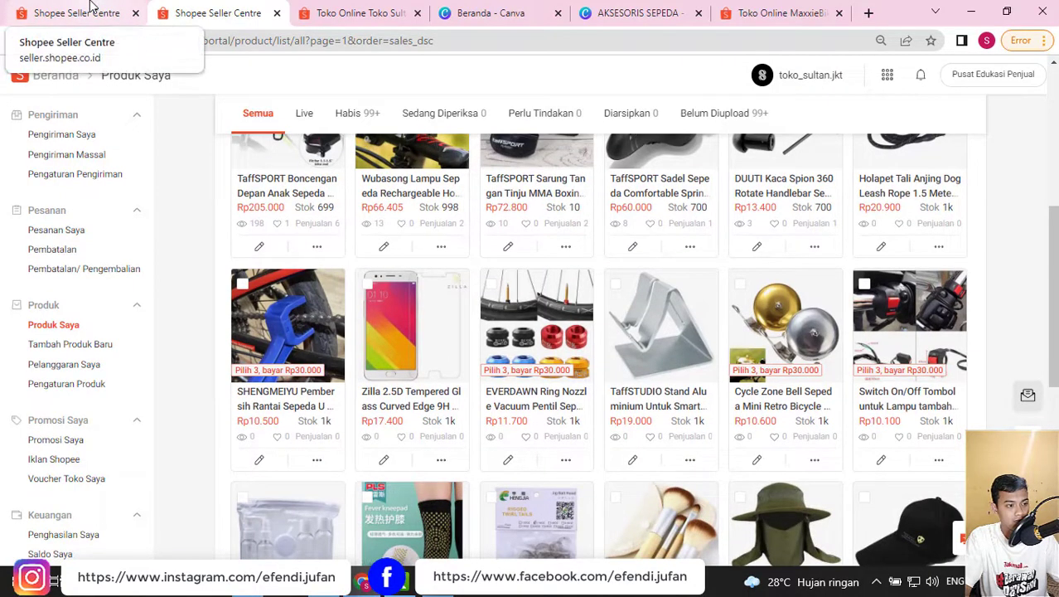
- On the Kategori Toko page, create a manual-selection shop category named "lampu sepeda"
left_click(352, 13)
left_click(82, 10)
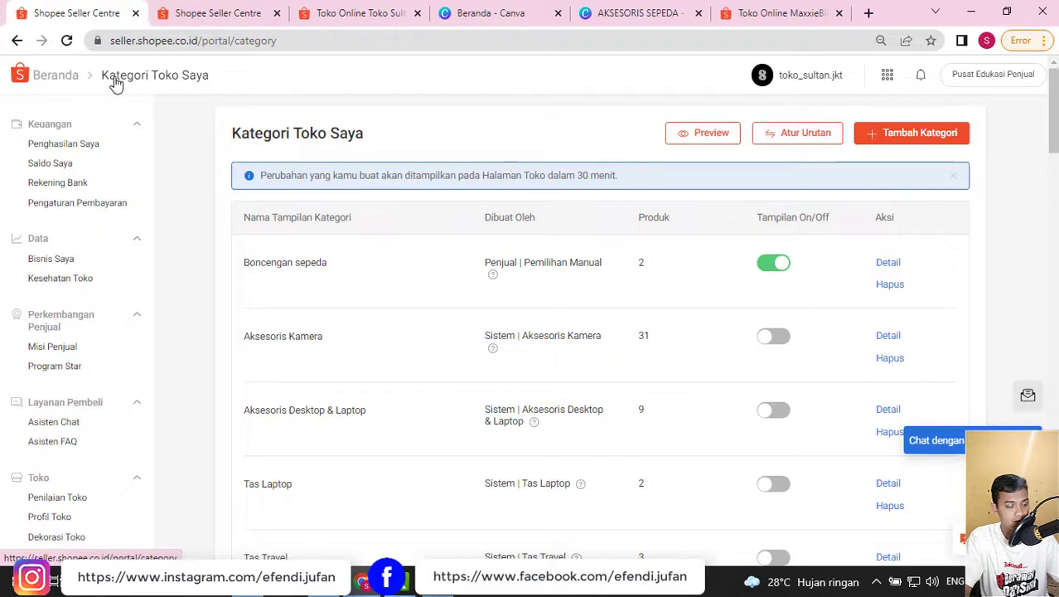
left_click(877, 146)
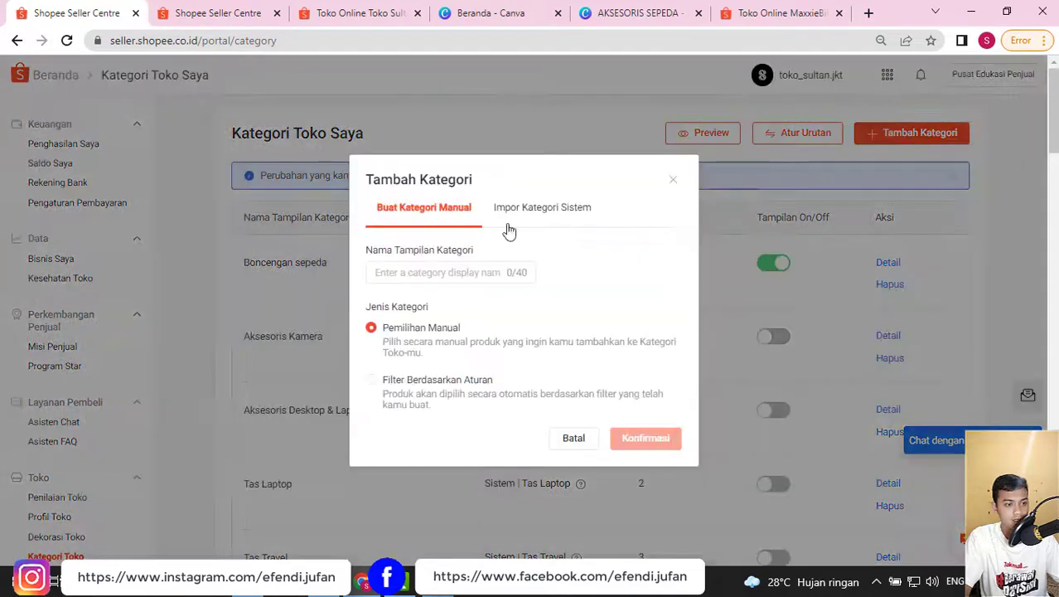
left_click(445, 265)
type("lamp")
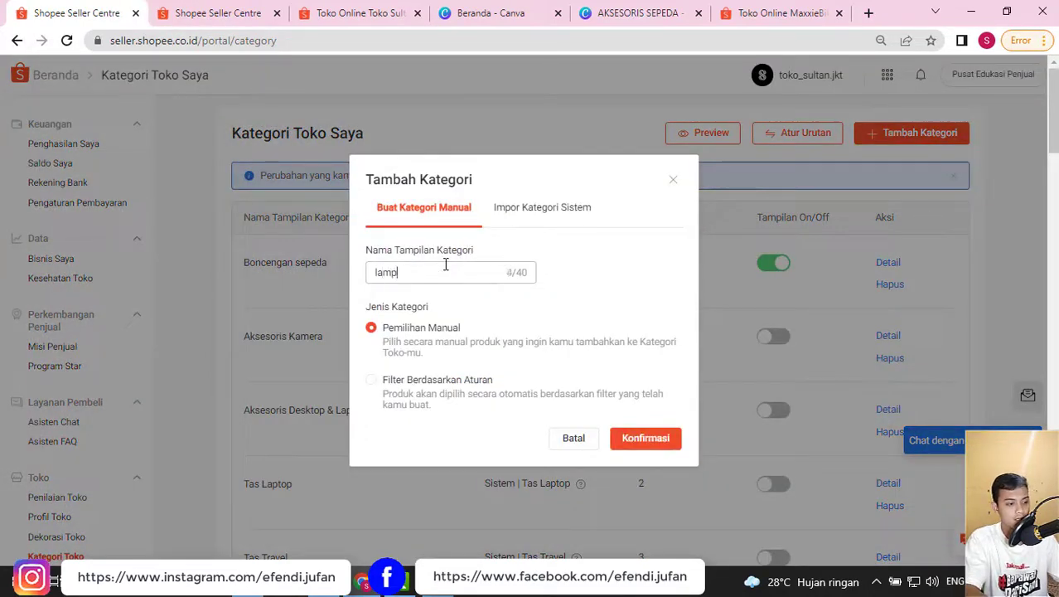
type("u sepeda")
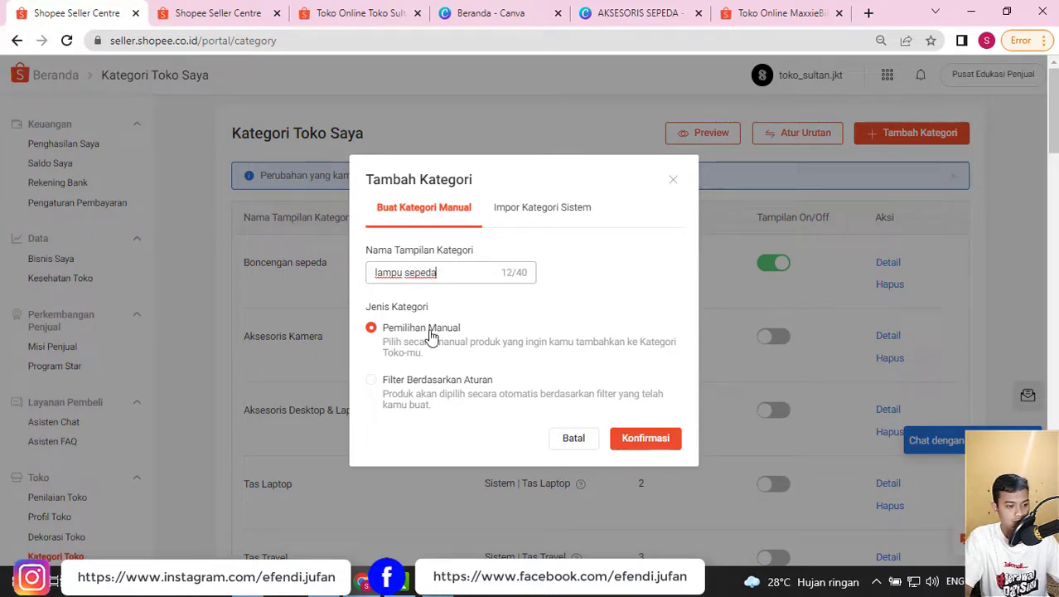
left_click(640, 440)
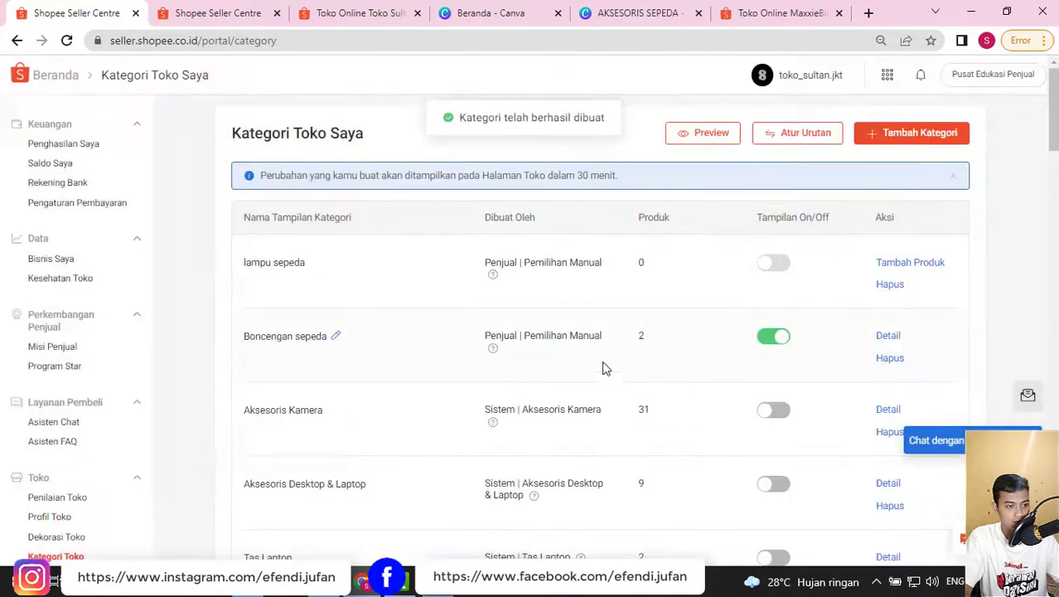
- Start adding products to the lampu sepeda category and filter the product choices by the name "lampu sepeda"
left_click(908, 264)
left_click(676, 174)
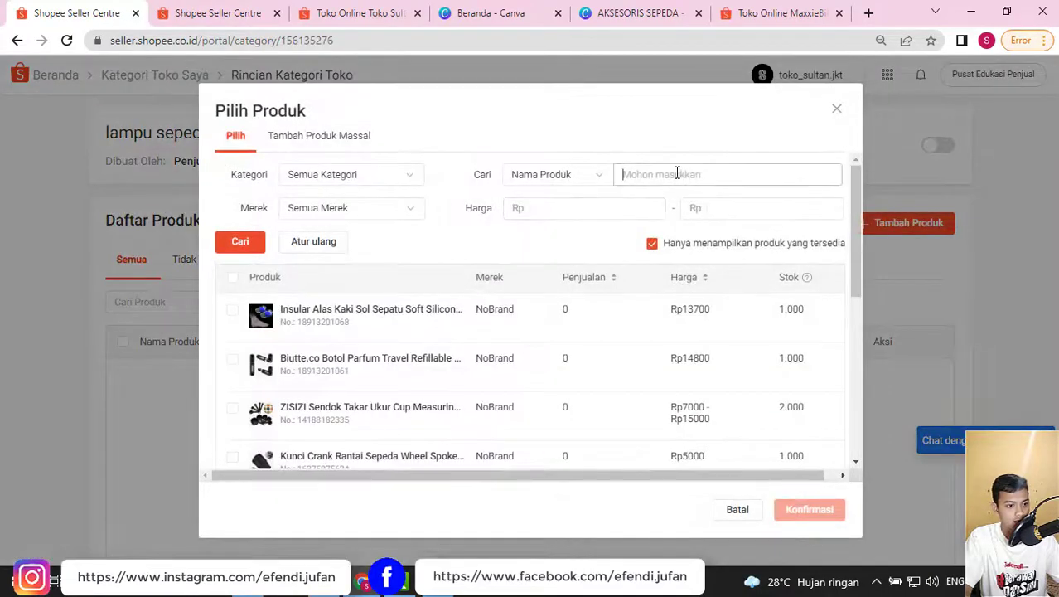
type("lampu")
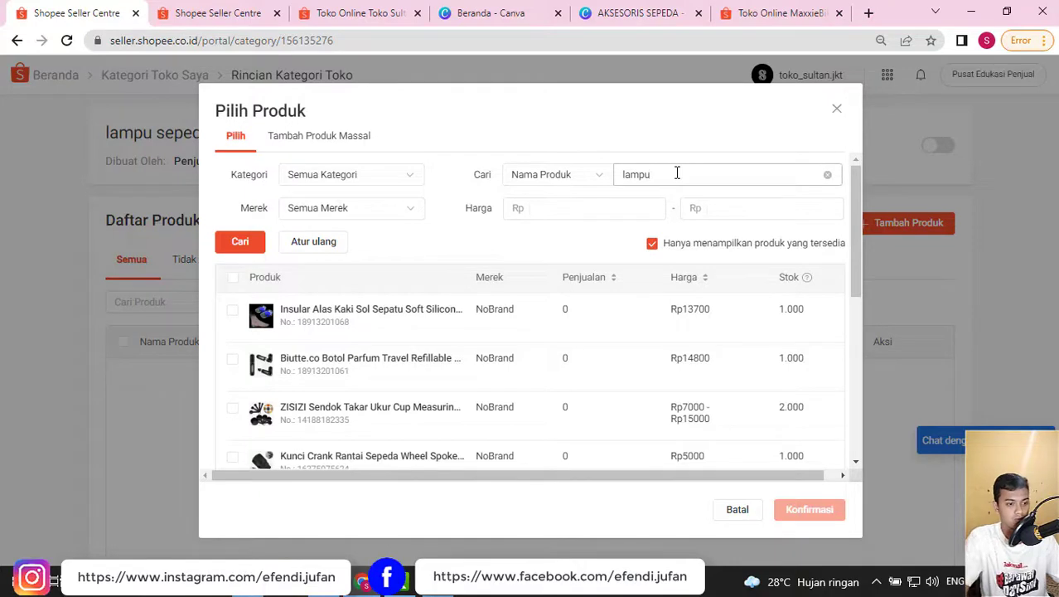
left_click(239, 247)
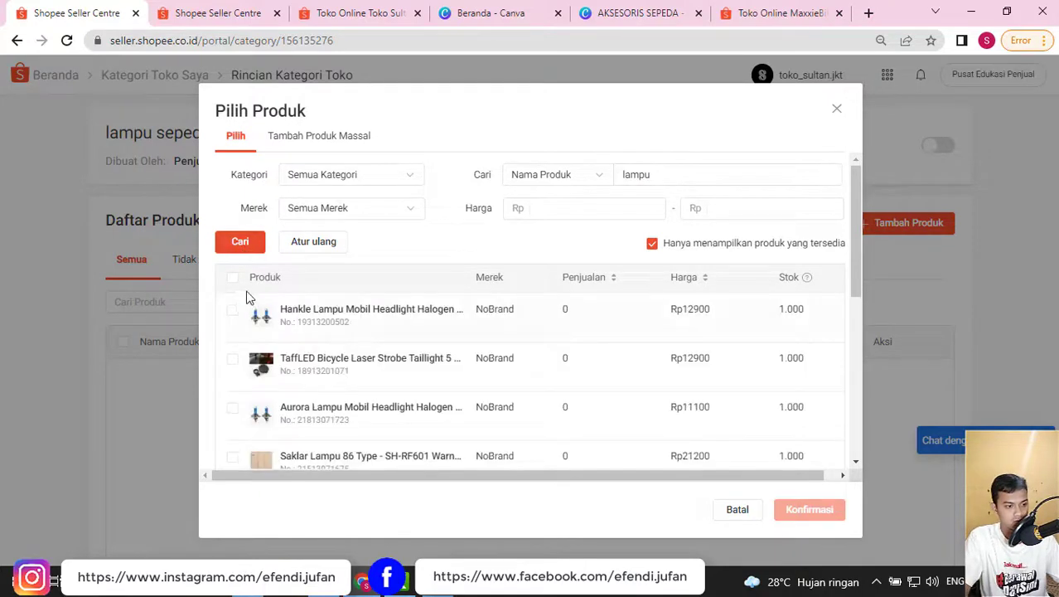
left_click(693, 175)
type("se")
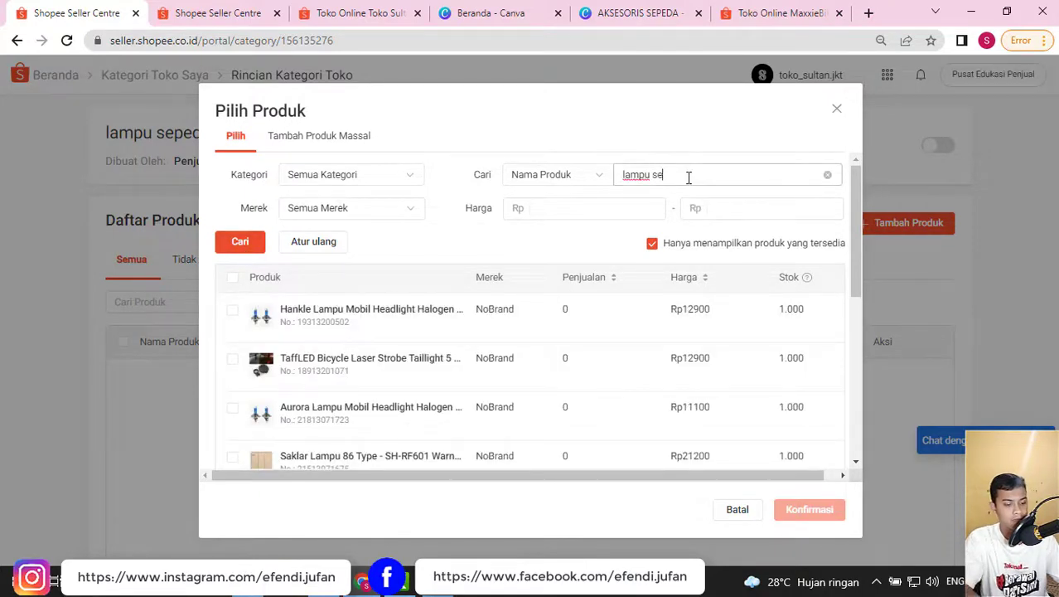
type("peda")
left_click(226, 241)
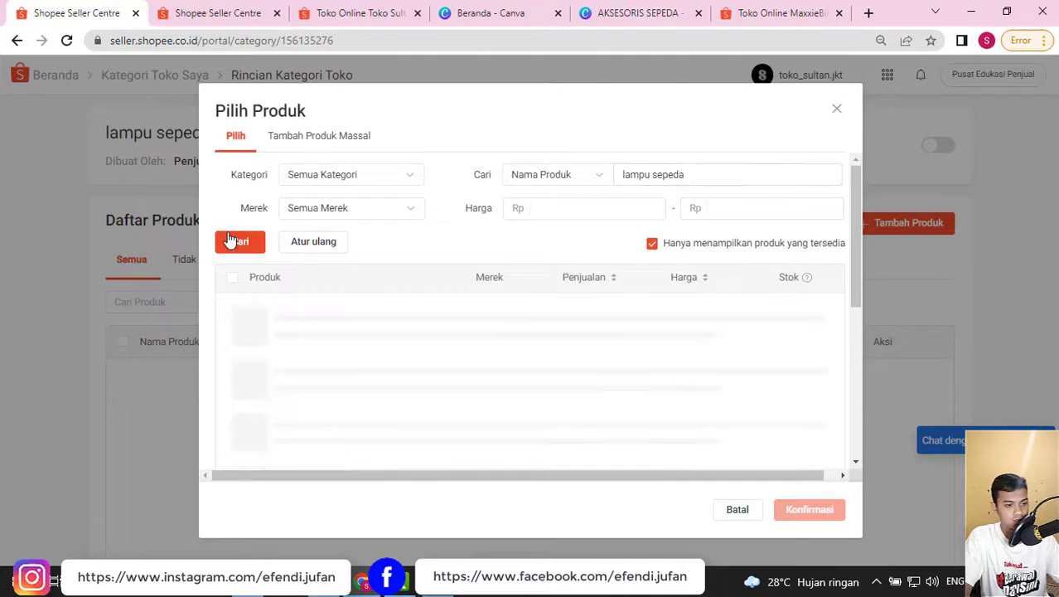
- Select all products on pages 1 to 3 of the filtered lampu sepeda results
left_click(233, 278)
scroll(555, 354, "down", 5)
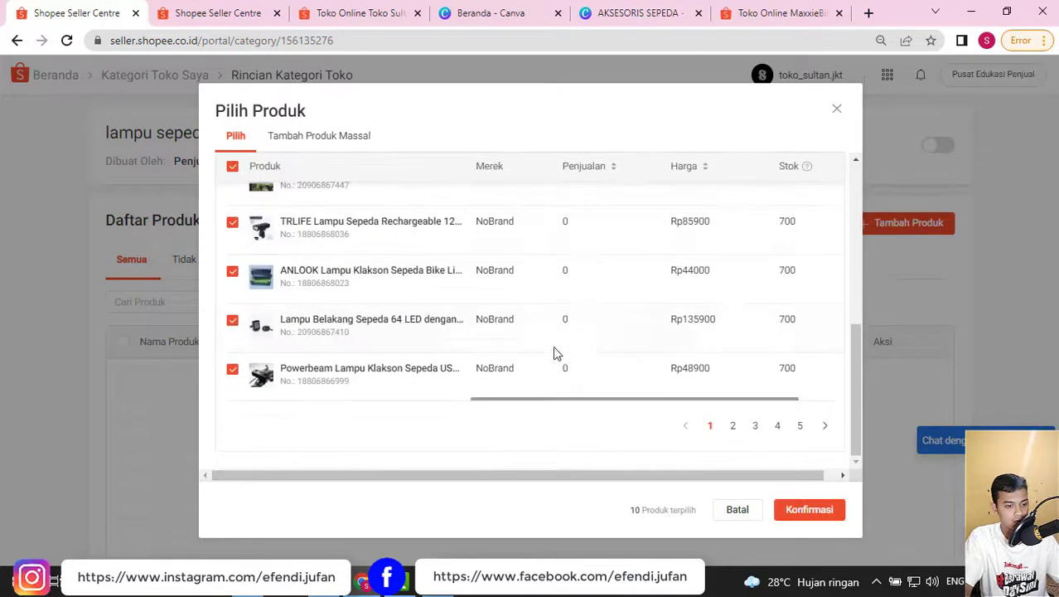
left_click(736, 430)
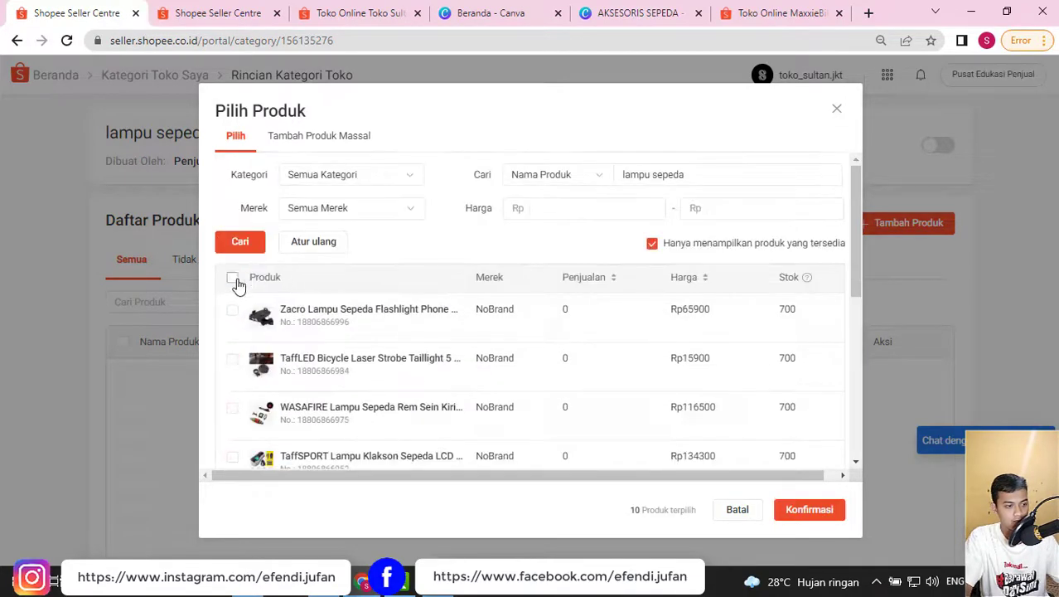
left_click(233, 277)
scroll(563, 359, "down", 5)
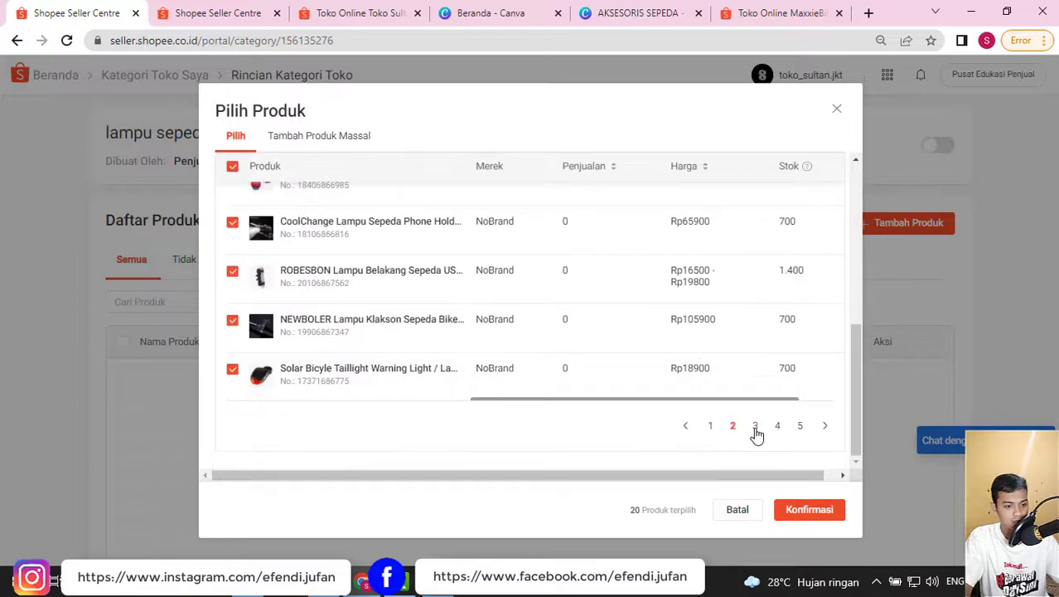
left_click(755, 429)
left_click(233, 278)
scroll(709, 360, "down", 5)
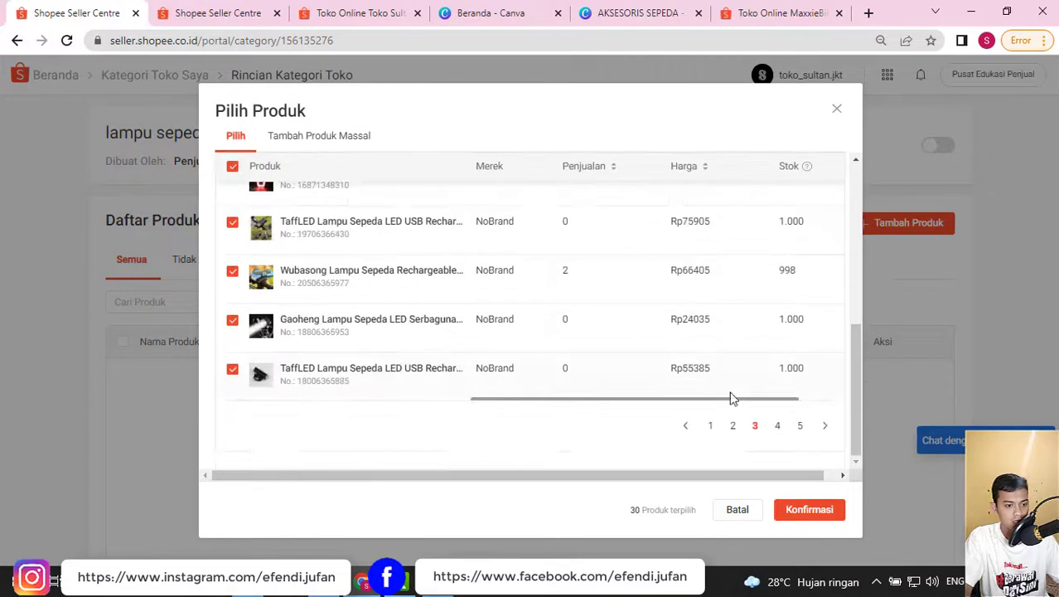
- Select all products on result pages 4 and 5 as well, and confirm adding the whole selection to the lampu sepeda category
left_click(777, 426)
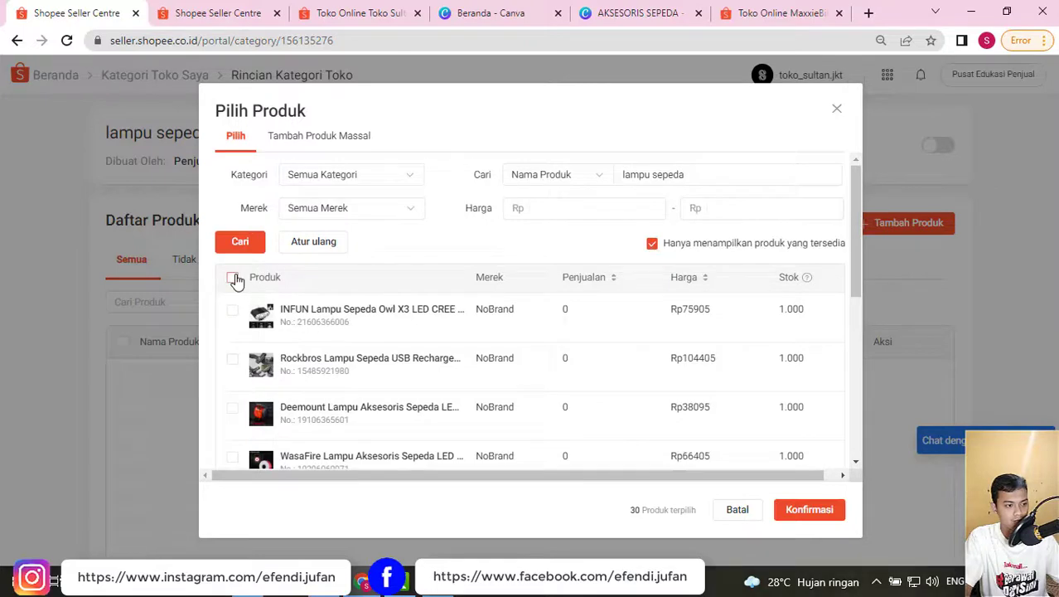
left_click(232, 278)
scroll(709, 365, "down", 5)
left_click(800, 427)
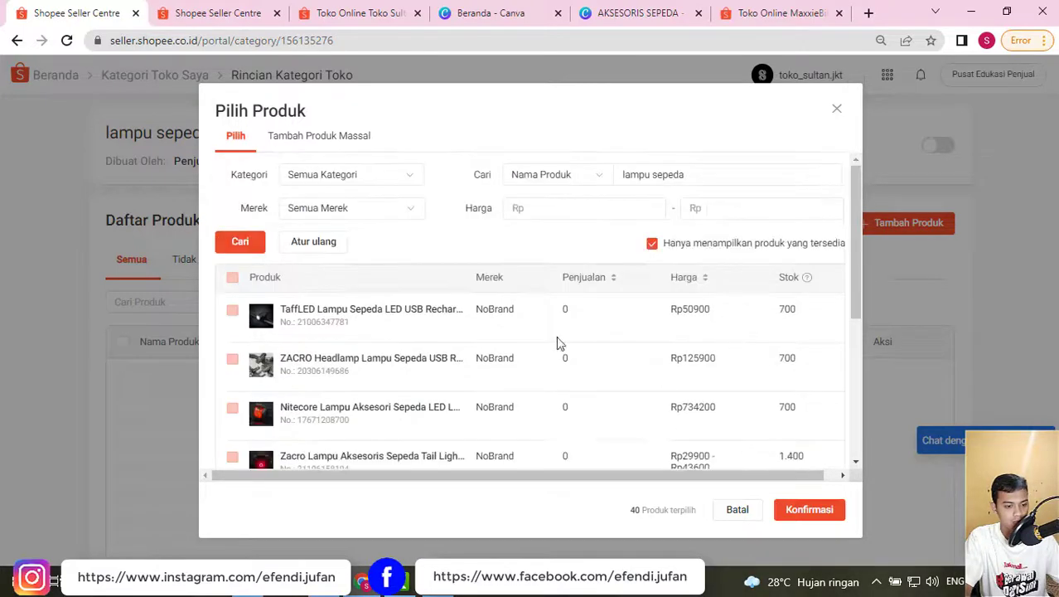
left_click(227, 279)
scroll(776, 391, "down", 5)
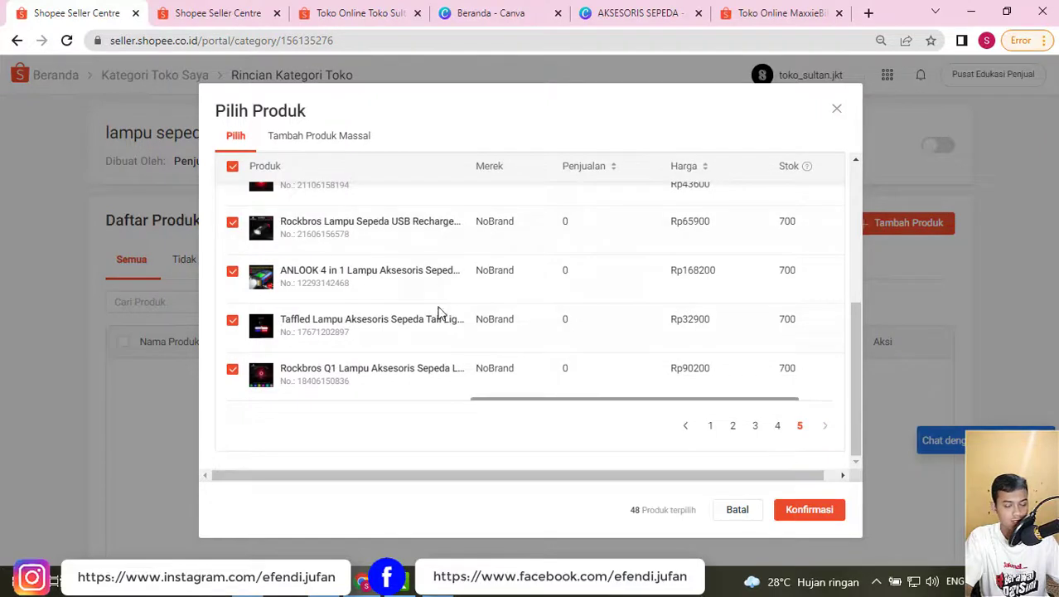
left_click(806, 510)
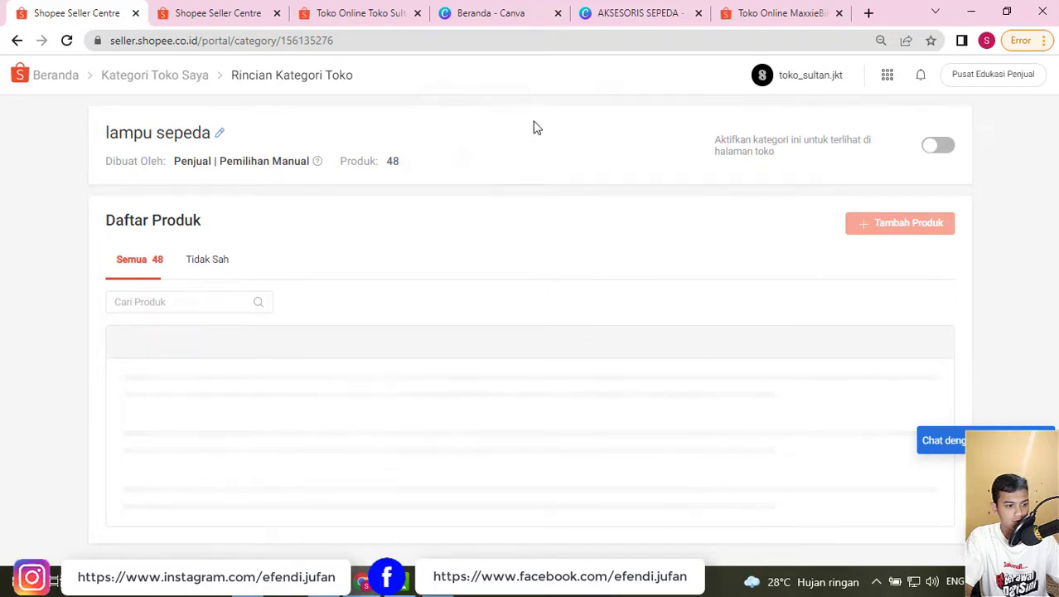
- Turn on the lampu sepeda category's display on the shop page and check the Kategori list on the public storefront
left_click(933, 149)
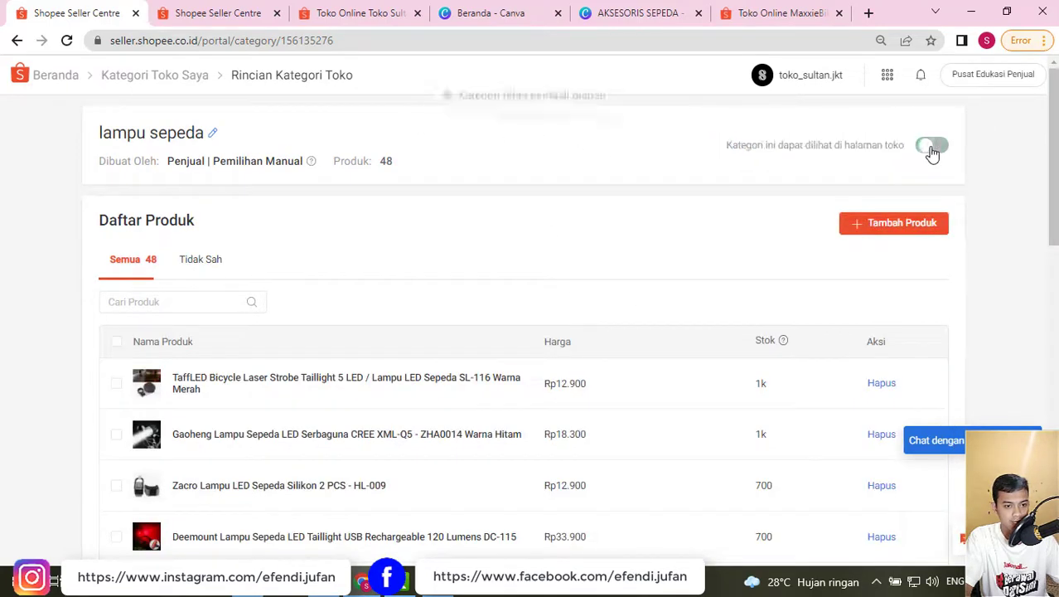
left_click(180, 82)
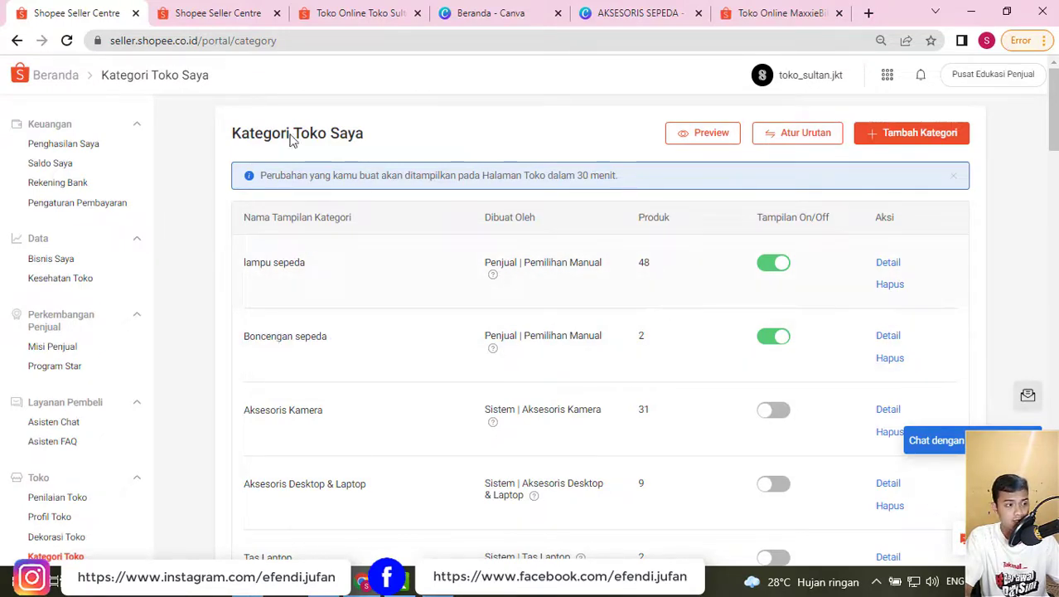
left_click(236, 12)
left_click(316, 10)
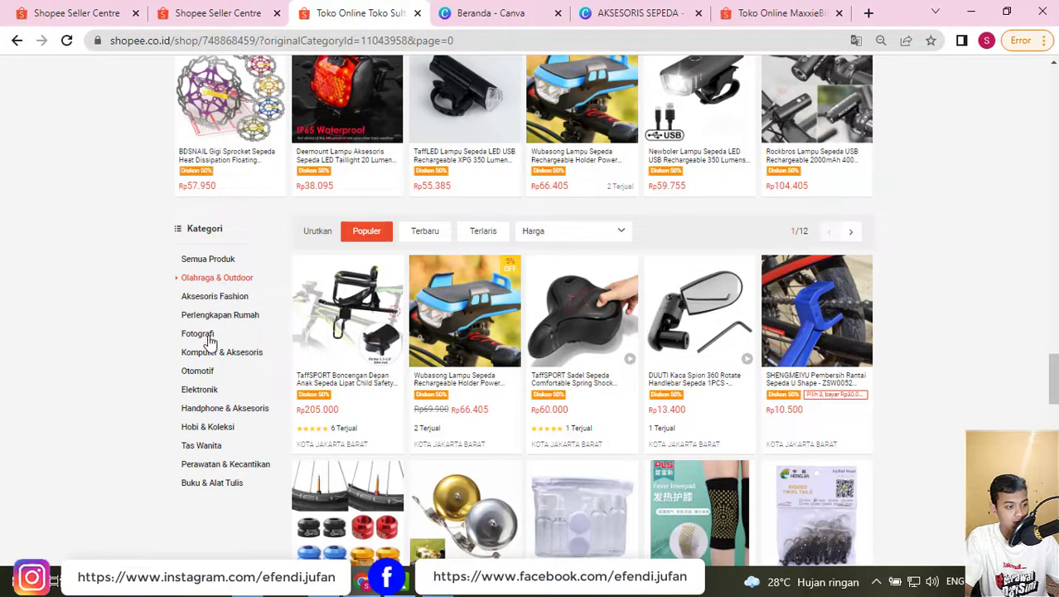
- Reorder the shop categories so Boncengan sepeda sits above lampu sepeda, and confirm the new order
left_click(70, 13)
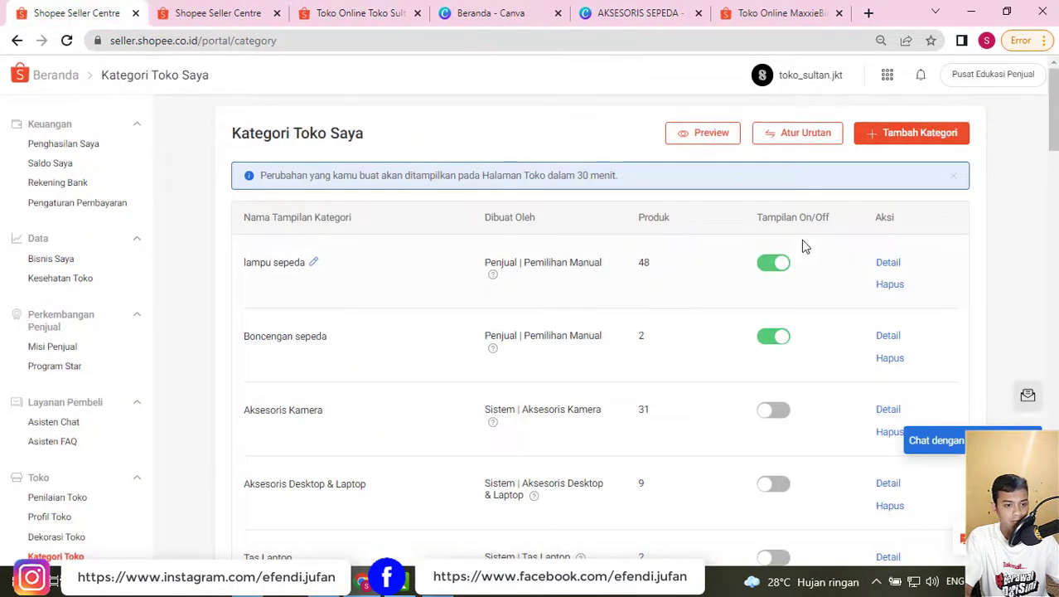
left_click(798, 143)
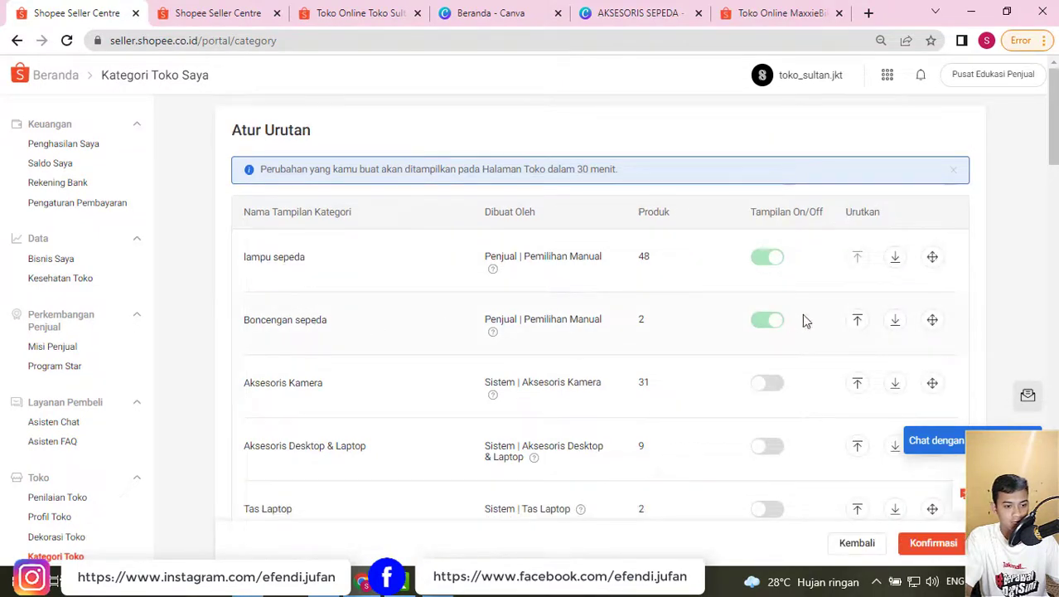
left_click_drag(932, 320, 926, 259)
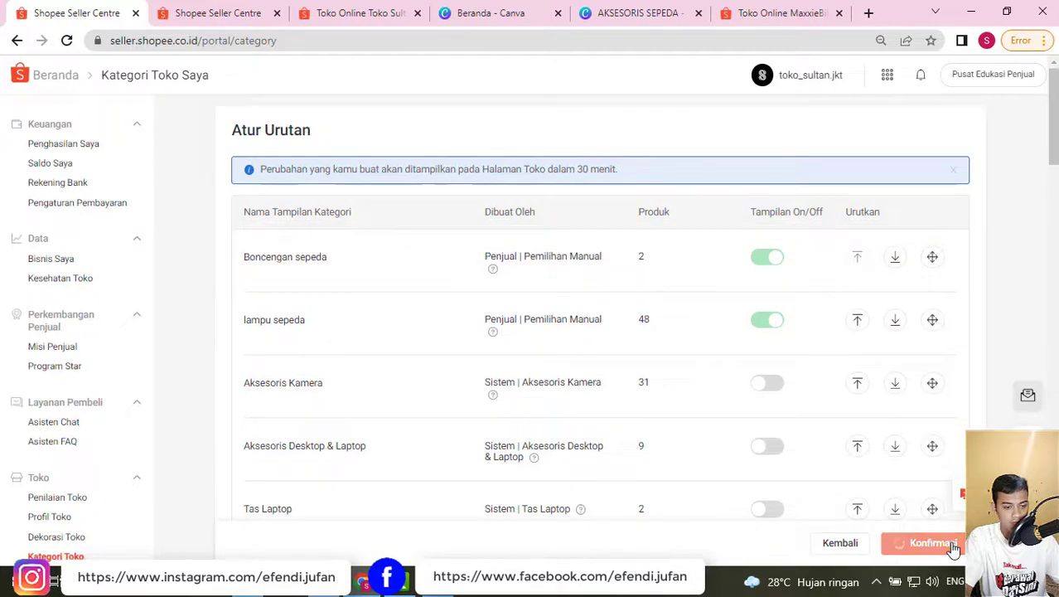
left_click(950, 543)
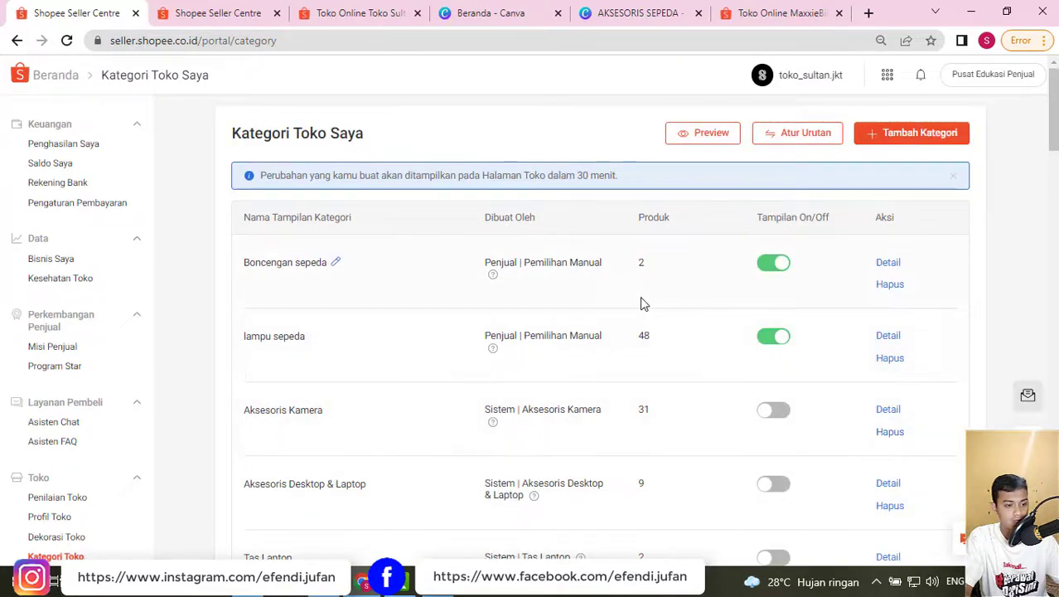
- Review the best-selling items in Produk Saya to compare them with the order of the shop categories
left_click(199, 11)
scroll(392, 207, "up", 2)
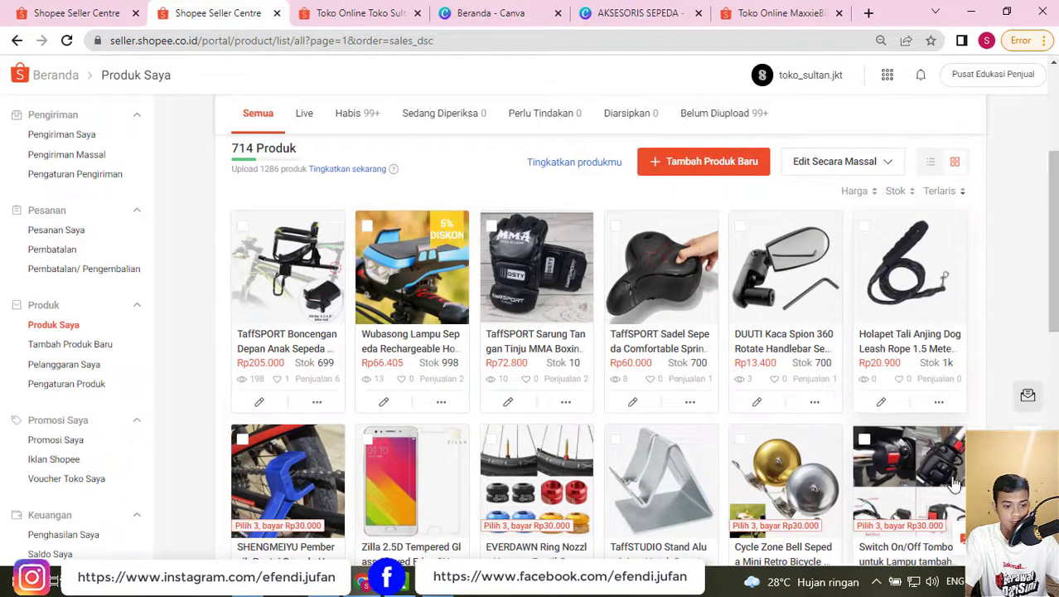
scroll(926, 479, "down", 2)
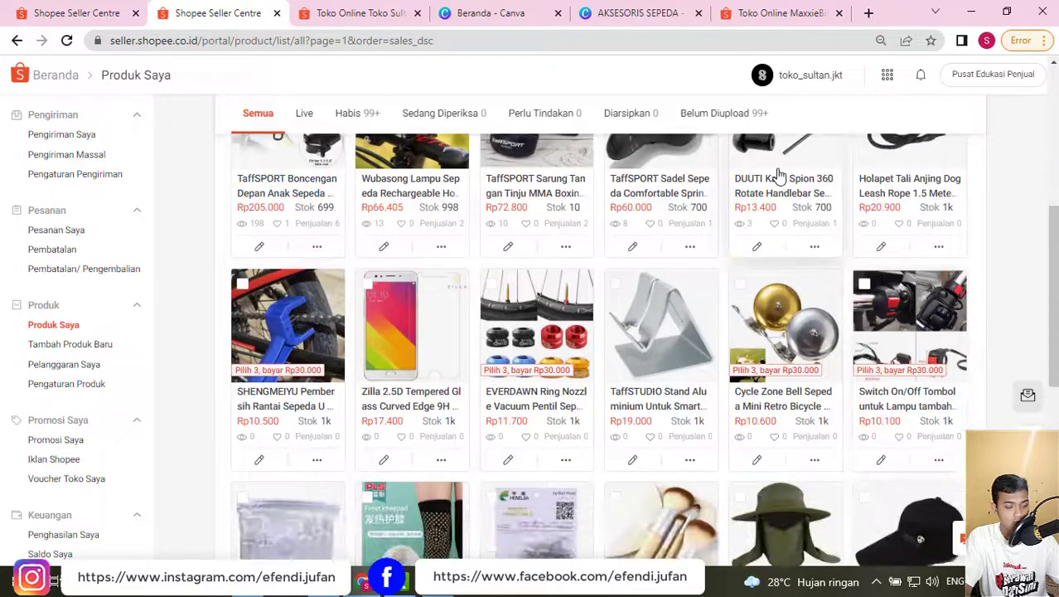
scroll(788, 240, "up", 2)
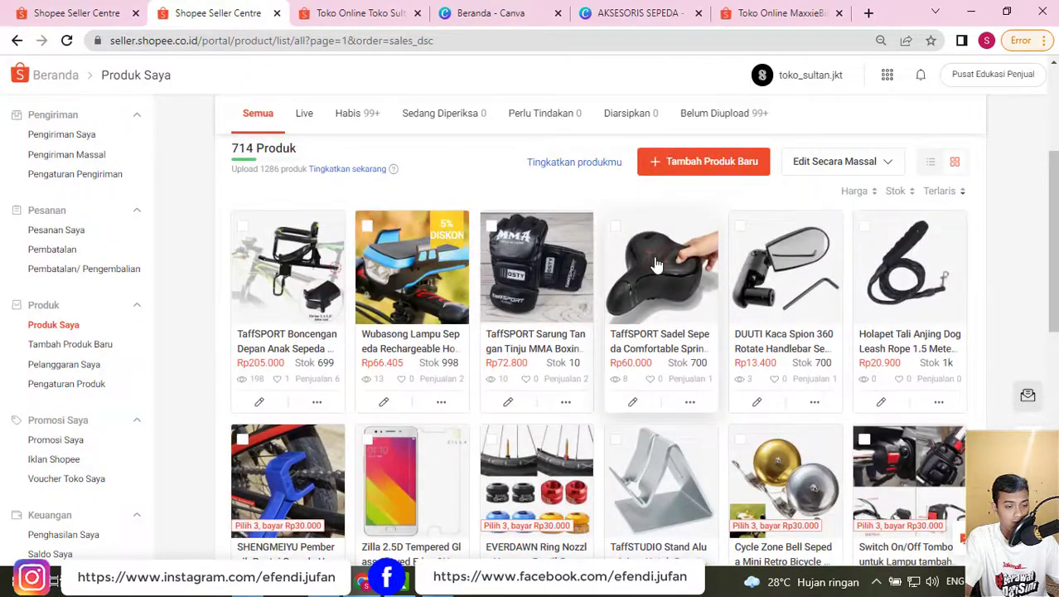
scroll(654, 259, "down", 3)
scroll(311, 181, "up", 1)
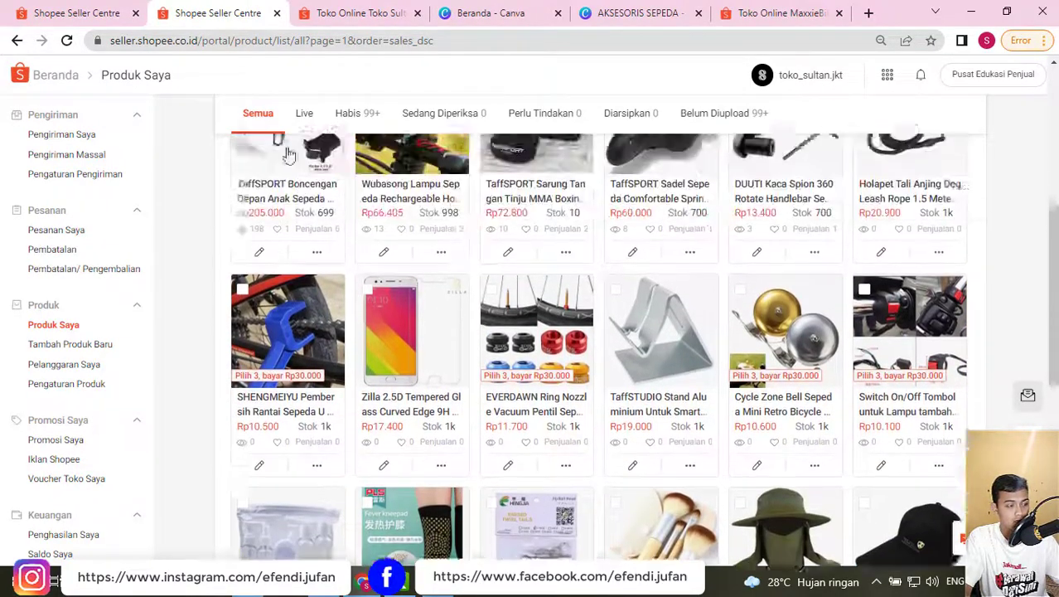
- Preview the shop from Kategori Toko Saya and examine the Kategori list on the storefront page
left_click(82, 12)
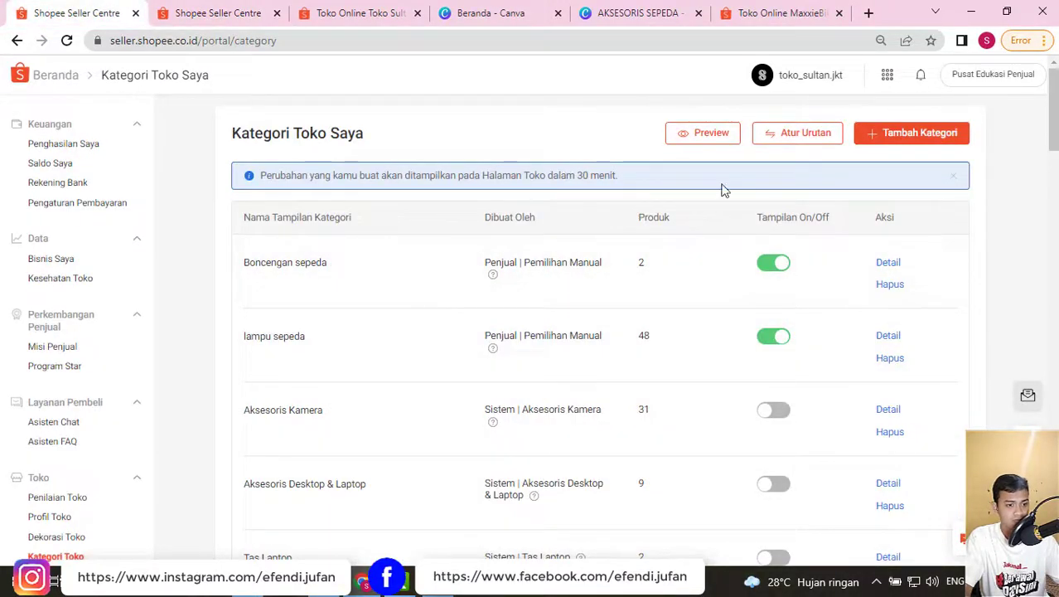
left_click(687, 135)
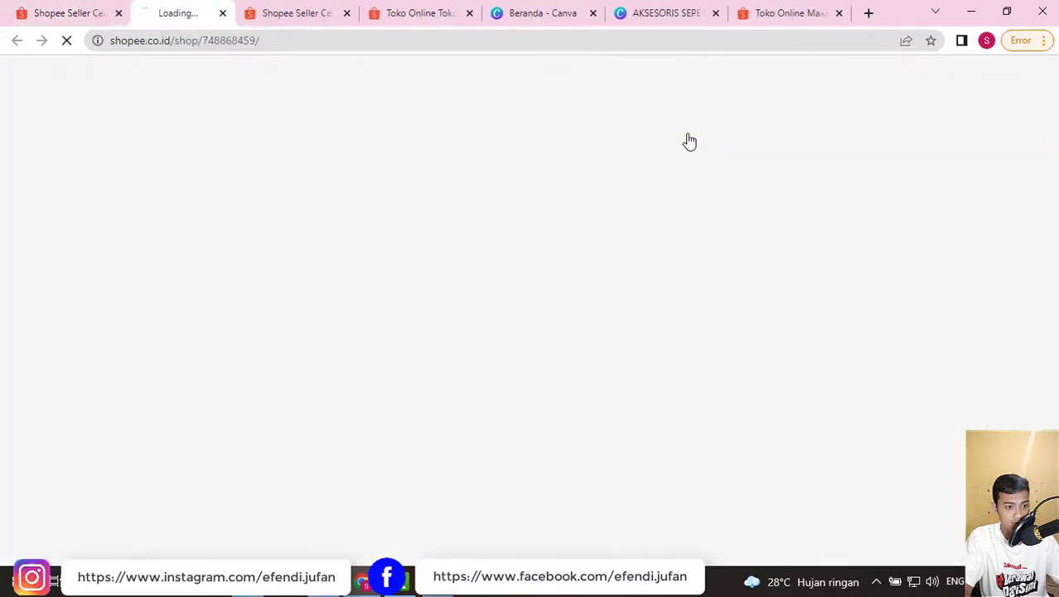
scroll(419, 319, "down", 15)
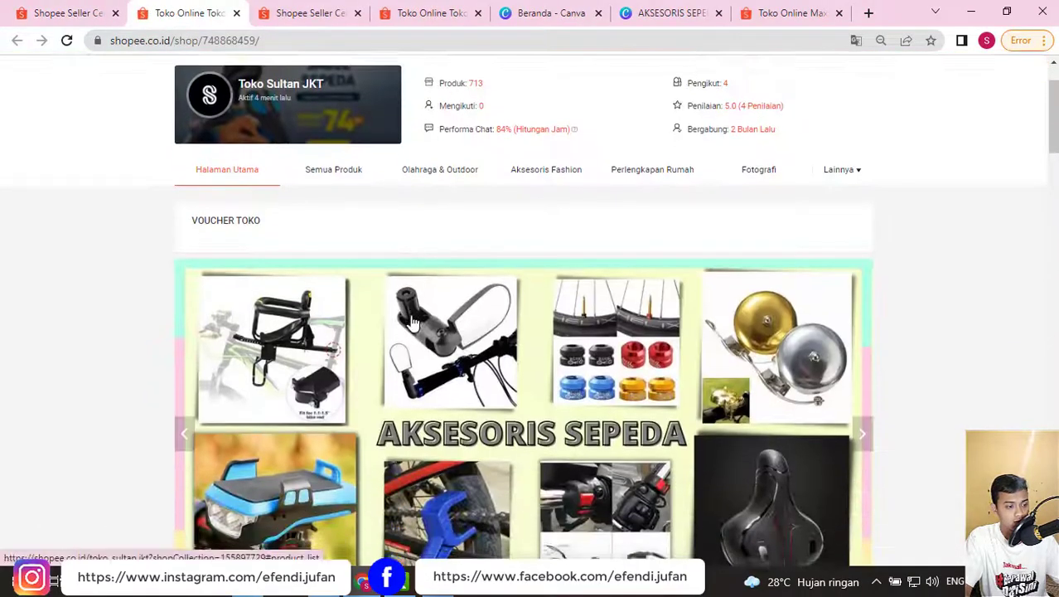
scroll(411, 322, "down", 20)
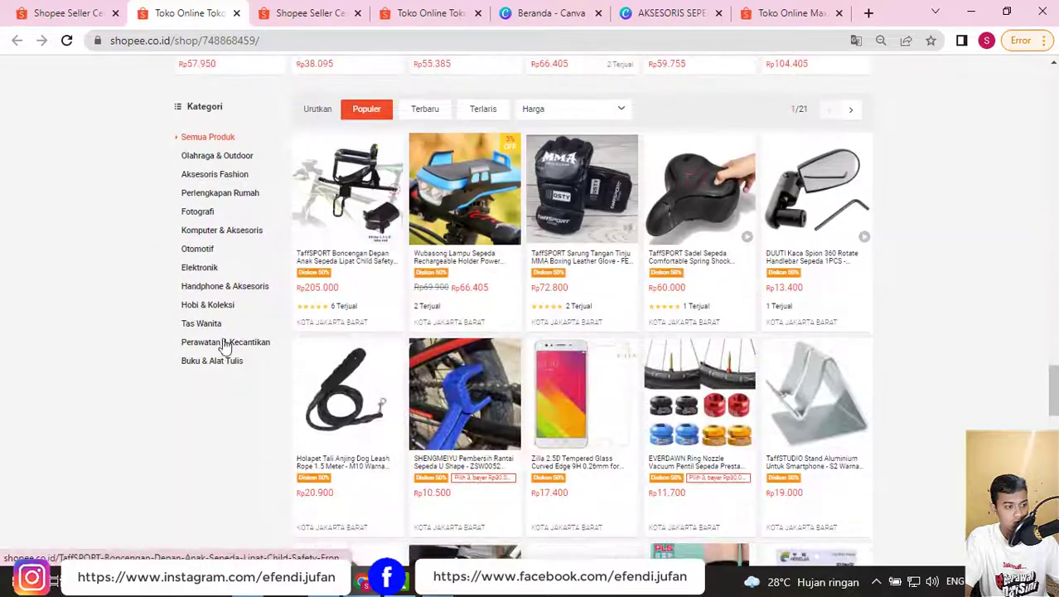
- Switch to the dekorasi tutor.txt checklist in Notepad and review the points on arranging categories and setting the shop profile and description
left_click(45, 12)
key("alt+Tab")
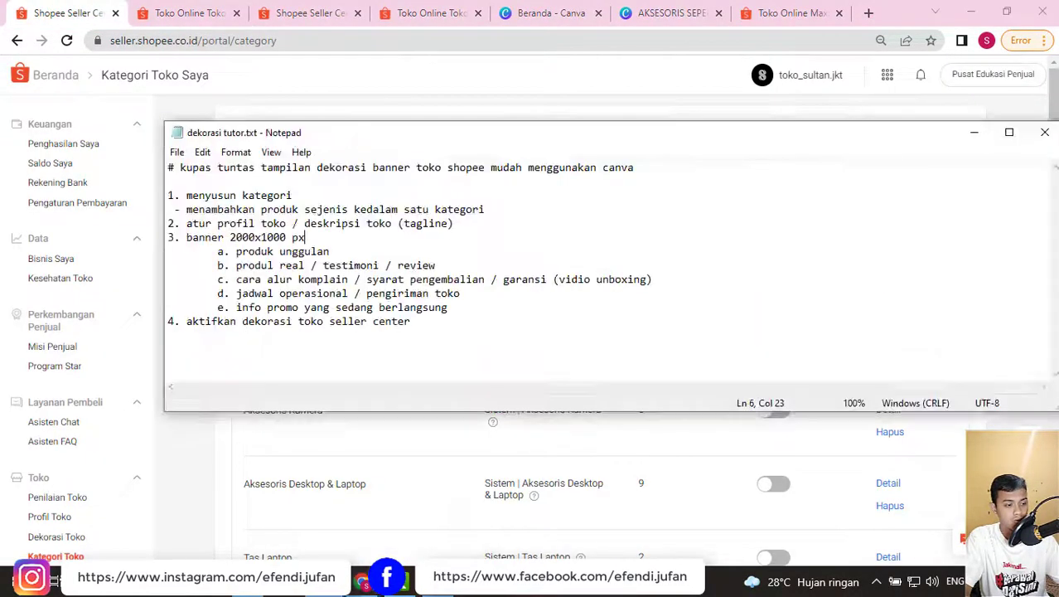
left_click_drag(187, 195, 290, 192)
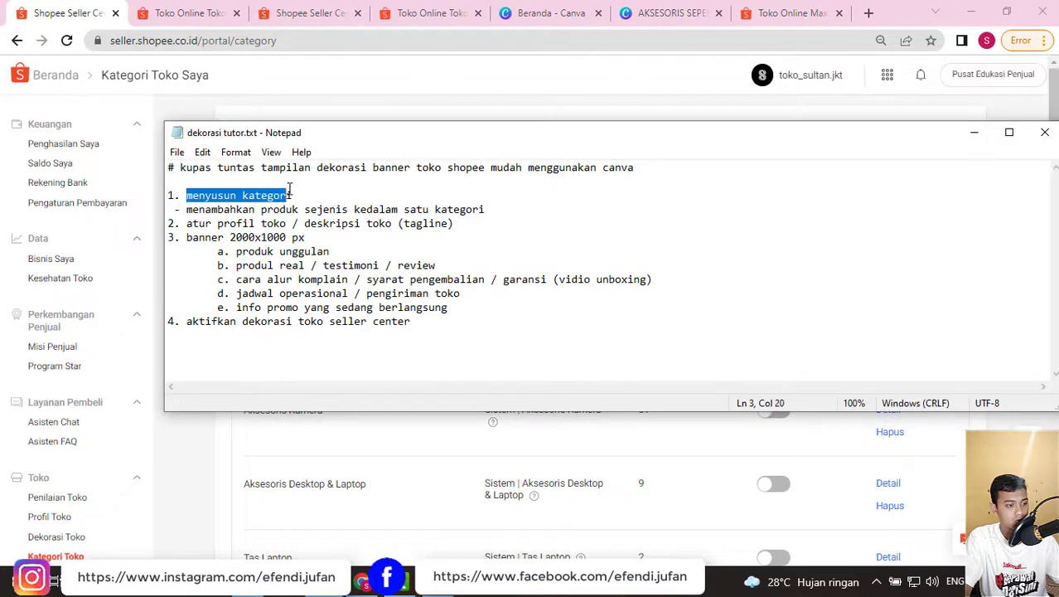
left_click(295, 196)
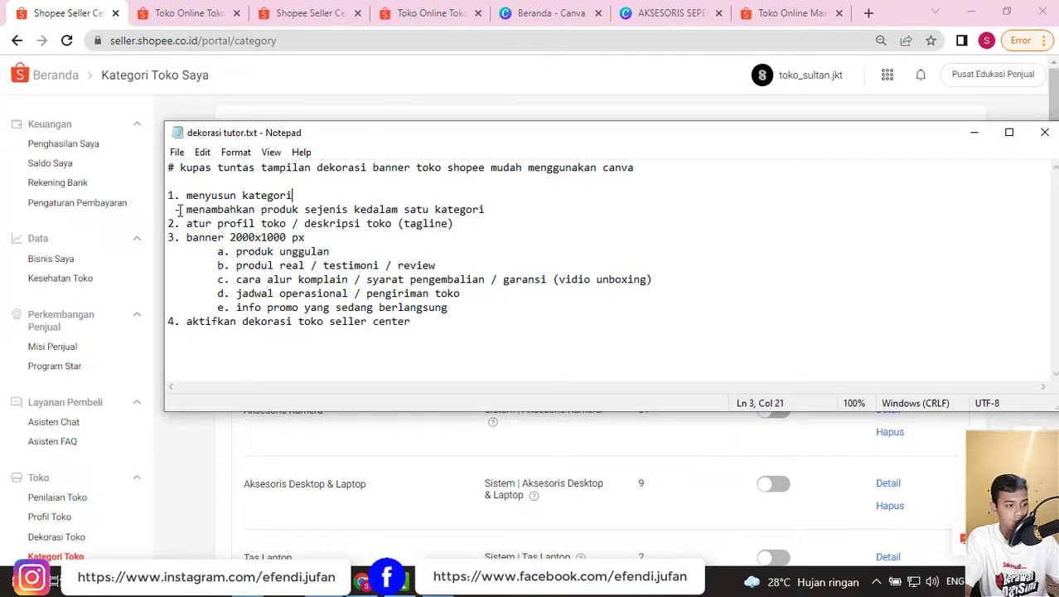
left_click_drag(180, 210, 488, 210)
left_click(497, 249)
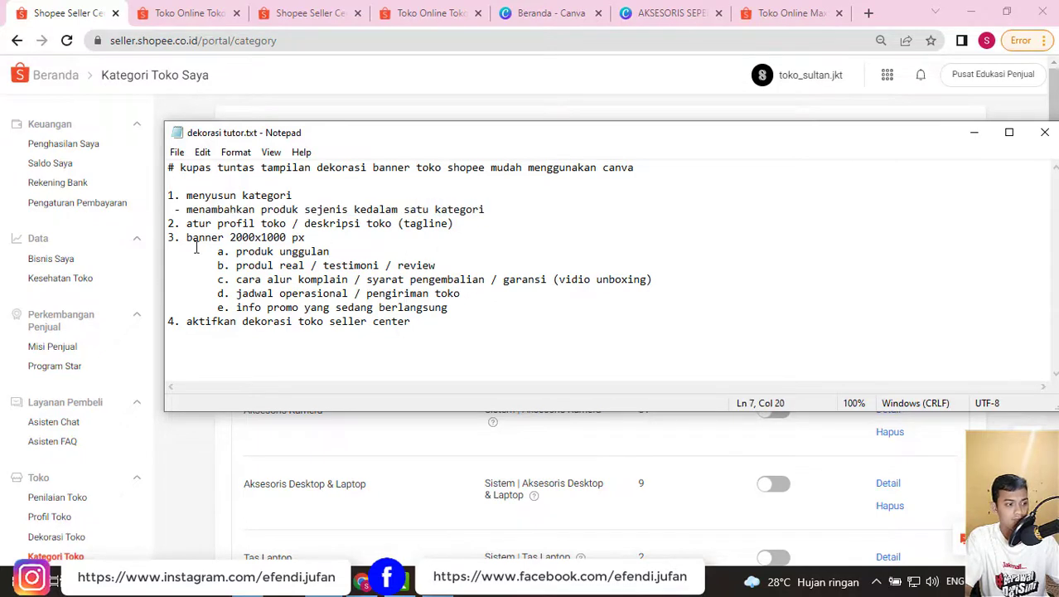
left_click_drag(182, 224, 456, 221)
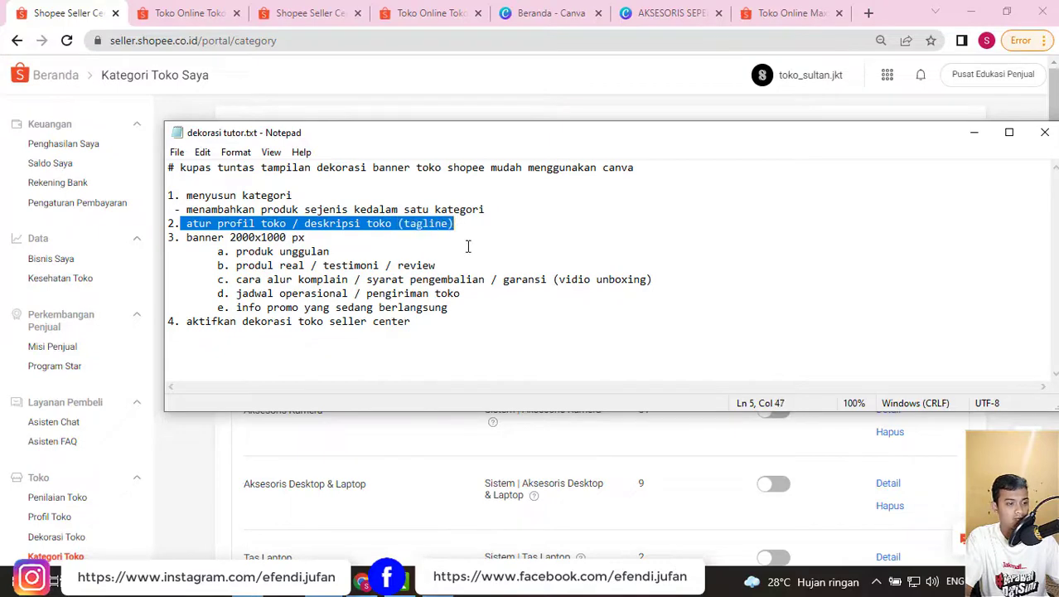
left_click(469, 249)
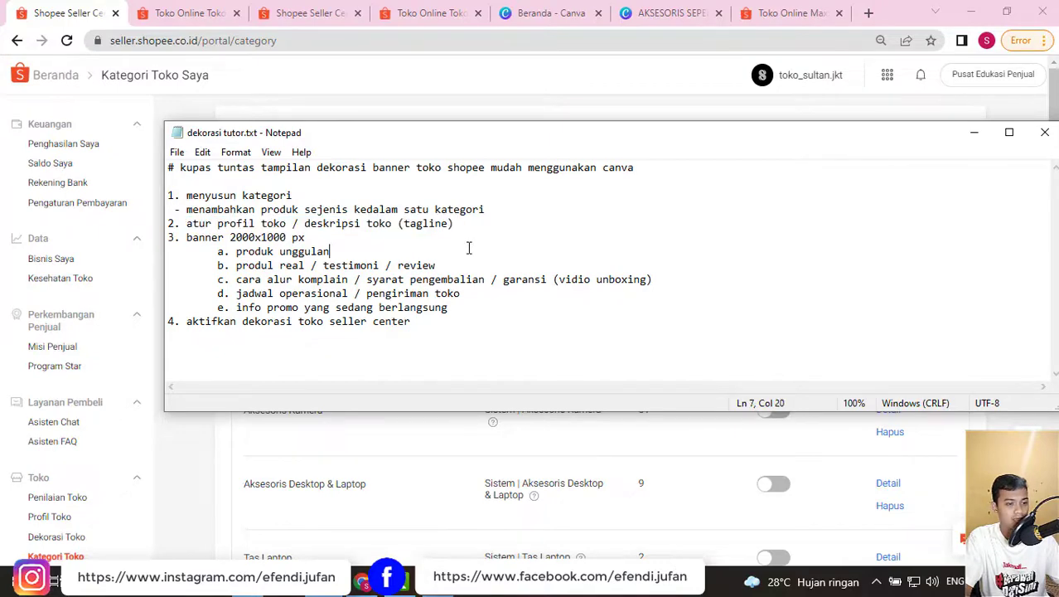
left_click(974, 135)
- Open the Profil Toko page in Seller Centre and read through the shop description text
scroll(87, 236, "up", 5)
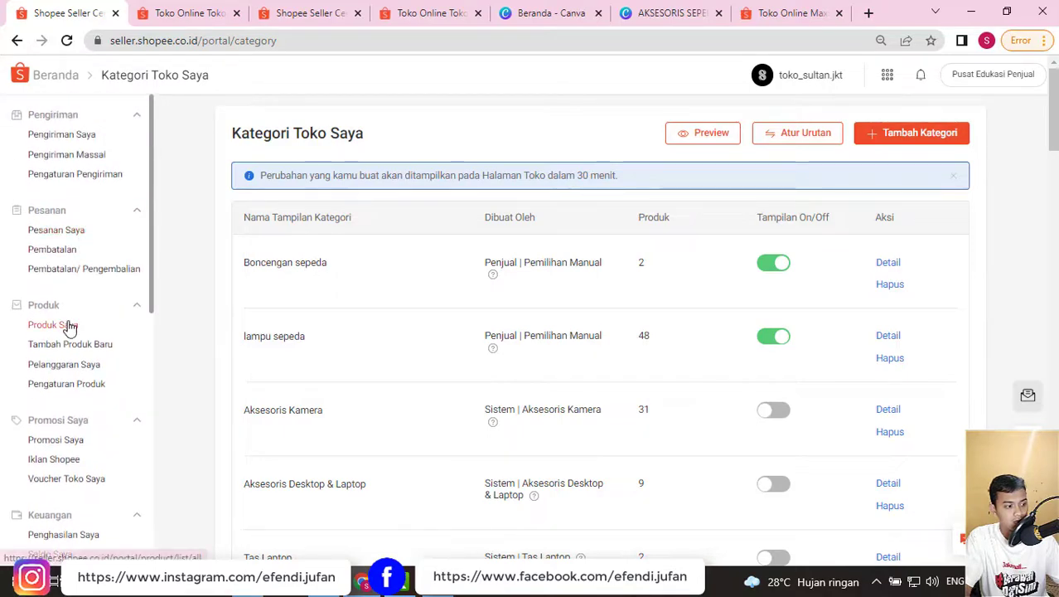
scroll(73, 348, "down", 10)
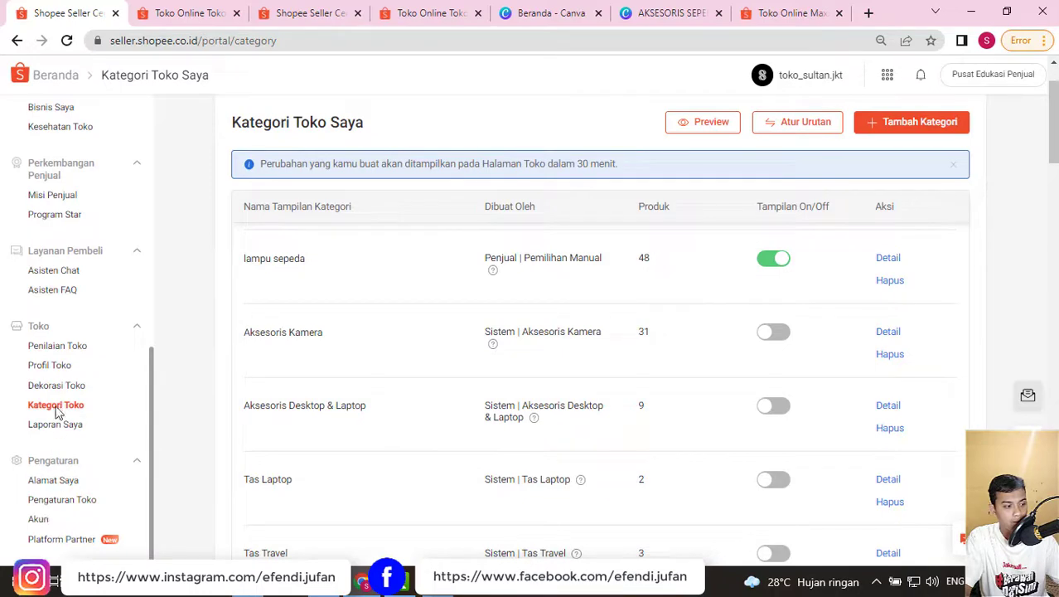
left_click(49, 366)
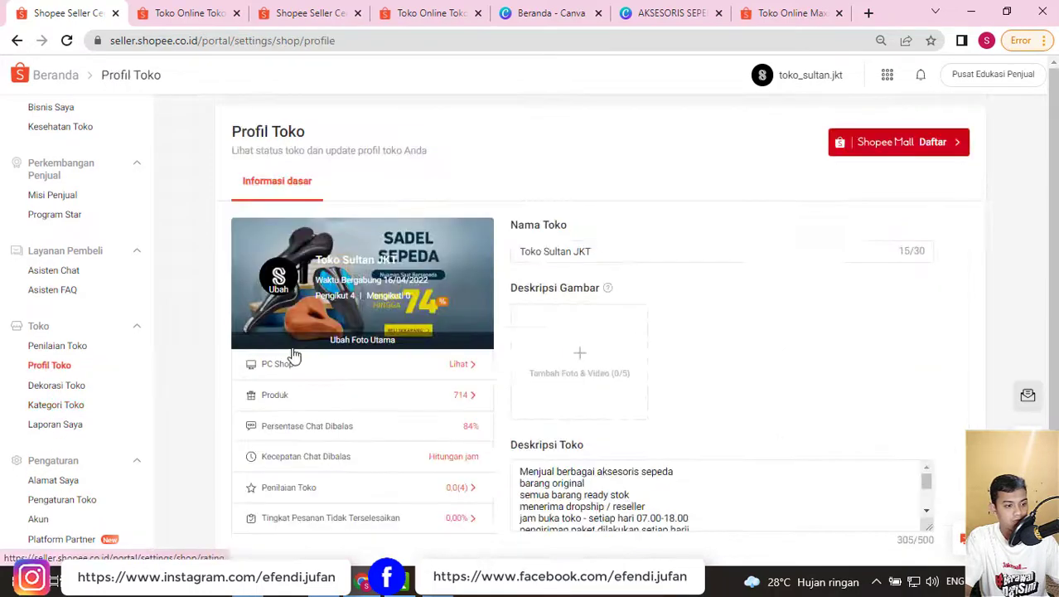
scroll(527, 372, "down", 2)
scroll(580, 380, "down", 2)
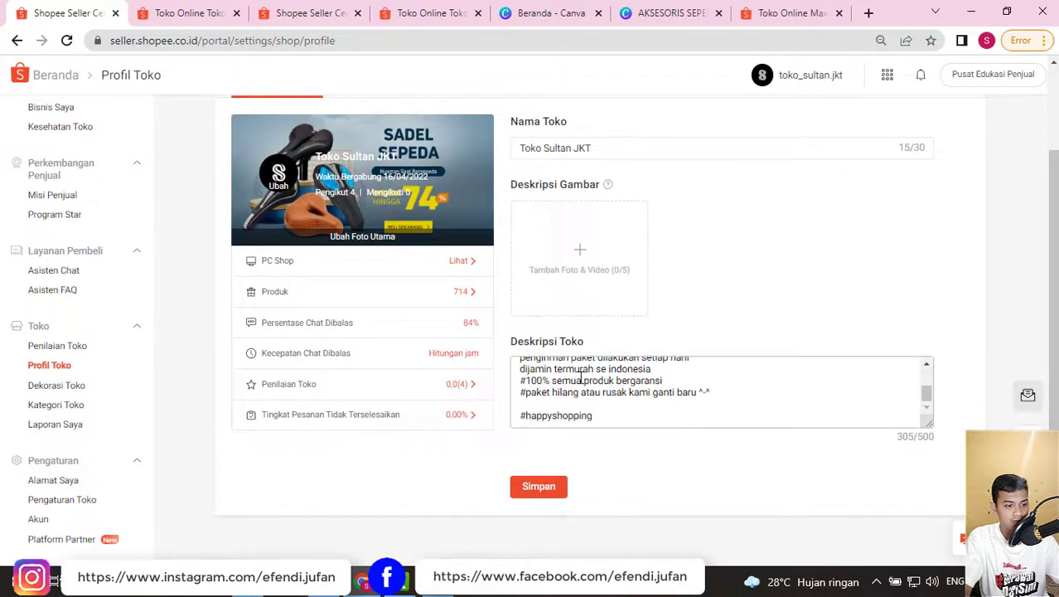
left_click(665, 381)
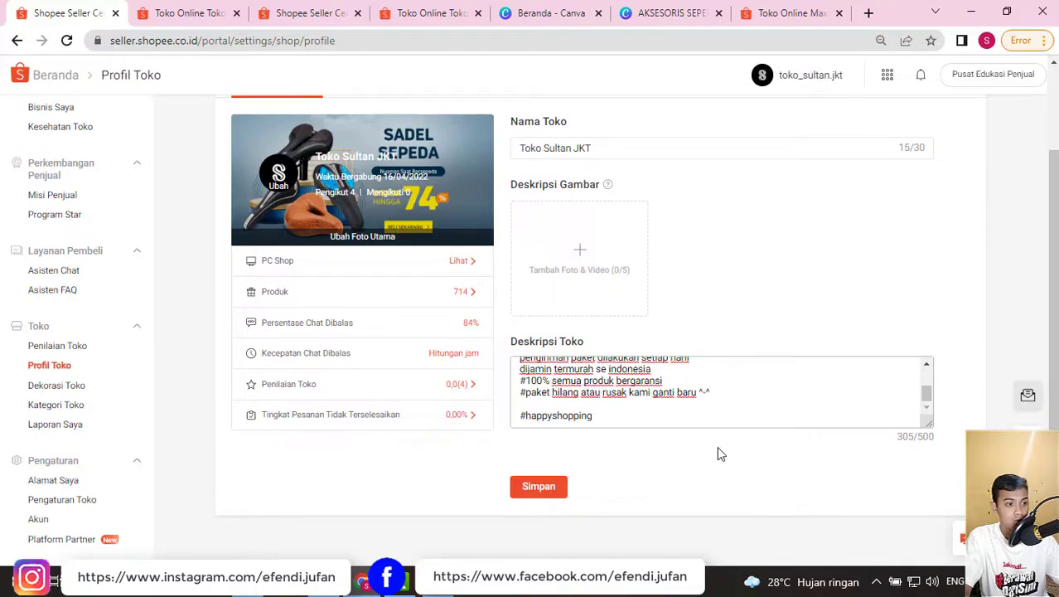
- Reopen Produk Saya in Seller Centre, sort the products by Terlaris from most to least sold, and review the best sellers
left_click(197, 10)
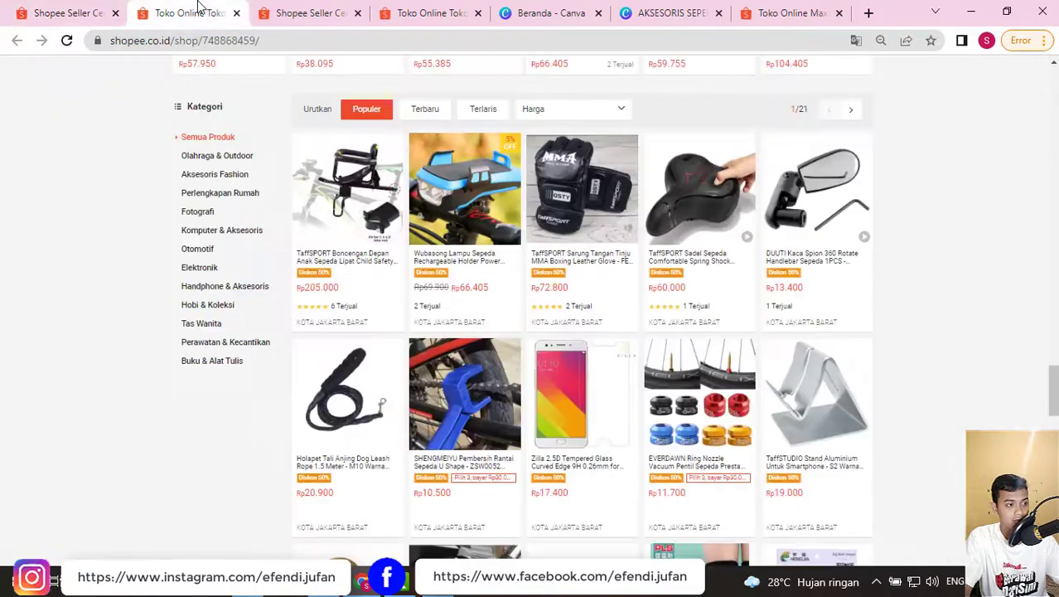
left_click(46, 10)
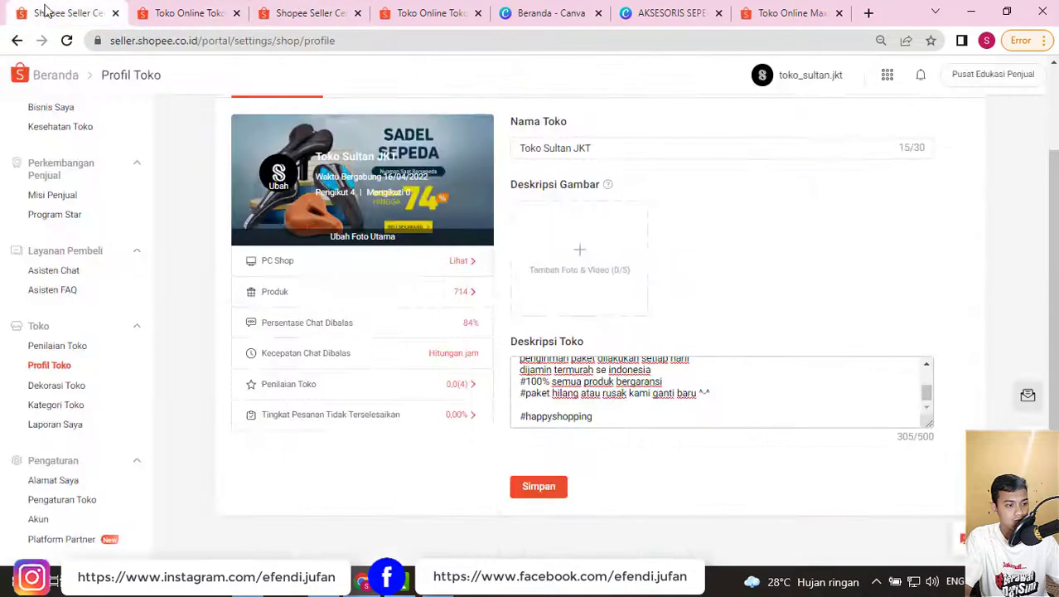
left_click(327, 8)
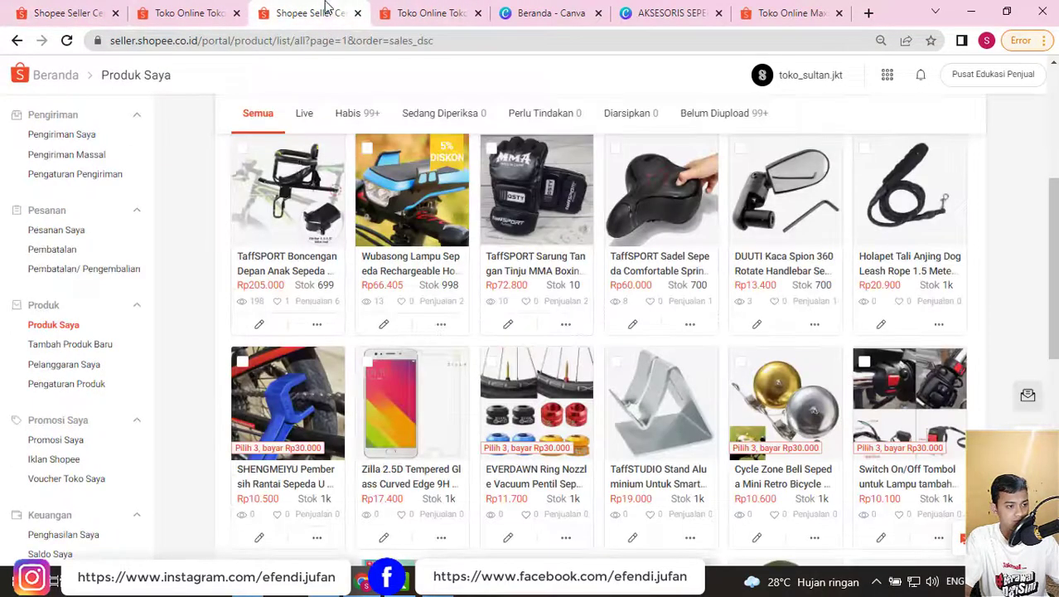
scroll(111, 172, "up", 5)
left_click(46, 73)
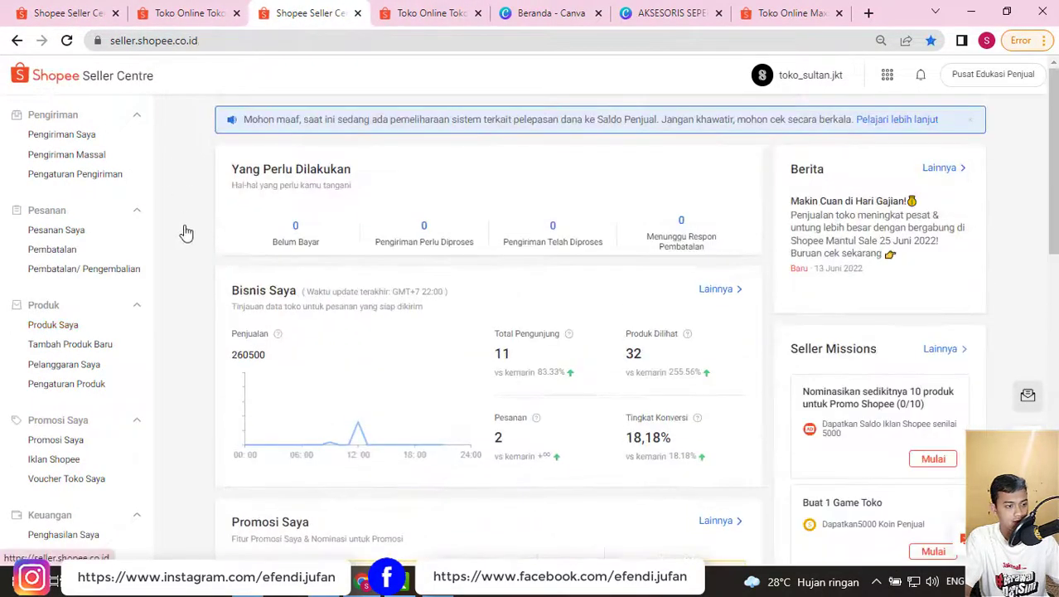
left_click(50, 326)
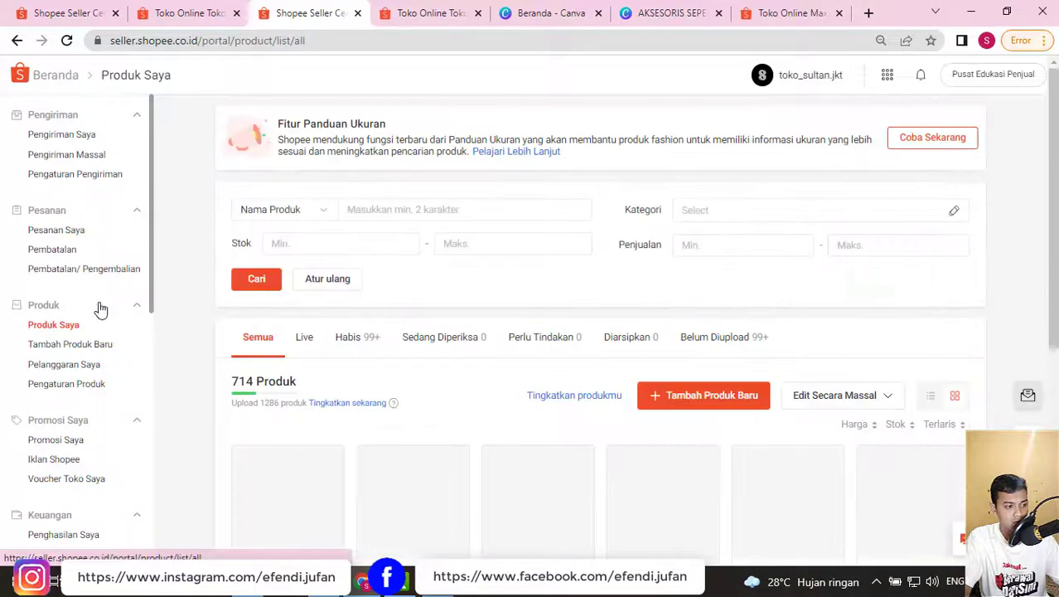
scroll(620, 296, "down", 2)
left_click(940, 279)
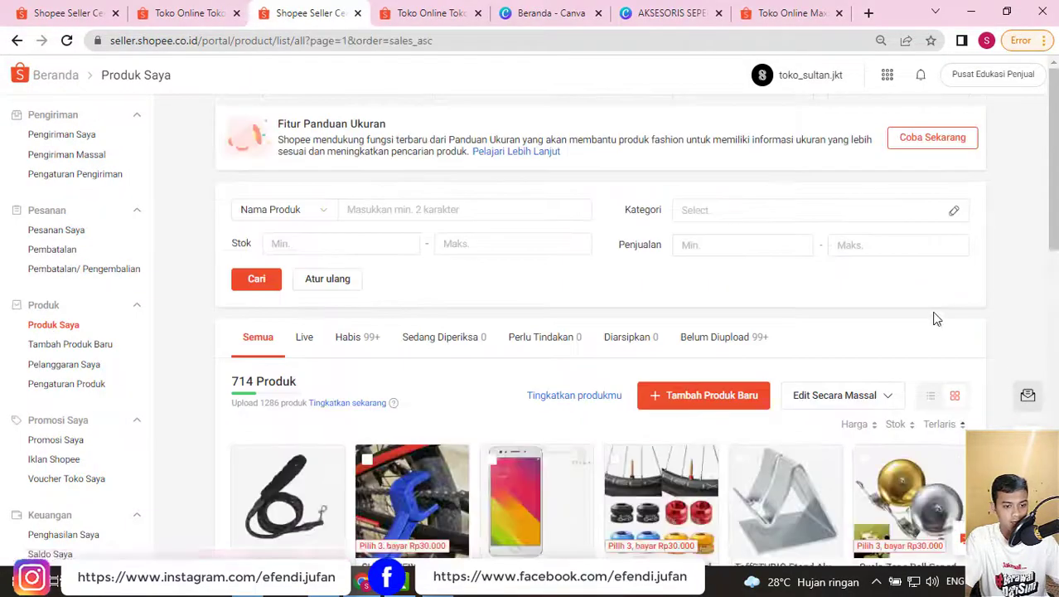
scroll(932, 332, "down", 1)
left_click(932, 348)
scroll(563, 356, "down", 2)
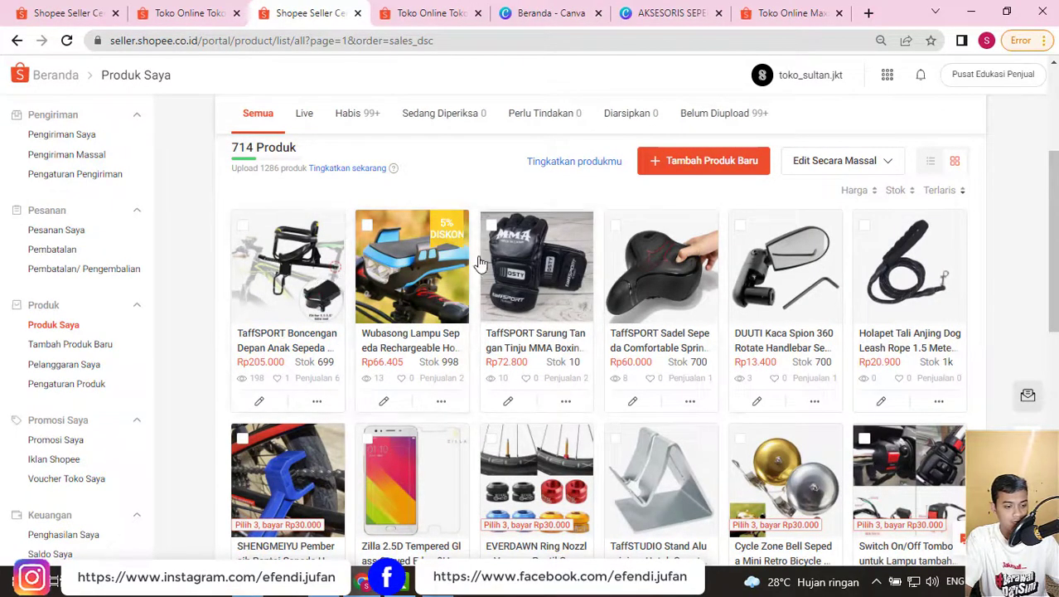
scroll(912, 338, "down", 2)
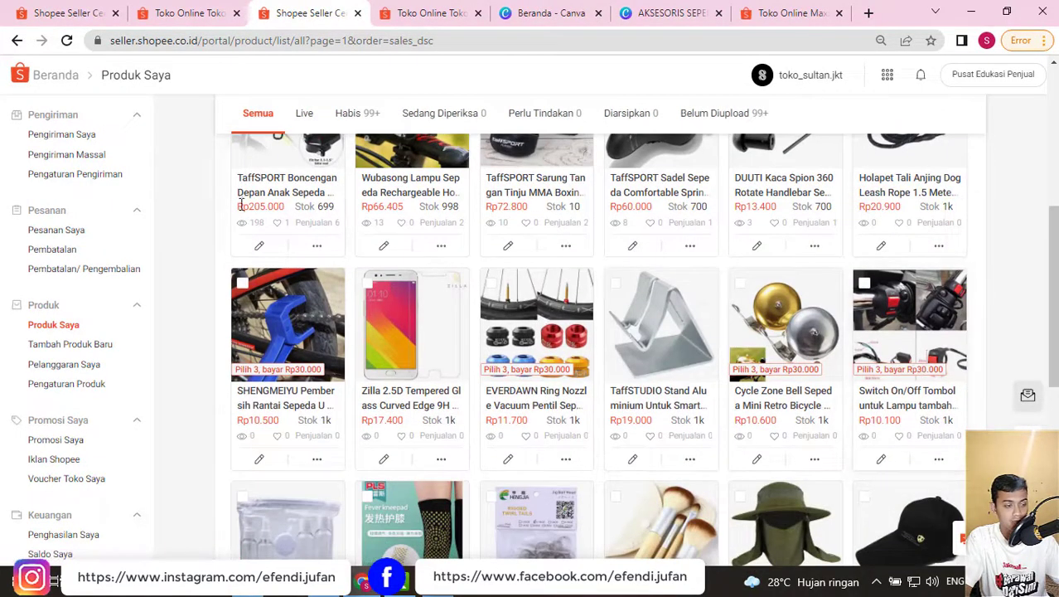
- Go back to the Profil Toko page and reread the whole Deskripsi Toko text from beginning to end
left_click(189, 13)
left_click(415, 13)
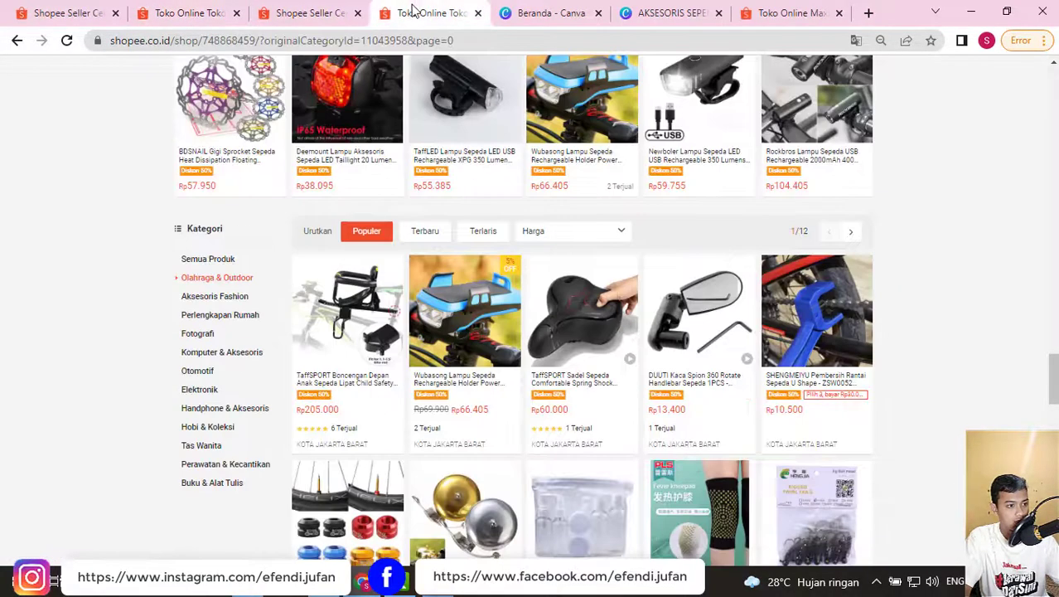
left_click(50, 12)
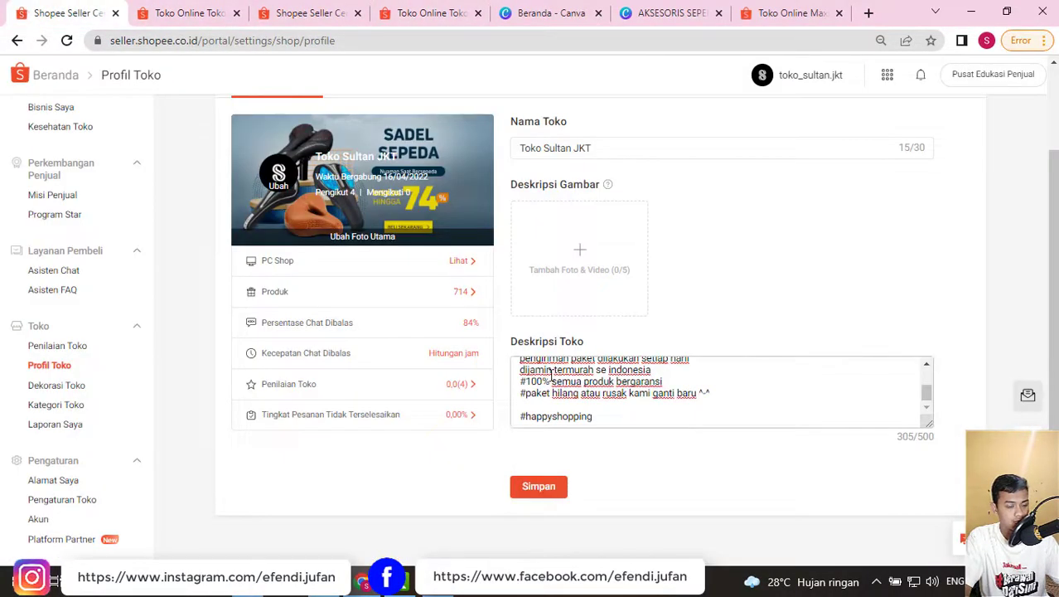
scroll(555, 389, "up", 3)
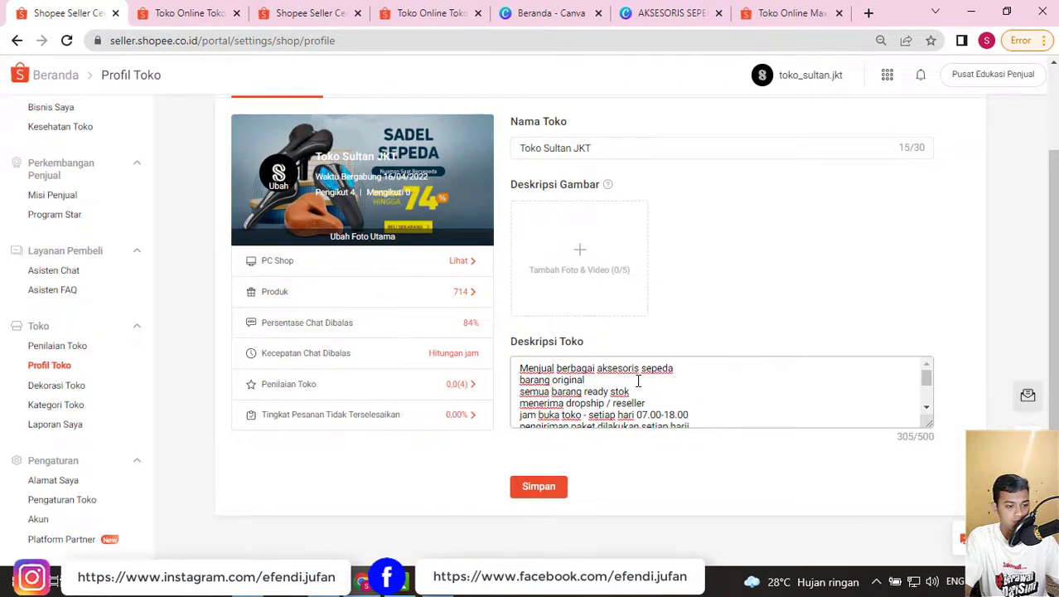
scroll(651, 393, "down", 3)
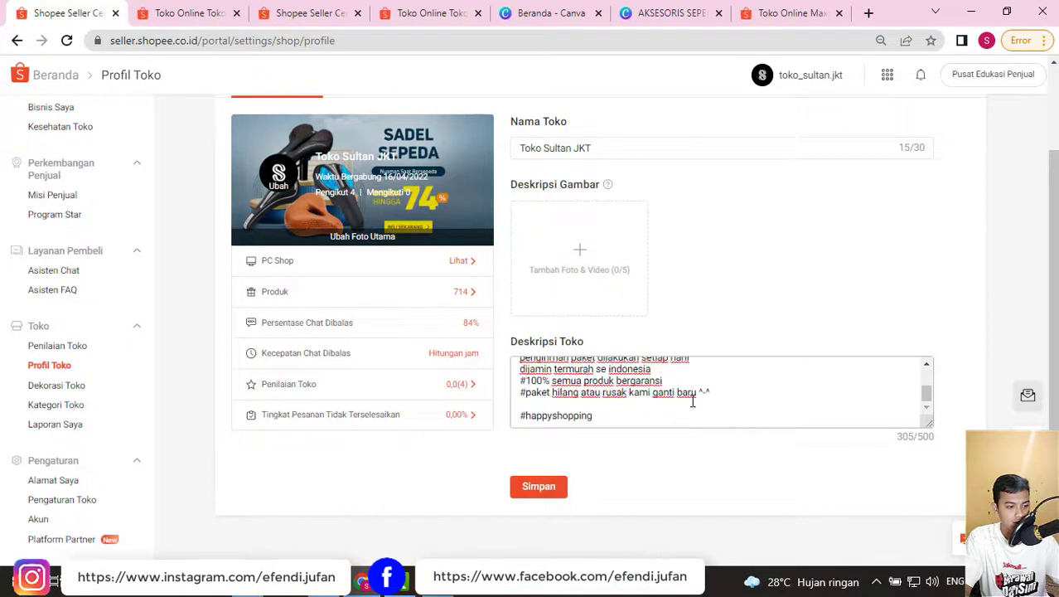
scroll(663, 389, "up", 5)
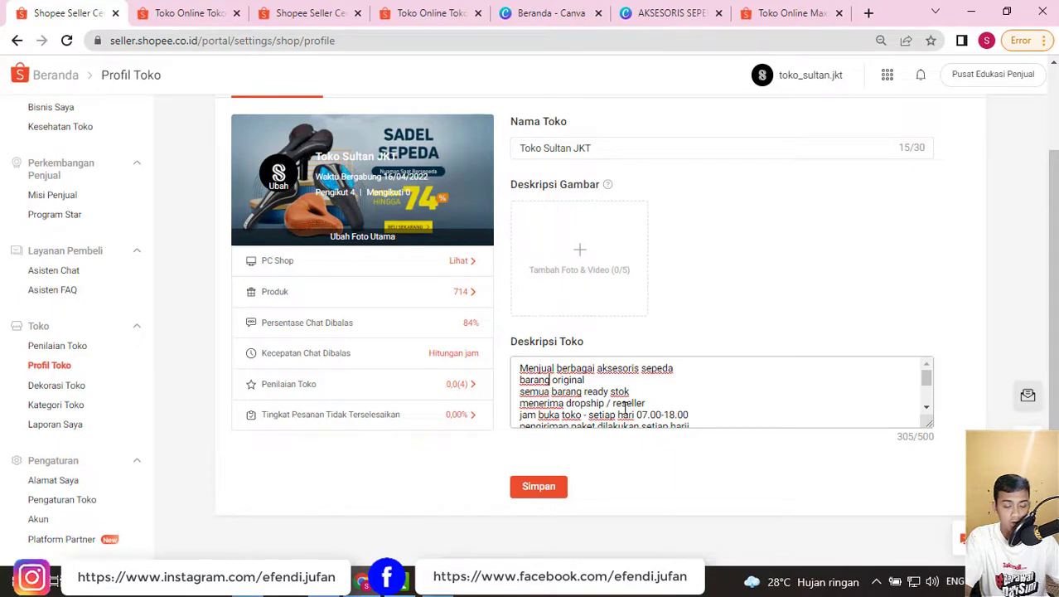
scroll(625, 406, "down", 3)
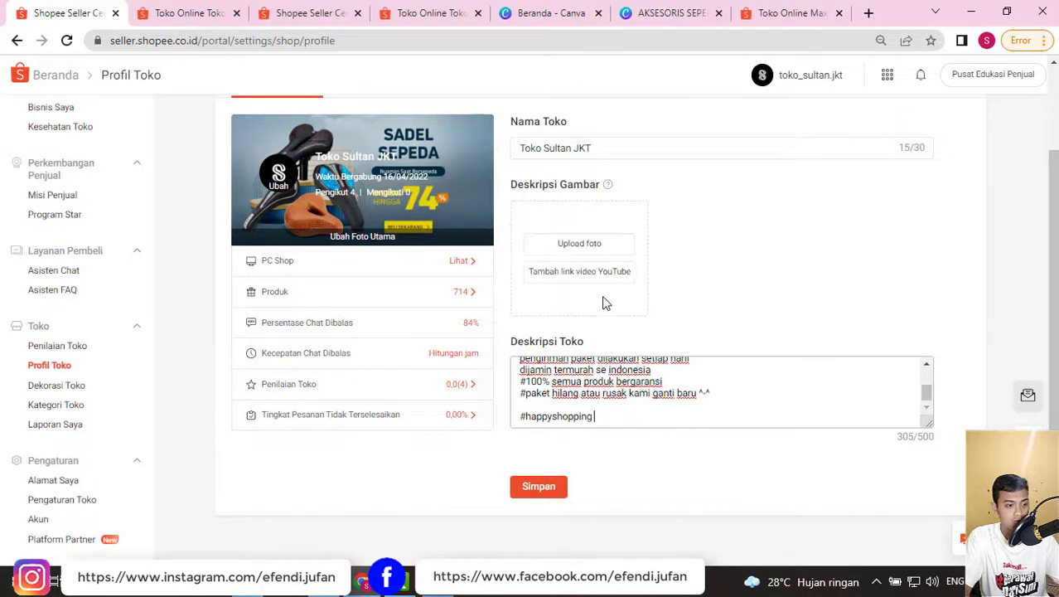
- Bring up the image pickers for the shop logo and main photo without choosing a file, and save the shop profile
left_click(278, 174)
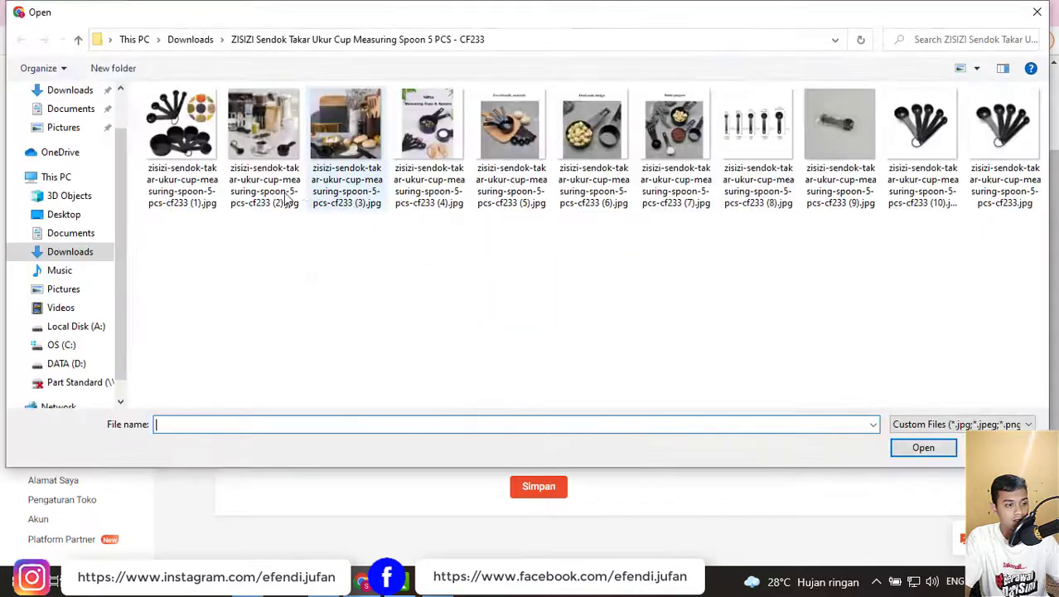
key("Escape")
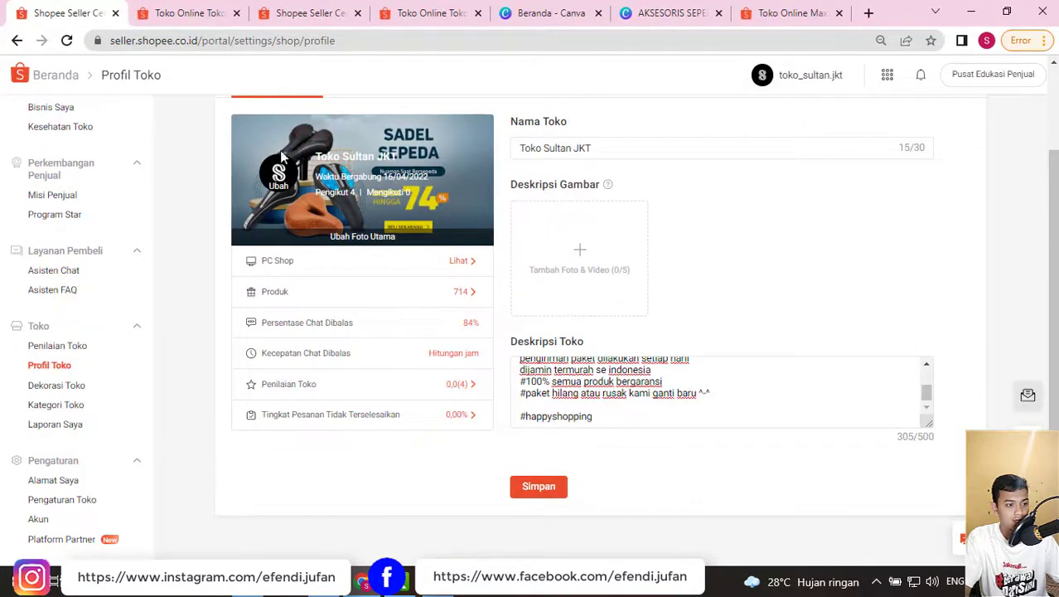
left_click(361, 238)
key("Escape")
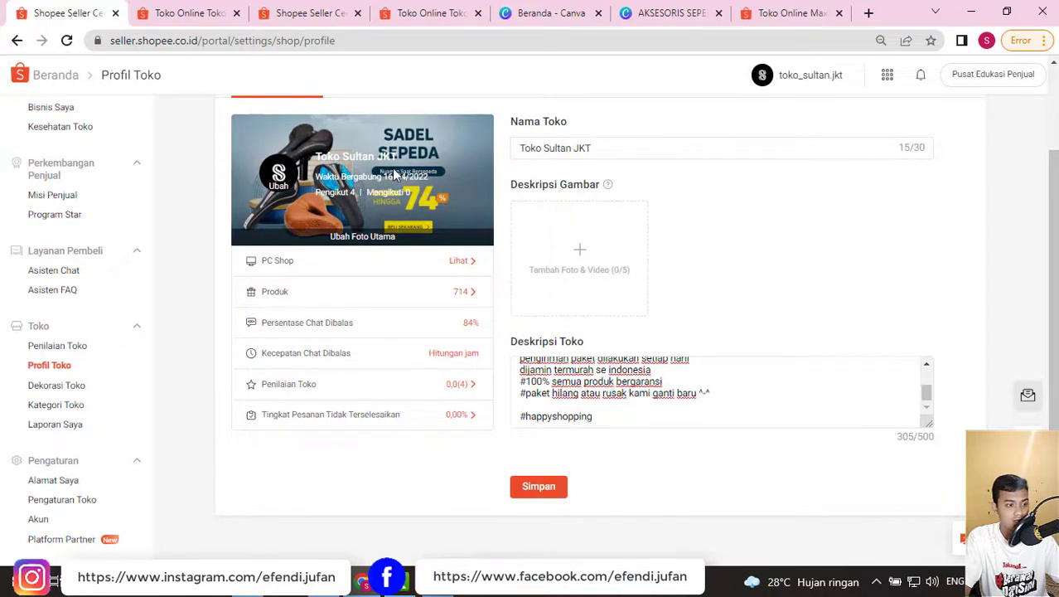
left_click(560, 491)
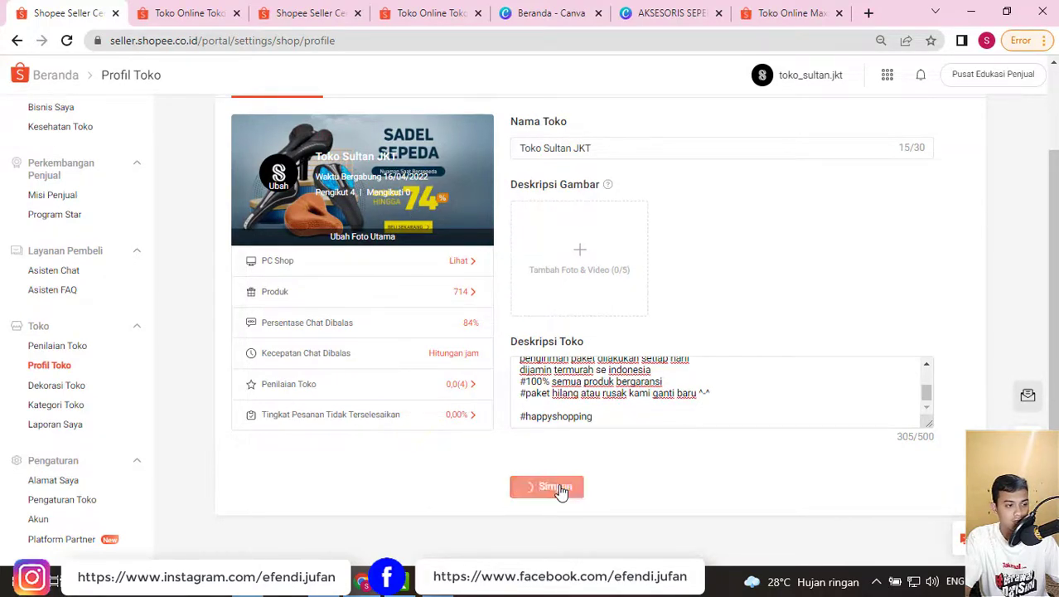
- Switch to the dekorasi tutor.txt checklist in Notepad and review point 2 on the shop profile, description and tagline
left_click(360, 583)
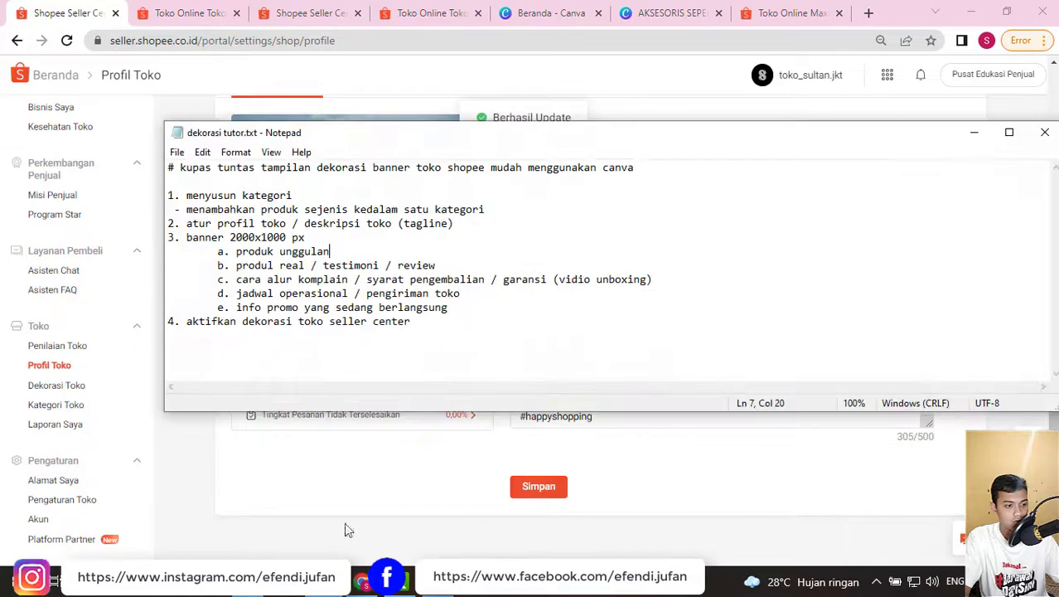
left_click_drag(188, 224, 478, 221)
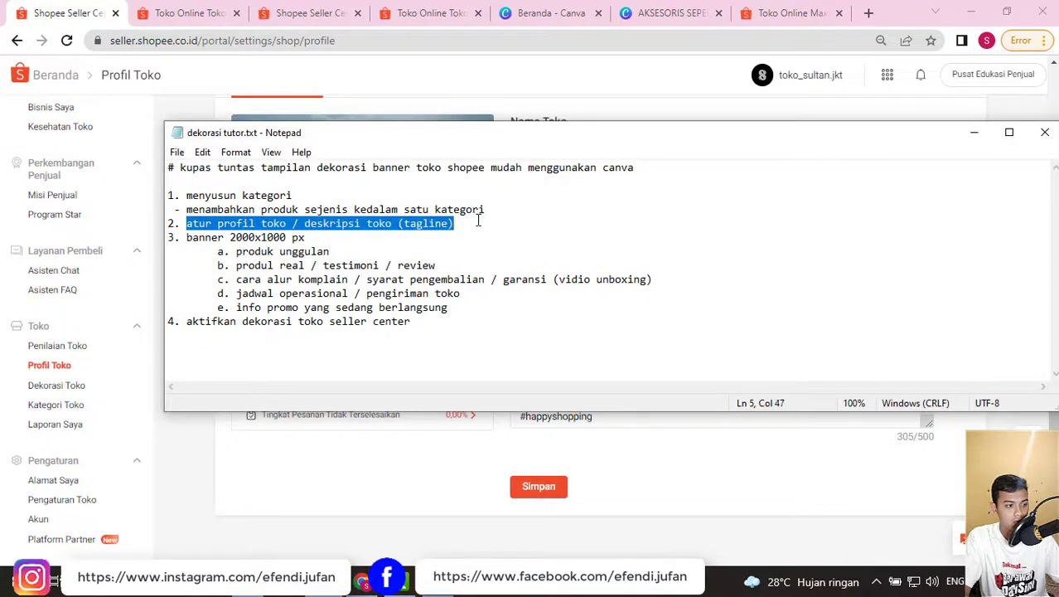
left_click(478, 220)
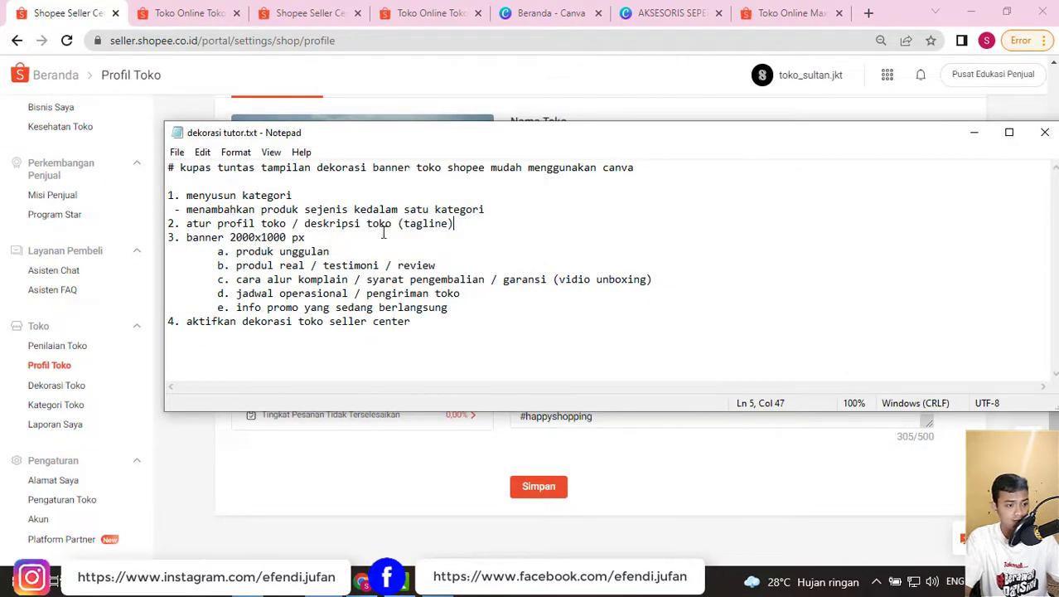
left_click_drag(319, 223, 430, 224)
left_click(535, 232)
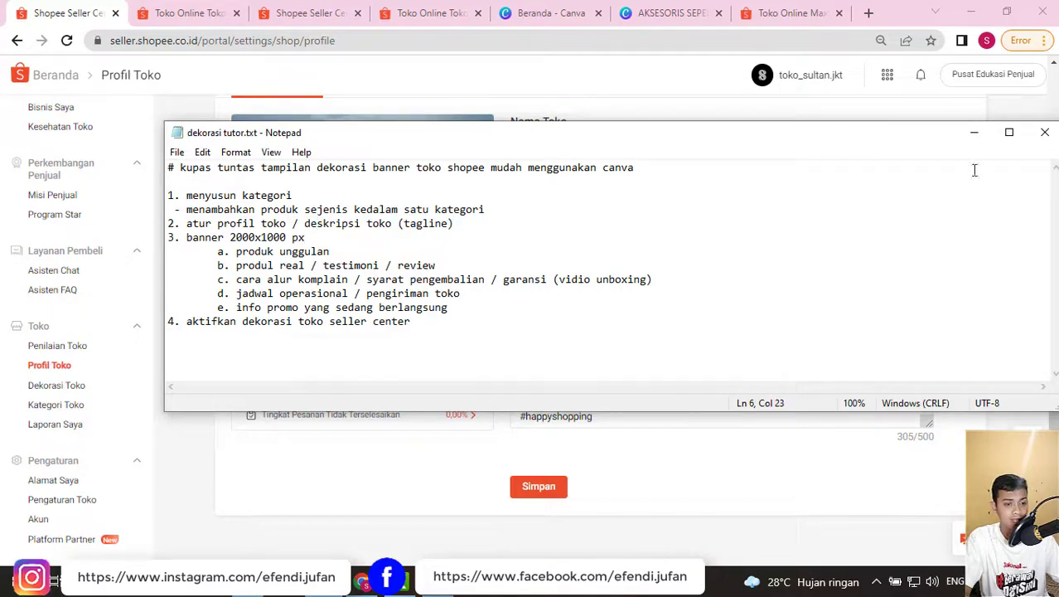
left_click(974, 133)
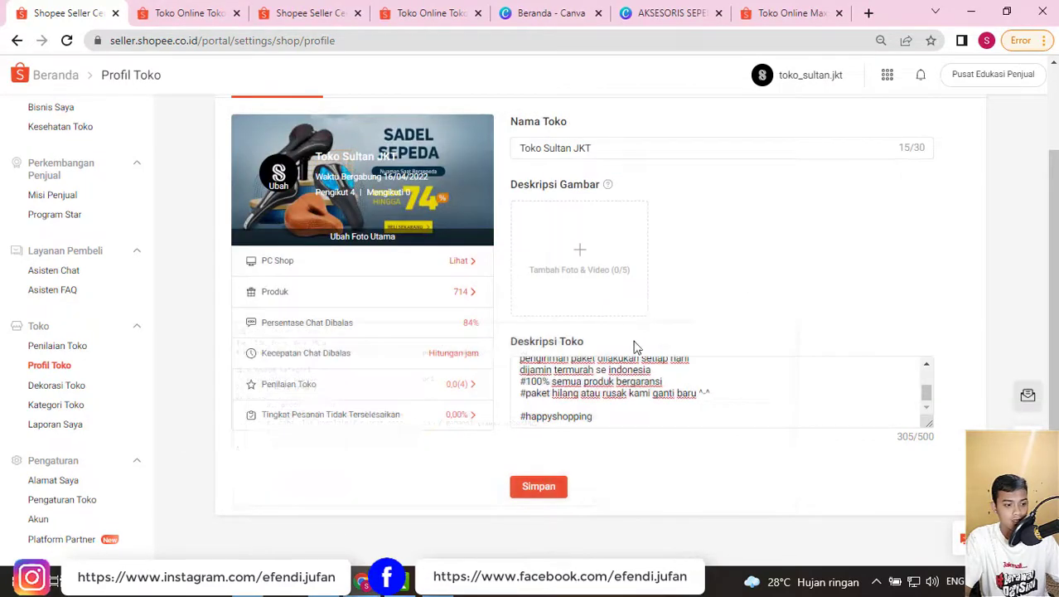
- Add the tagline "#barang murah kualitas tidak kalah" above #happyshopping in the shop description and save the profile
left_click(547, 405)
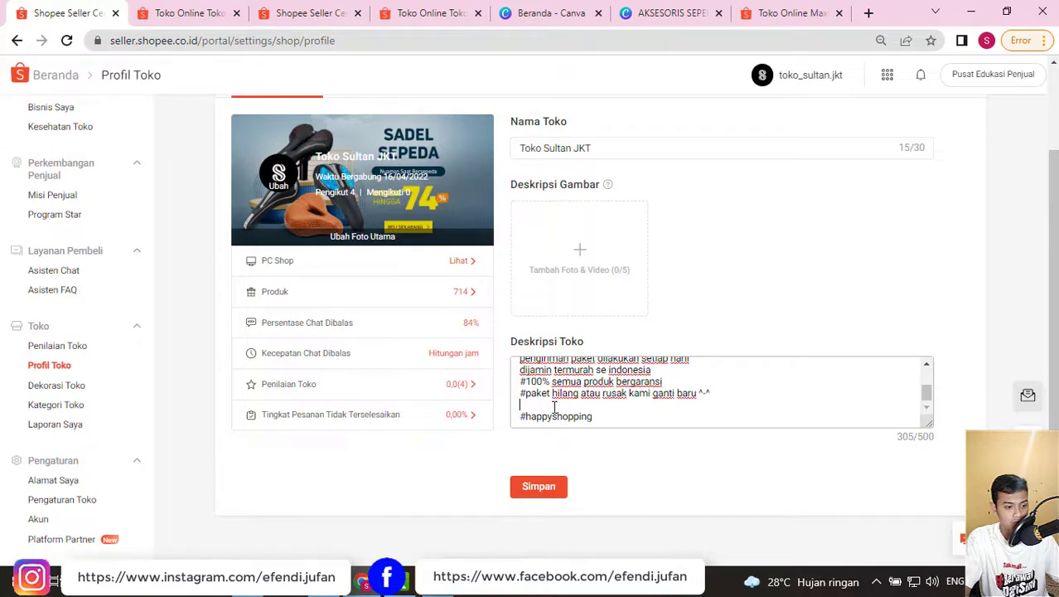
key("Return")
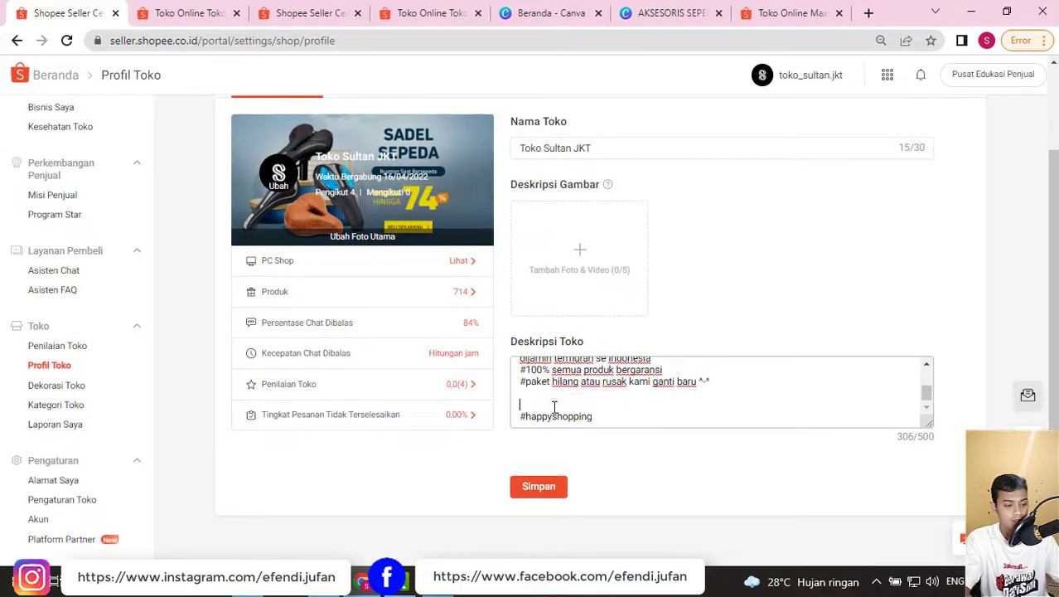
type("#")
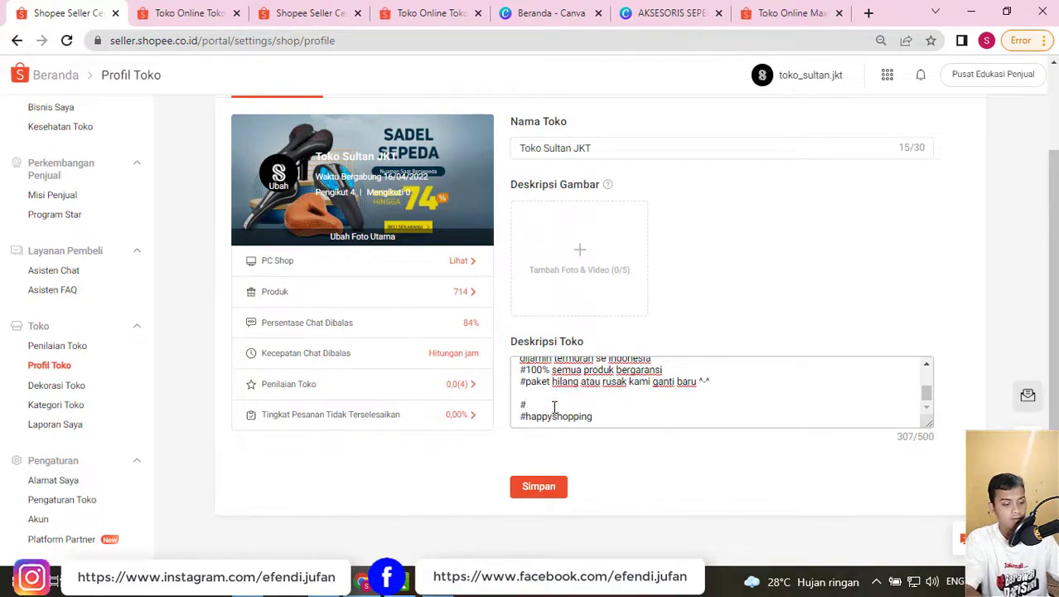
type("barang")
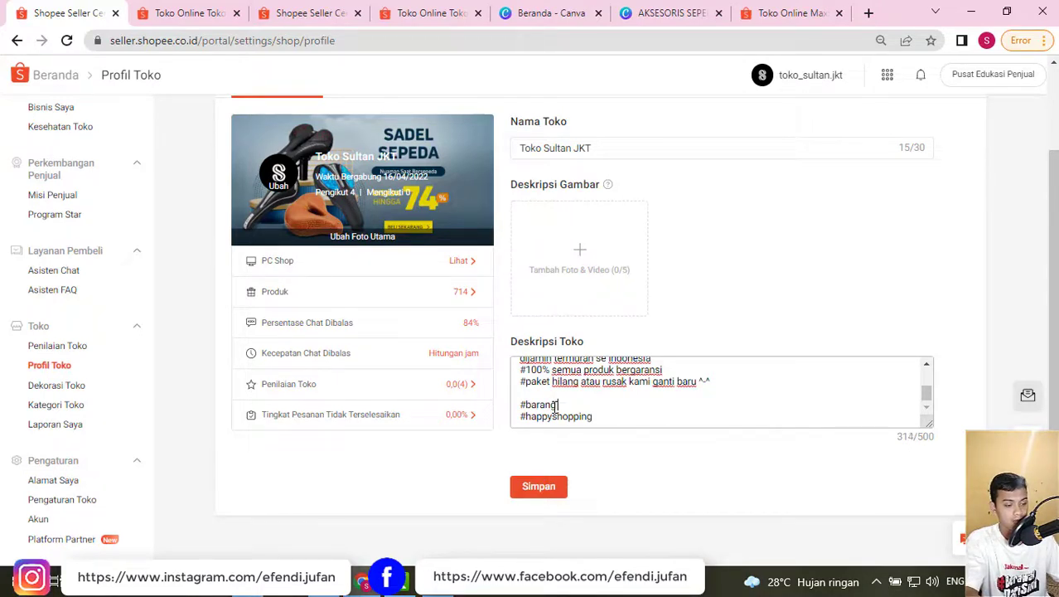
type(" murah kualitas tidak kalah")
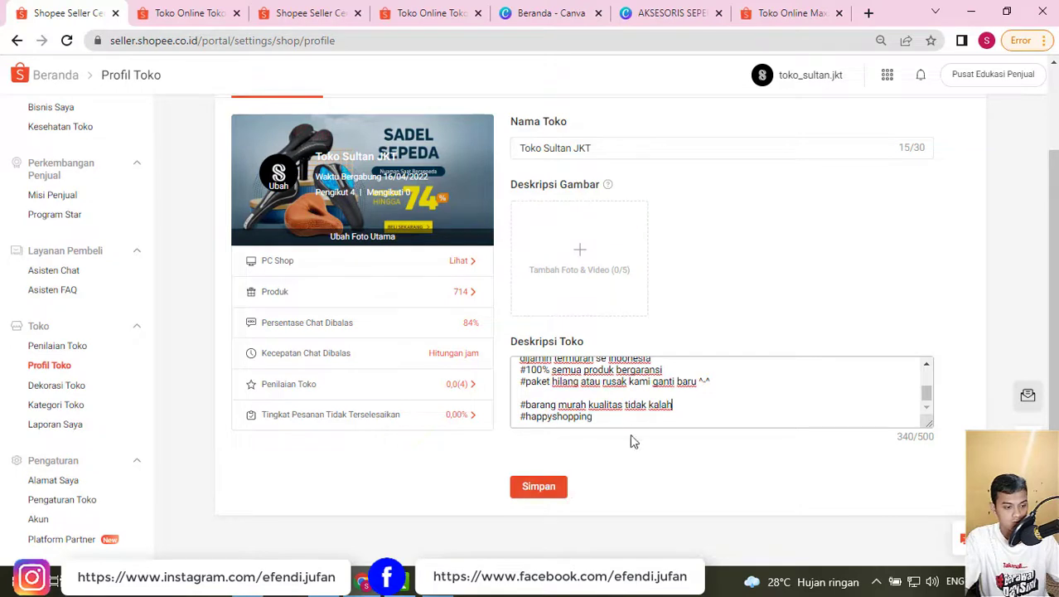
left_click(541, 485)
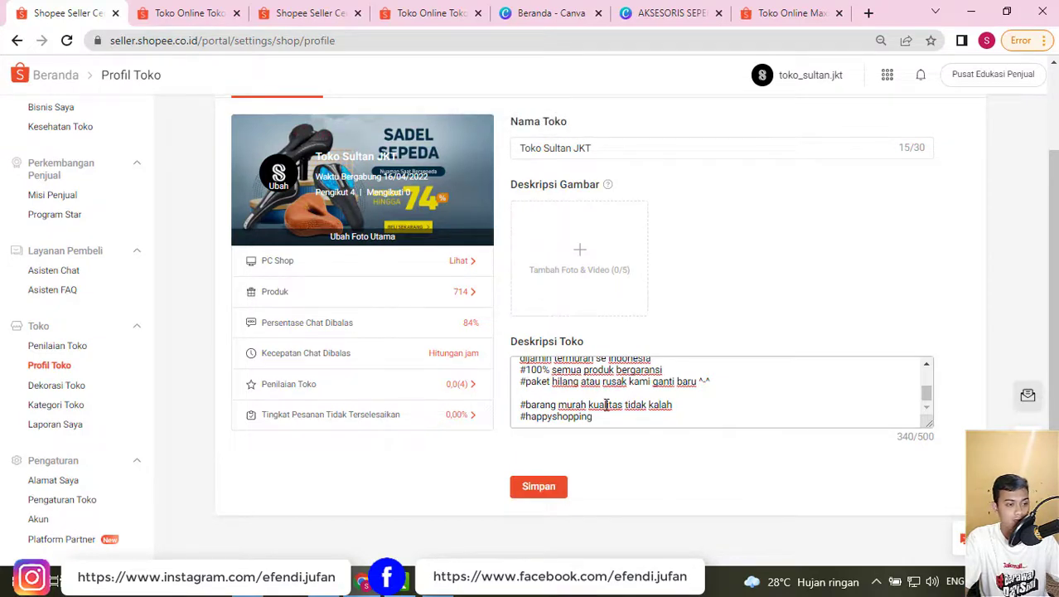
scroll(606, 404, "up", 3)
scroll(580, 382, "down", 3)
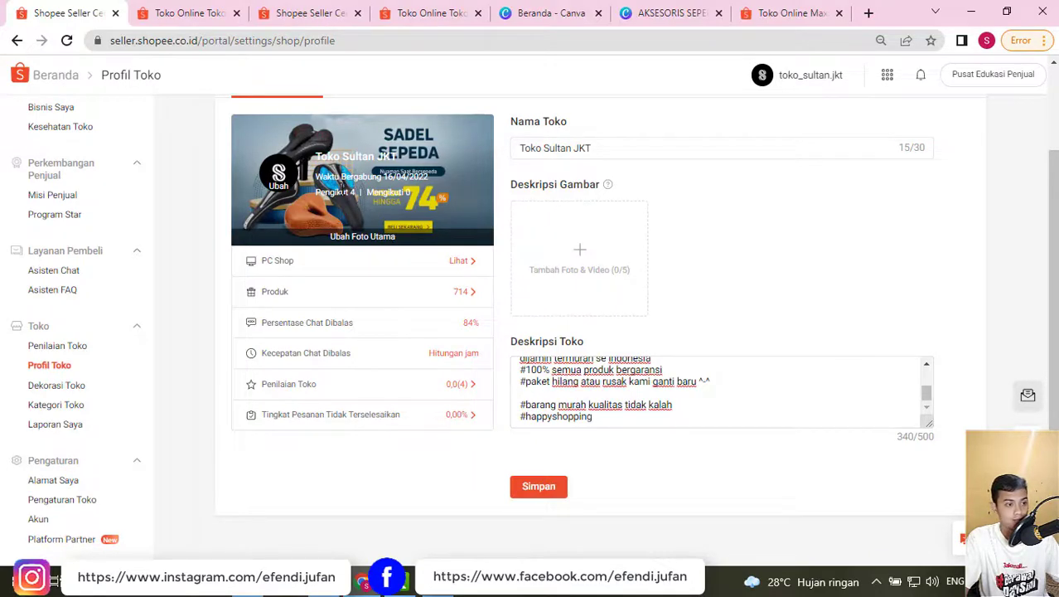
- Glance at the storefront page, switch to the Notepad checklist, and highlight point 3 on the 2000x1000 px banner
left_click(419, 15)
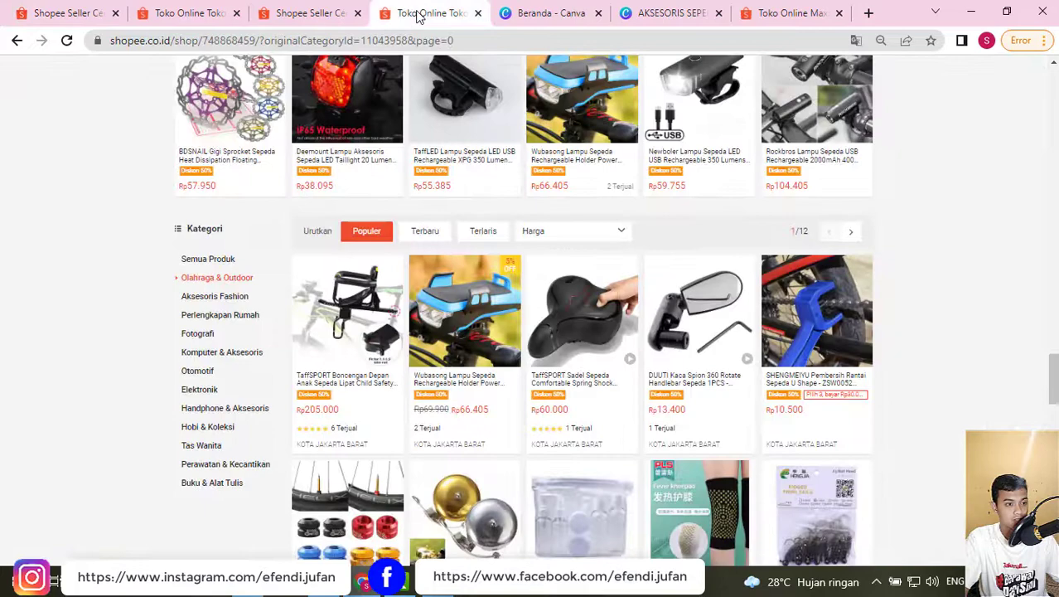
left_click(322, 10)
left_click(466, 21)
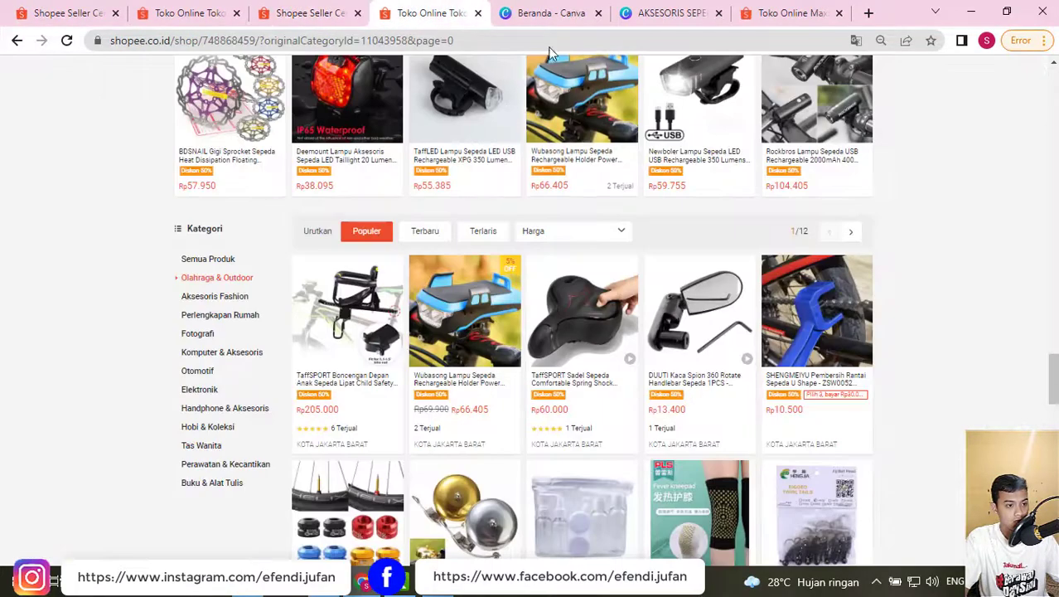
left_click(360, 580)
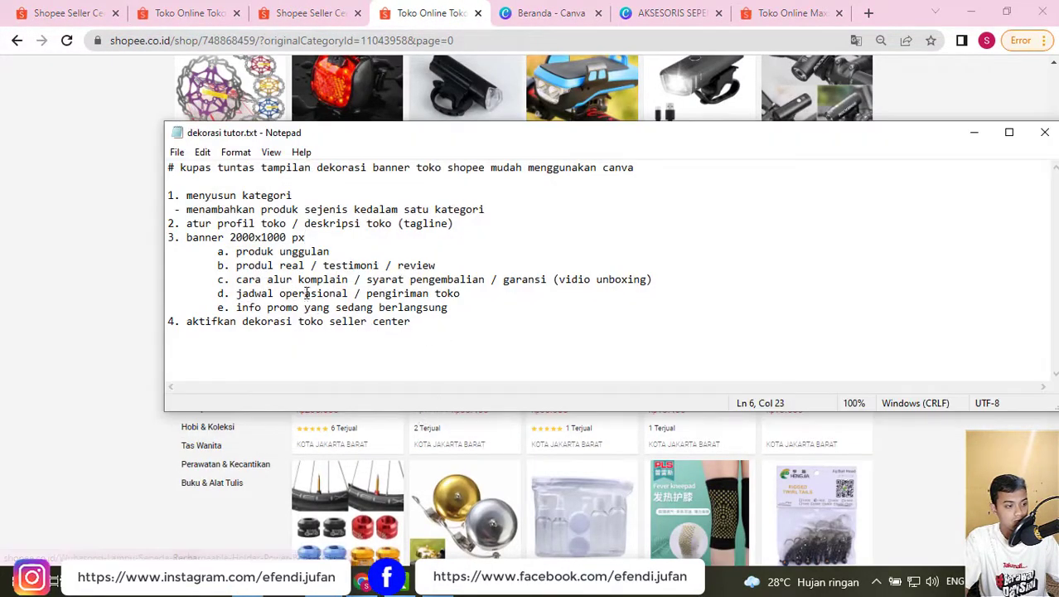
left_click_drag(187, 239, 309, 238)
- Switch back to Seller Centre and open the Dekorasi Toko page
left_click(71, 13)
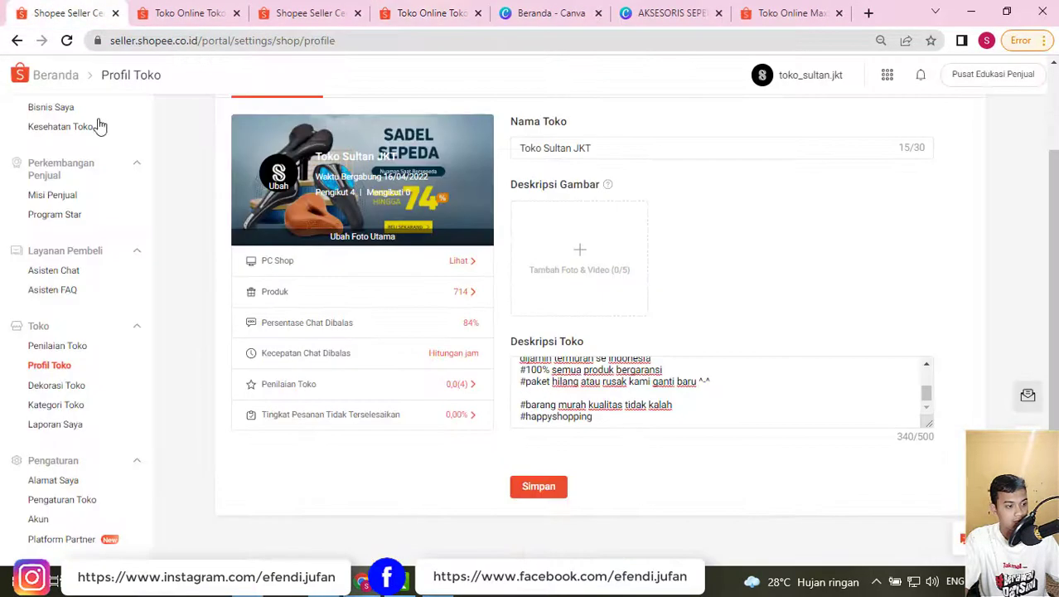
left_click(59, 387)
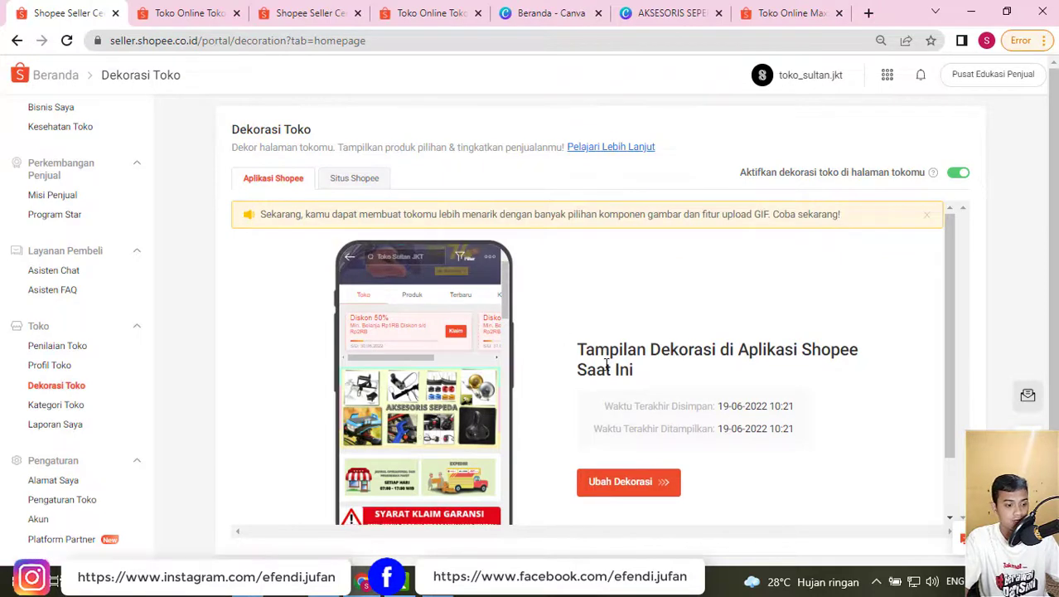
- Open the Shopee app decoration editor, then switch to the Notepad checklist and review banner point a, produk unggulan
left_click(620, 482)
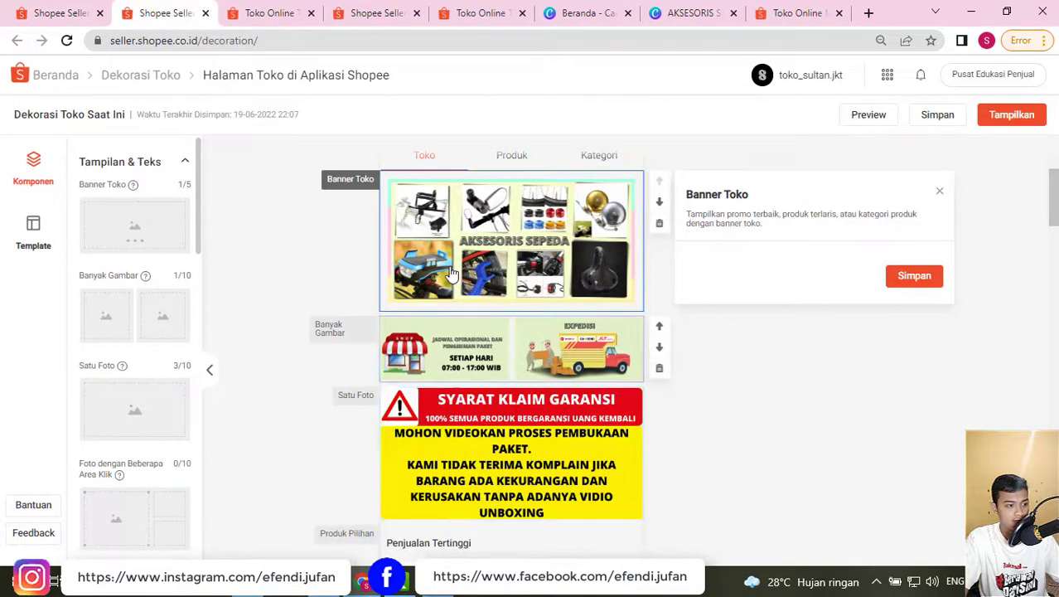
key("alt+Tab")
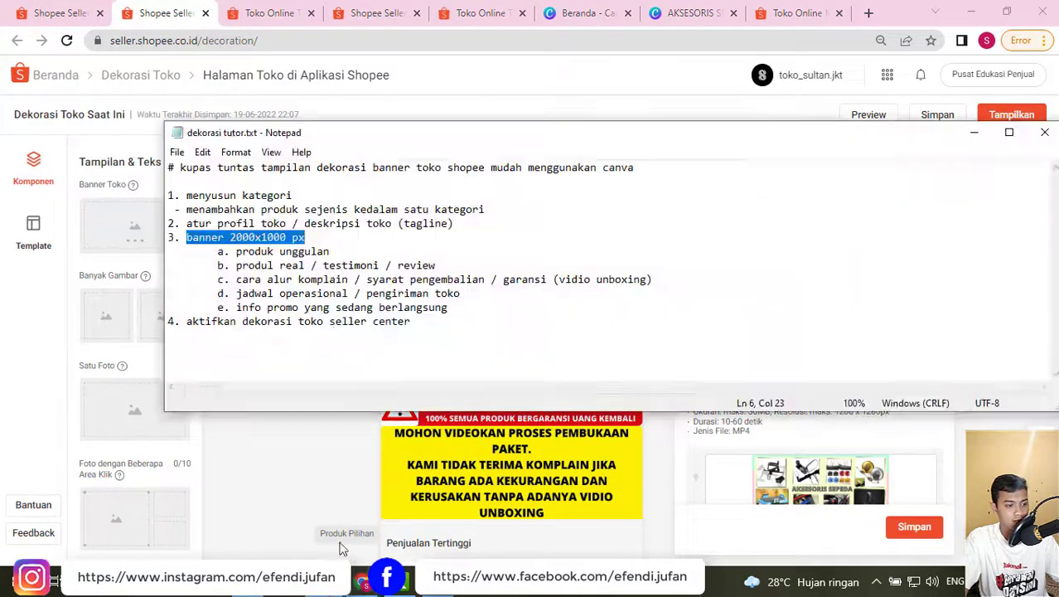
left_click(299, 279)
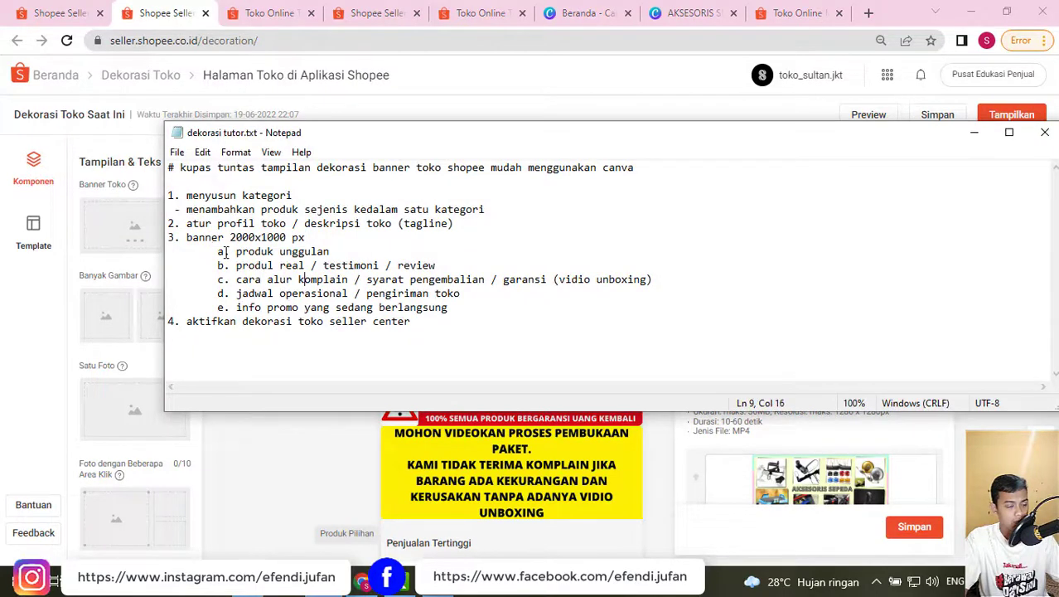
left_click_drag(178, 237, 302, 251)
left_click(298, 274)
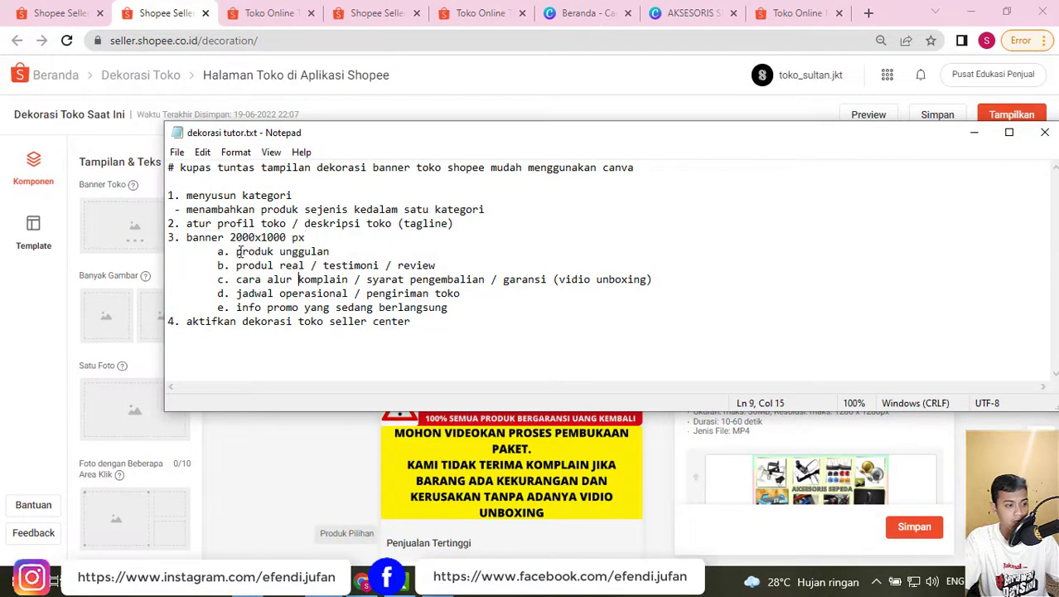
left_click_drag(237, 252, 330, 252)
left_click(325, 307)
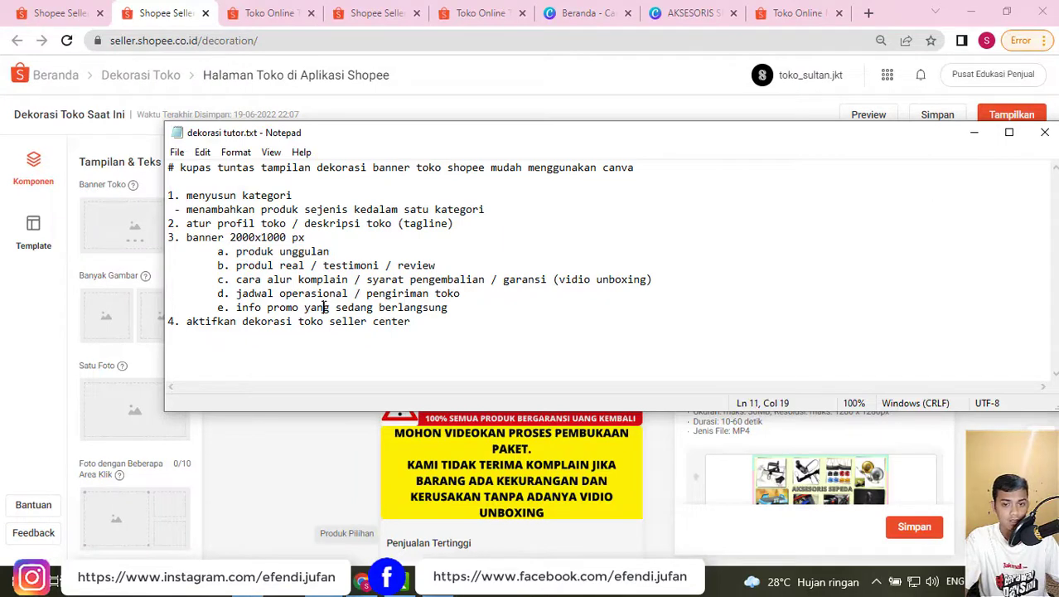
- Review checklist points b to e on testimonials, complaint and warranty terms, operating schedule and promo info, then minimise Notepad
left_click_drag(237, 266, 440, 264)
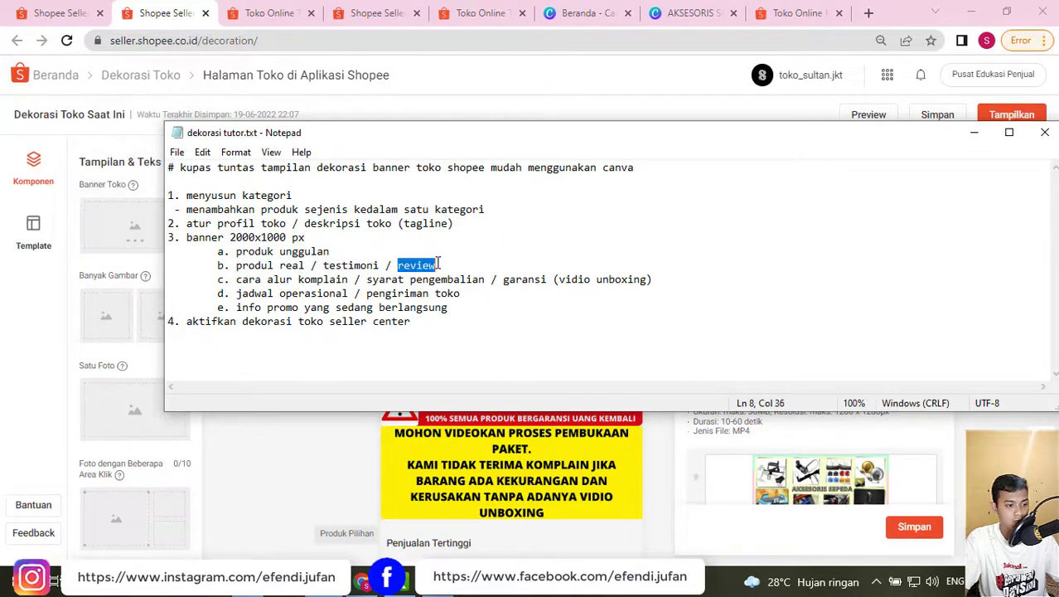
left_click(413, 308)
left_click_drag(236, 279, 346, 279)
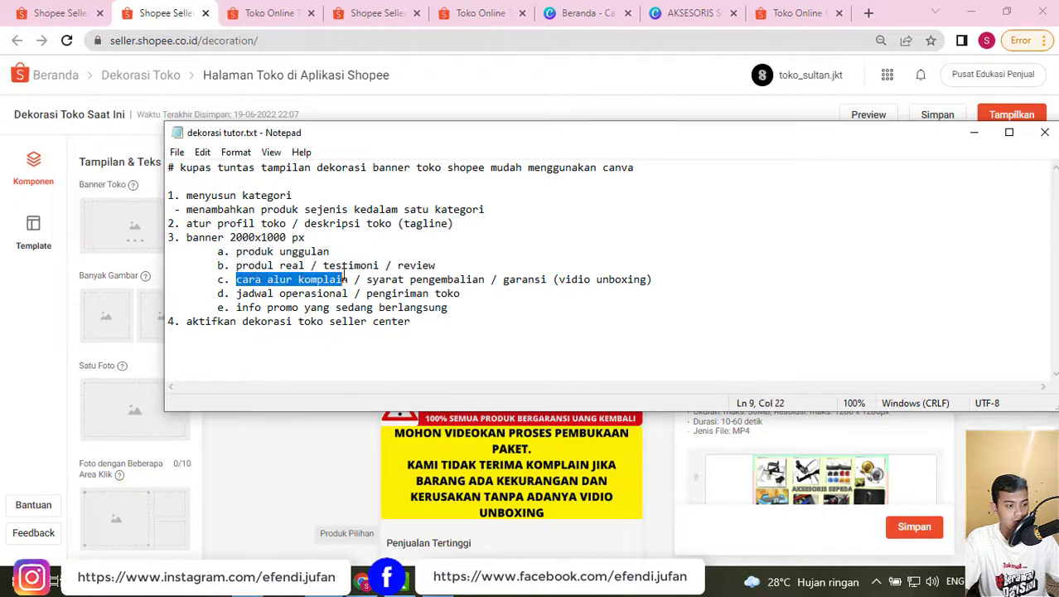
left_click(353, 284)
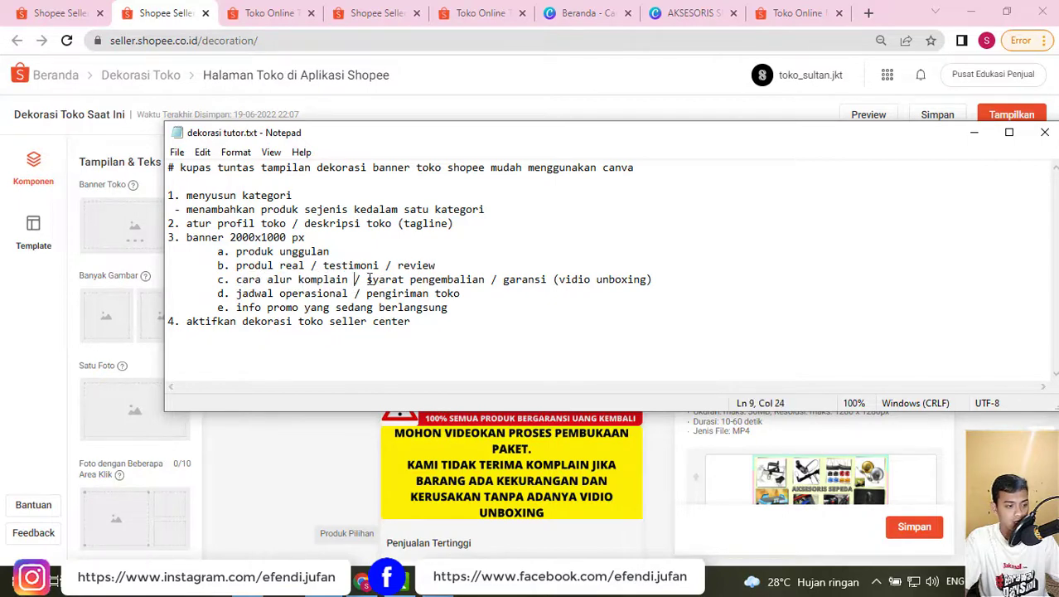
left_click(465, 294)
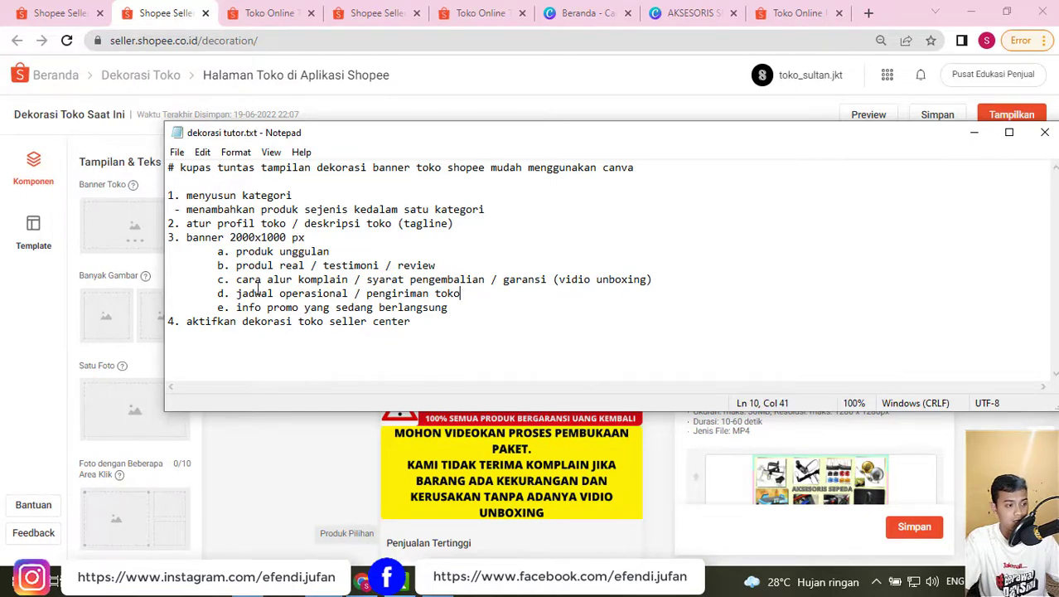
left_click_drag(249, 293, 303, 291)
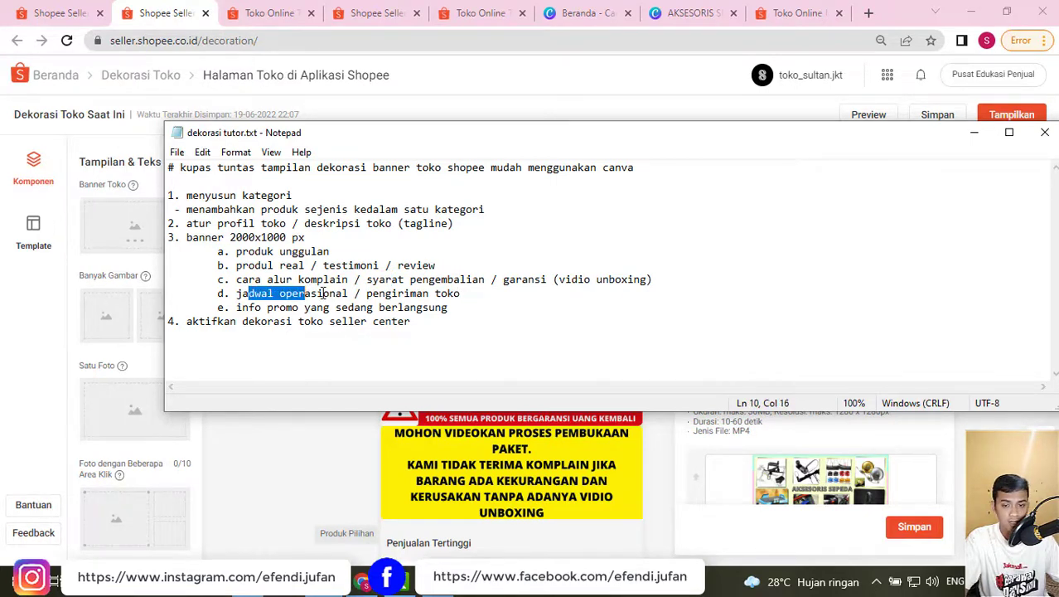
left_click(292, 321)
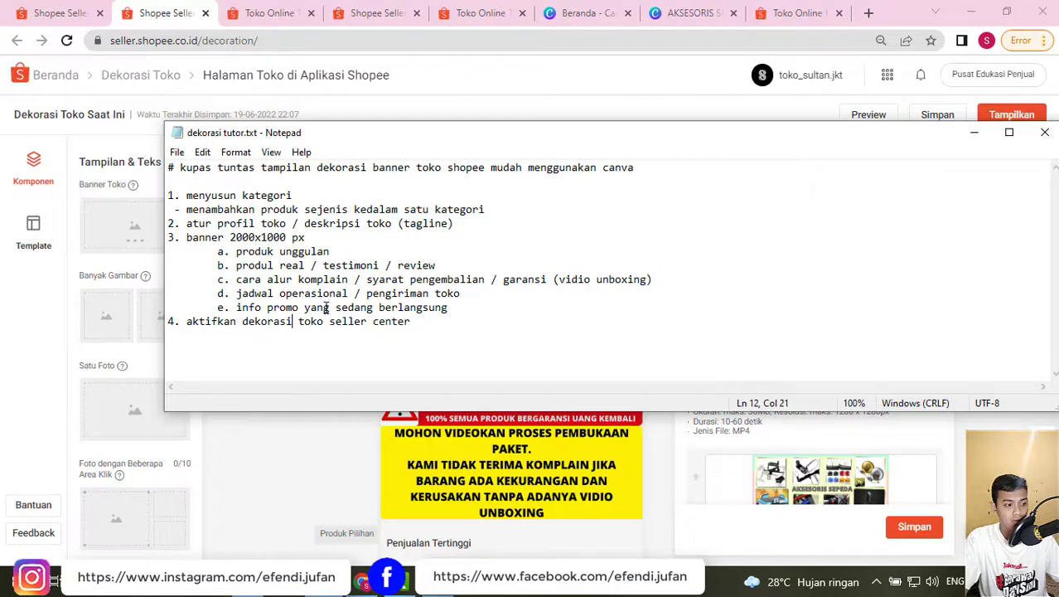
left_click(964, 136)
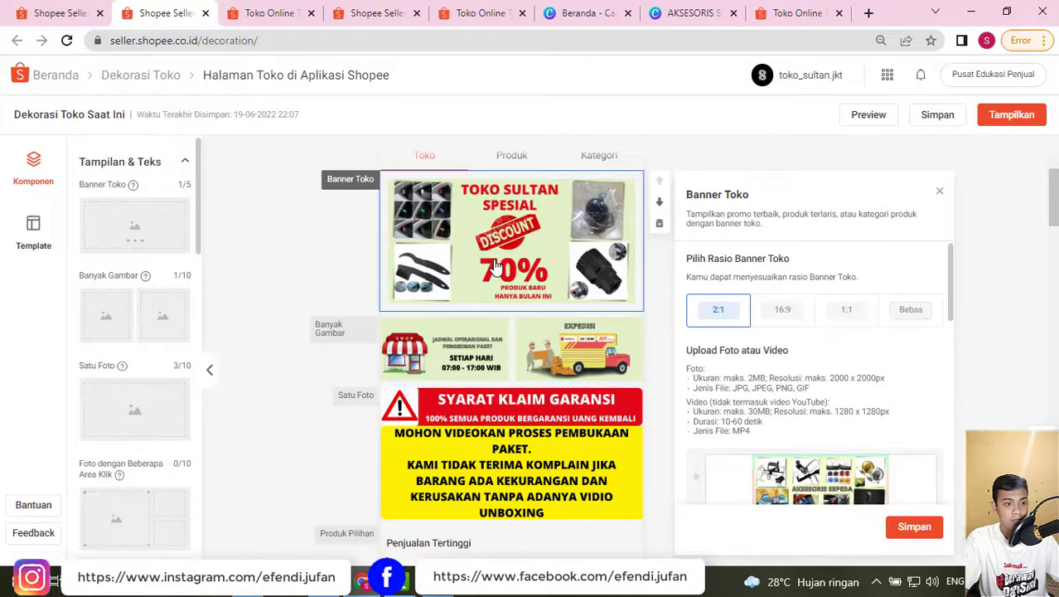
- Open Canva in a new browser tab and go to its home page to view the recent designs
left_click(867, 13)
left_click(716, 42)
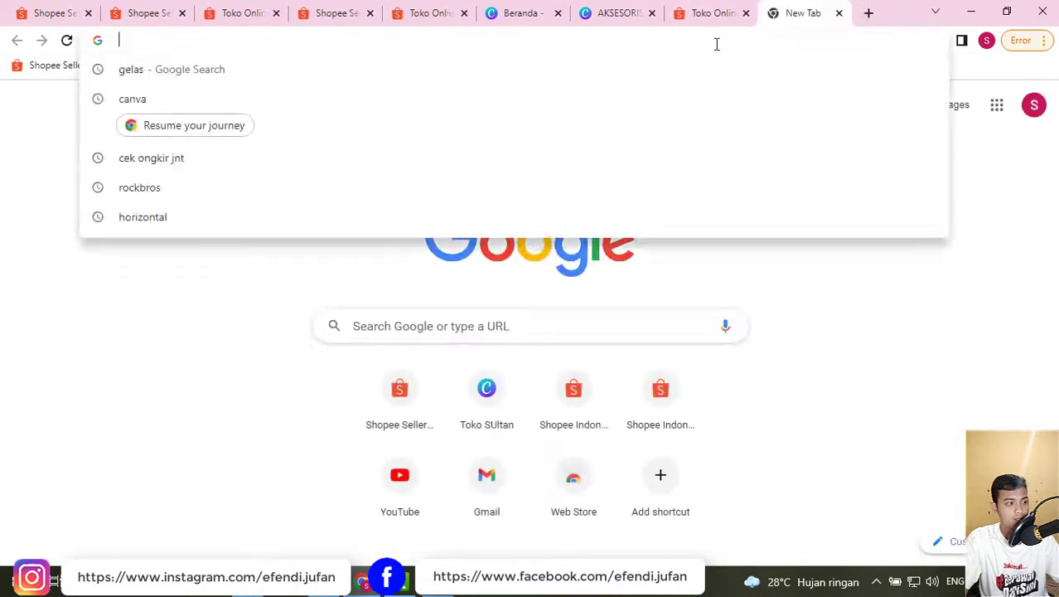
type("can")
key("Return")
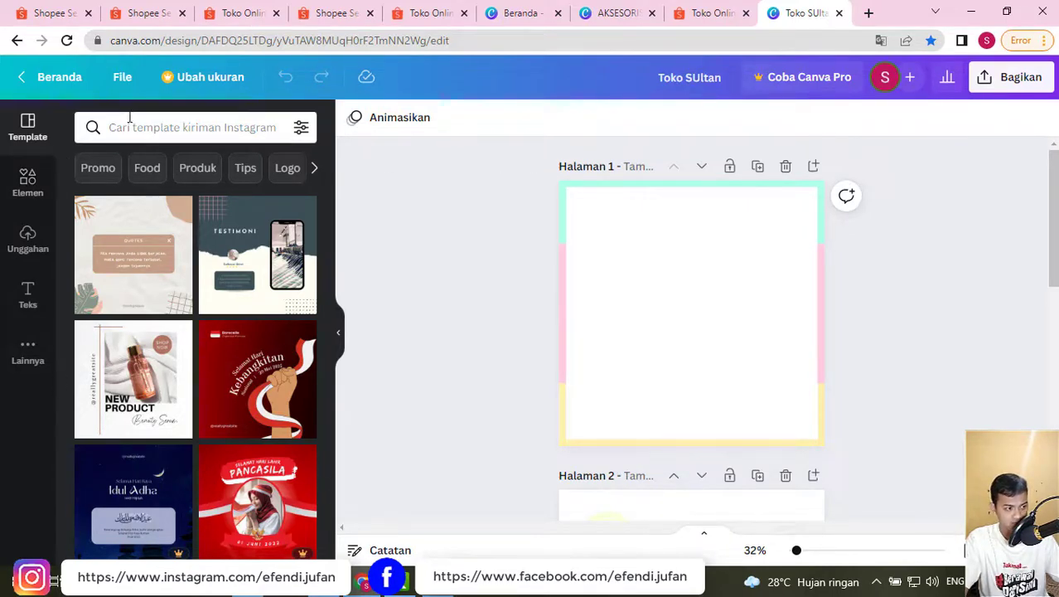
left_click(69, 83)
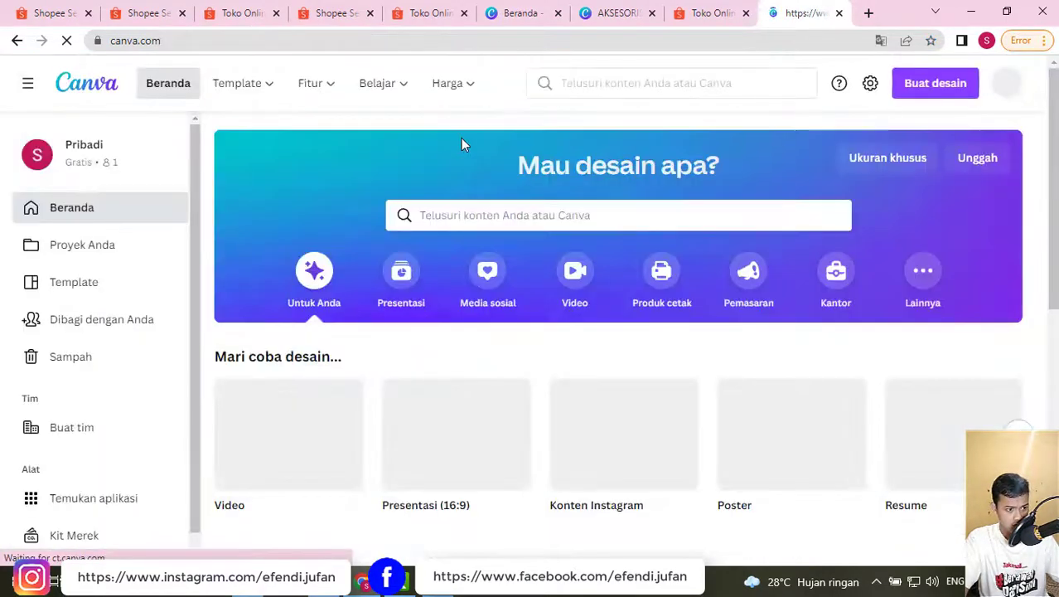
scroll(467, 149, "down", 2)
scroll(431, 226, "down", 2)
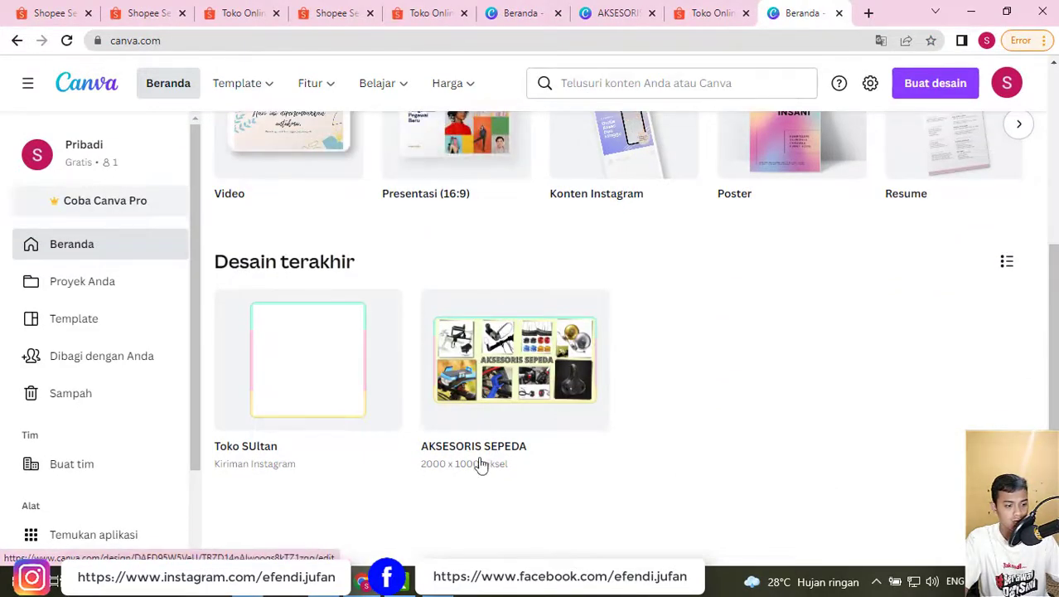
- Create a new blank Canva design with a custom size of 2000 x 1000 pixels
left_click(910, 96)
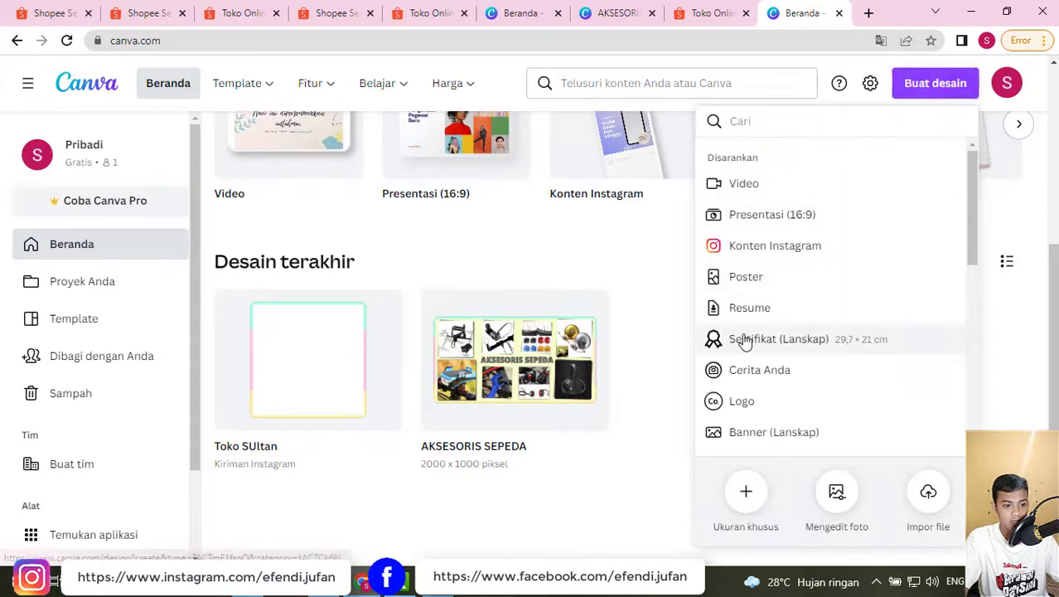
left_click(748, 508)
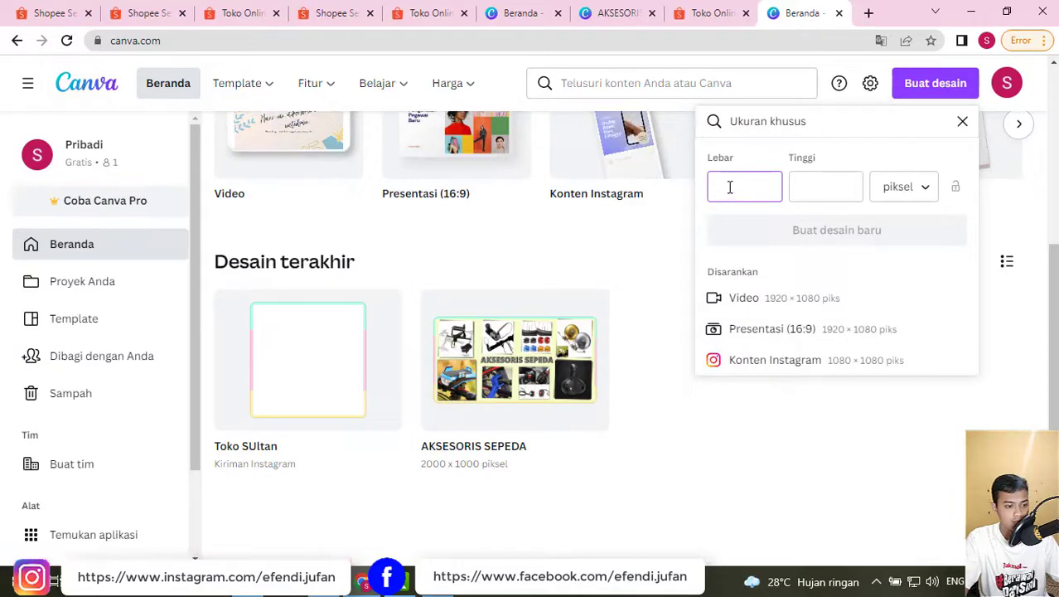
type("2000")
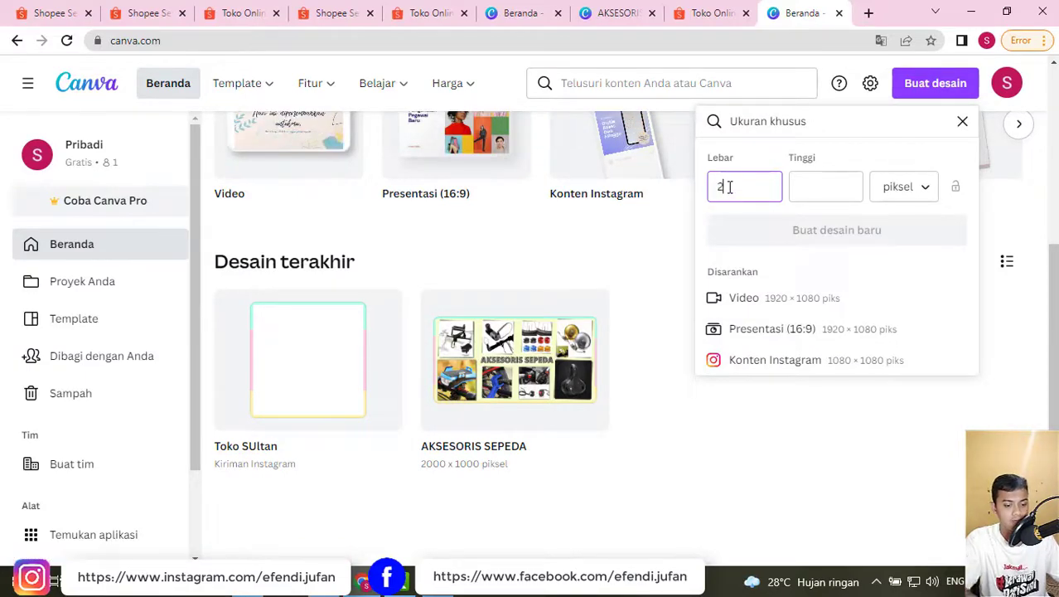
left_click(823, 193)
type("1000")
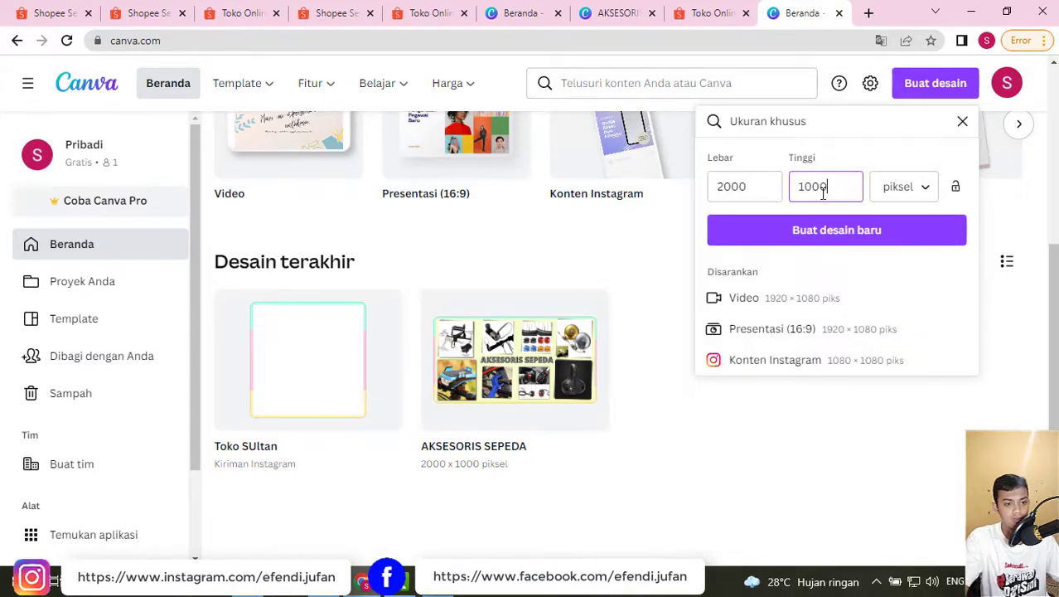
left_click(825, 231)
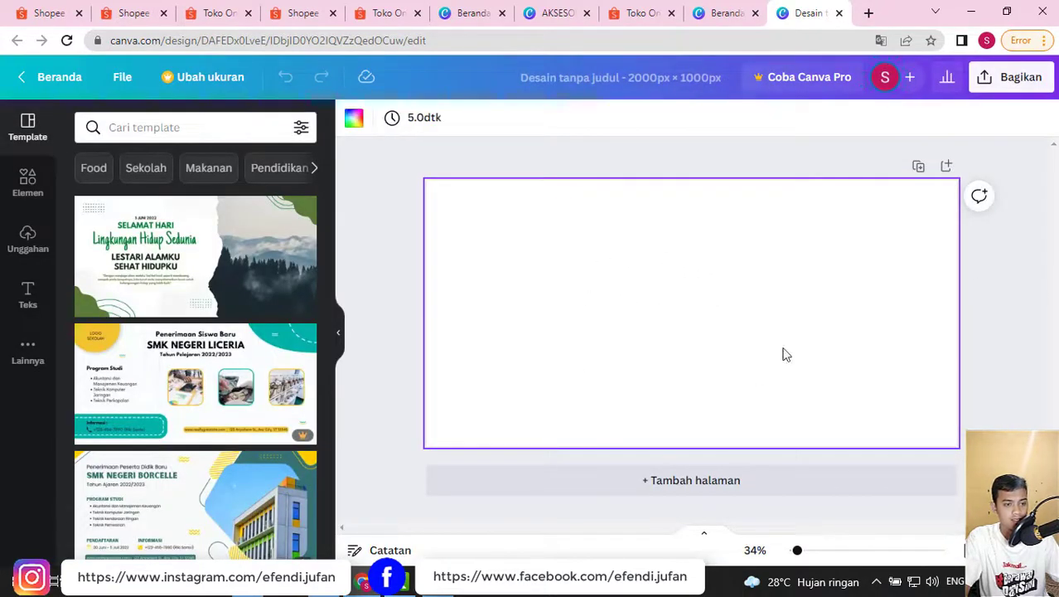
- Check the banner points in the Notepad checklist again and switch back to the Seller Centre Dekorasi Toko page
key("alt+Tab")
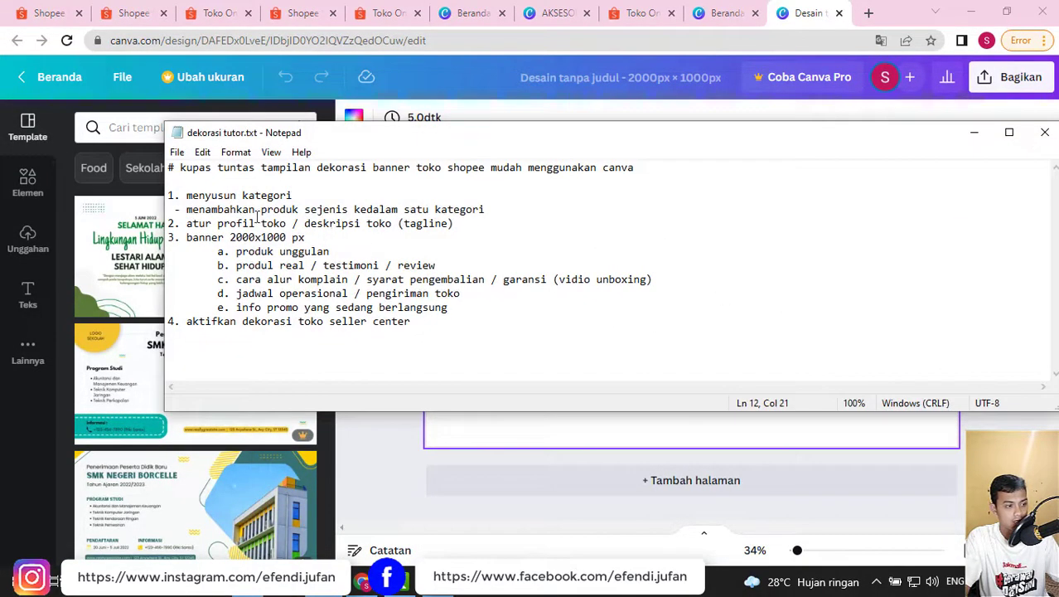
left_click(973, 134)
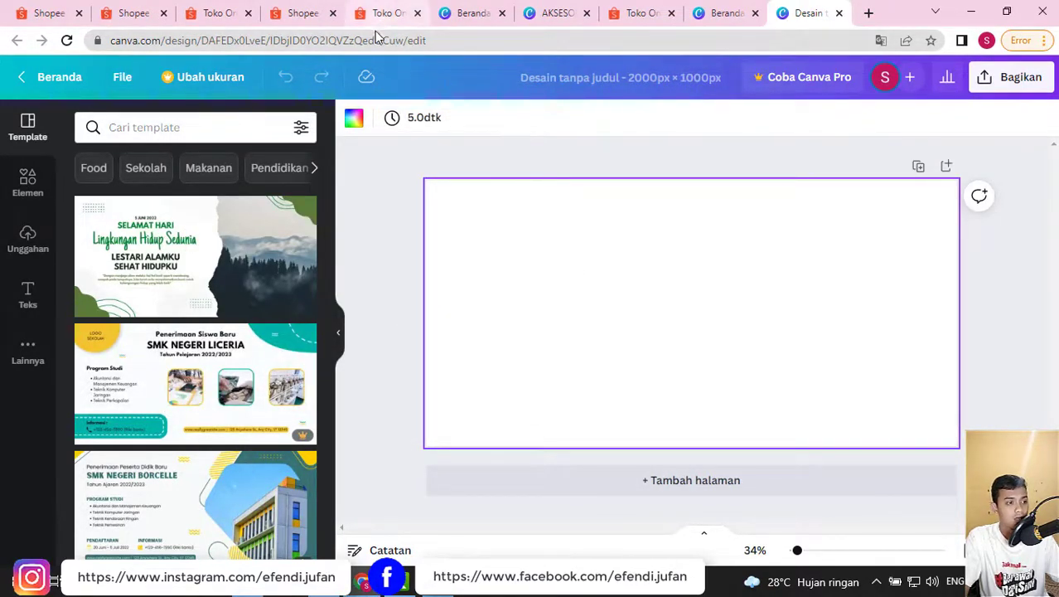
left_click(70, 6)
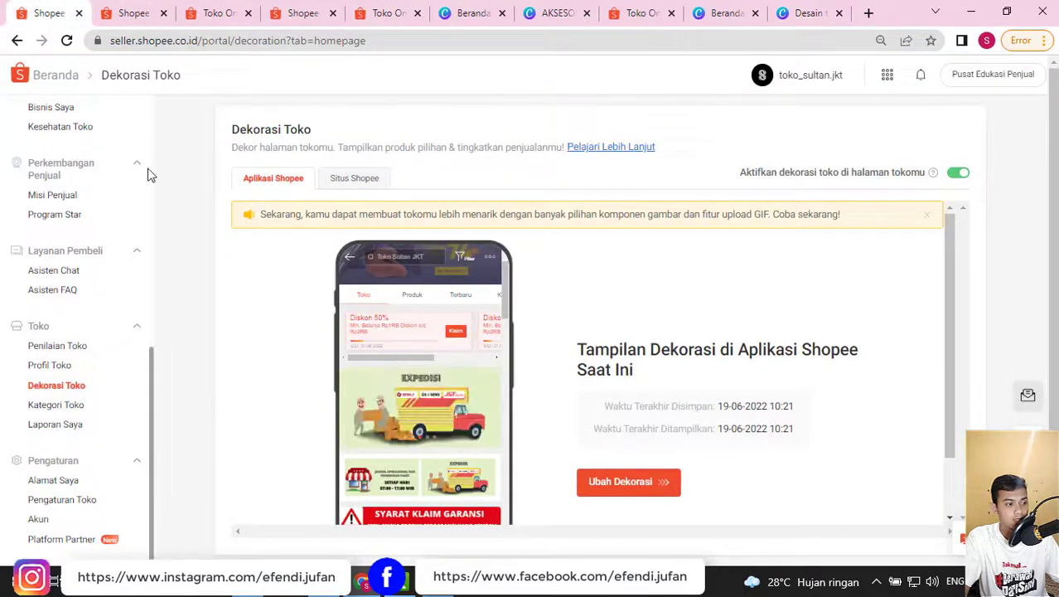
left_click(124, 13)
left_click(50, 13)
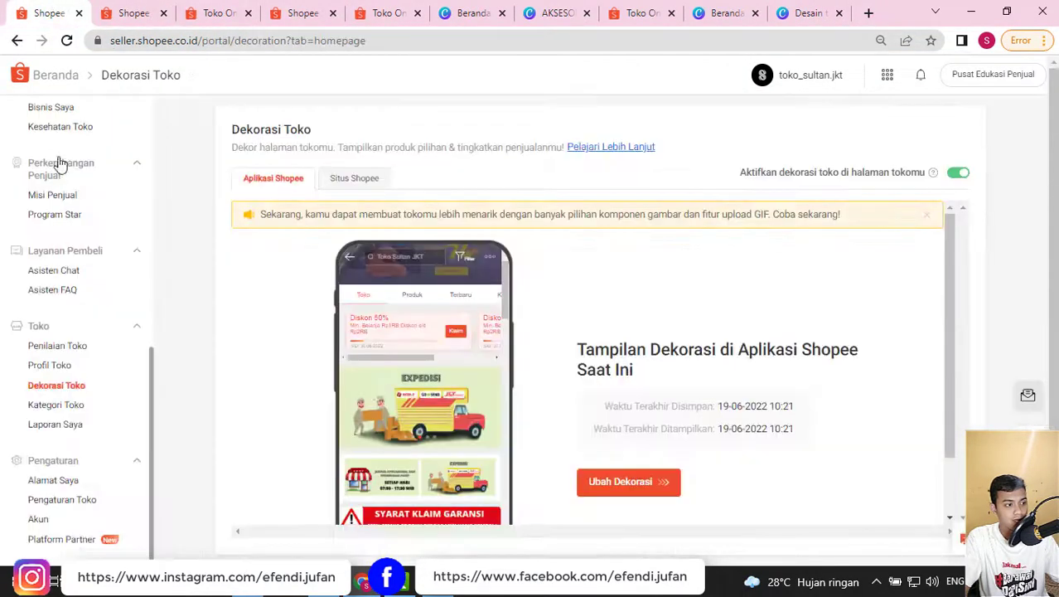
- Open Produk Saya and sort the products by Terlaris in descending order
scroll(68, 322, "up", 3)
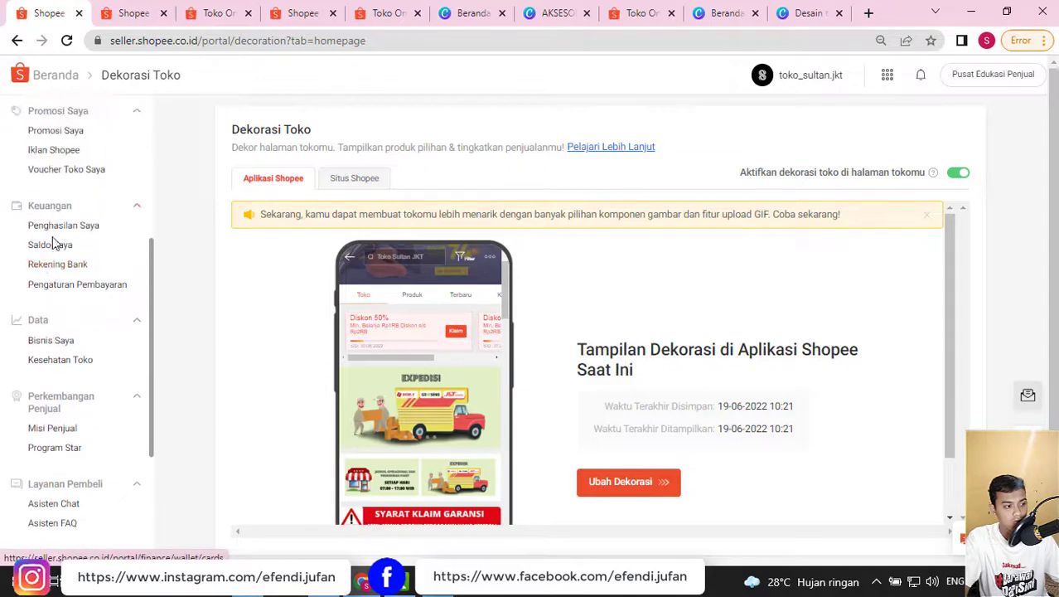
scroll(54, 207, "up", 2)
scroll(58, 174, "down", 3)
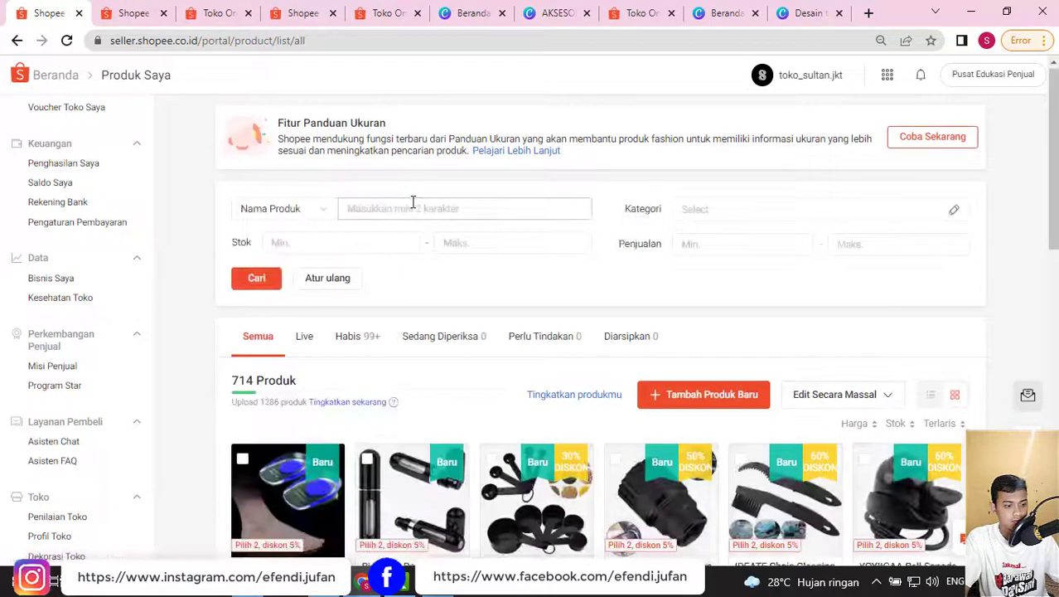
scroll(763, 271, "down", 1)
left_click(930, 344)
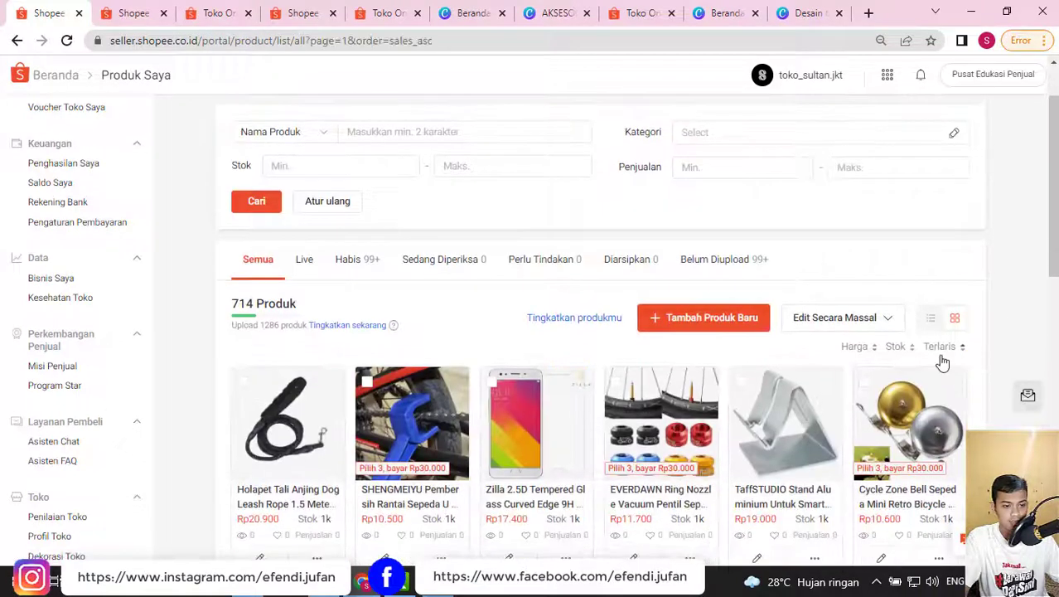
left_click(941, 356)
- Look through the best-selling products and open the TaffSPORT Boncengan Depan Anak Sepeda product details
scroll(518, 317, "down", 3)
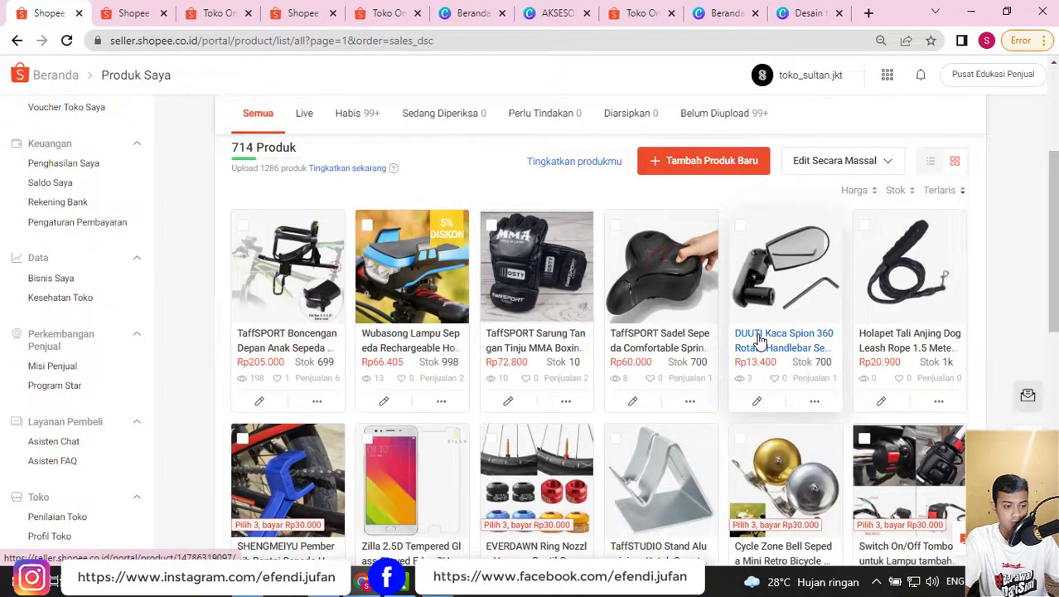
scroll(759, 340, "down", 1)
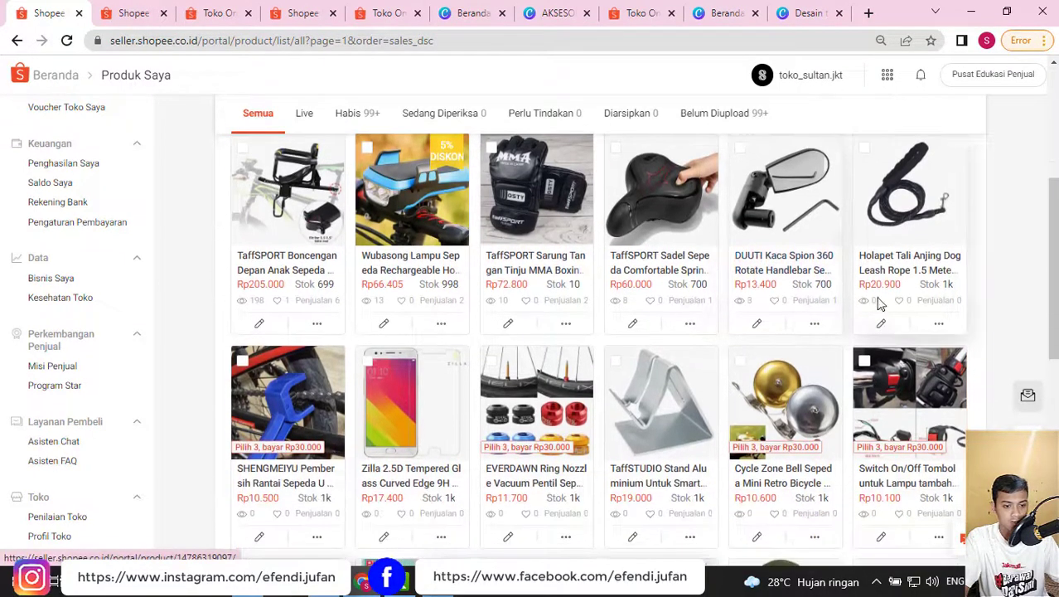
left_click(278, 285)
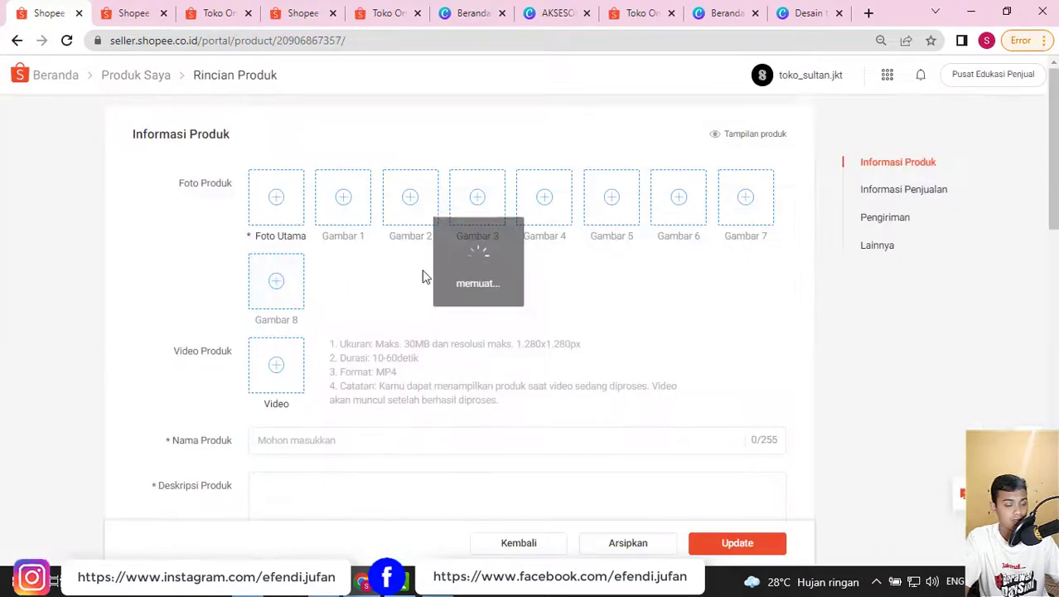
- Copy the Kode Variasi of the Hitam variation from the product's Informasi Penjualan section
scroll(422, 275, "down", 15)
scroll(422, 289, "down", 10)
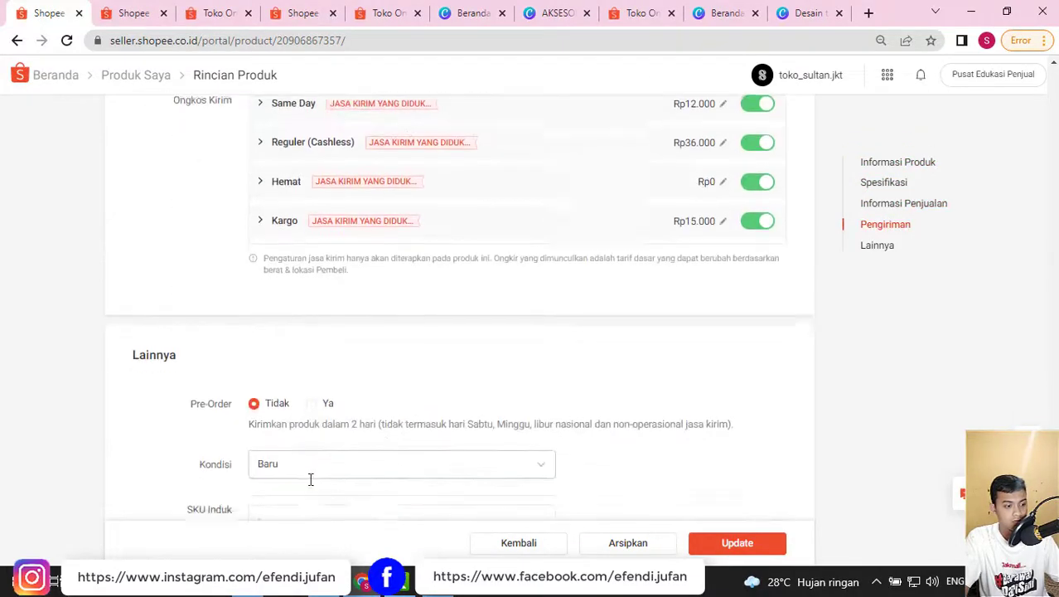
scroll(722, 213, "up", 5)
scroll(698, 246, "up", 1)
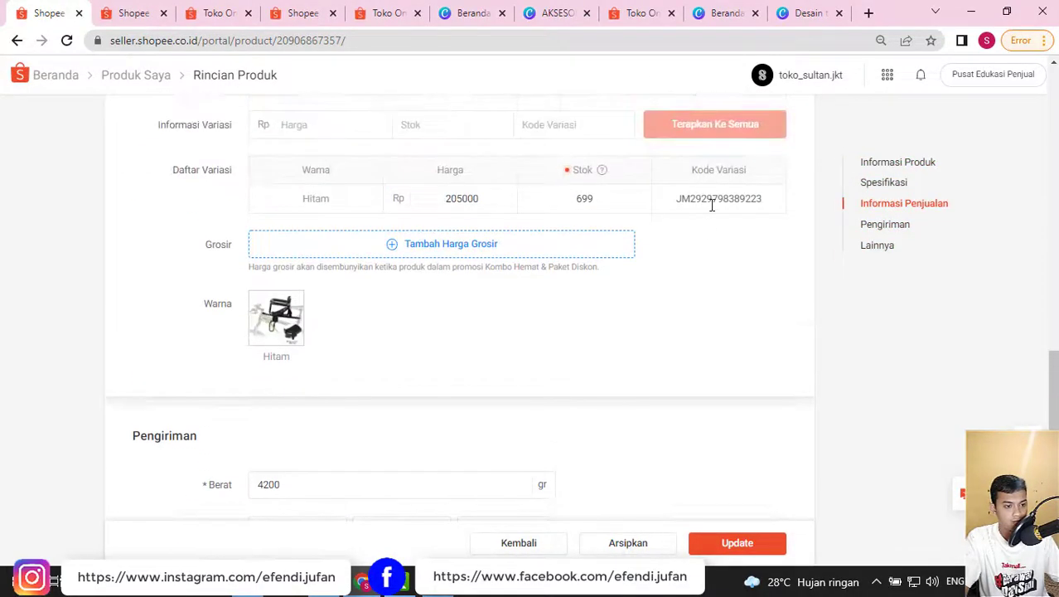
double_click(711, 200)
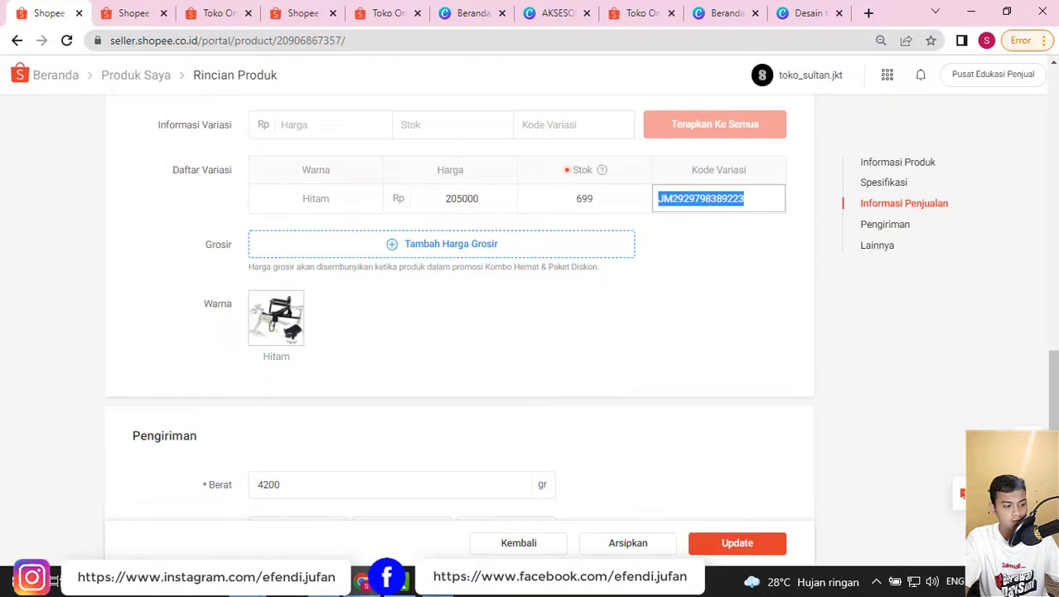
- Switch to the other Chrome window and open the Jakmall website in its new tab
left_click(252, 581)
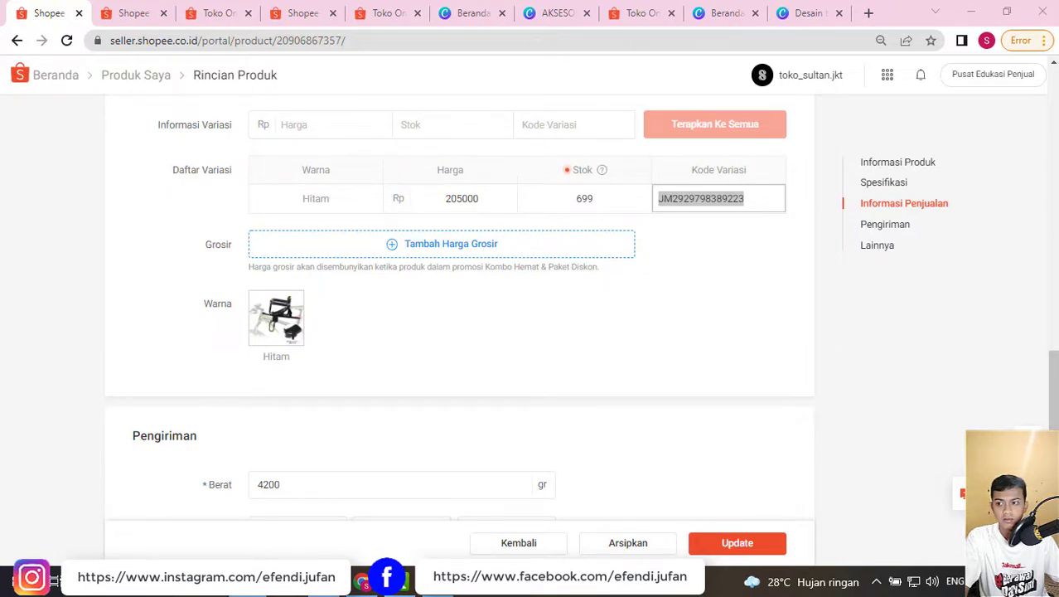
left_click(723, 184)
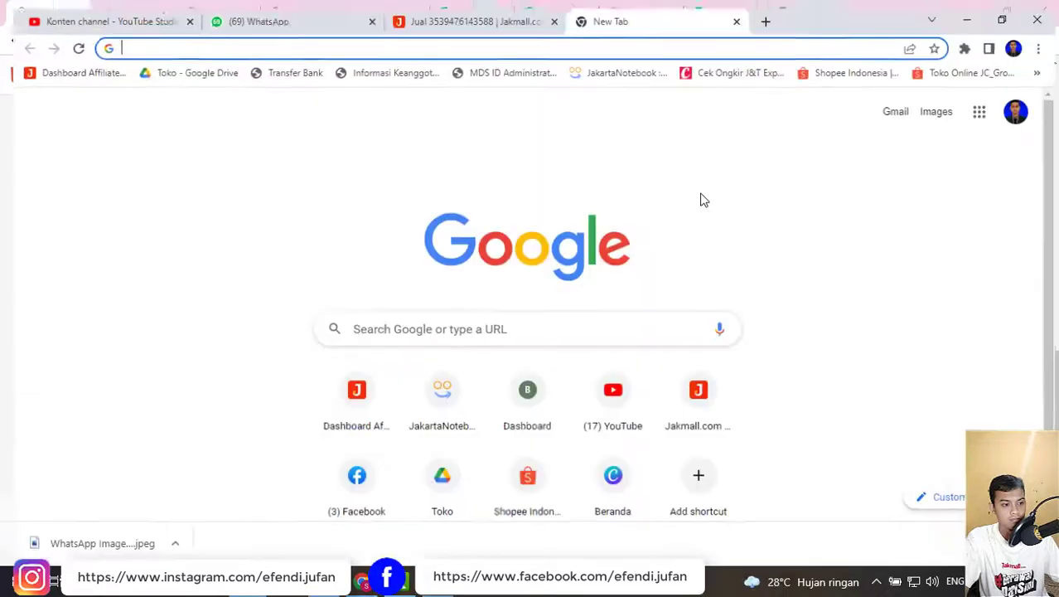
left_click(206, 40)
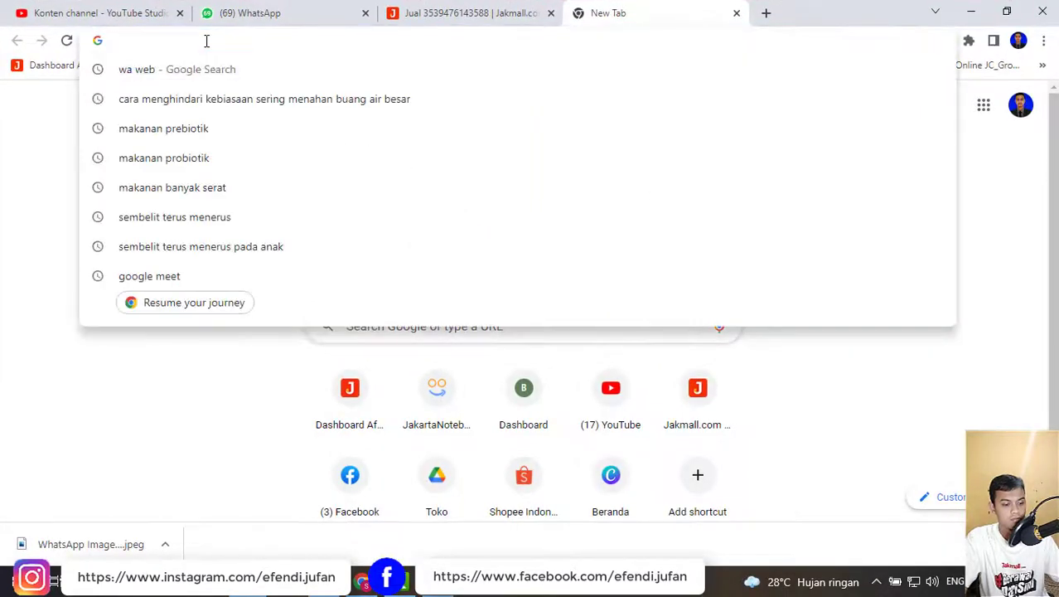
type("jakmal")
key("Return")
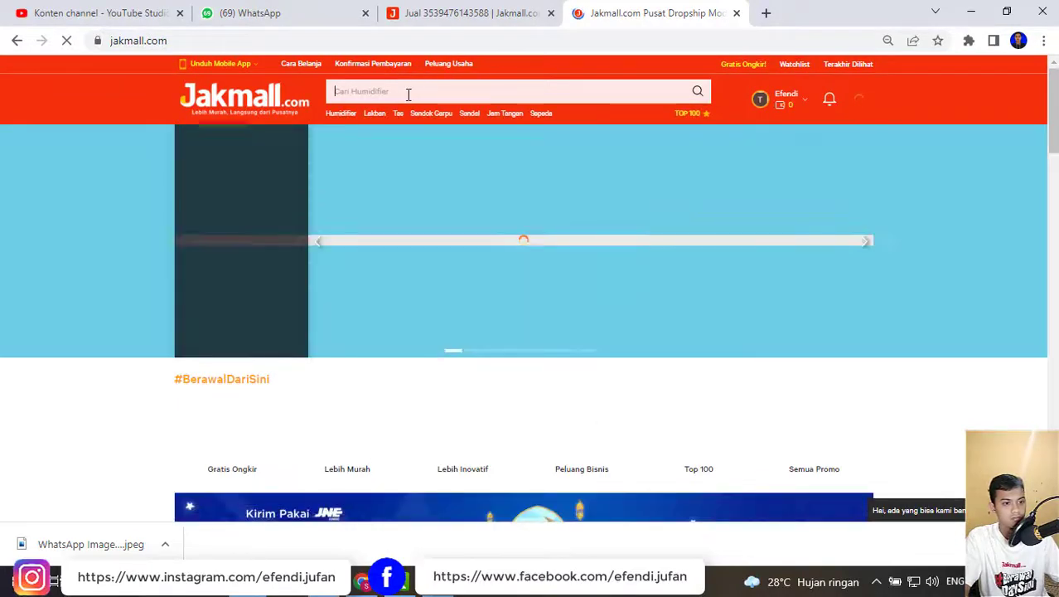
scroll(406, 97, "down", 5)
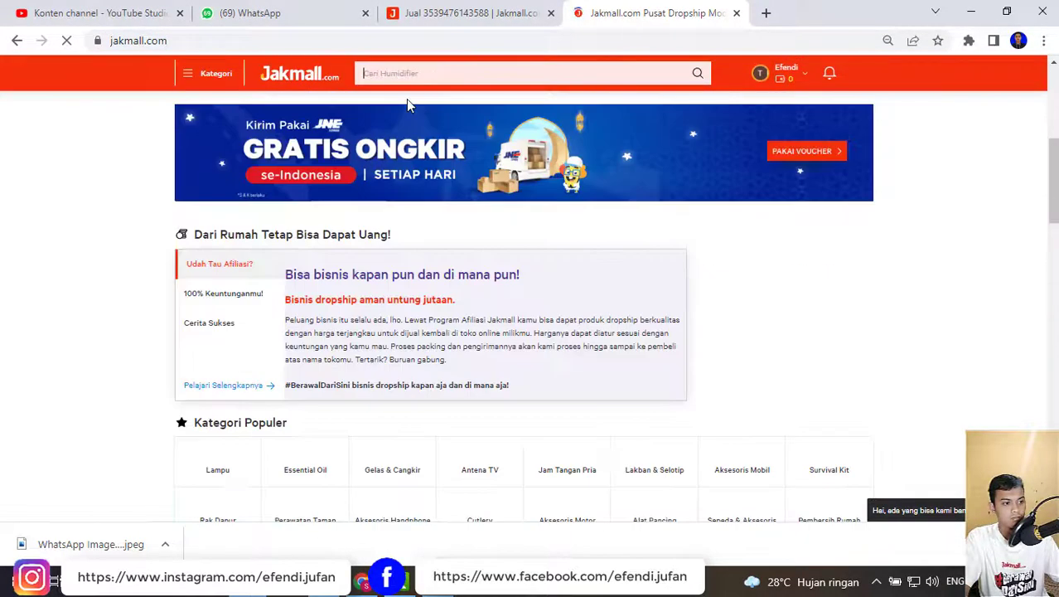
key("ctrl+v")
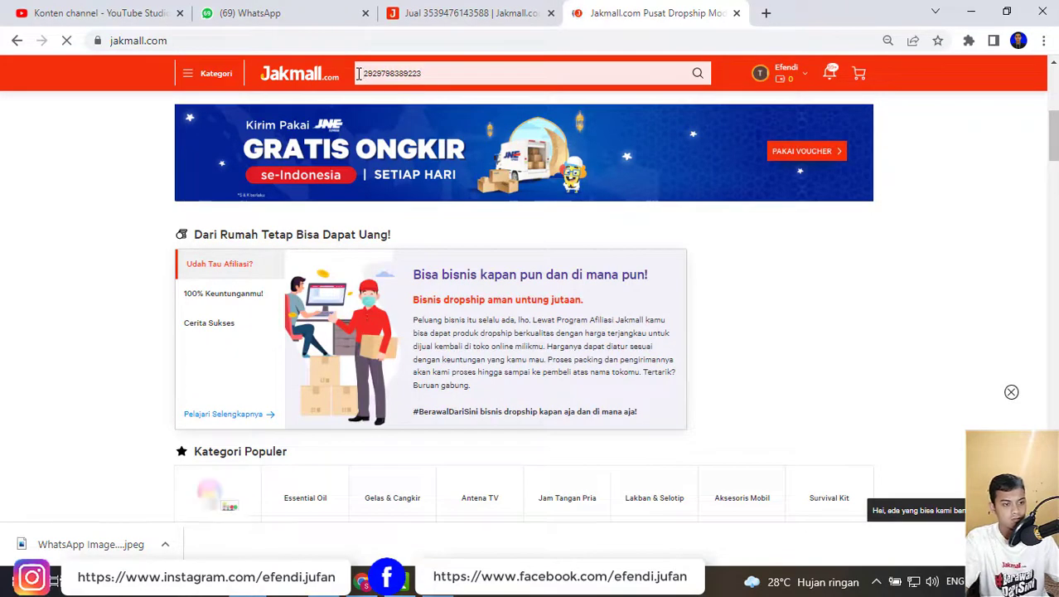
key("Return")
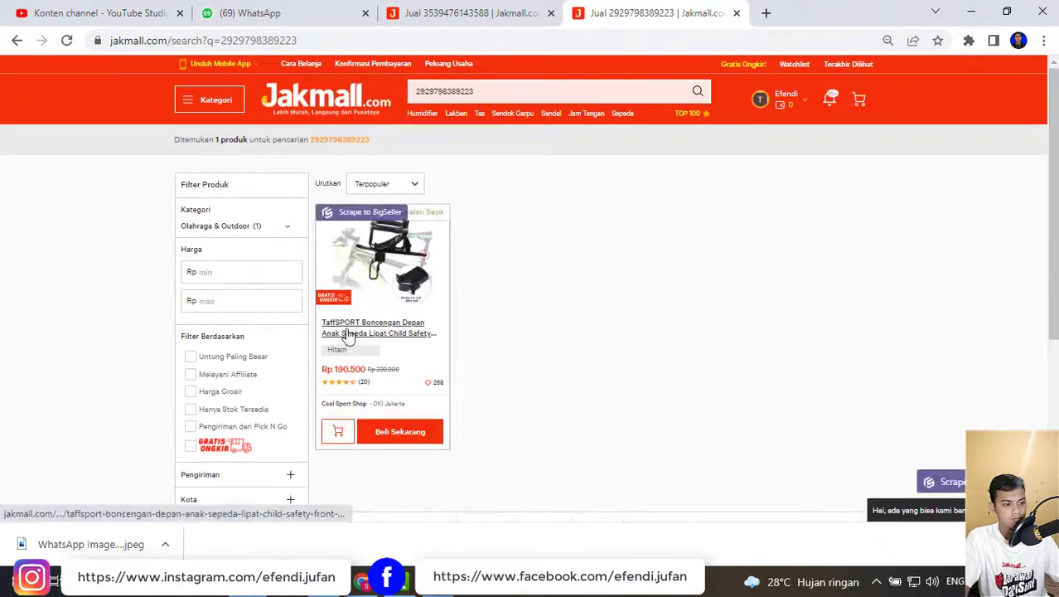
left_click(348, 333)
scroll(429, 283, "down", 2)
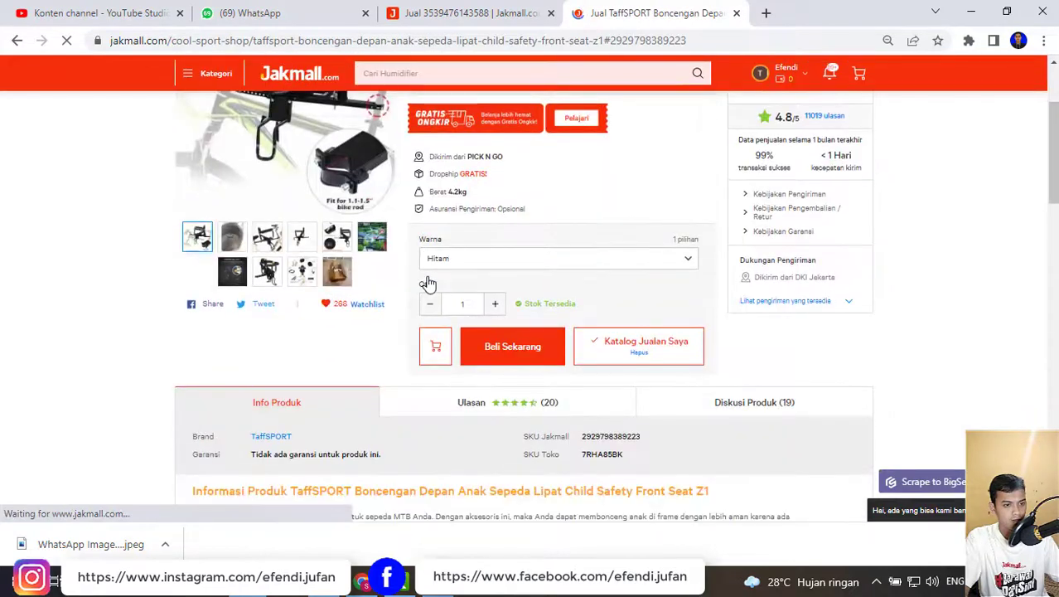
- Enlarge the main photo of the bicycle child seat and save it to Downloads as lixada-boncengan-depan-anak-sepeda-lipat-mtb-gunung-aluminium-z1.jpg
scroll(440, 290, "down", 1)
scroll(439, 282, "up", 2)
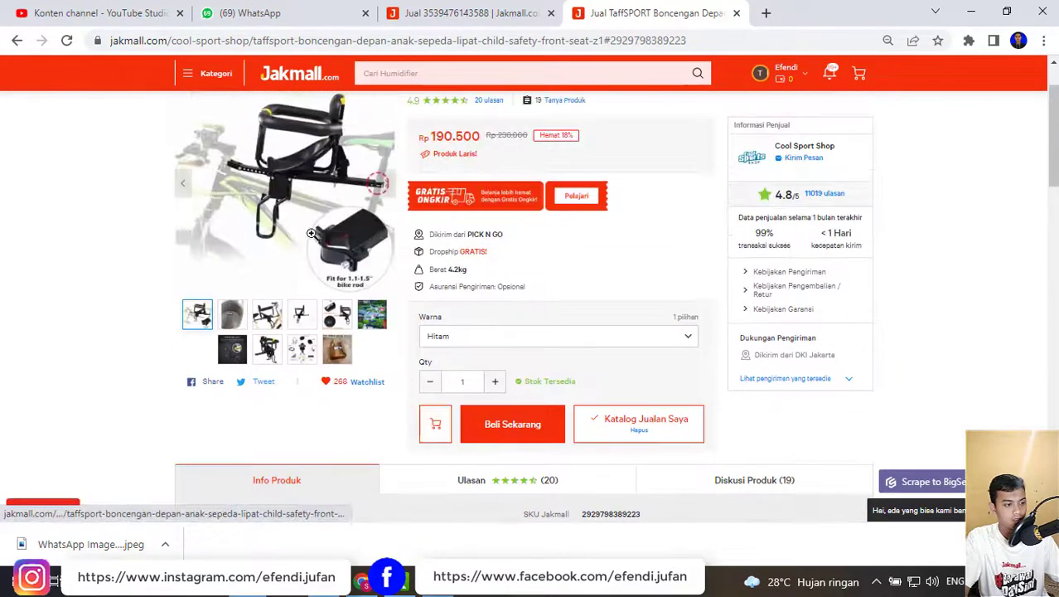
left_click(370, 239)
right_click(556, 240)
left_click(569, 264)
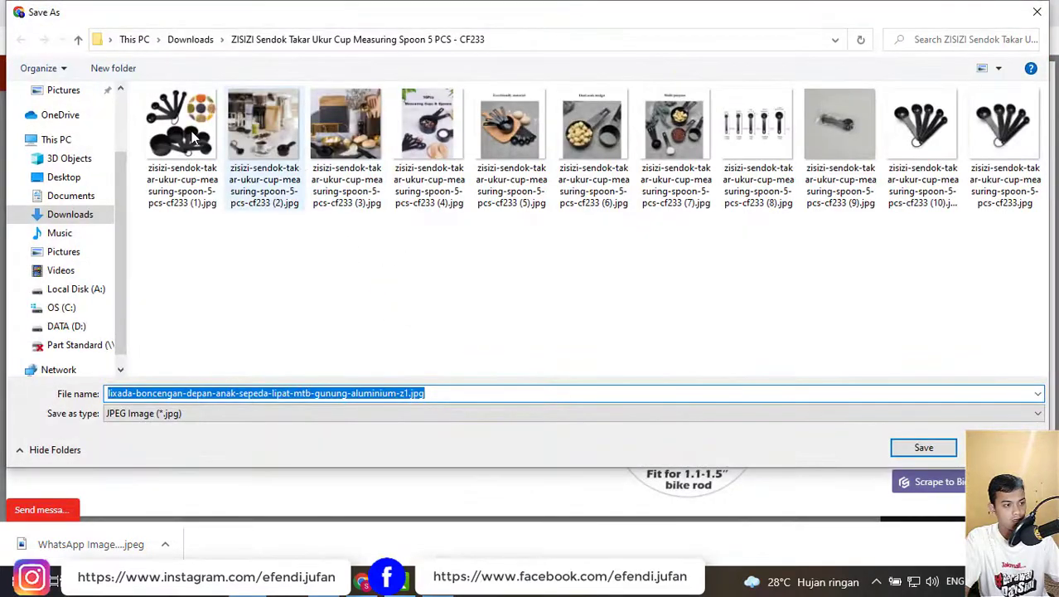
left_click(192, 39)
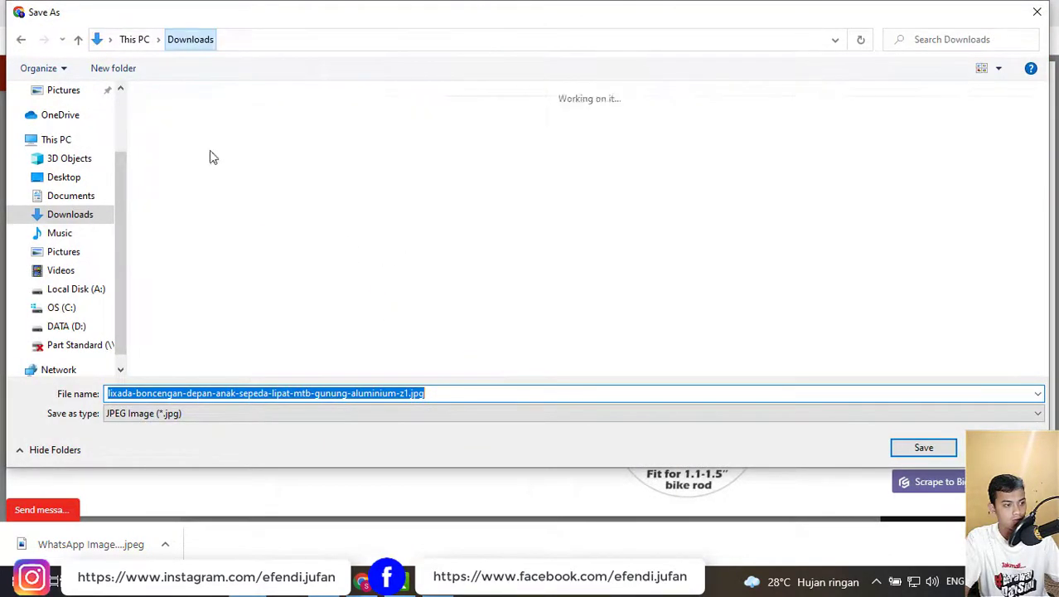
left_click(922, 447)
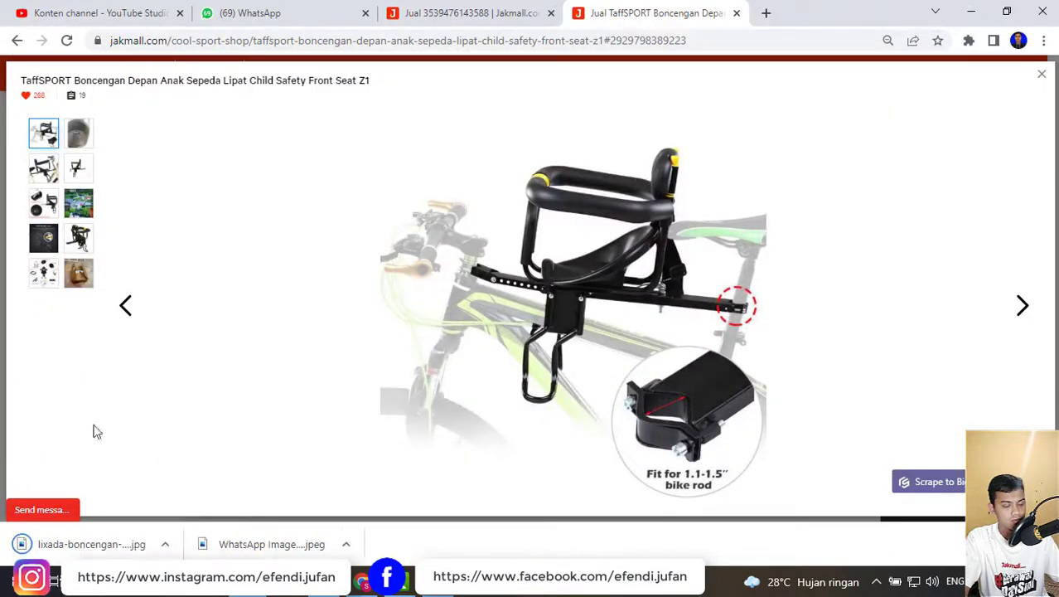
- Switch back to the store's Chrome window and show the blank 2000px × 1000px Canva design
left_click(402, 583)
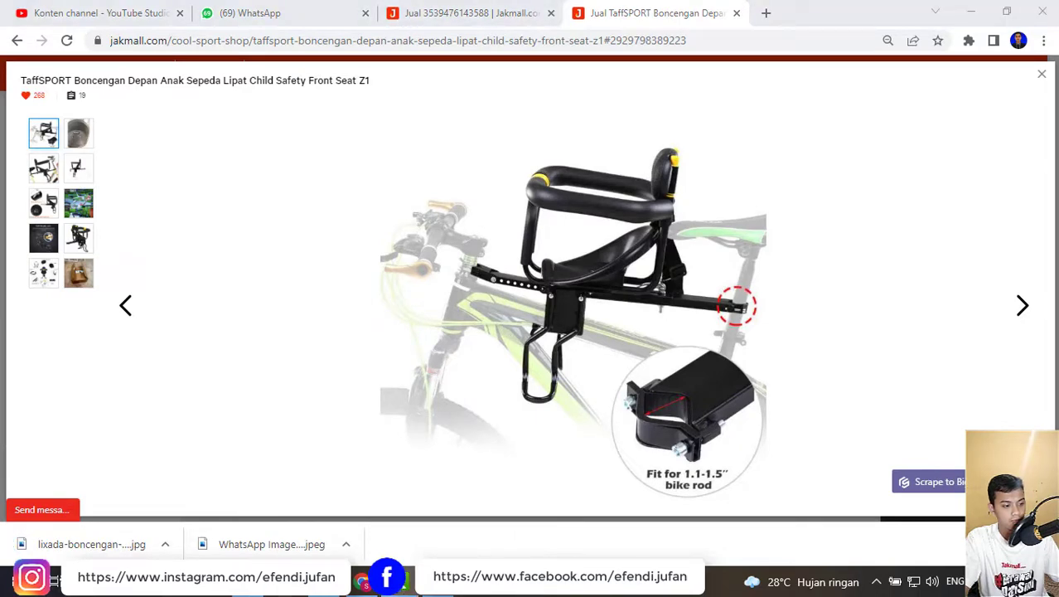
left_click(381, 505)
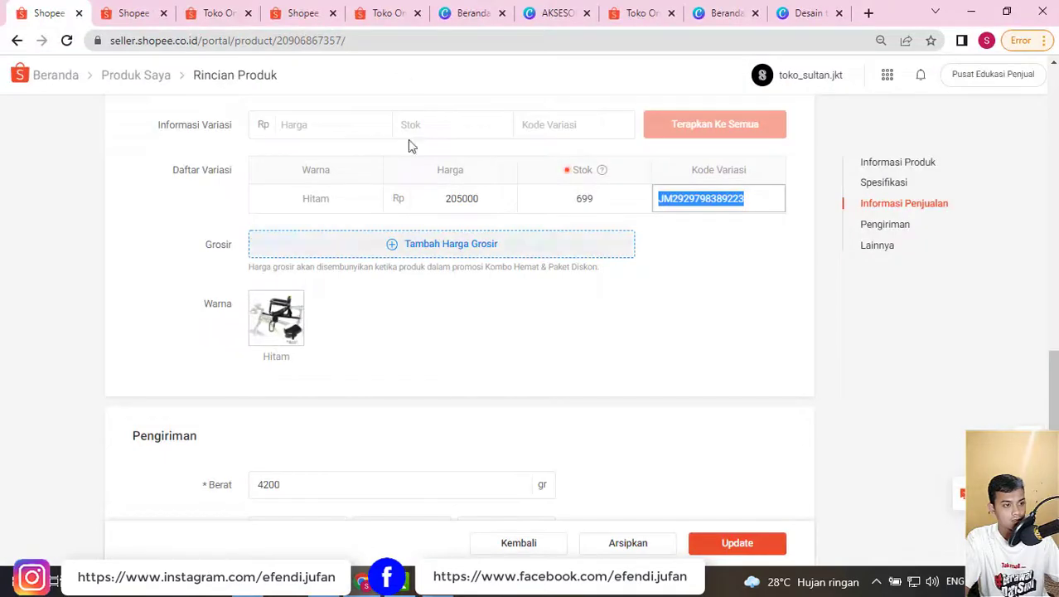
left_click(600, 13)
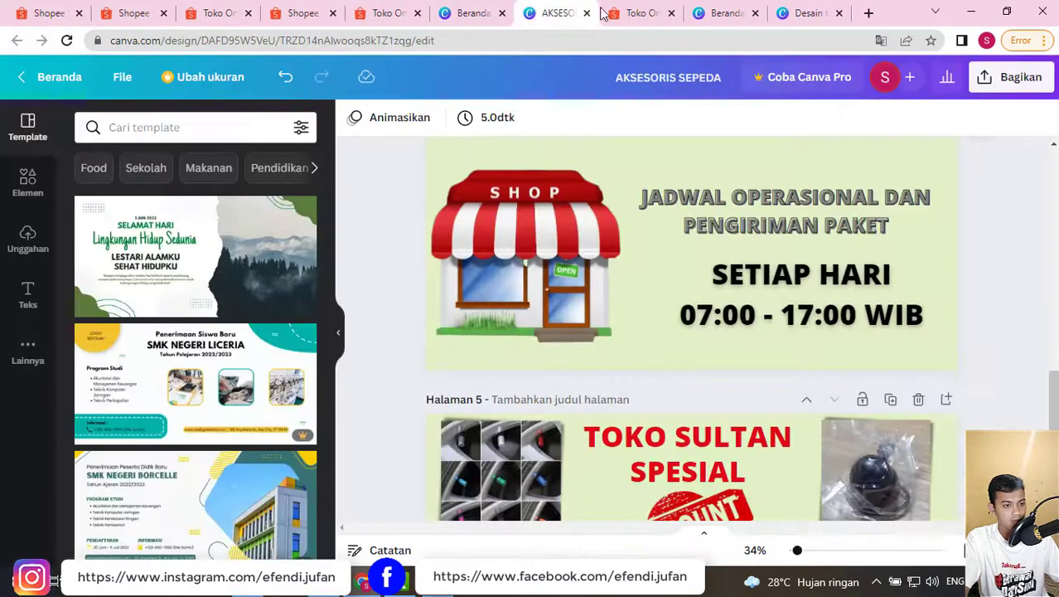
left_click(634, 12)
left_click(719, 12)
left_click(804, 13)
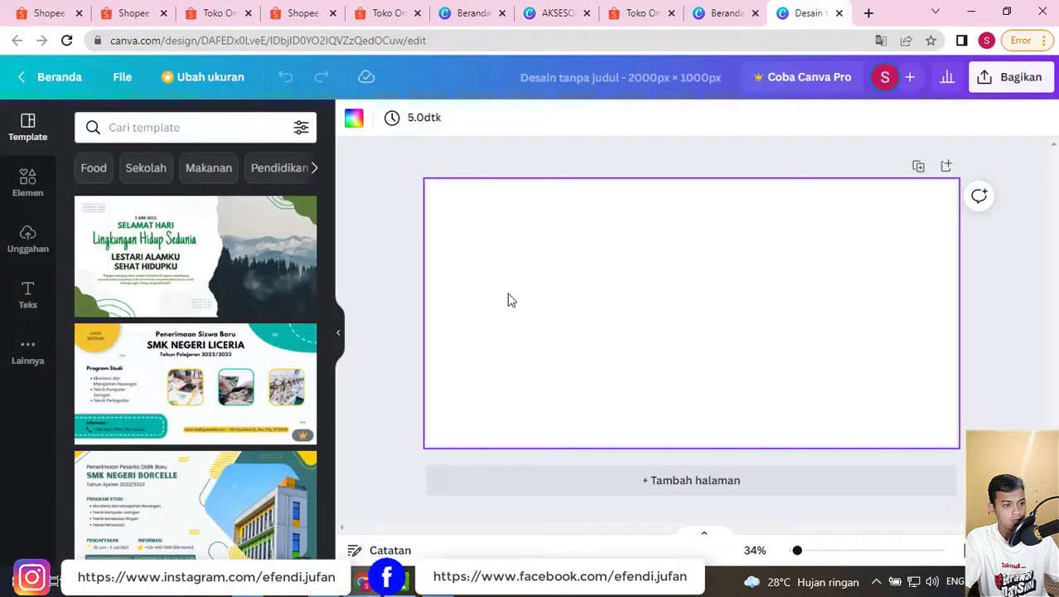
- Upload lixada-boncengan-depan-anak-sepeda-lipat-mtb-gunung-aluminium-z1.jpg from Downloads to the Canva uploads
left_click(28, 245)
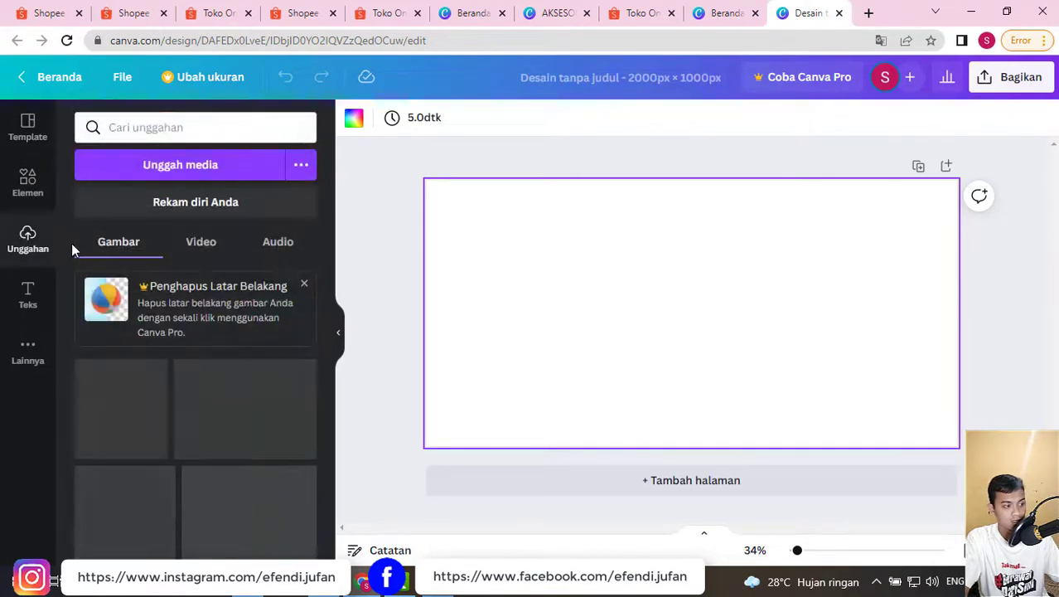
left_click(165, 168)
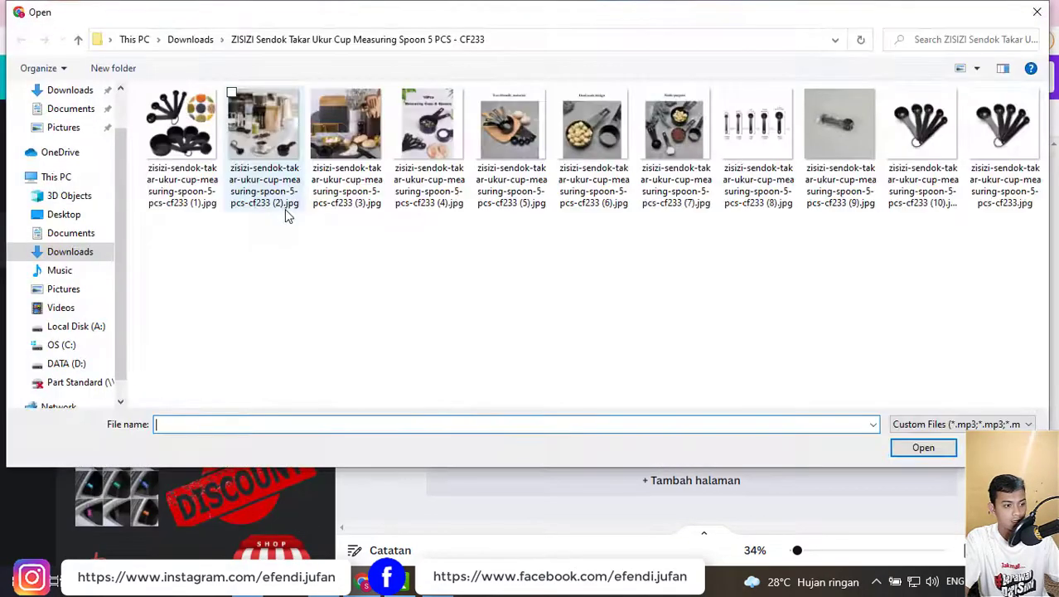
scroll(81, 137, "up", 1)
scroll(81, 137, "up", 1)
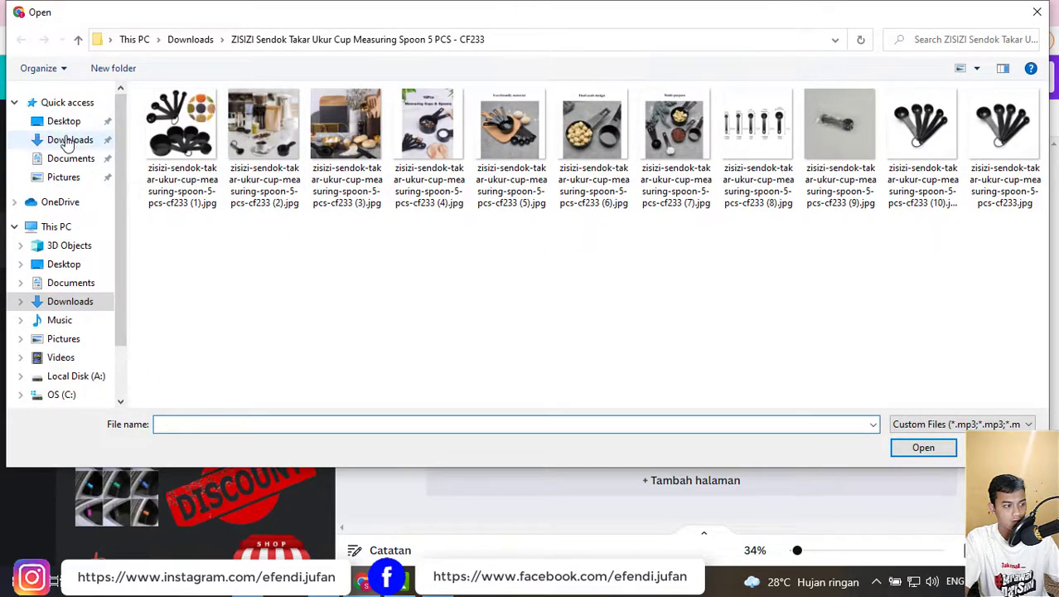
left_click(73, 139)
left_click(169, 157)
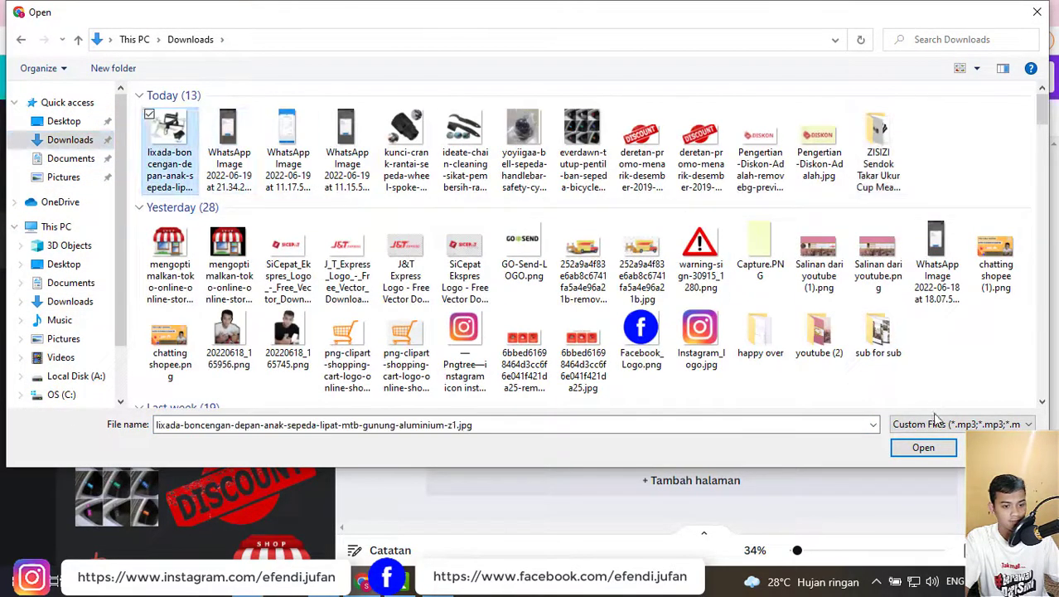
left_click(924, 448)
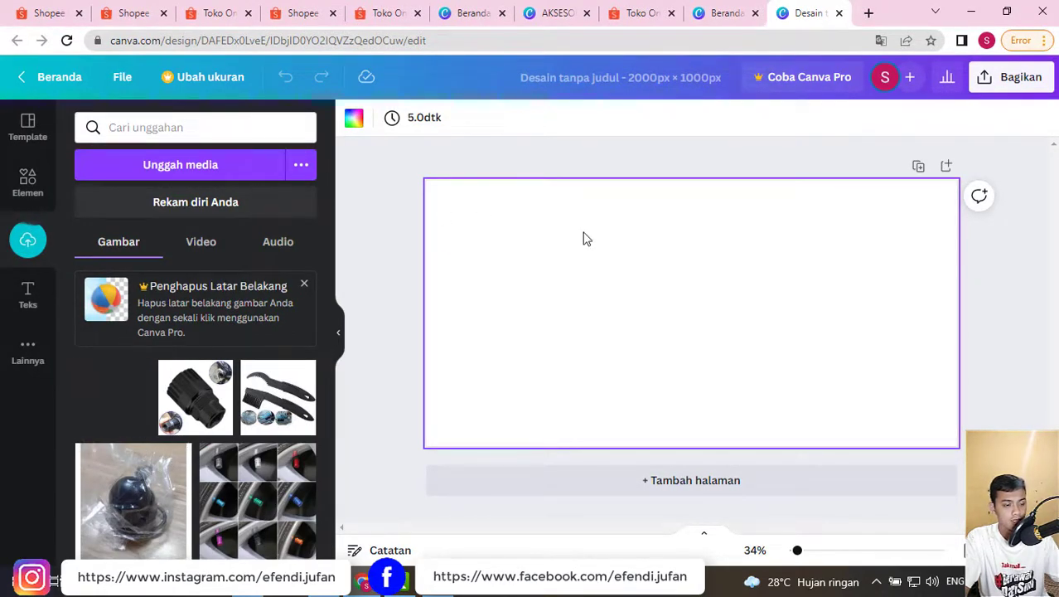
- Place the child seat photo on the left half of the banner and set the page background to the light green photo colour
left_click(103, 398)
left_click_drag(613, 281, 474, 274)
left_click(734, 317)
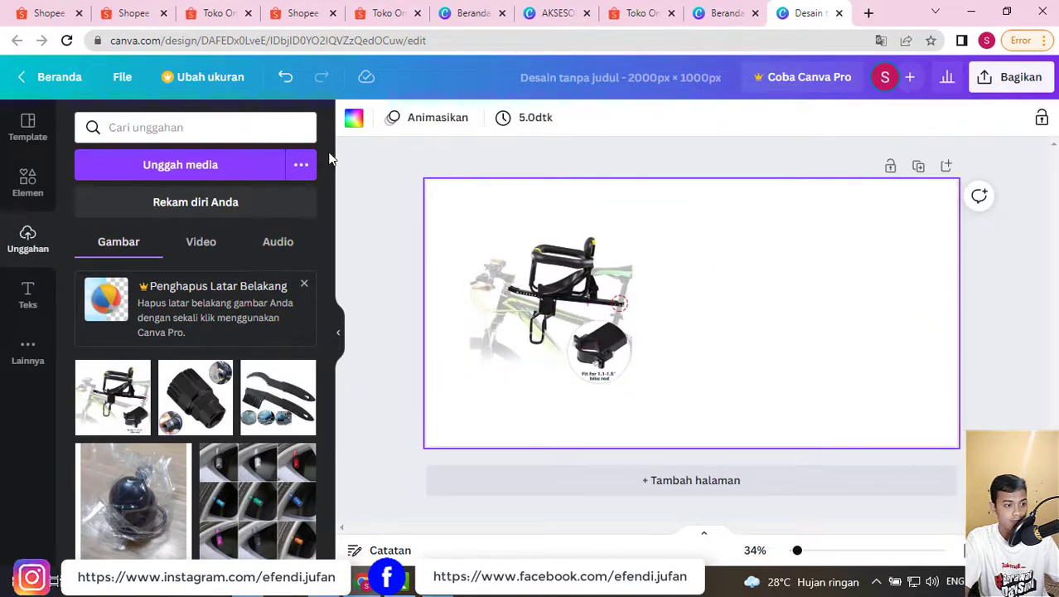
left_click(354, 120)
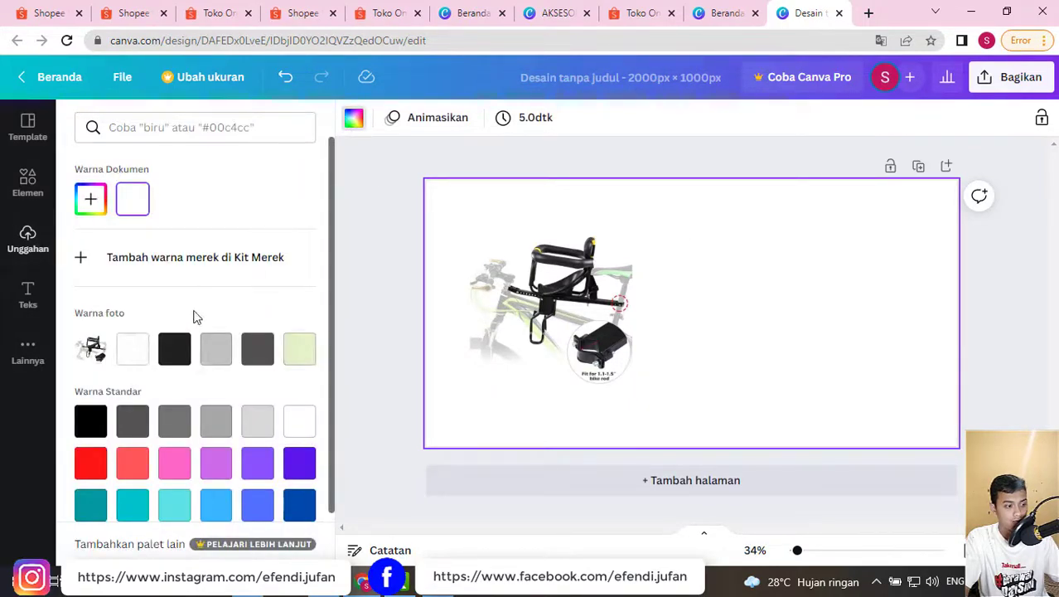
left_click(307, 361)
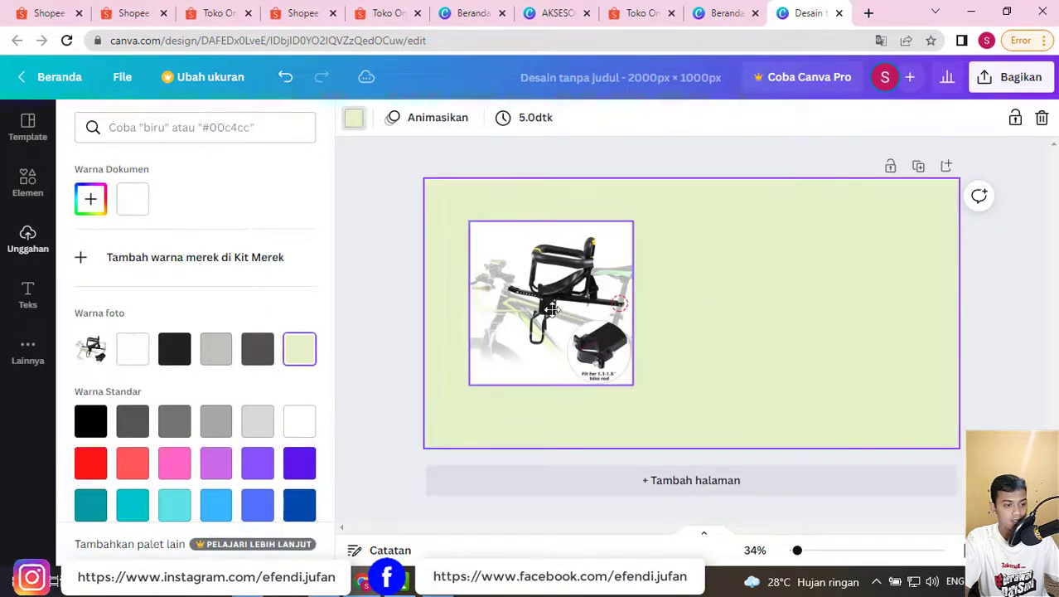
- Move the child seat photo closer to the banner's upper-left corner and deselect it
left_click(545, 303)
mouse_move(546, 303)
left_mouse_down()
mouse_move(569, 307)
mouse_move(548, 297)
left_mouse_up()
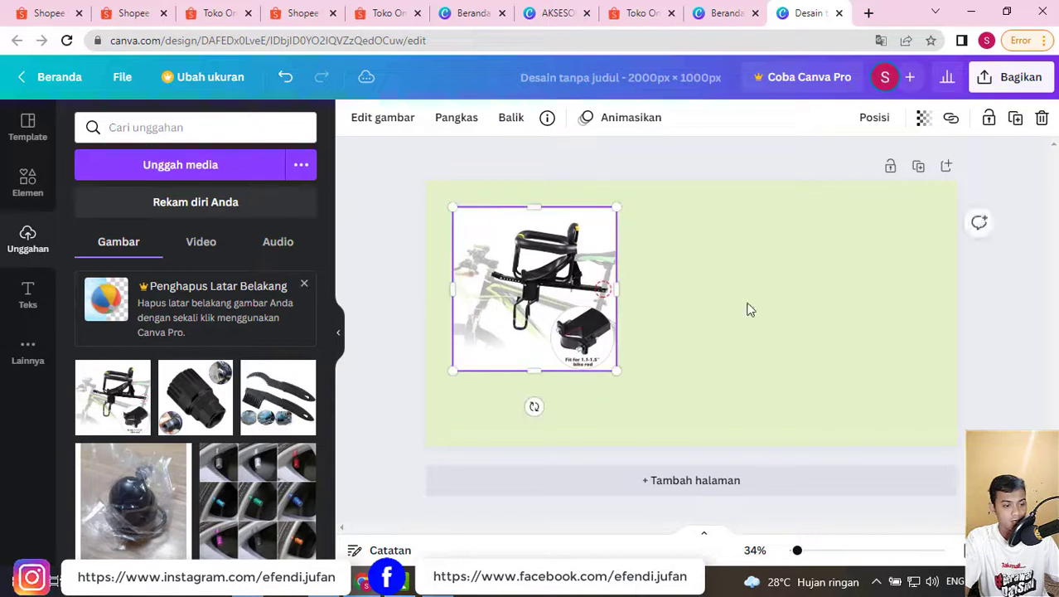
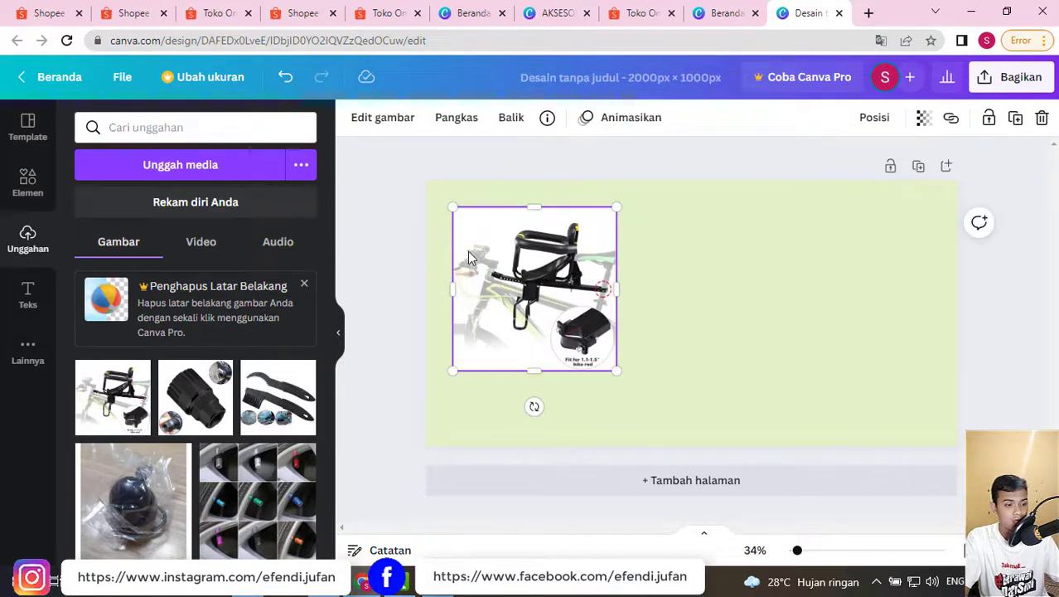
left_click_drag(468, 251, 603, 284)
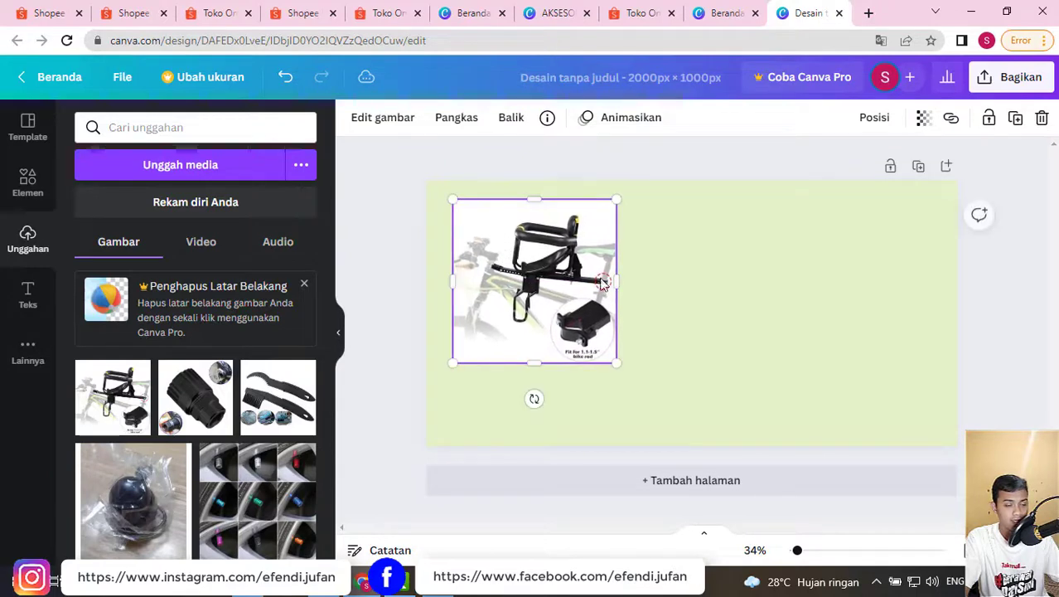
left_click(604, 283)
left_click(549, 277)
left_click(684, 277)
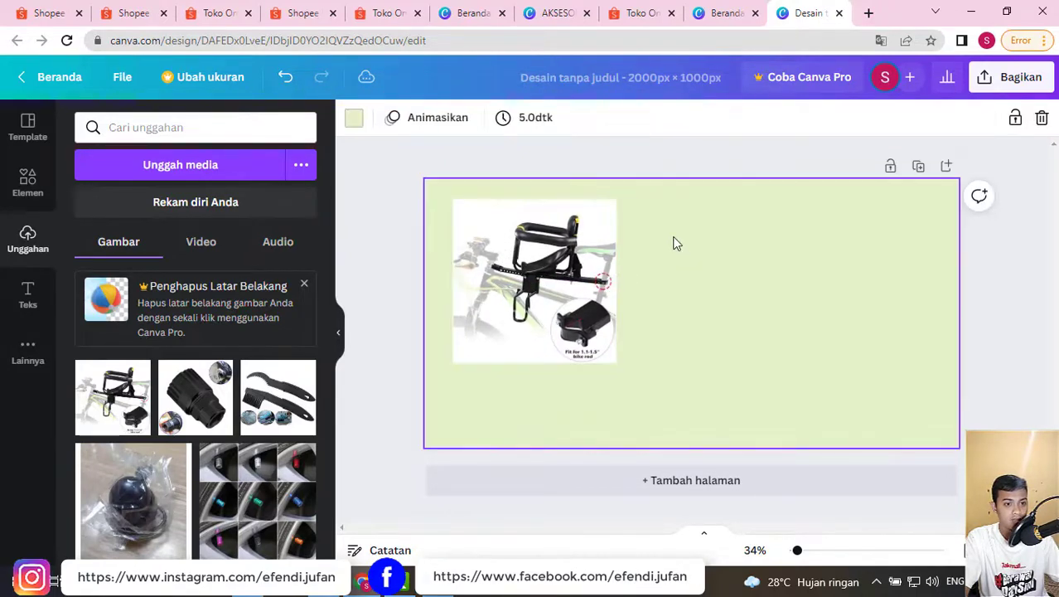
- Search Google for "remove bg" in a new browser tab
left_click(869, 14)
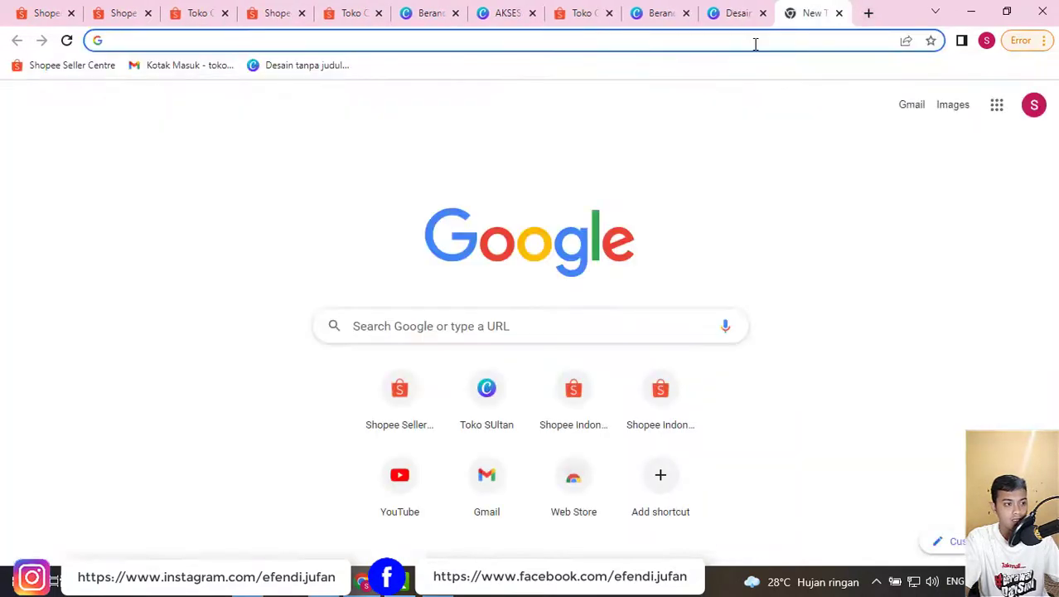
type("re")
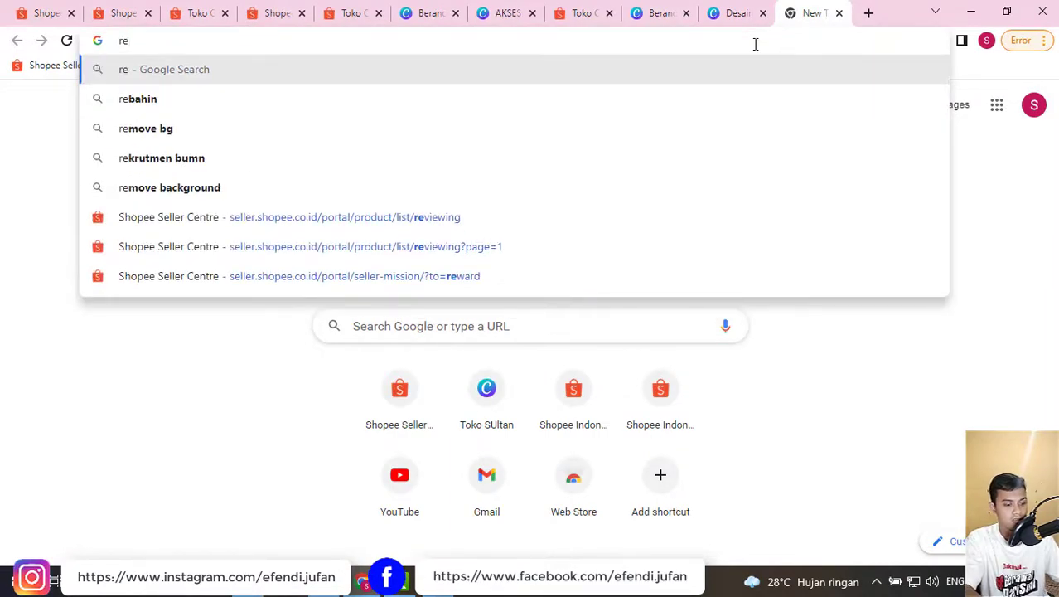
type("move bg")
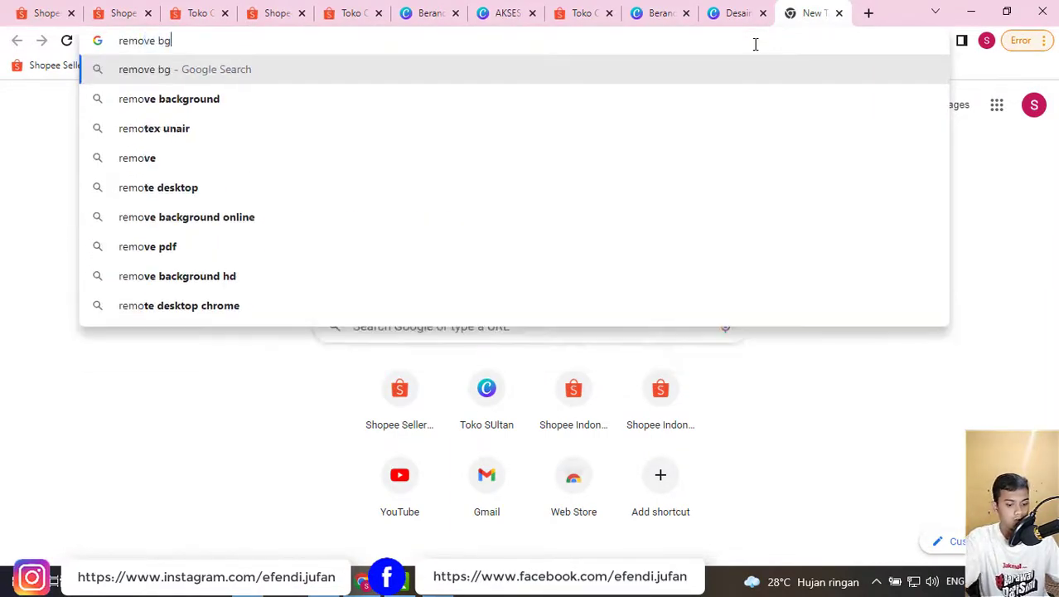
key("Return")
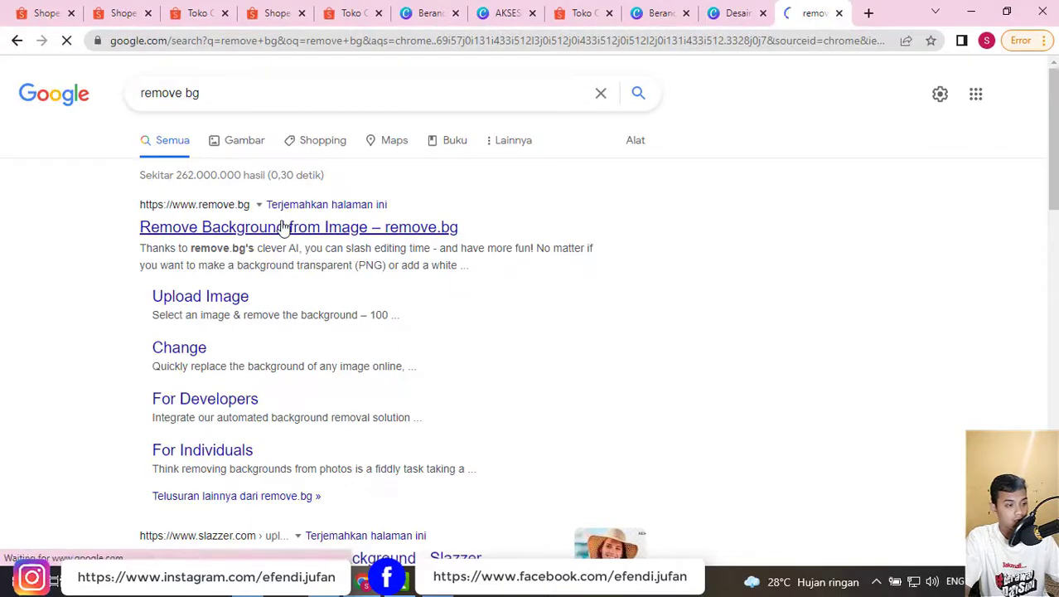
- Remove the background of lixada-boncengan-depan-anak-sepeda-lipat-mtb-gunung-aluminium-z1.jpg with remove.bg and download the preview image
left_click(248, 236)
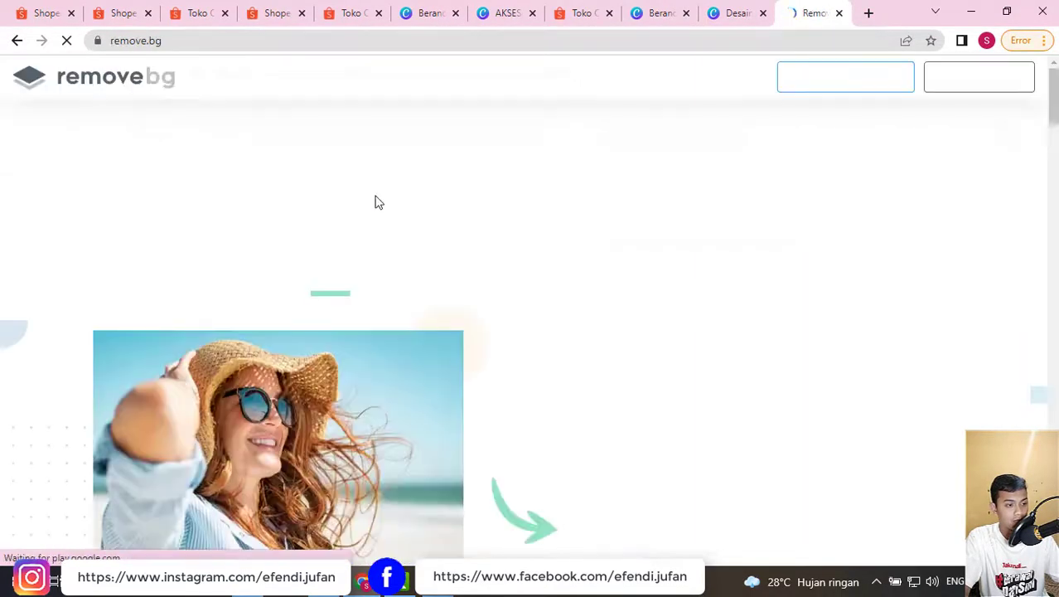
left_click(701, 360)
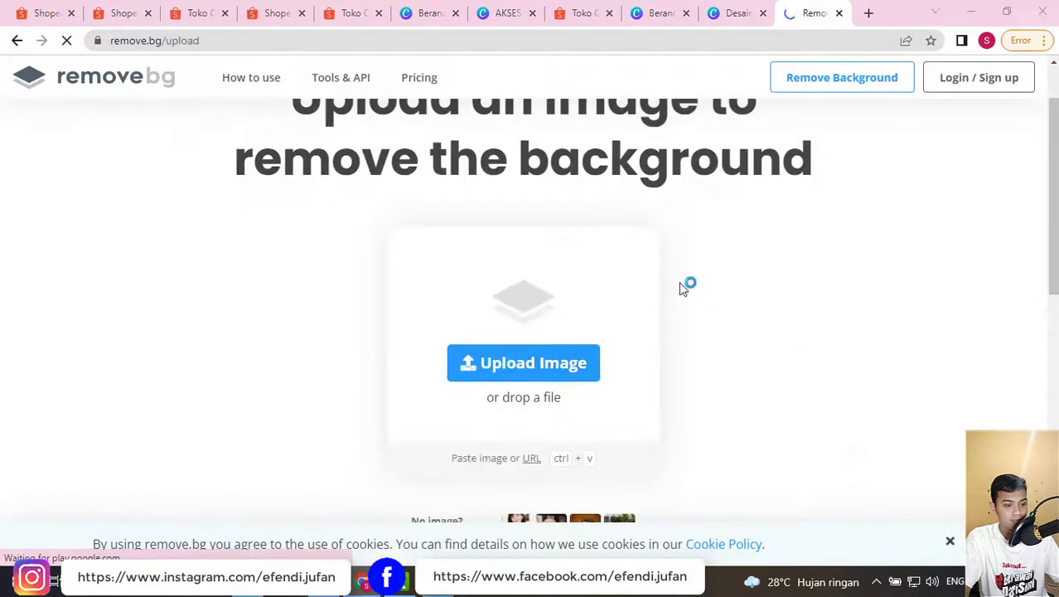
left_click(174, 154)
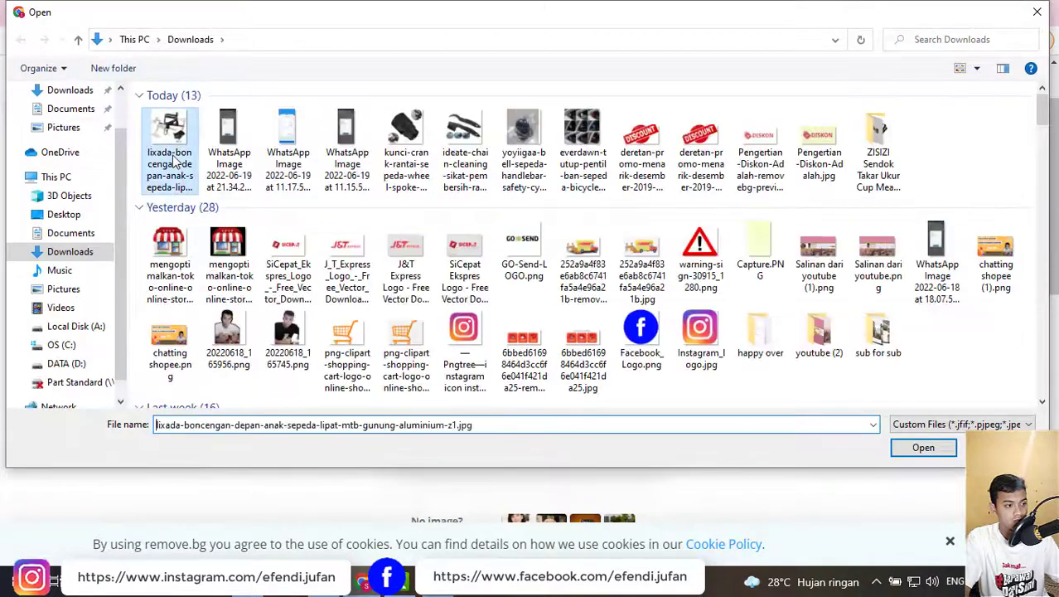
left_click(923, 449)
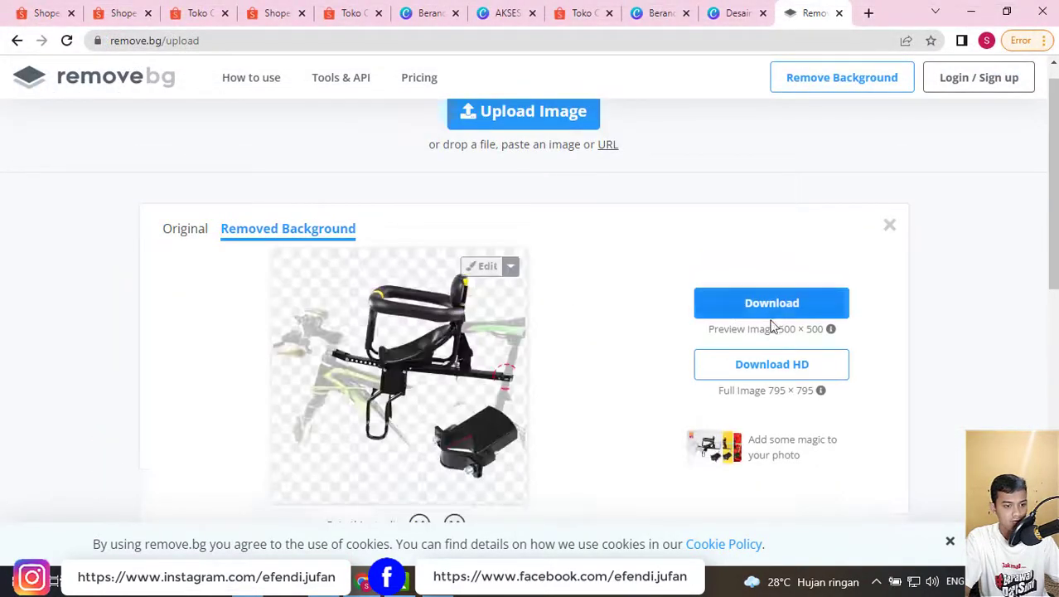
left_click(768, 314)
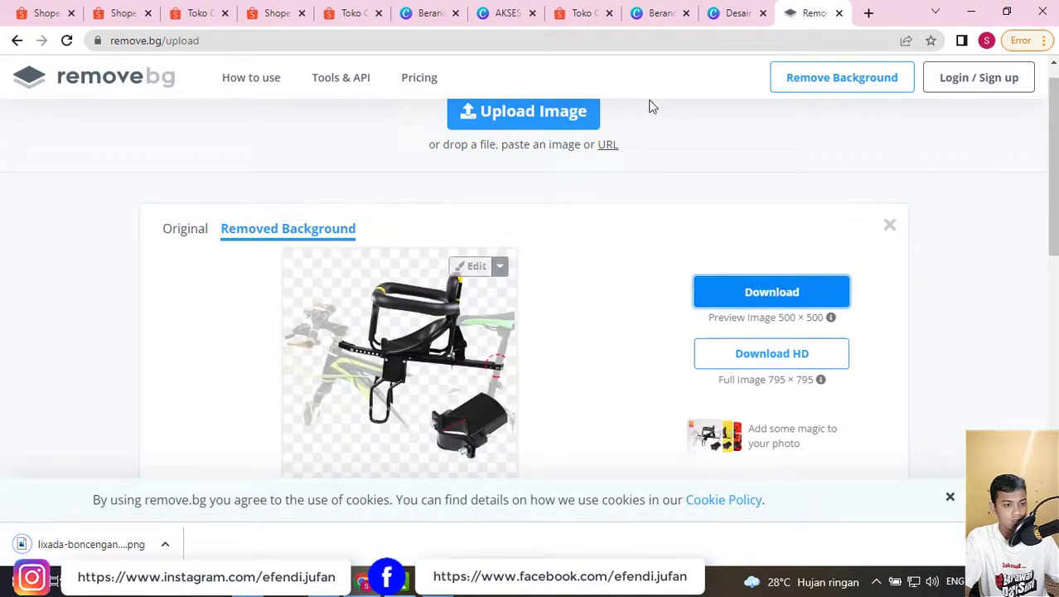
- Return to the Canva banner and upload lixada-boncengan-depan-anak-sepeda-lipat-mtb-gunung-aluminium-z1-removebg-preview.png from Downloads
left_click(723, 14)
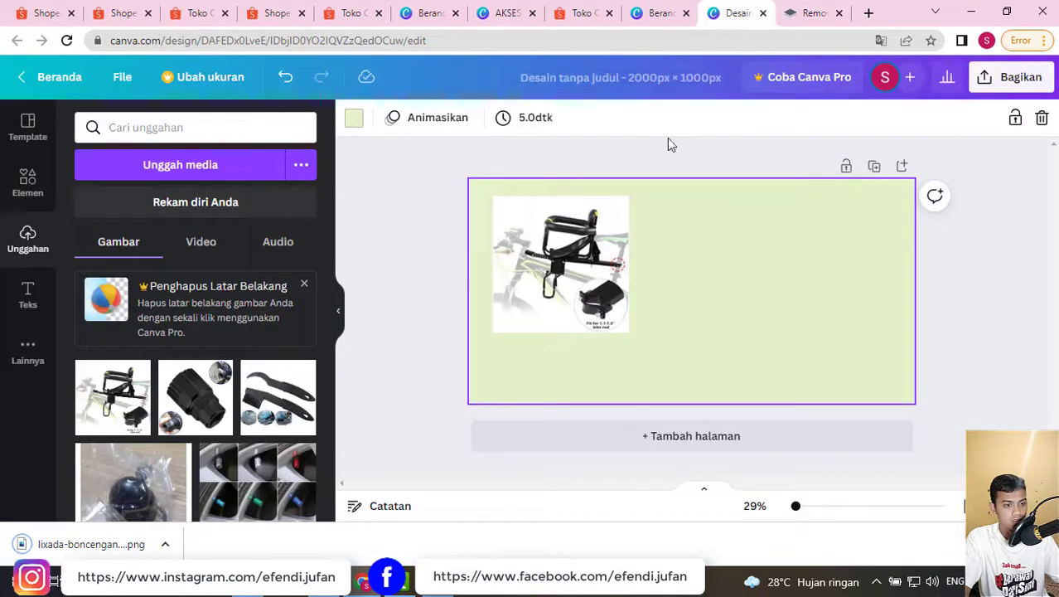
left_click(126, 176)
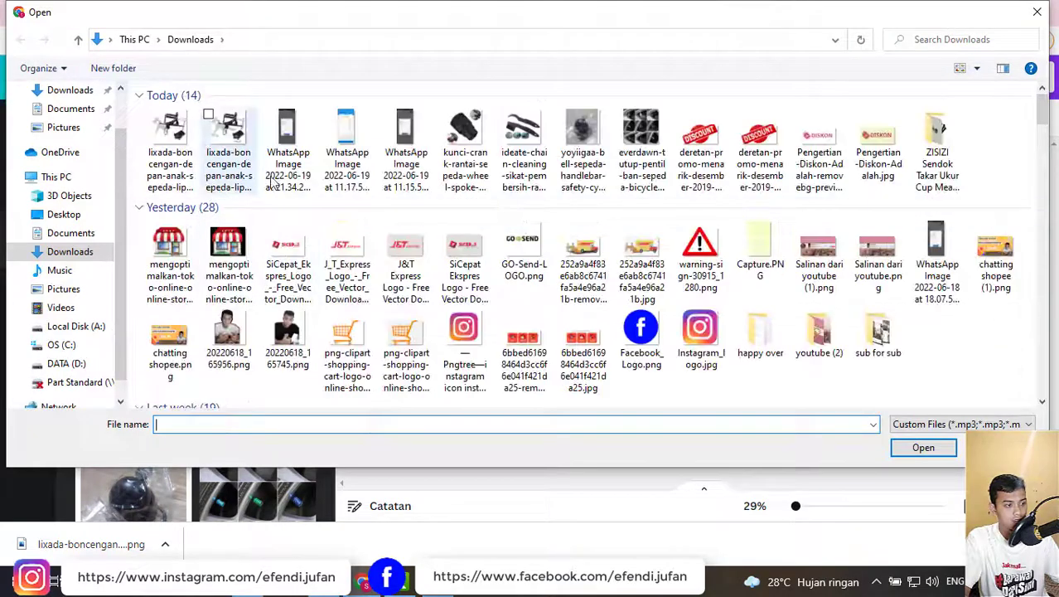
left_click(154, 149)
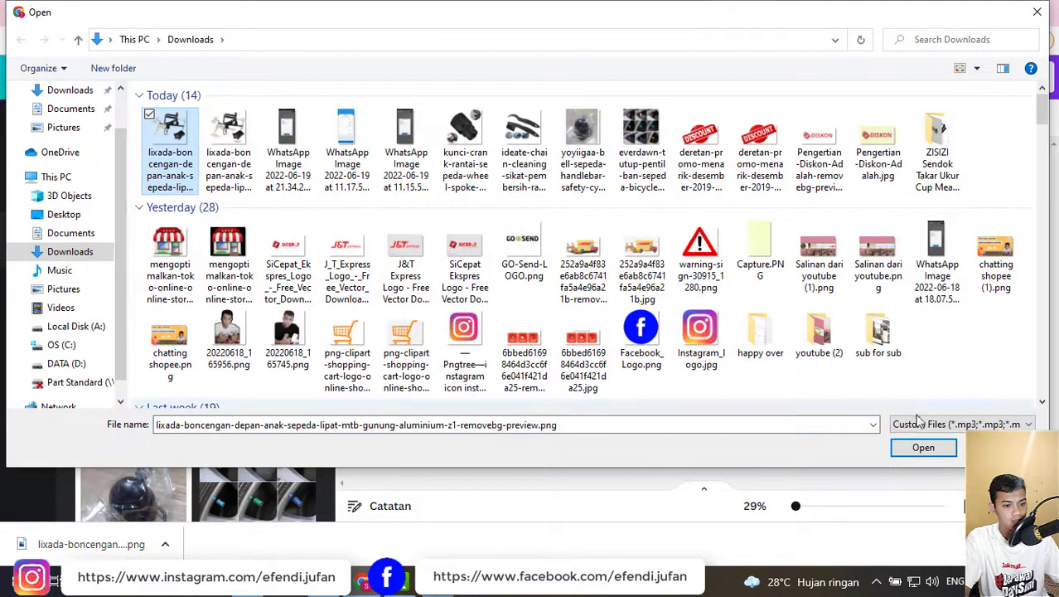
left_click(923, 448)
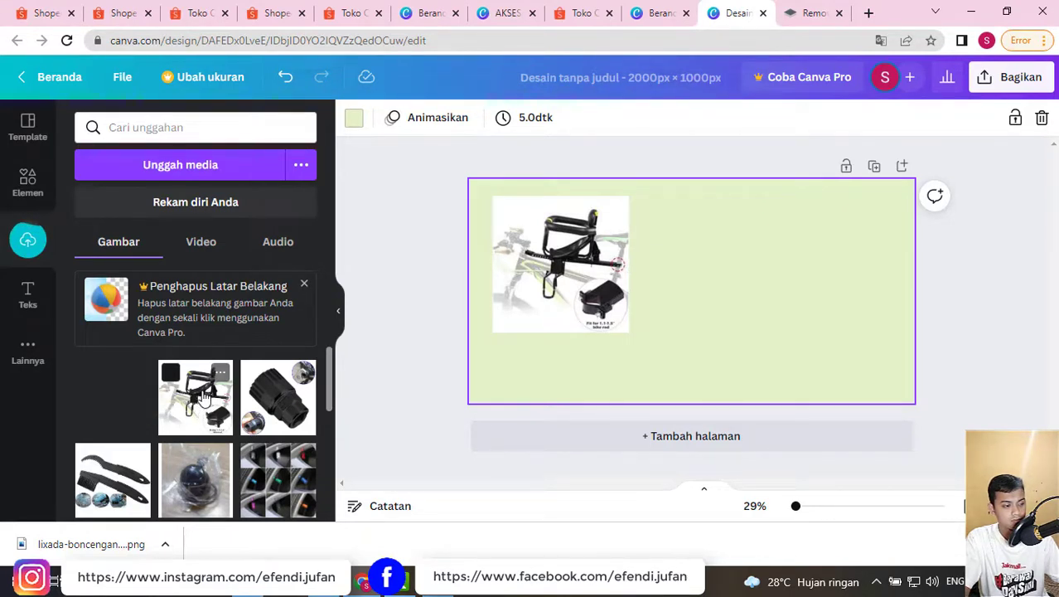
- Place the uploaded background-removed bicycle seat image on the page beside the original picture to compare the two
left_click(120, 406)
left_click_drag(673, 306, 699, 279)
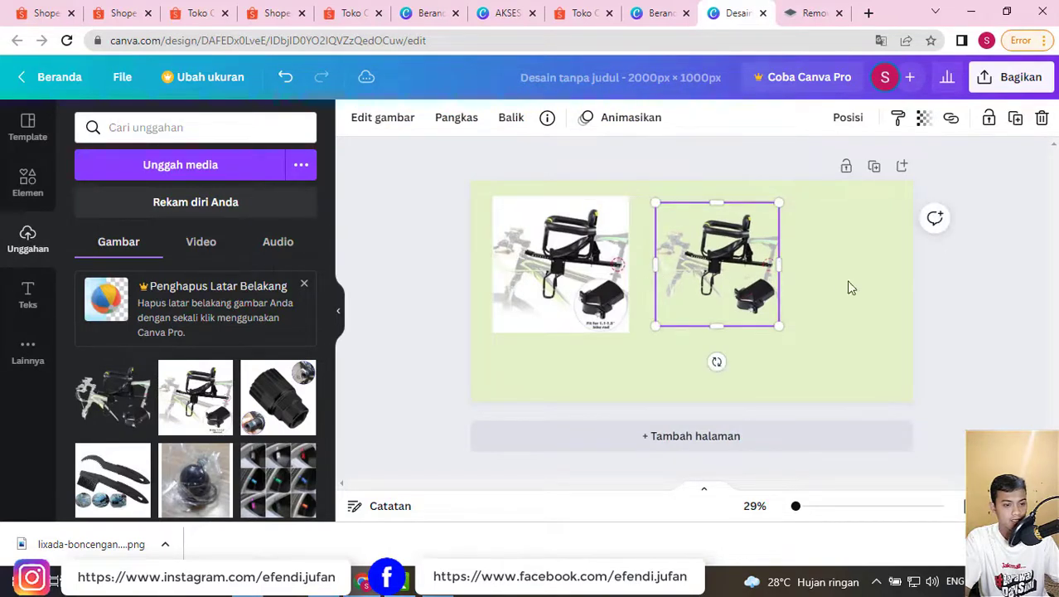
left_click(597, 284)
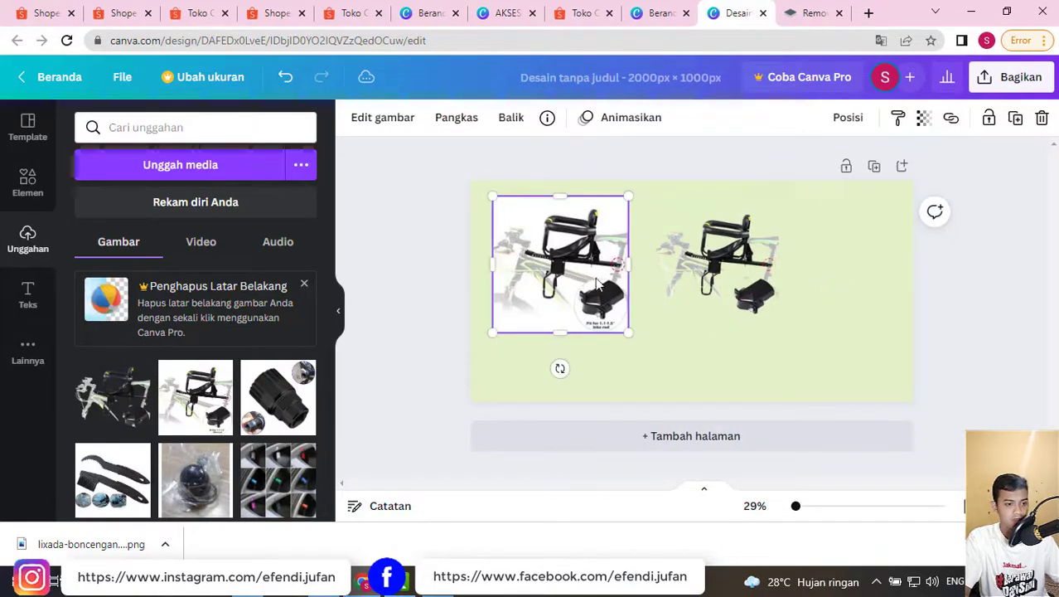
left_click(717, 264)
double_click(572, 266)
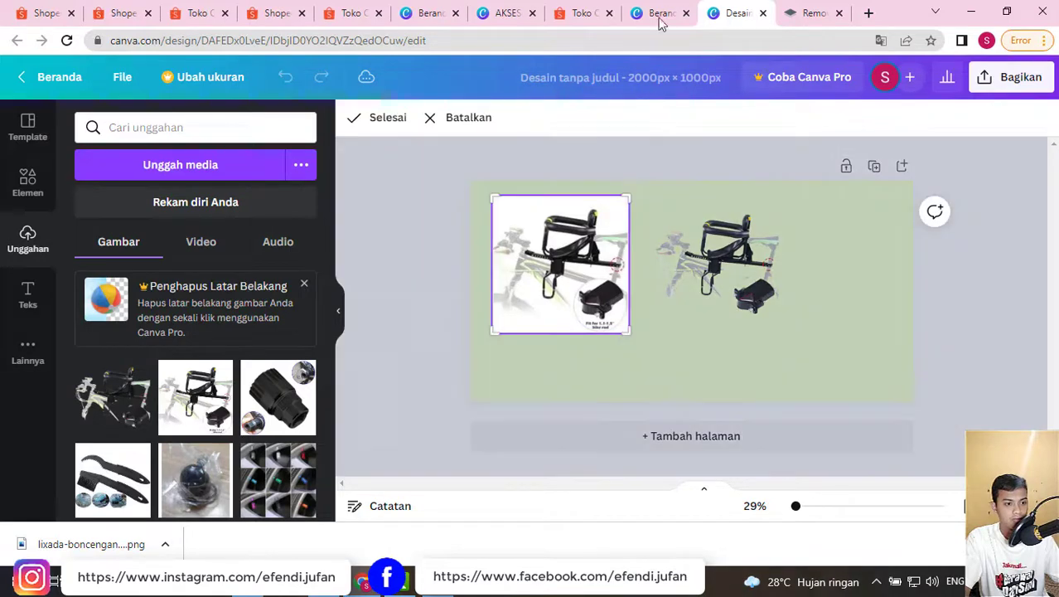
- Open the AKSESORIS SEPEDA design from the recent designs and examine how its product pictures and title are arranged
left_click(661, 20)
left_click(737, 15)
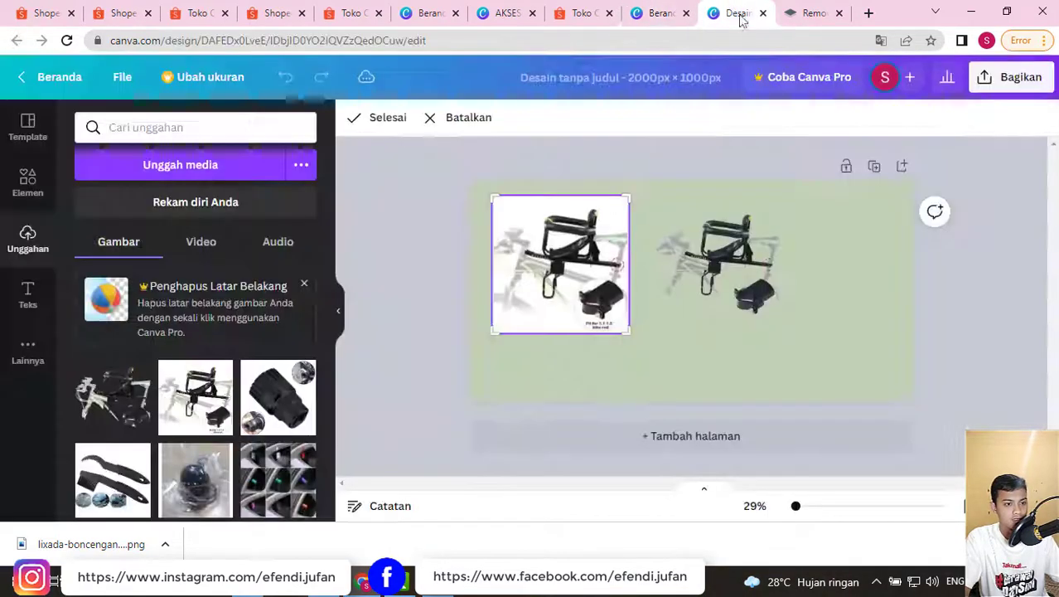
left_click(661, 14)
scroll(473, 394, "down", 1)
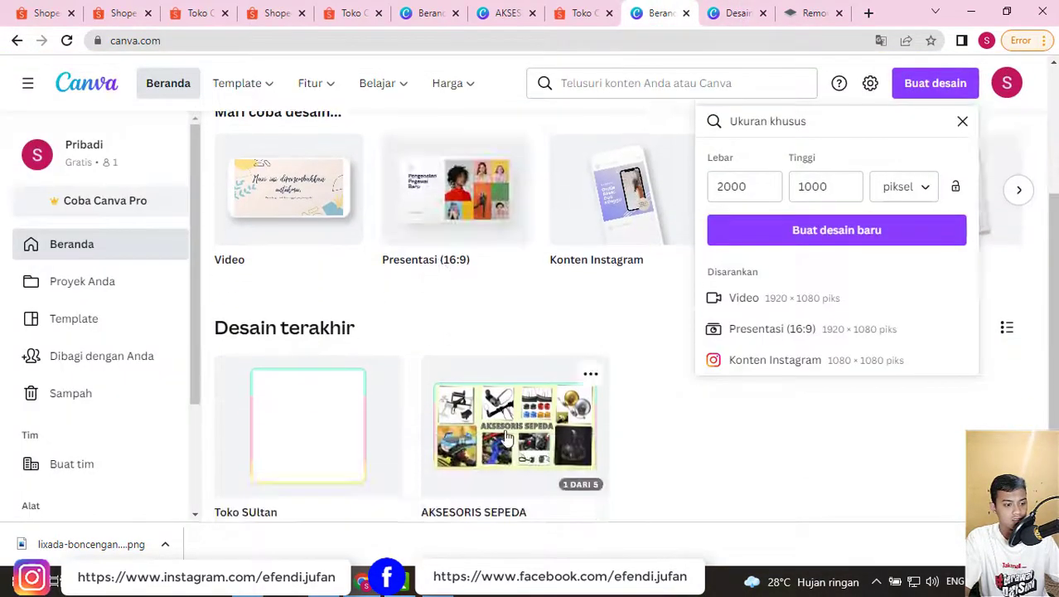
left_click(507, 437)
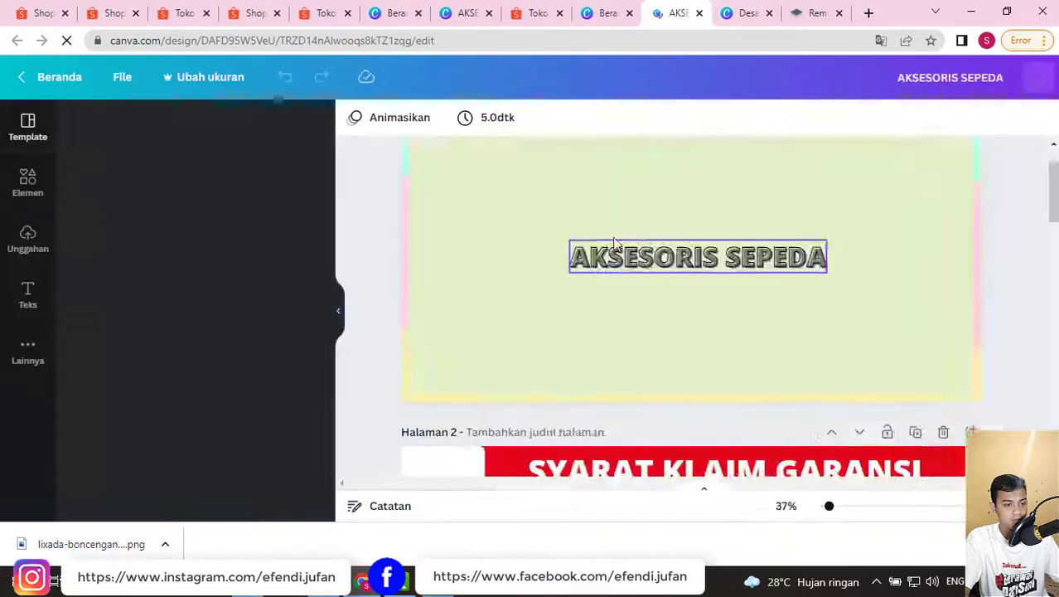
left_click(659, 249)
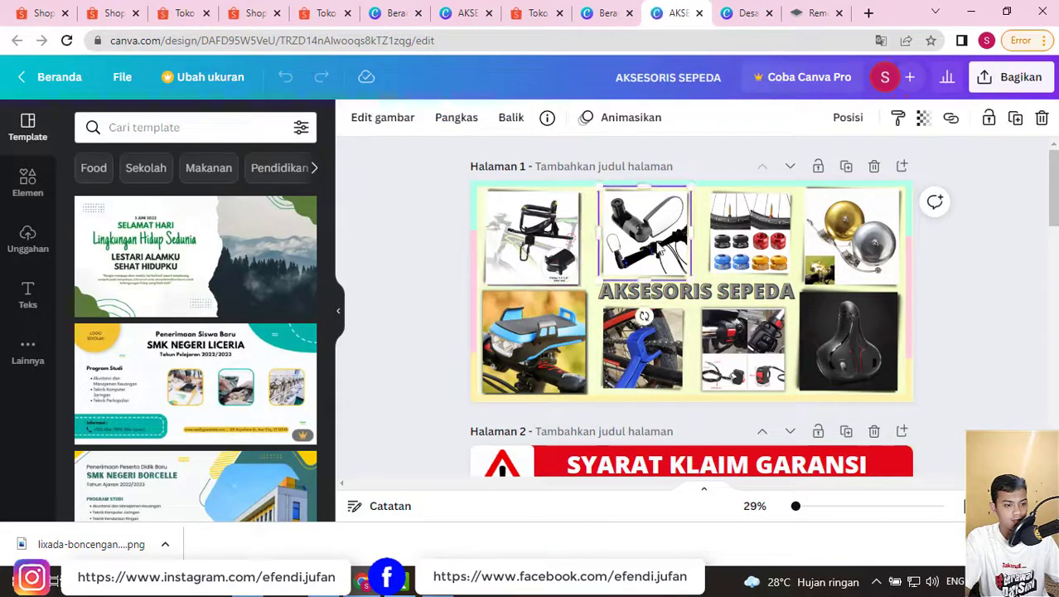
left_click(838, 247)
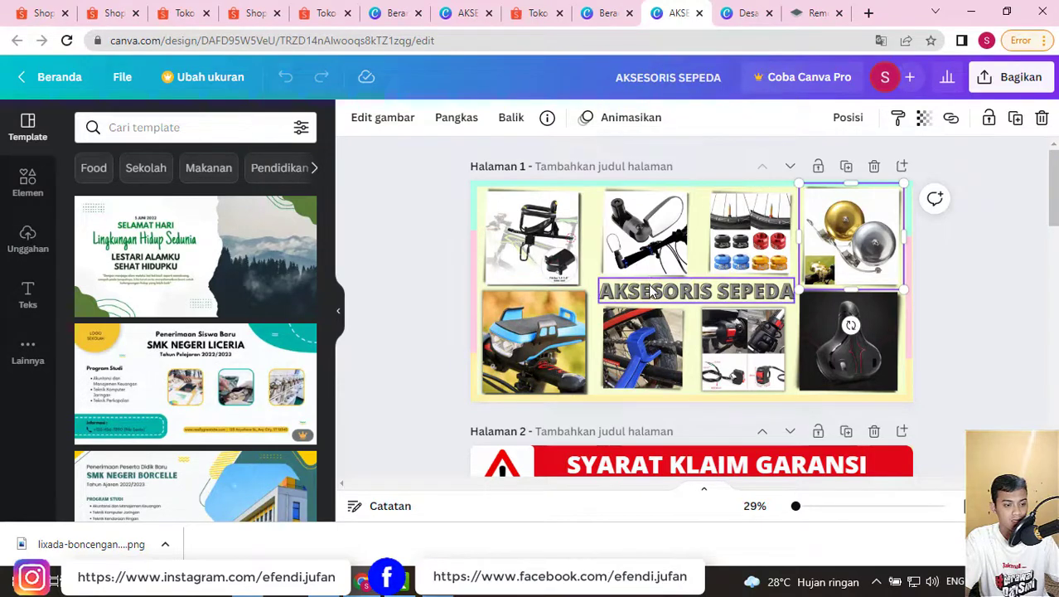
left_click(652, 292)
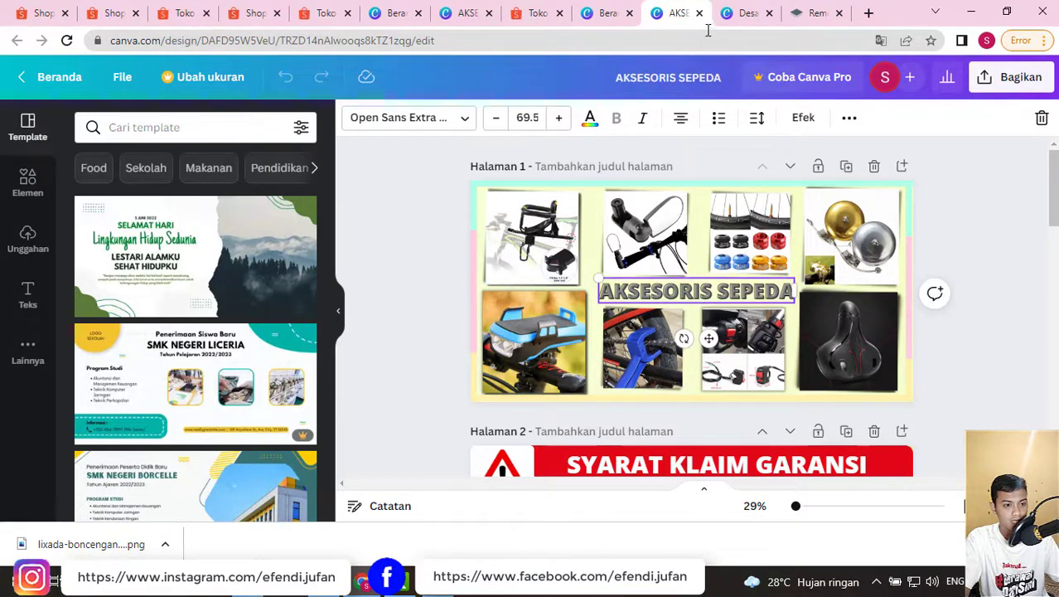
- Return to the untitled 2000px × 1000px design and delete the background-removed bicycle seat image
left_click(745, 12)
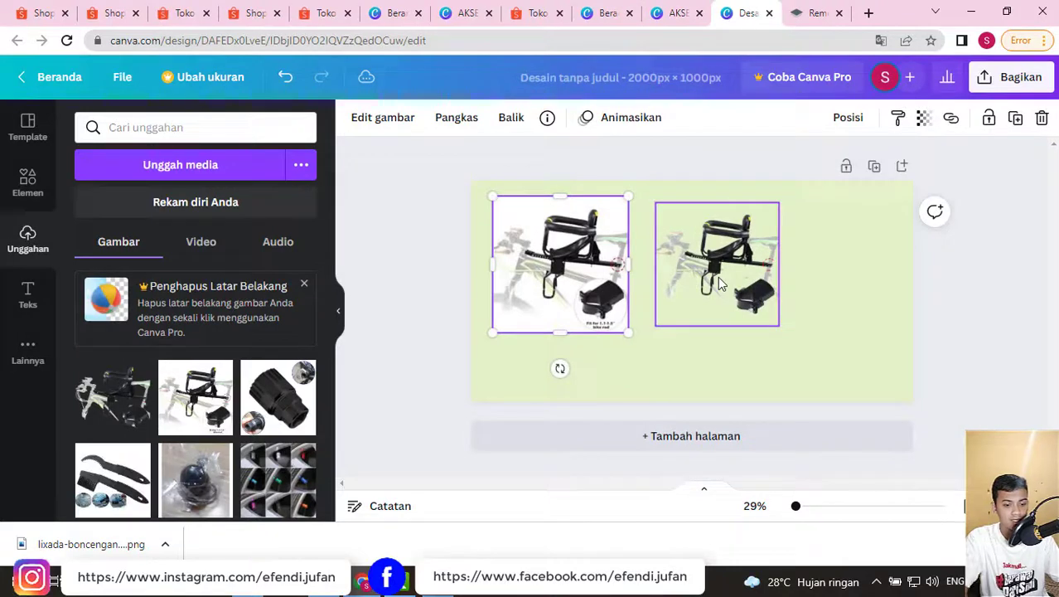
key("Delete")
key("ctrl+z")
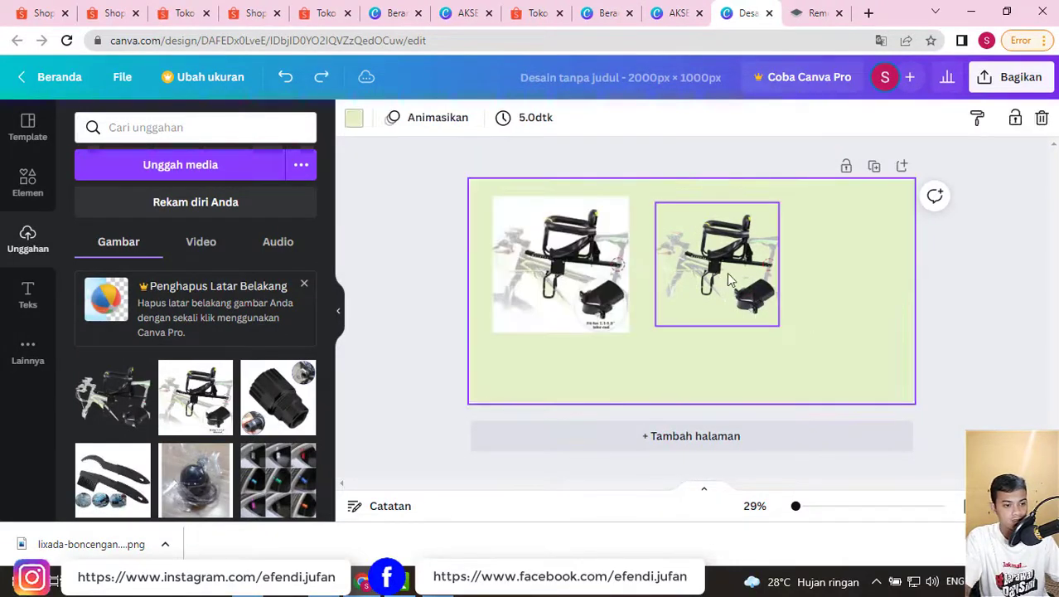
left_click(727, 272)
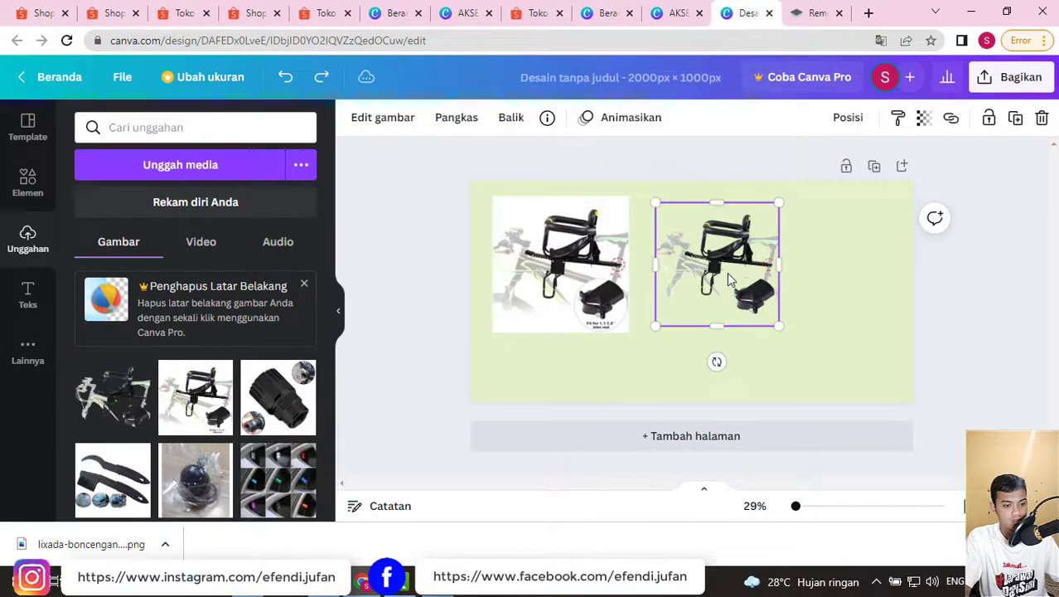
left_click(1042, 119)
- Move the bicycle seat picture to the page's upper-left corner and shrink it to just under half the page height
left_click_drag(552, 254, 537, 244)
left_click_drag(615, 324, 578, 285)
left_click(592, 262)
left_click(591, 255)
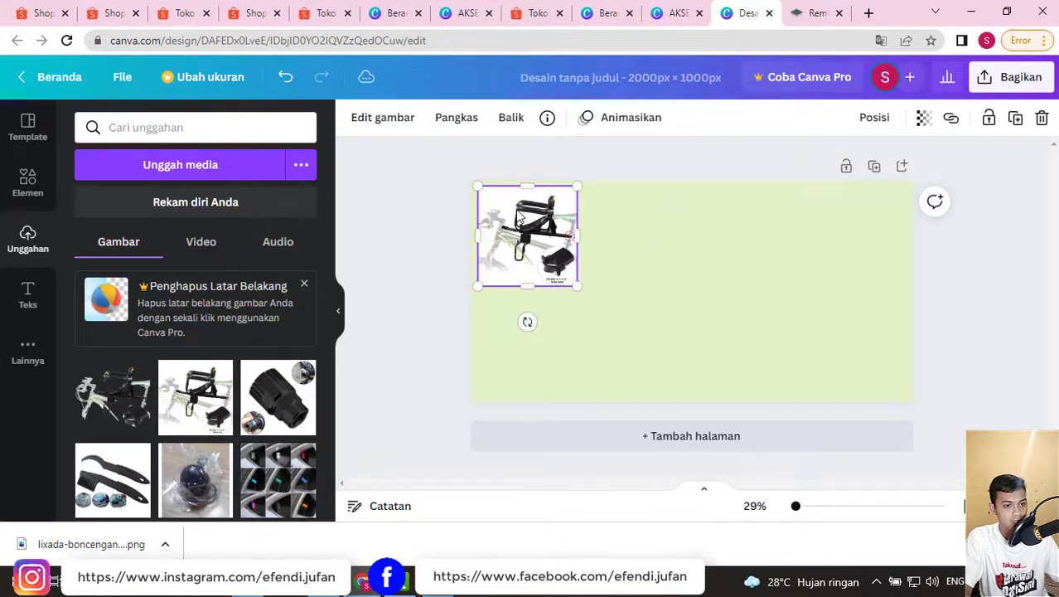
- Add a heading text box, widen it to fit on one line, and move it to the horizontal centre of the page
left_click(28, 299)
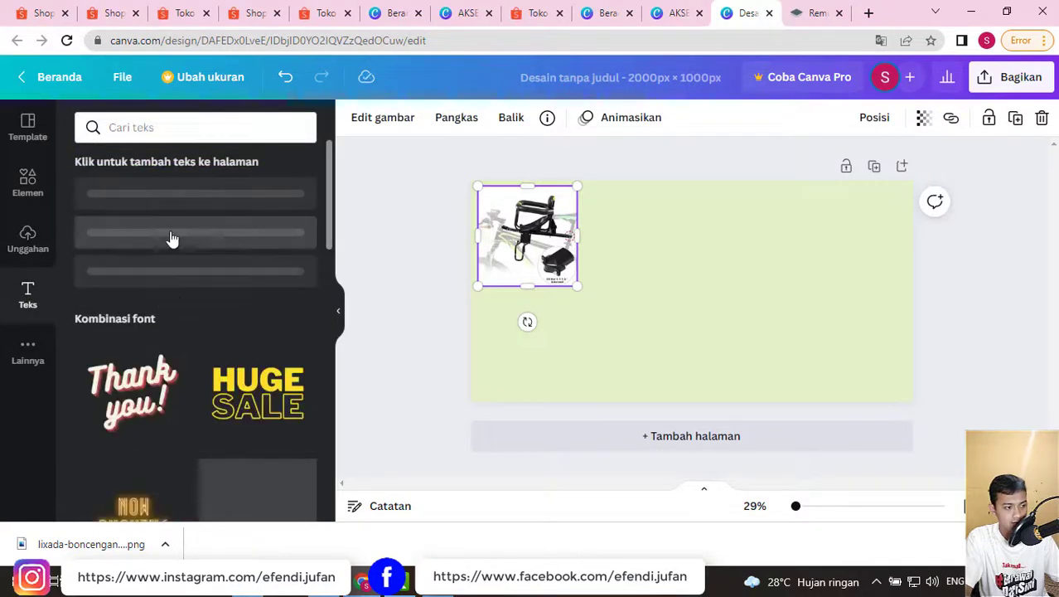
left_click(149, 204)
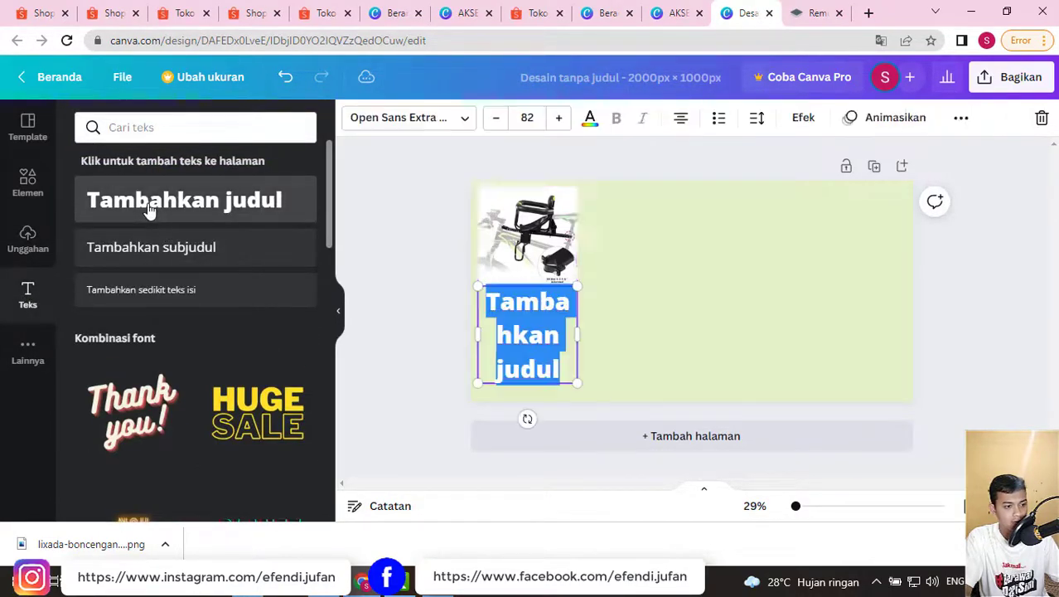
left_click_drag(581, 323, 829, 303)
left_click(714, 315)
left_click_drag(714, 315, 747, 300)
- Replace the heading's placeholder text with "aksesoris sepeda"
double_click(749, 303)
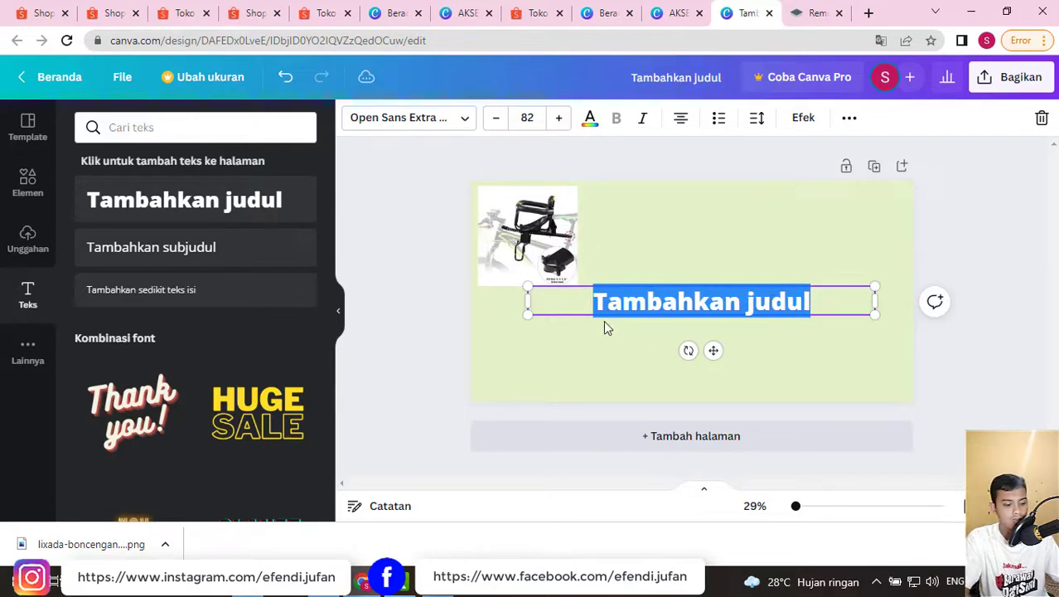
type("akse")
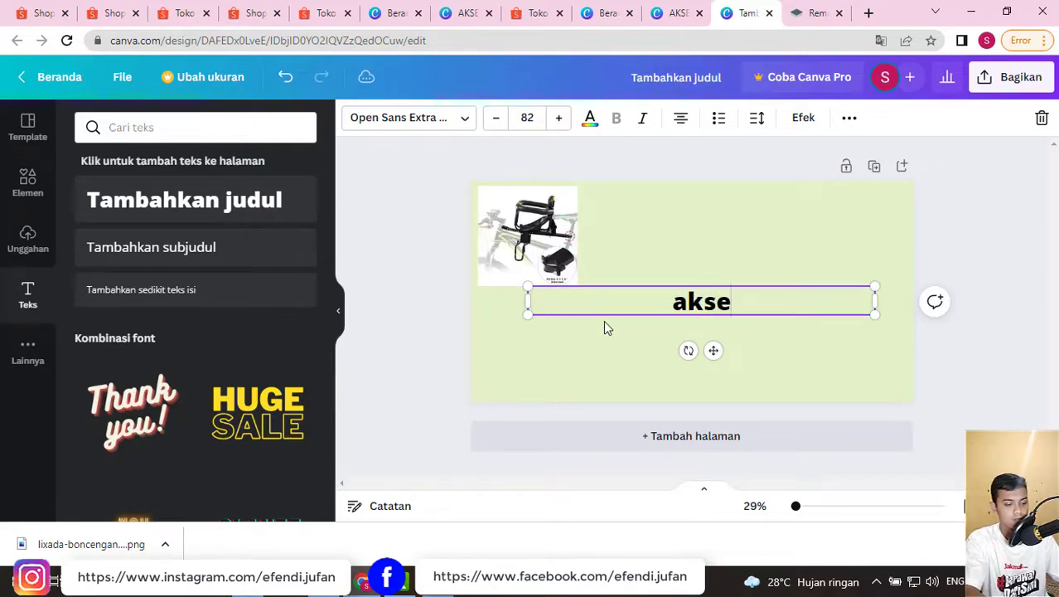
type("soris sepeda")
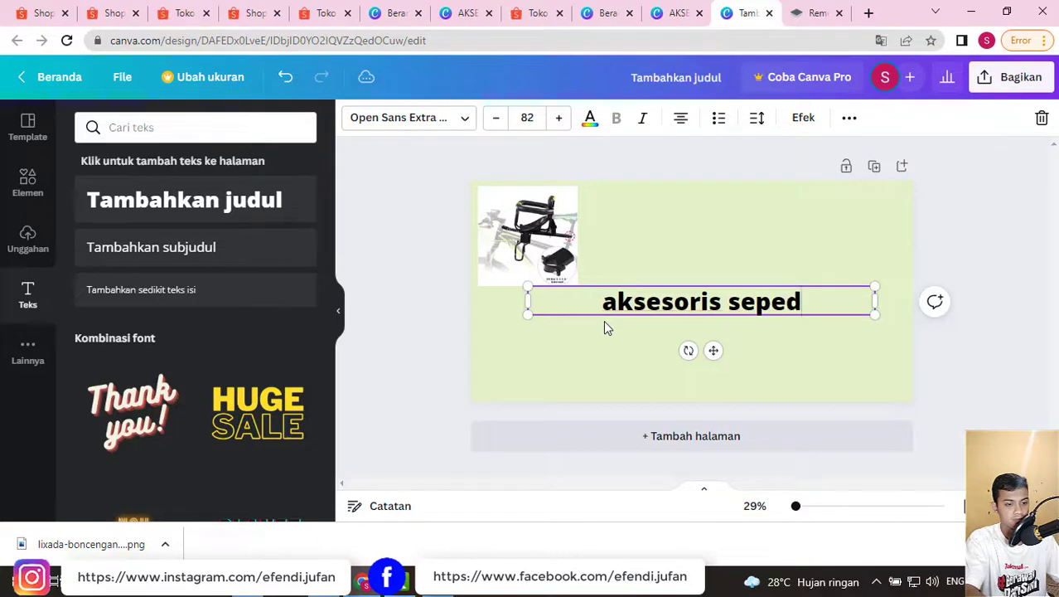
left_click(638, 272)
left_click(661, 307)
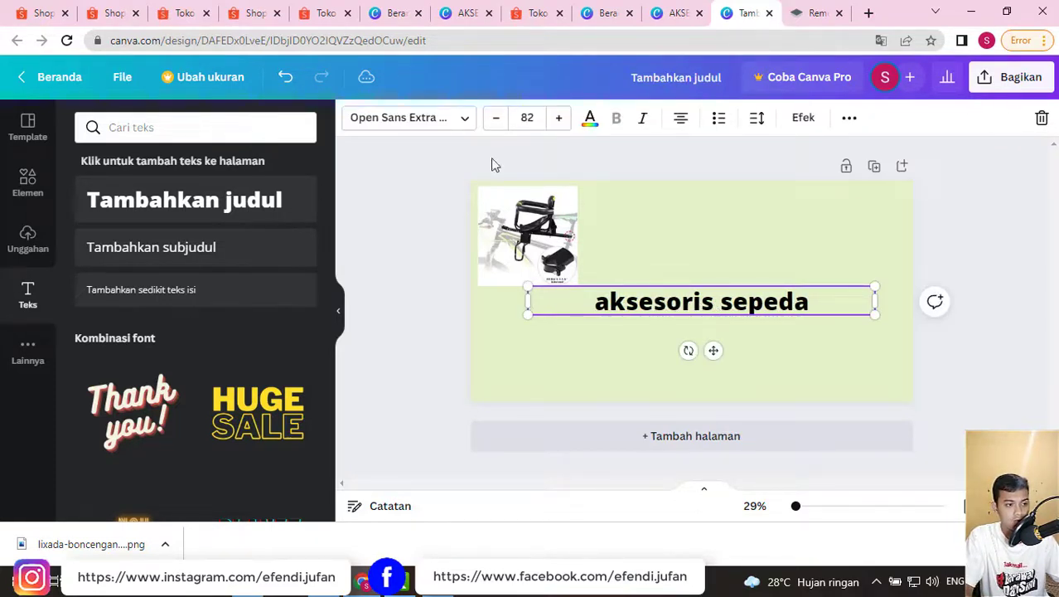
- Change the heading's font to Chau Philomene
left_click(465, 120)
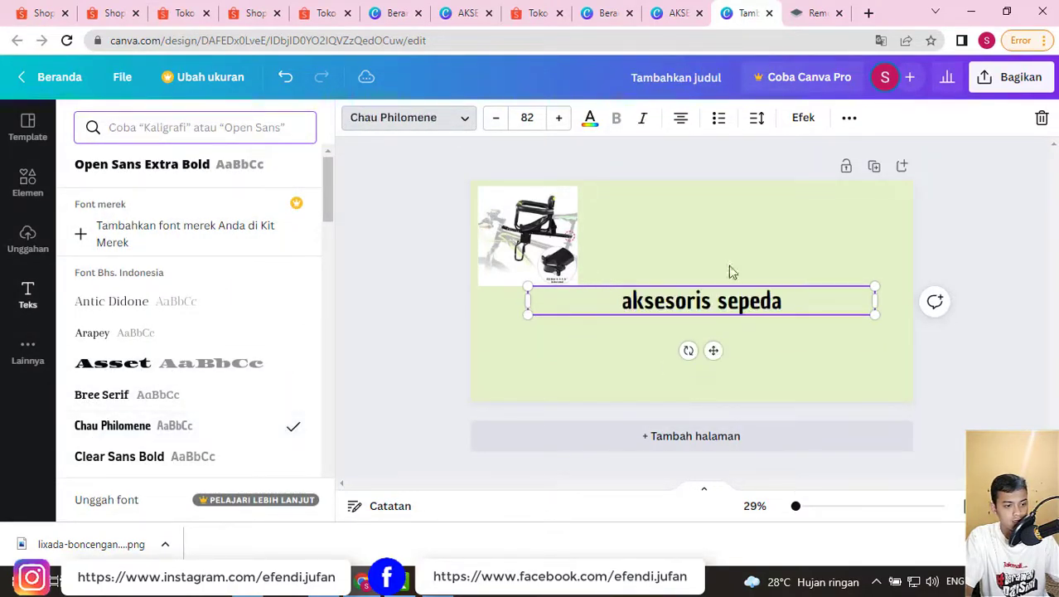
left_click(727, 309)
left_click(729, 261)
left_click(791, 316)
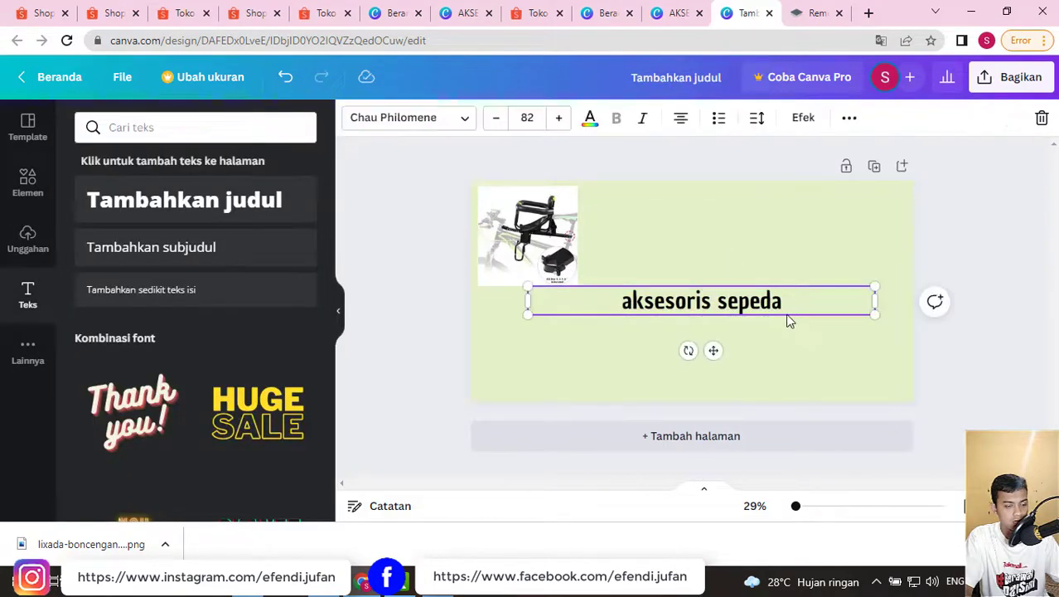
- Try the Latar Belakang, Echo, Timbul and Bayangan effects on the heading, then set its style back to Tidak ada
left_click(798, 120)
left_click(280, 416)
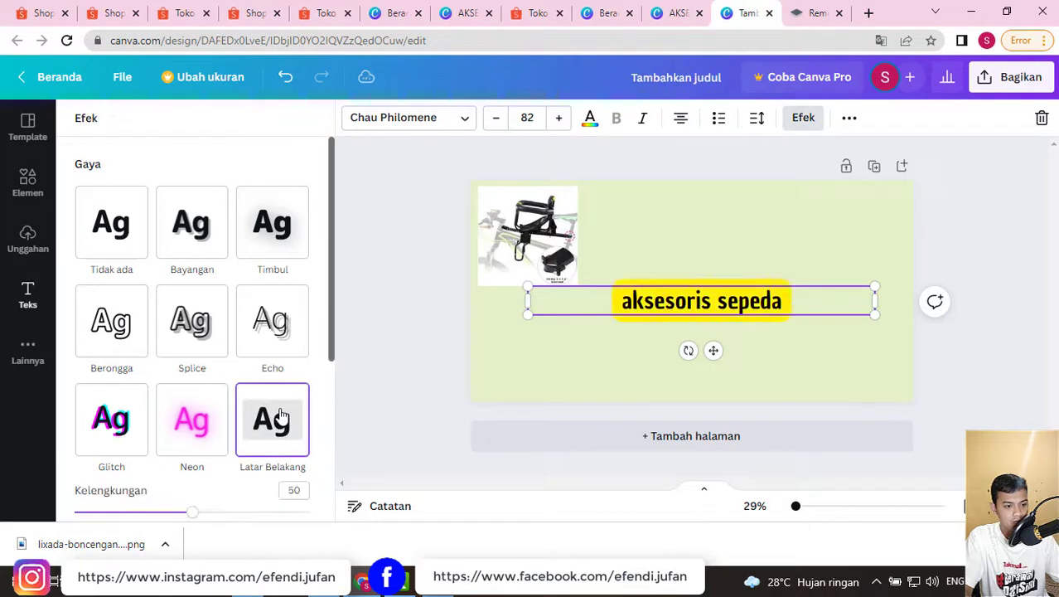
left_click(269, 342)
left_click(249, 242)
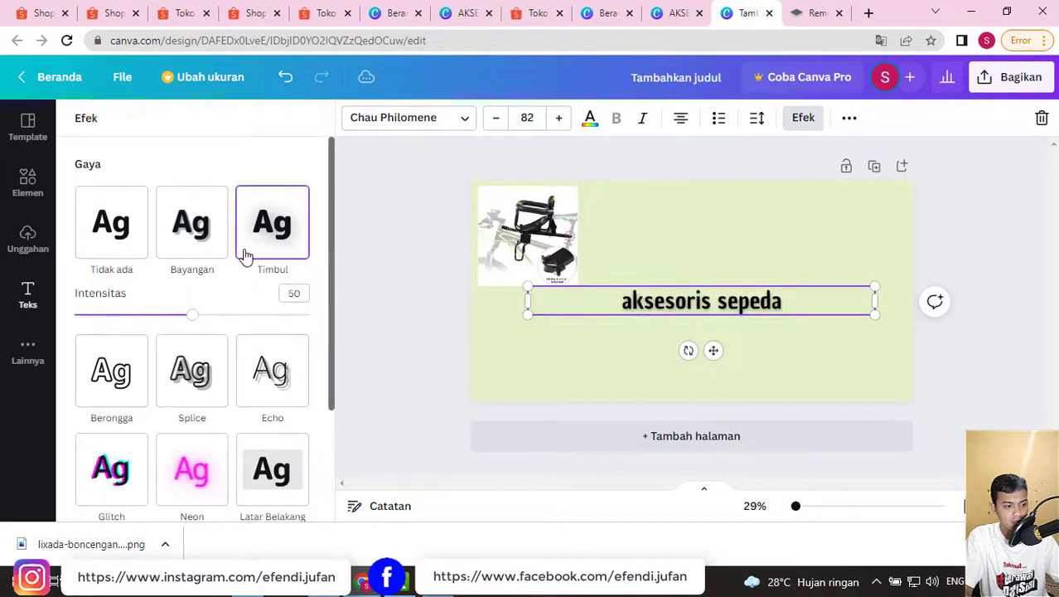
left_click(217, 244)
left_click(124, 232)
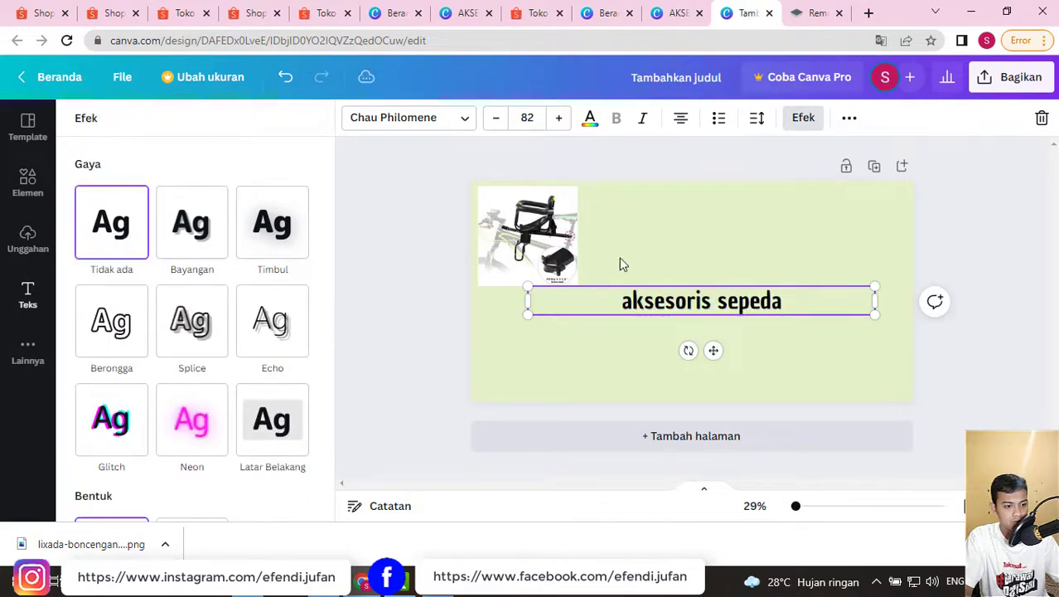
- Curve the heading with the Lengkungkan shape, try the Latar Belakang style, and apply Glitch instead
scroll(190, 418, "down", 3)
left_click(196, 439)
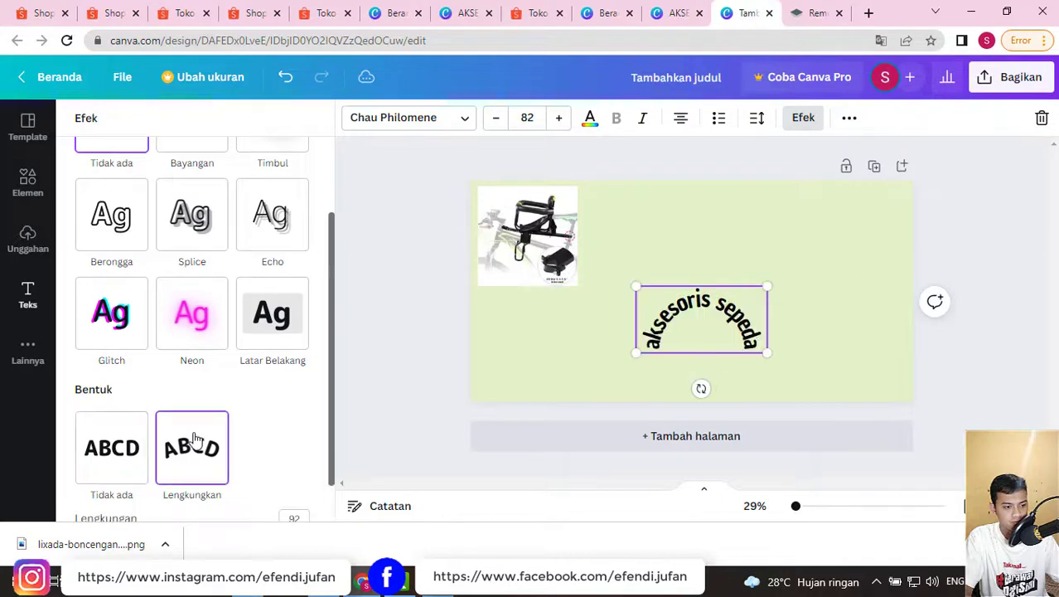
left_click(250, 342)
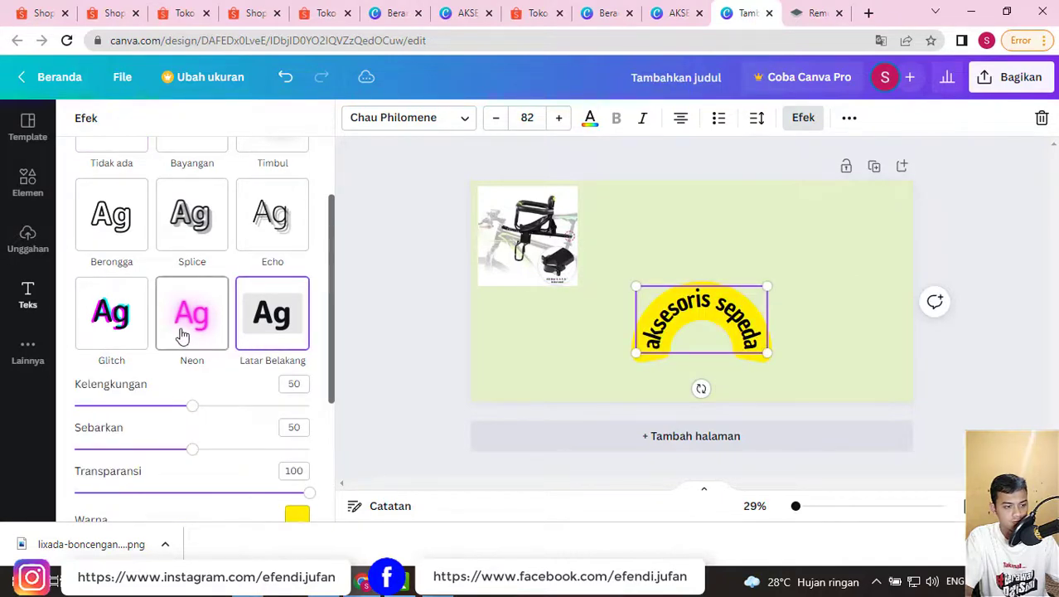
left_click(108, 315)
key("Escape")
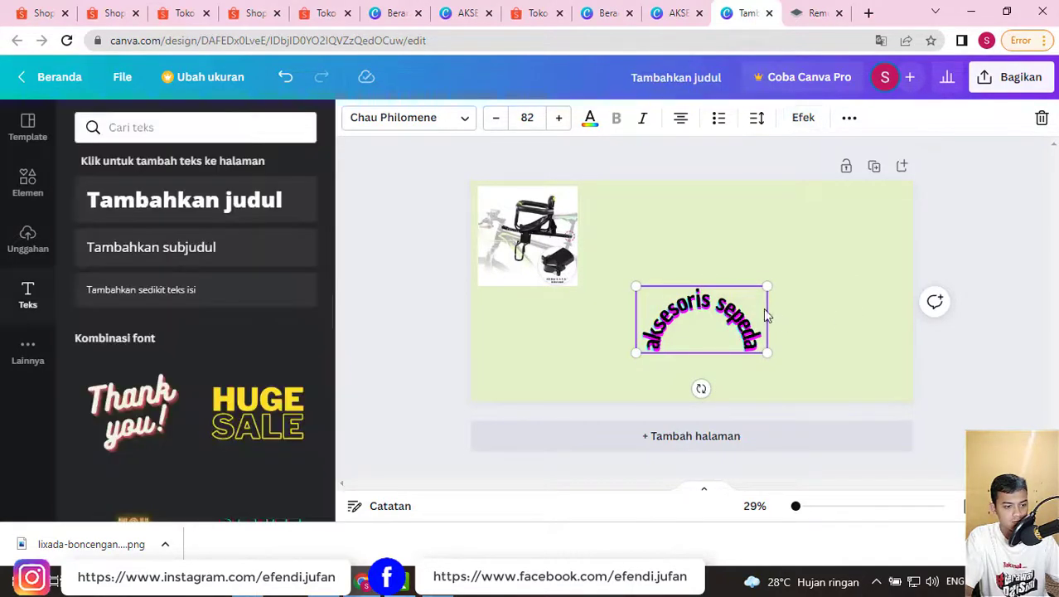
- Delete the curved "aksesoris sepeda" heading from the page
left_click(729, 250)
left_click(717, 313)
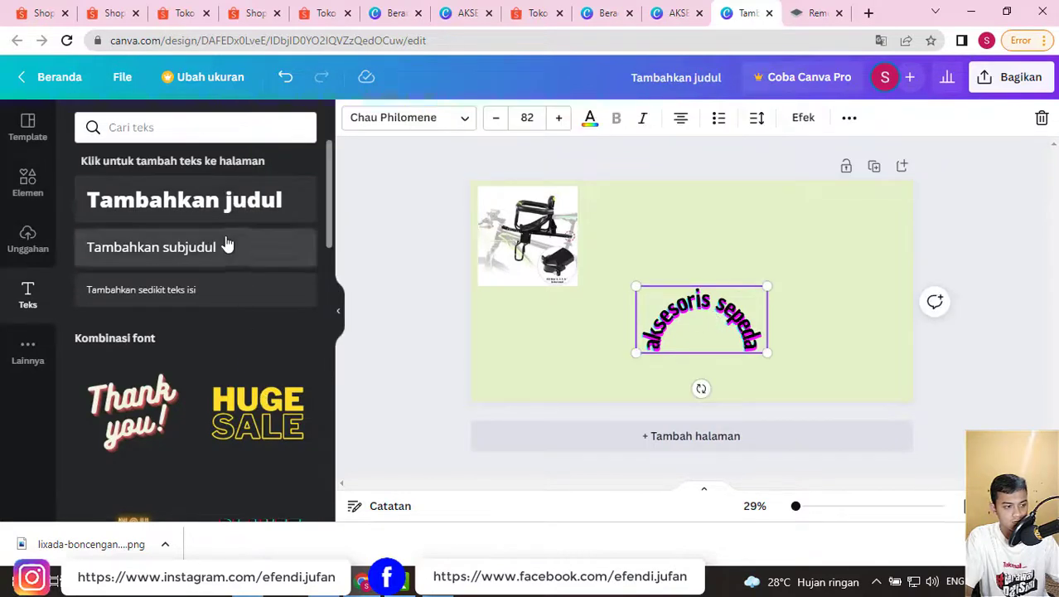
key("Escape")
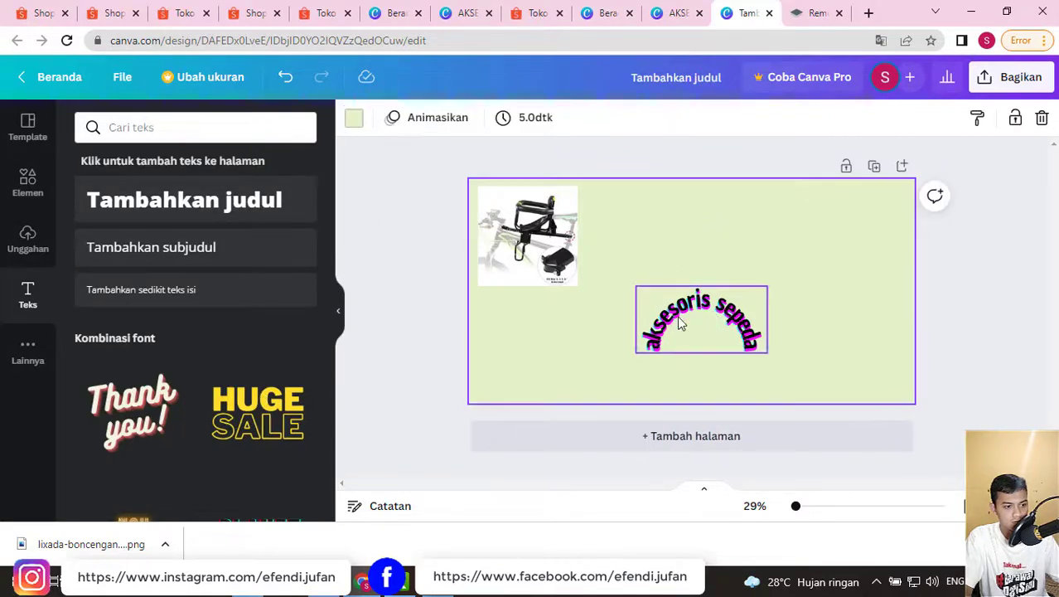
left_click(678, 323)
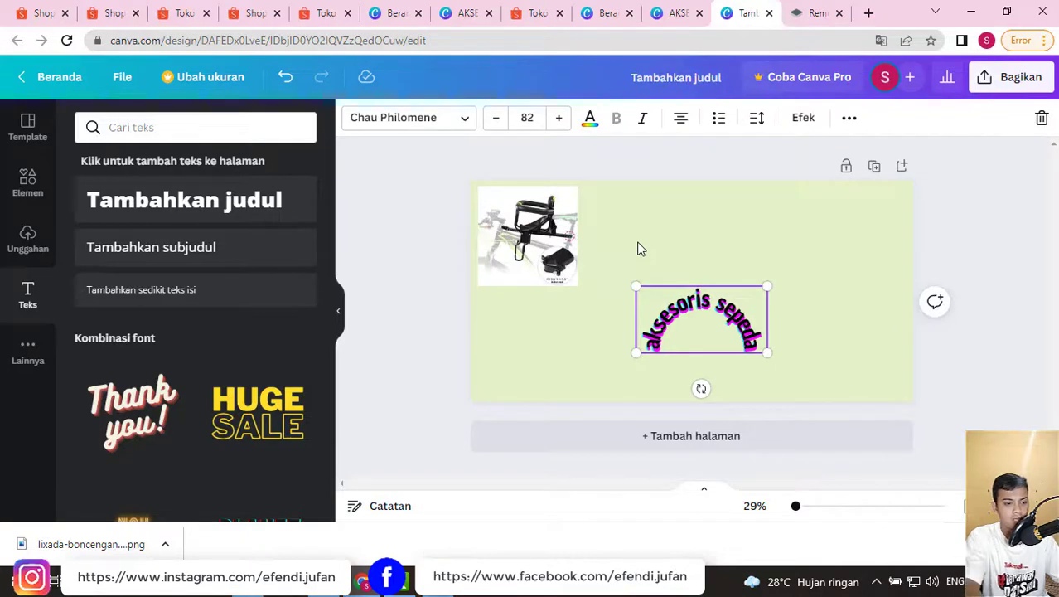
key("Delete")
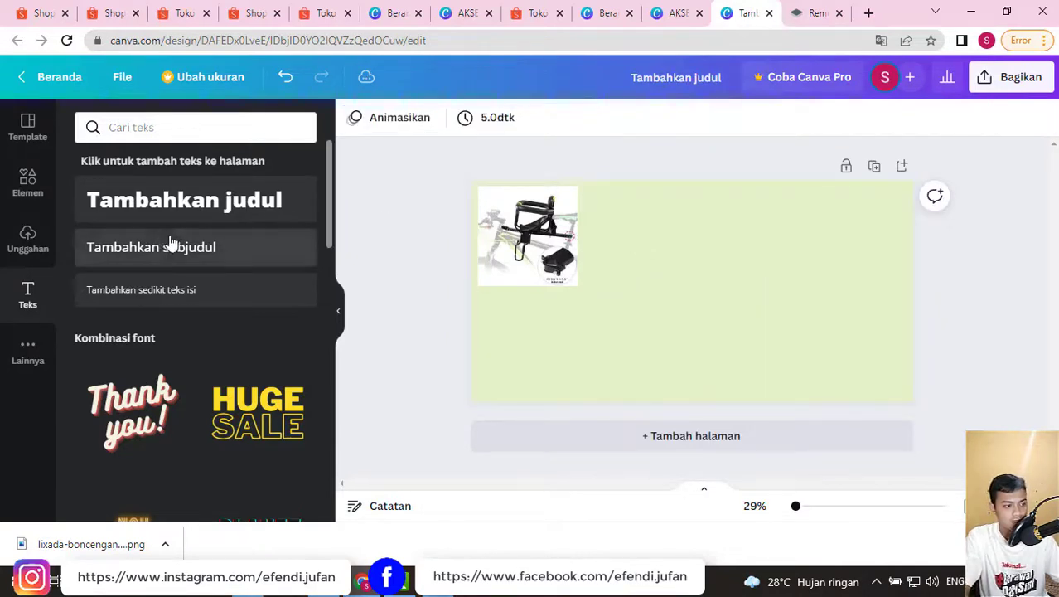
- Add a new heading text box and position it at the centre of the page
left_click(183, 200)
left_click(673, 244)
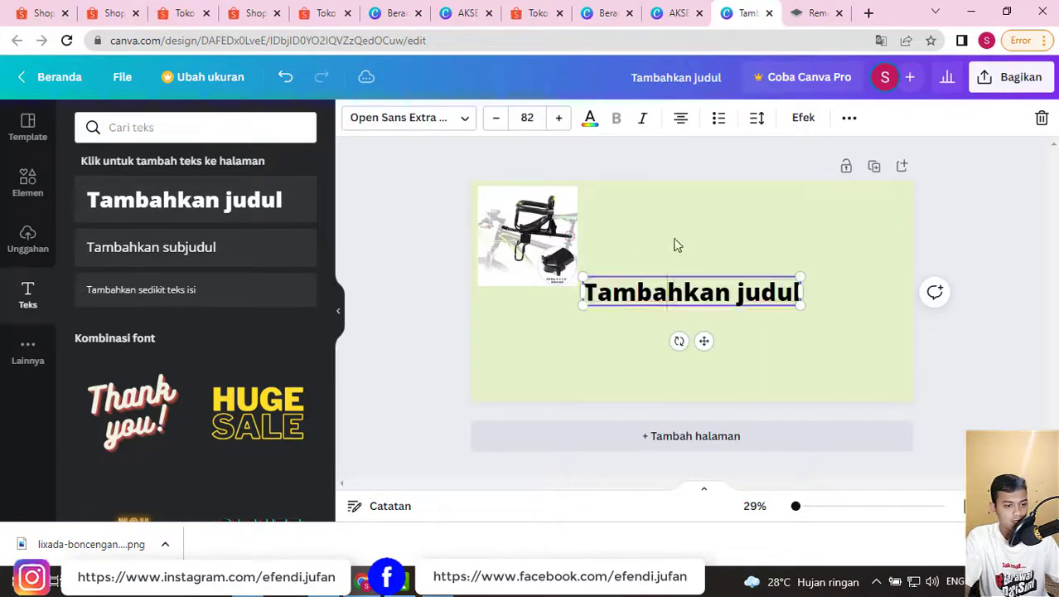
left_click(672, 291)
key("ctrl+a")
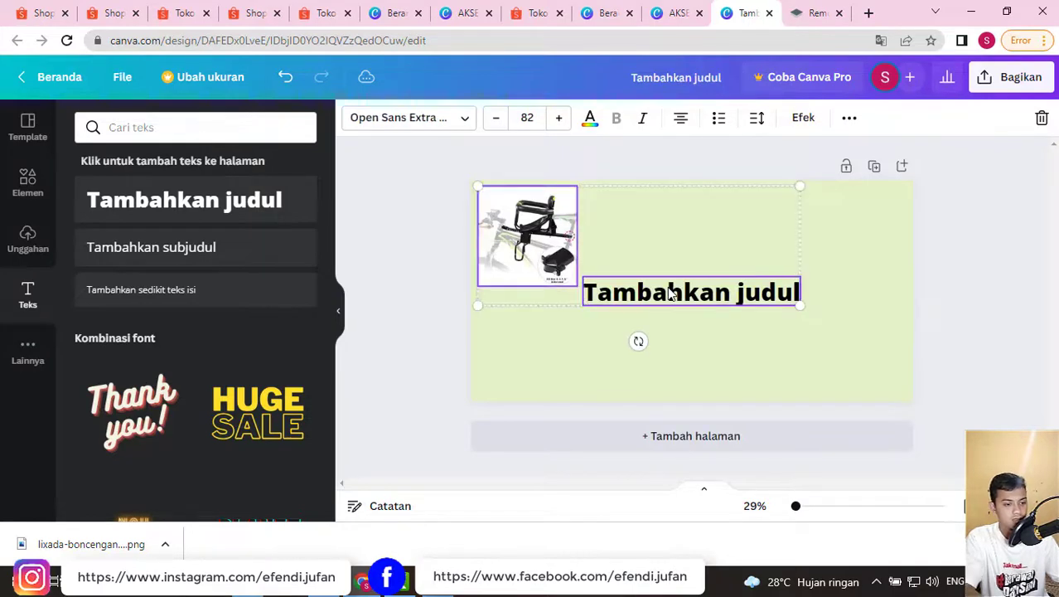
left_click(699, 348)
left_click(695, 290)
left_click_drag(695, 290, 703, 300)
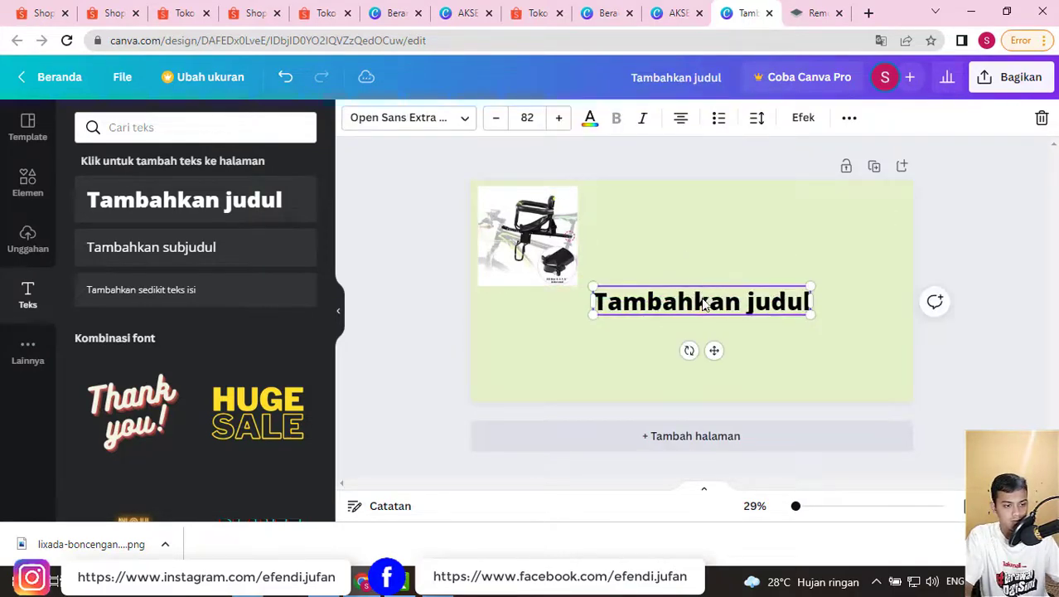
- Replace the heading's placeholder text with "aksesoris sepeda" and shift the heading slightly up near the page centre
left_click(704, 300)
type("akse")
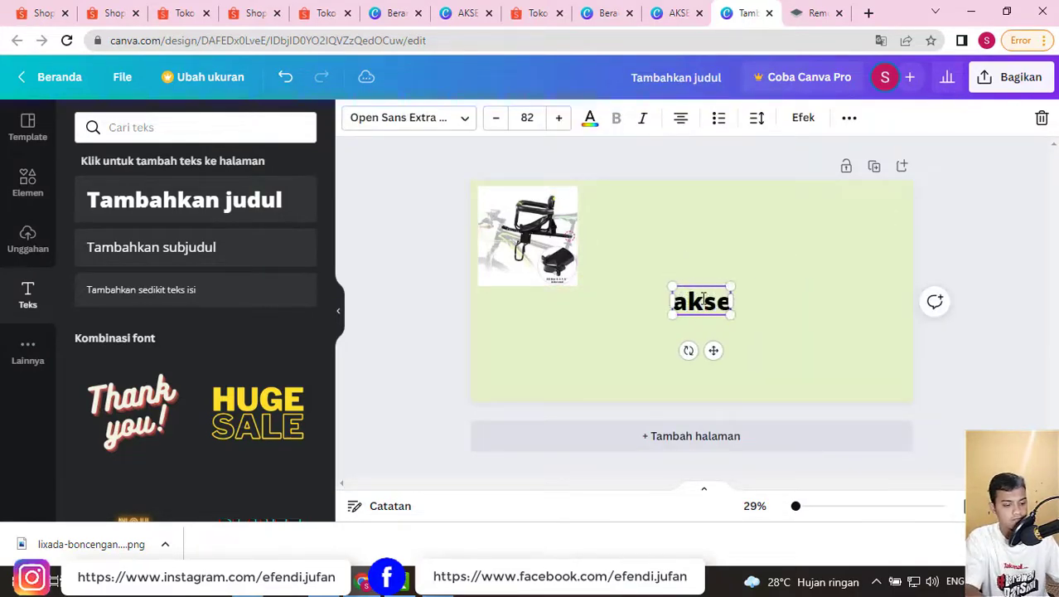
type("soris sepeda")
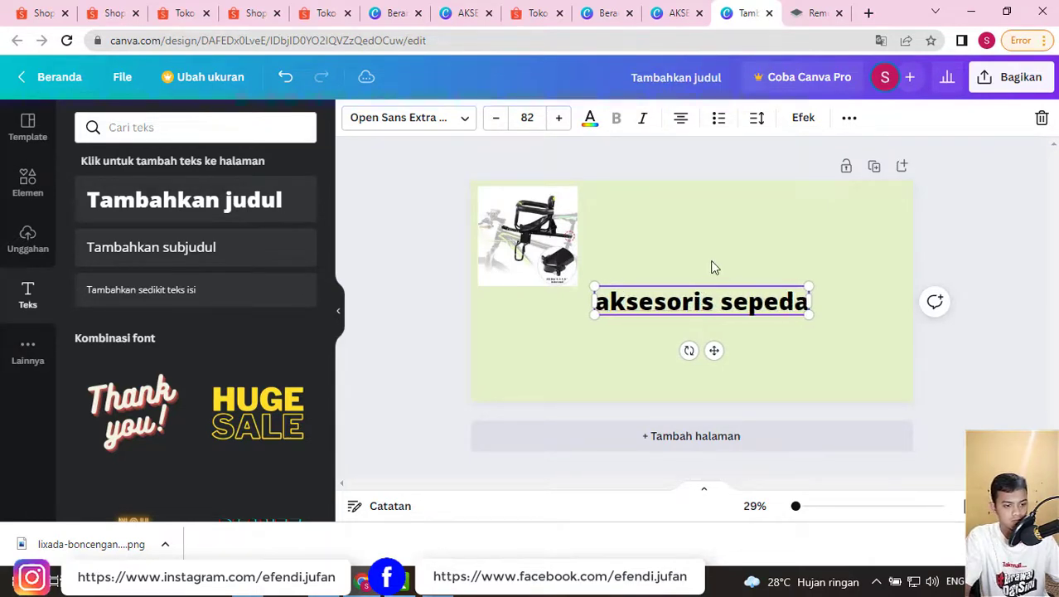
left_click(715, 267)
left_click_drag(730, 302, 734, 293)
left_click(728, 343)
- Apply the Sudut shadow effect from the Bayangan image edits to the child-seat product picture
left_click(545, 240)
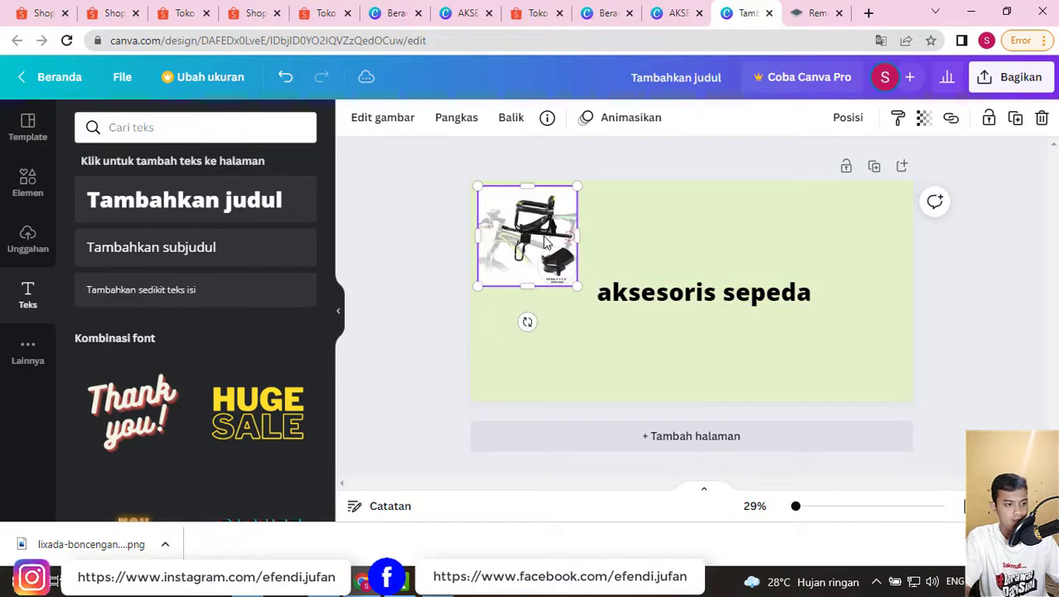
left_click(380, 121)
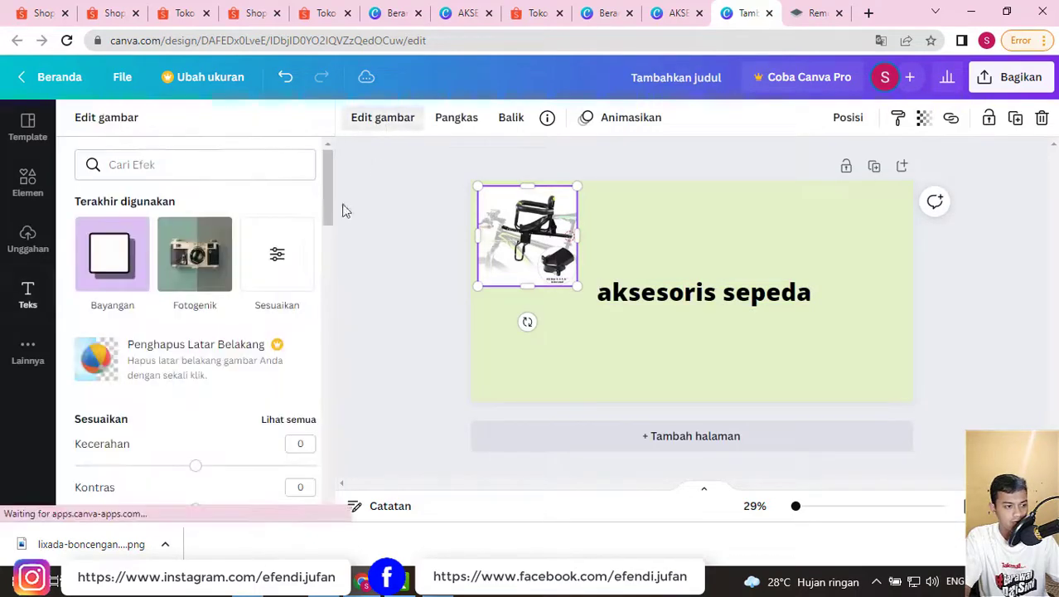
scroll(273, 329, "down", 5)
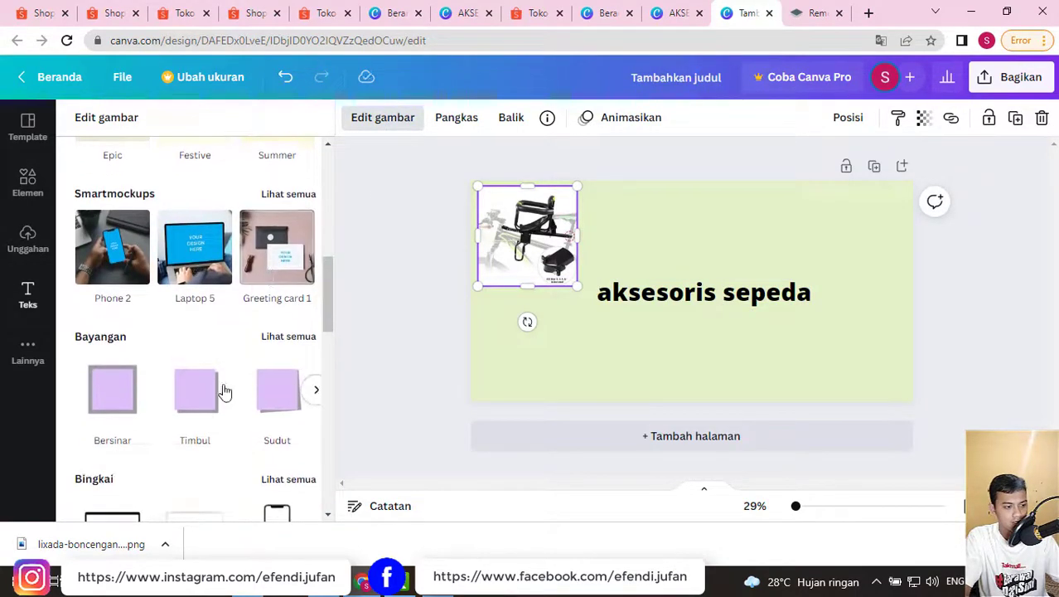
left_click(134, 403)
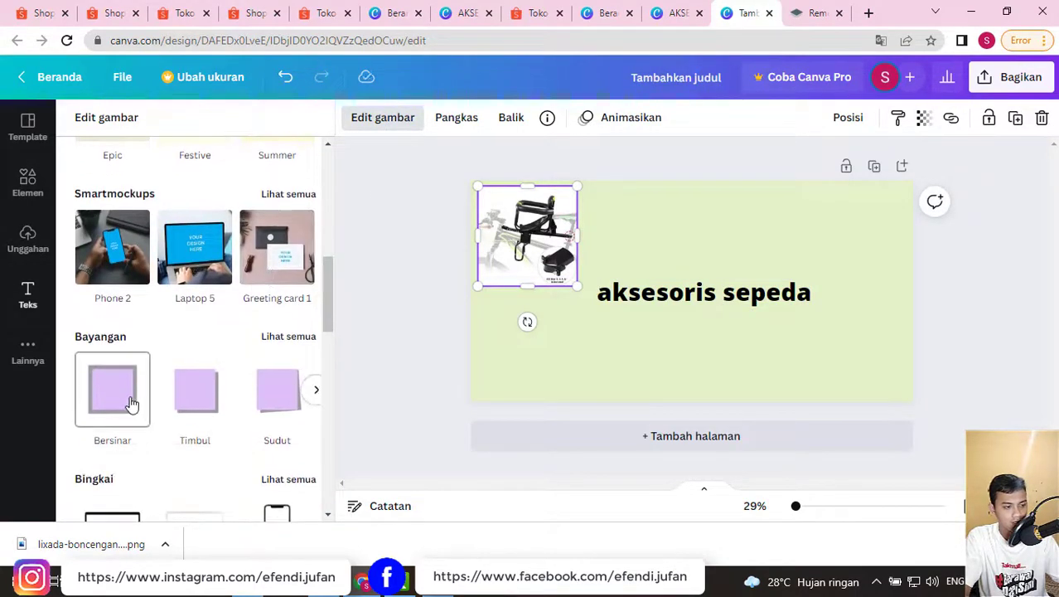
left_click(260, 411)
left_click(580, 367)
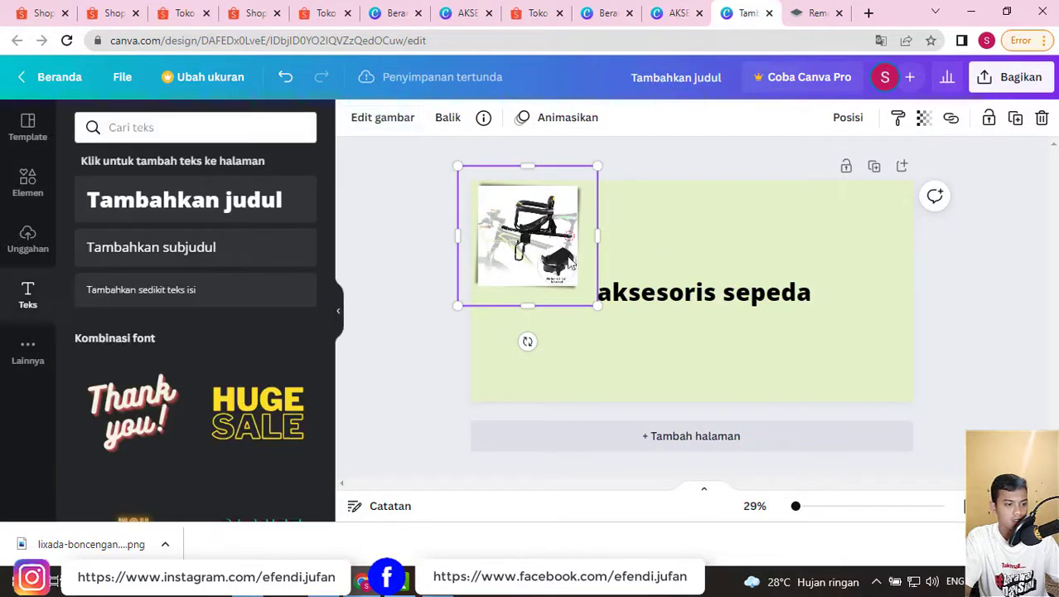
left_click(698, 224)
left_click(555, 243)
left_click(557, 238)
left_click(559, 241)
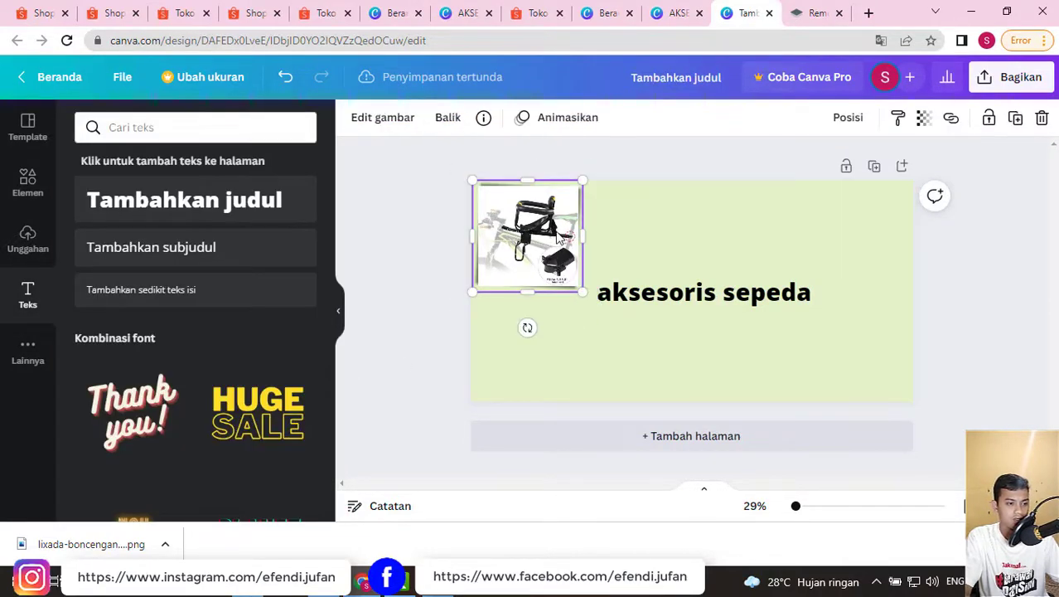
left_click(635, 228)
- Check the border strip on page 1 of the AKSESORIS SEPEDA design, then move the banner's product picture slightly down
left_click(659, 10)
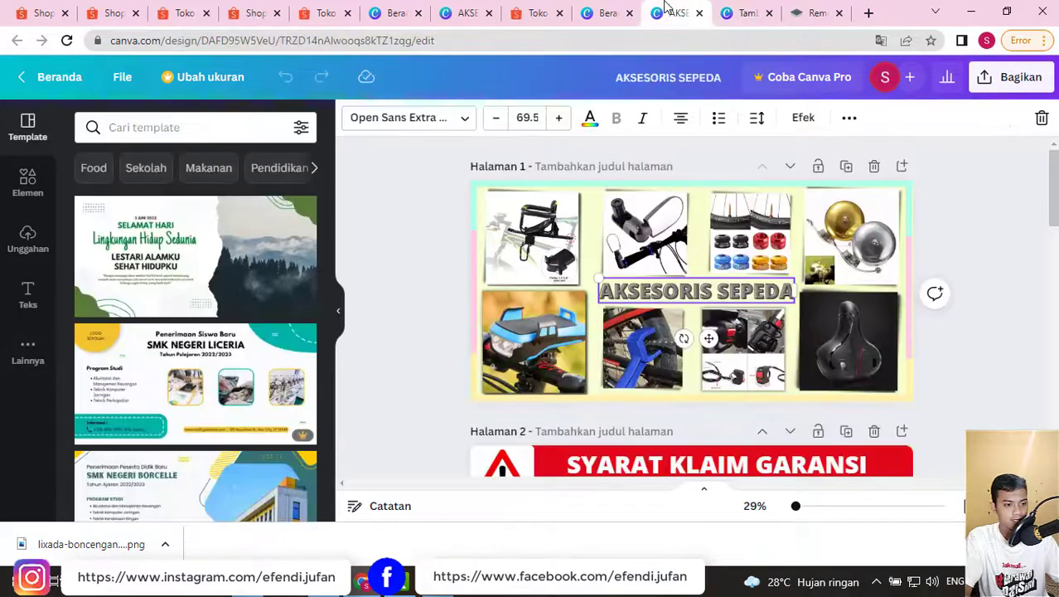
left_click(490, 184)
left_click(742, 12)
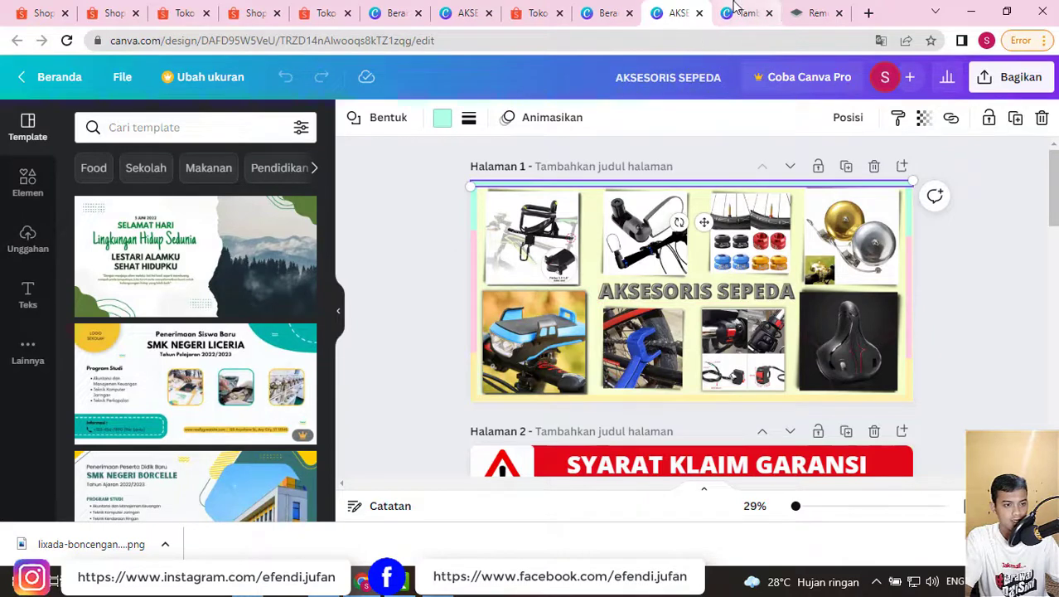
left_click_drag(557, 242, 551, 255)
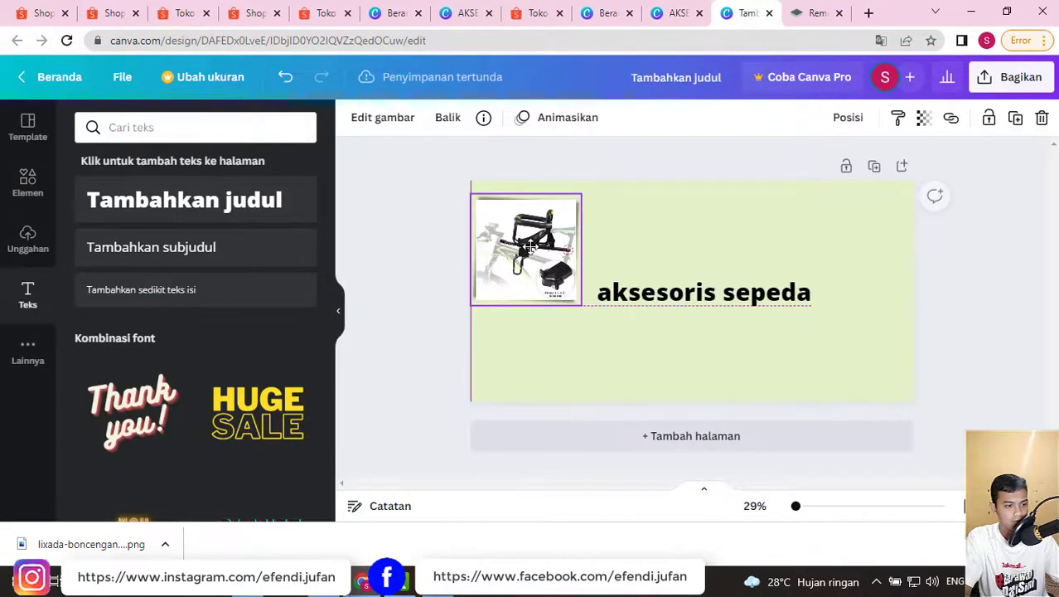
left_click(626, 233)
- Add a square shape from the recently used elements and place it above the heading, beside the product picture
left_click(27, 184)
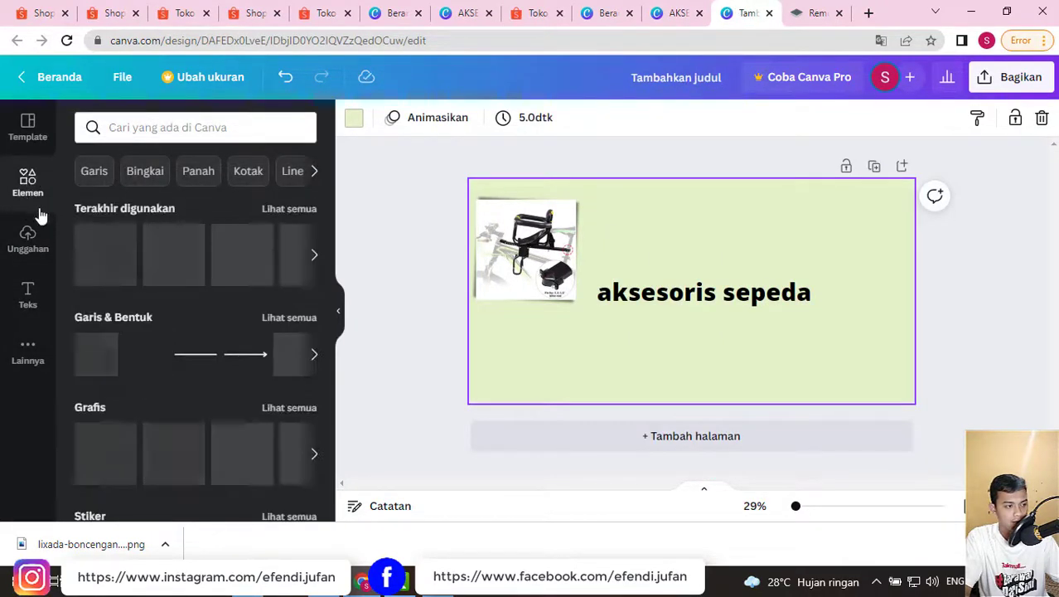
scroll(98, 250, "down", 1)
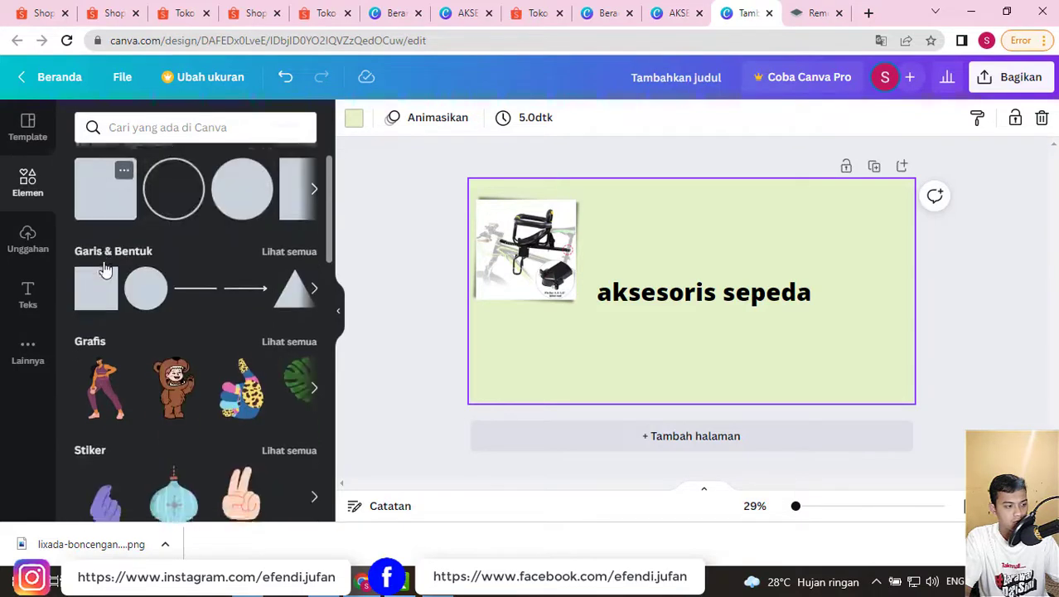
scroll(98, 245, "up", 1)
left_click(97, 244)
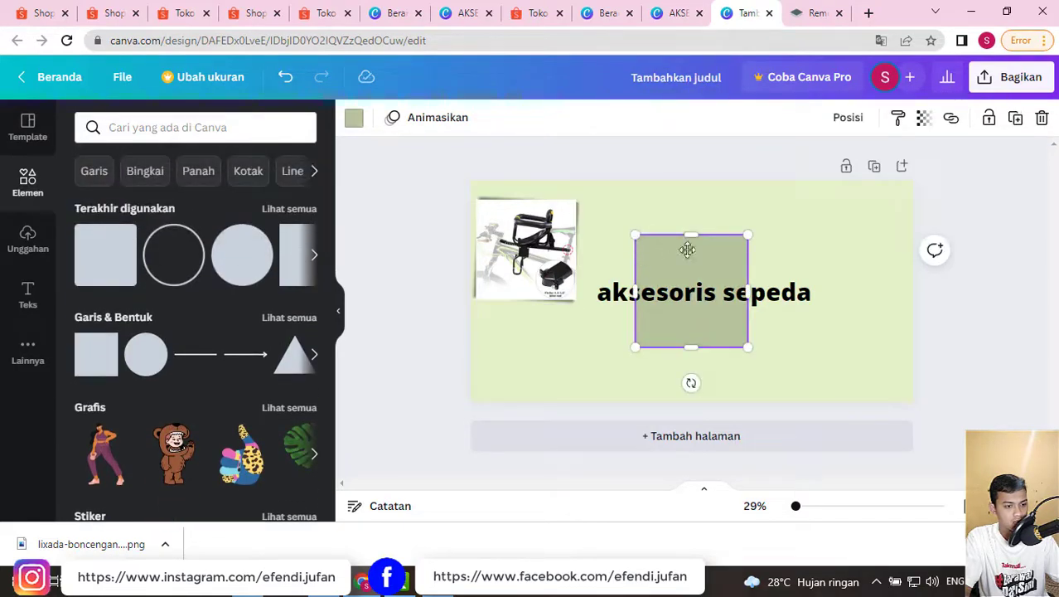
left_click_drag(688, 249, 668, 213)
- Recolour the square to light turquoise from the standard colours
left_click(353, 125)
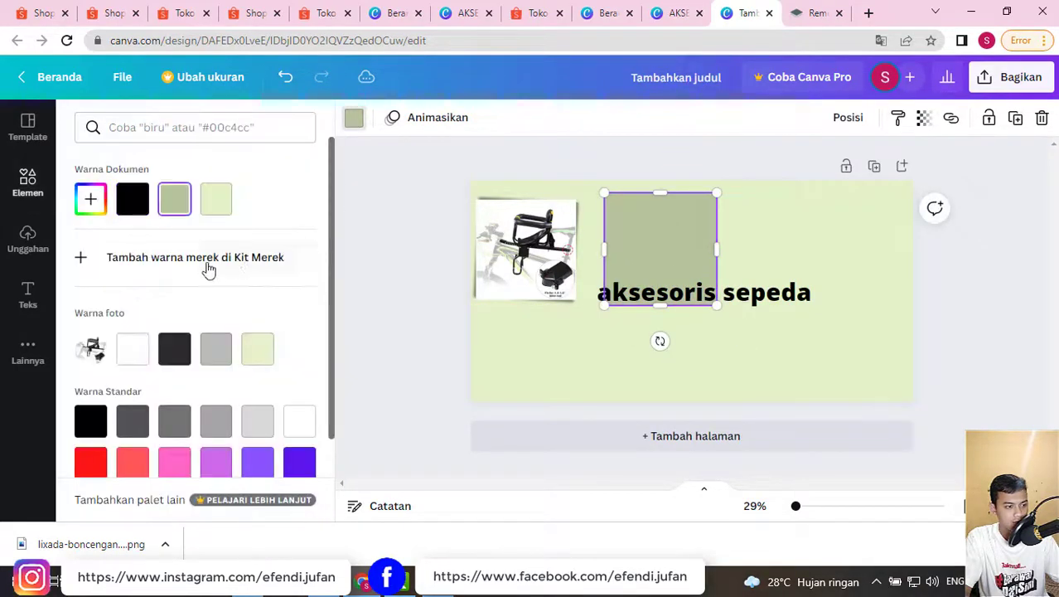
scroll(197, 370, "down", 1)
left_click(174, 427)
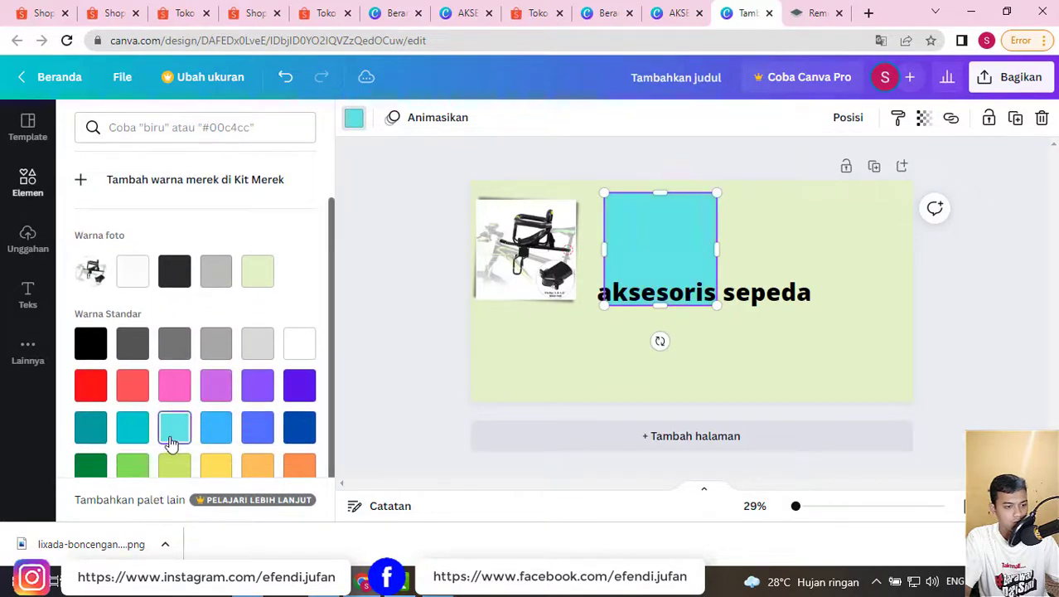
left_click(649, 291)
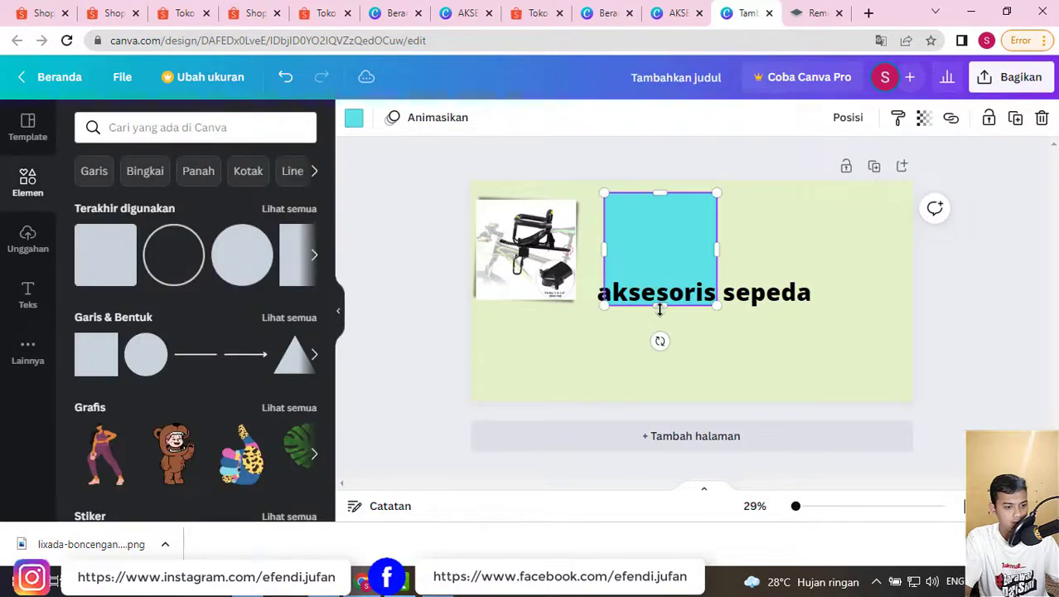
- Stretch the turquoise square into a strip about 2000 × 176 px along the page's upper edge, moving the product picture below it
left_click_drag(660, 309, 659, 228)
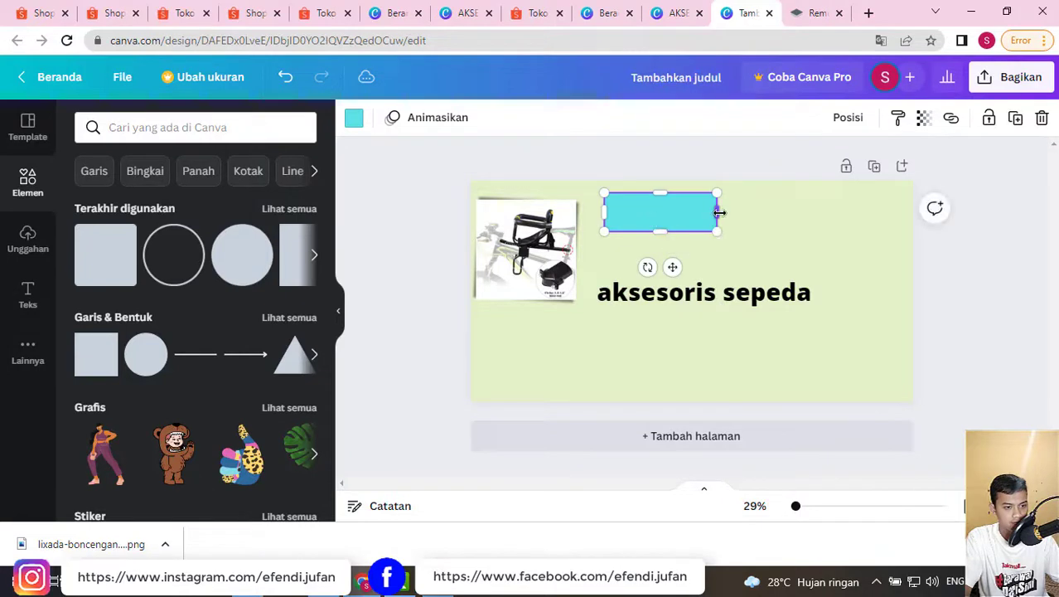
left_click_drag(720, 212, 913, 213)
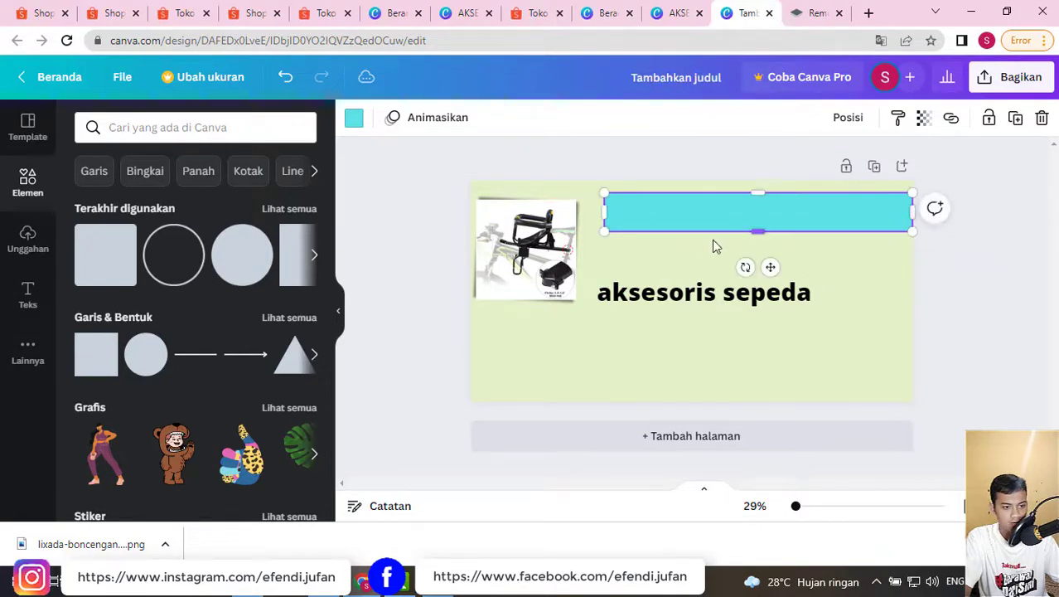
left_click_drag(768, 232, 758, 212)
left_click_drag(543, 248, 559, 273)
left_click_drag(660, 219, 529, 206)
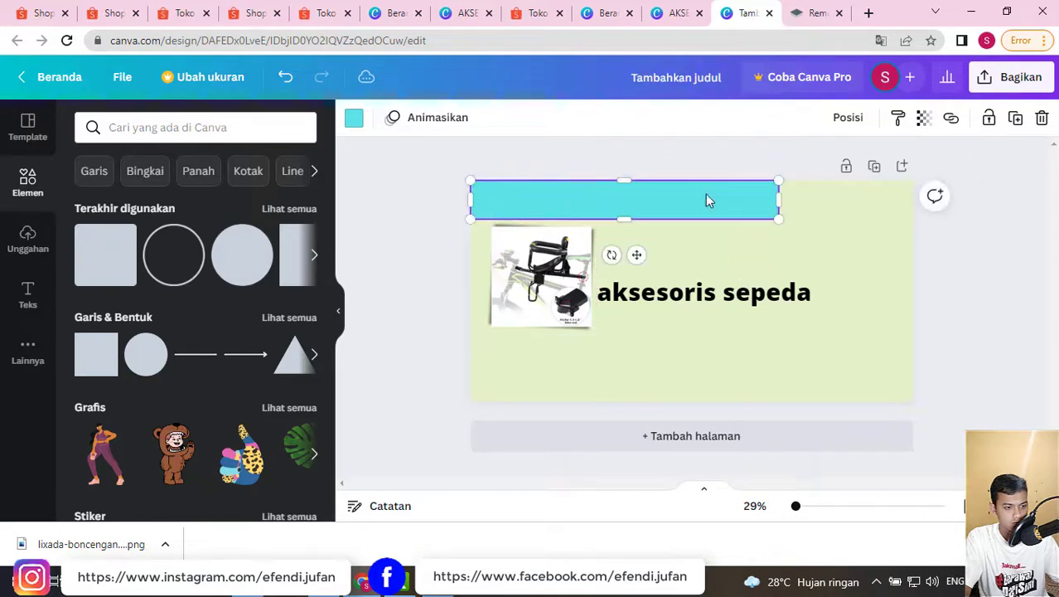
left_click_drag(852, 190, 914, 197)
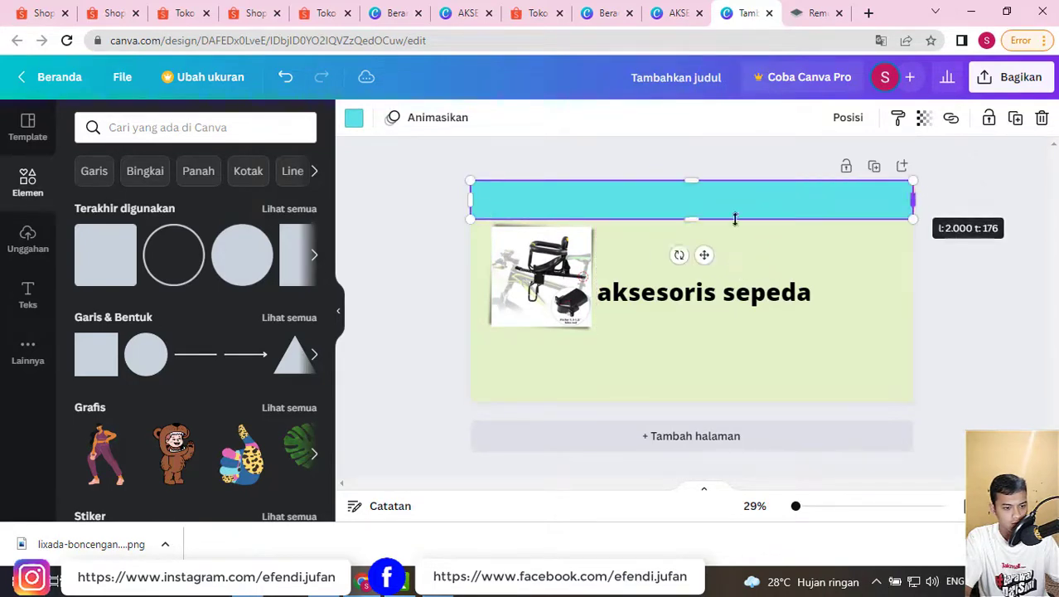
left_click_drag(693, 219, 697, 195)
left_click_drag(580, 248, 590, 280)
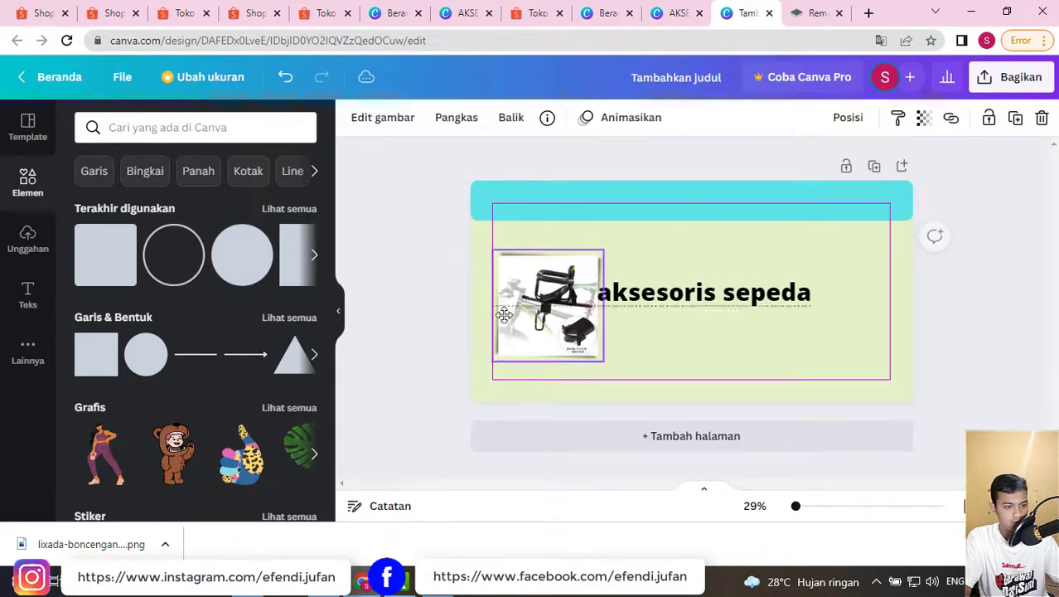
- Try different sizes and positions for the turquoise strip, then fit it across the full width of the page's upper edge
left_click(671, 219)
left_click_drag(696, 202, 695, 221)
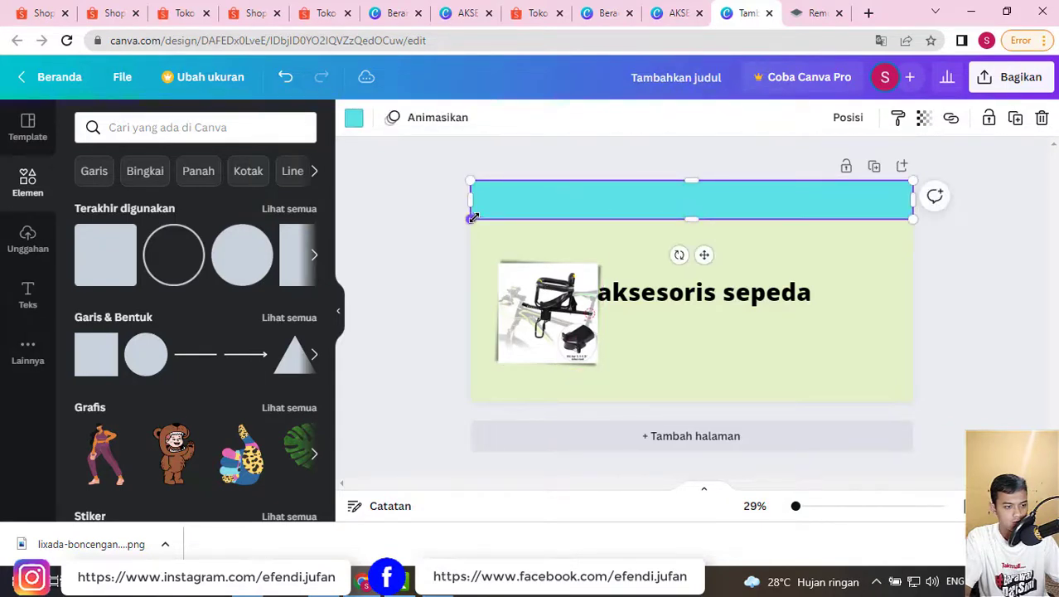
left_click_drag(473, 217, 492, 216)
mouse_move(726, 222)
left_mouse_down()
mouse_move(721, 189)
mouse_move(714, 263)
mouse_move(693, 174)
mouse_move(695, 199)
mouse_move(727, 228)
left_mouse_up()
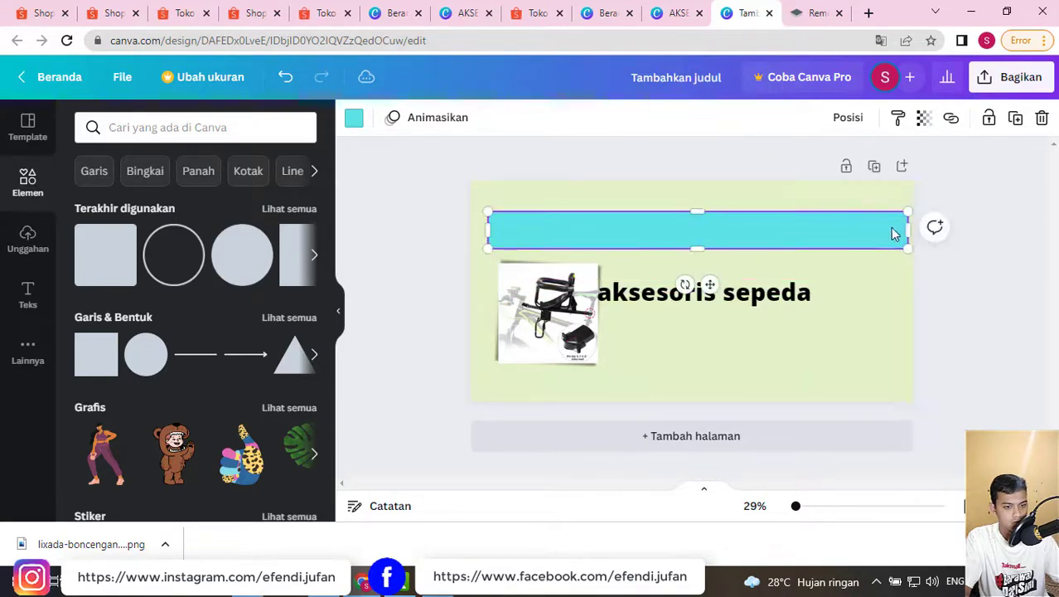
left_click_drag(909, 224, 752, 243)
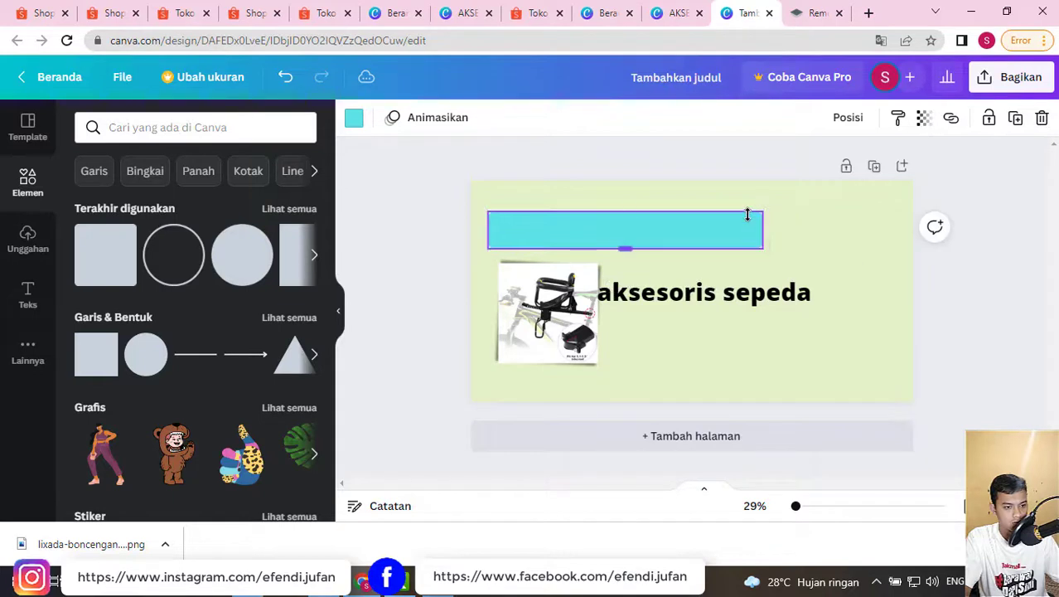
left_click_drag(674, 244, 910, 199)
left_click(663, 232)
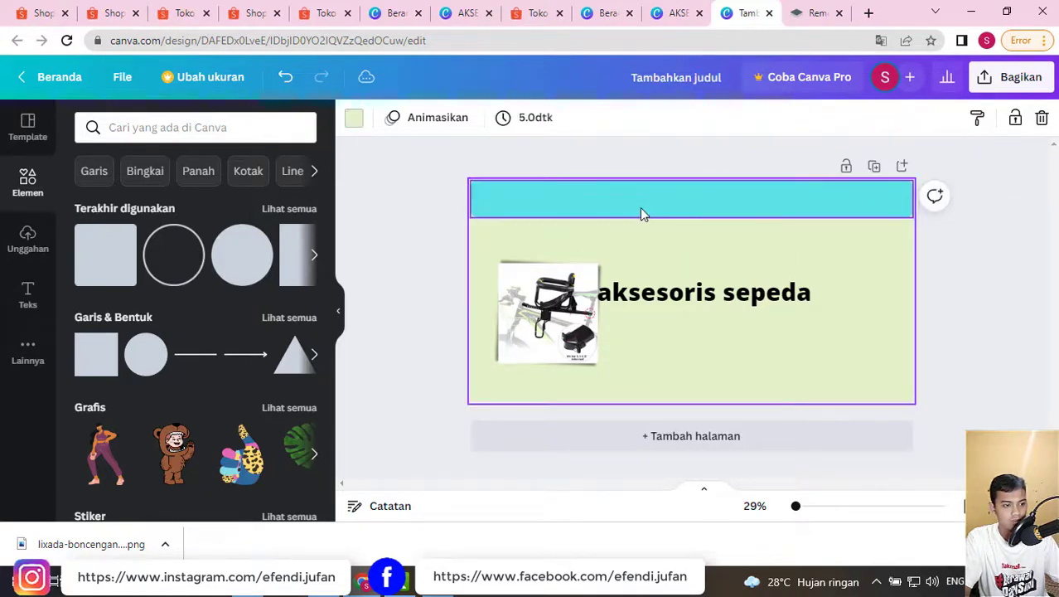
left_click(639, 214)
mouse_move(471, 207)
left_mouse_down()
mouse_move(558, 201)
mouse_move(470, 196)
left_mouse_up()
- Move the product picture up close beneath the turquoise strip and shift the heading slightly up and to the right
left_click_drag(547, 315, 536, 292)
left_click_drag(636, 295, 657, 281)
left_click_drag(572, 308, 564, 289)
- Review pages 1 and 2 of the AKSESORIS SEPEDA design, then add a blank page to the banner design
left_click(674, 12)
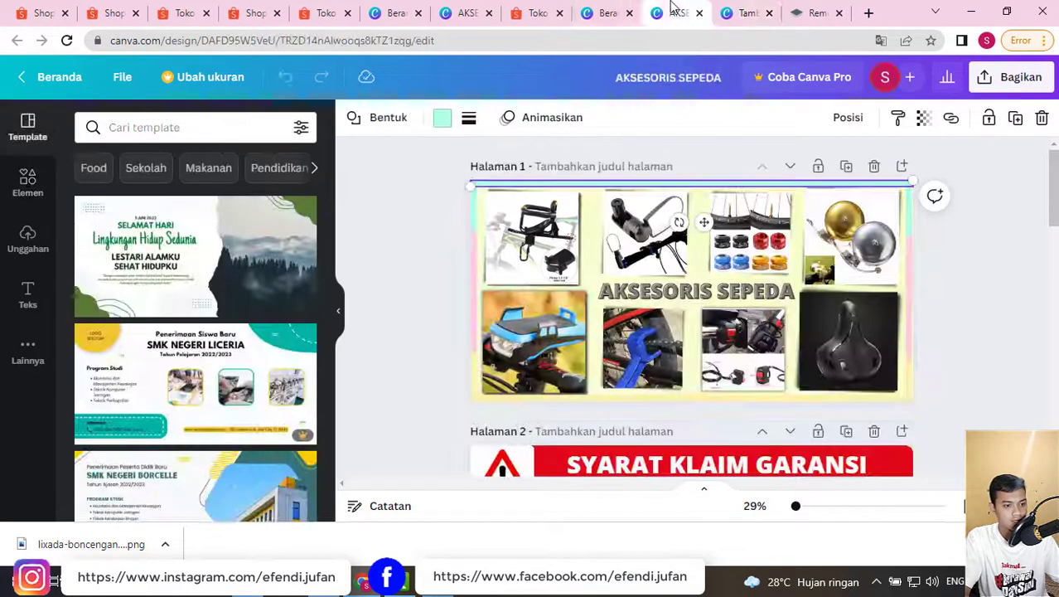
scroll(662, 300, "down", 3)
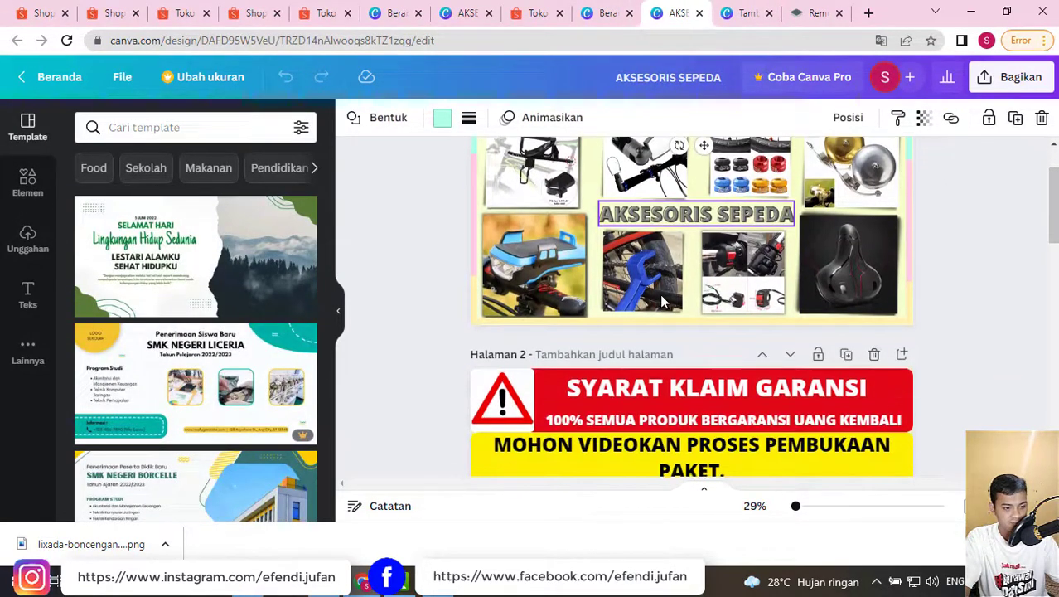
scroll(509, 217, "up", 3)
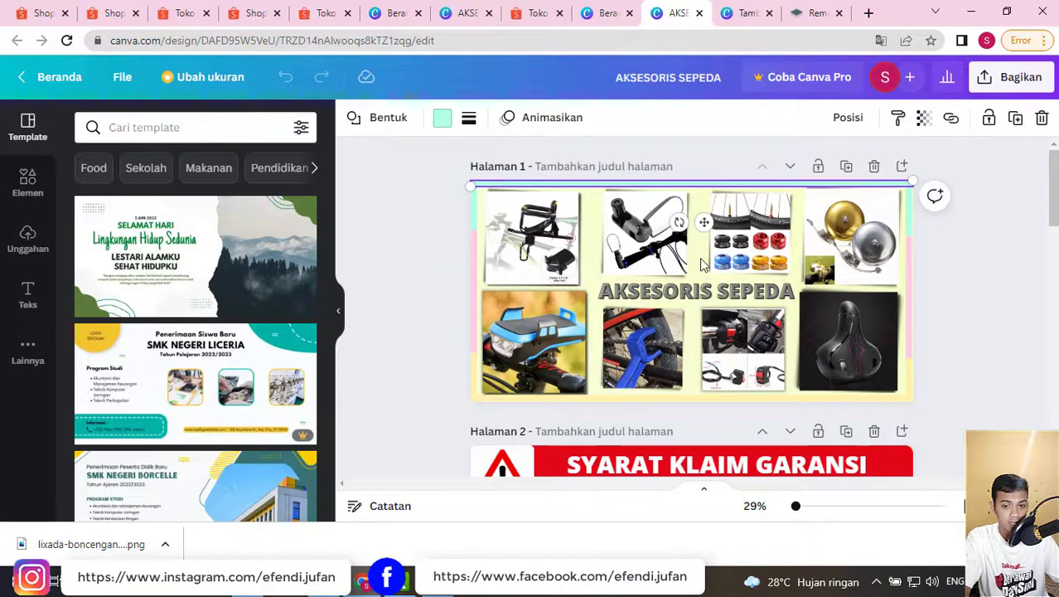
scroll(696, 277, "down", 3)
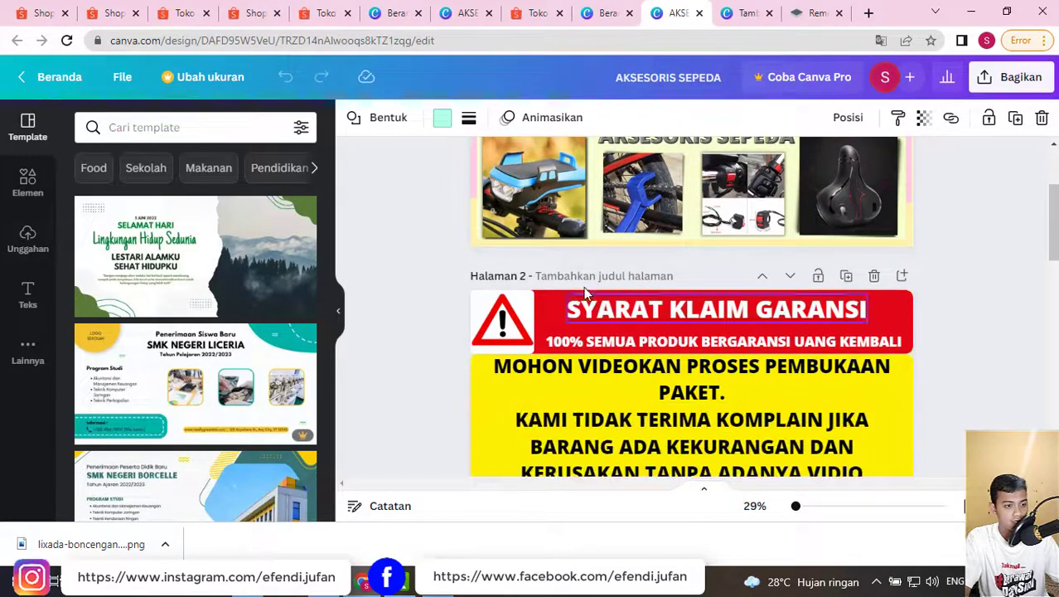
left_click(729, 13)
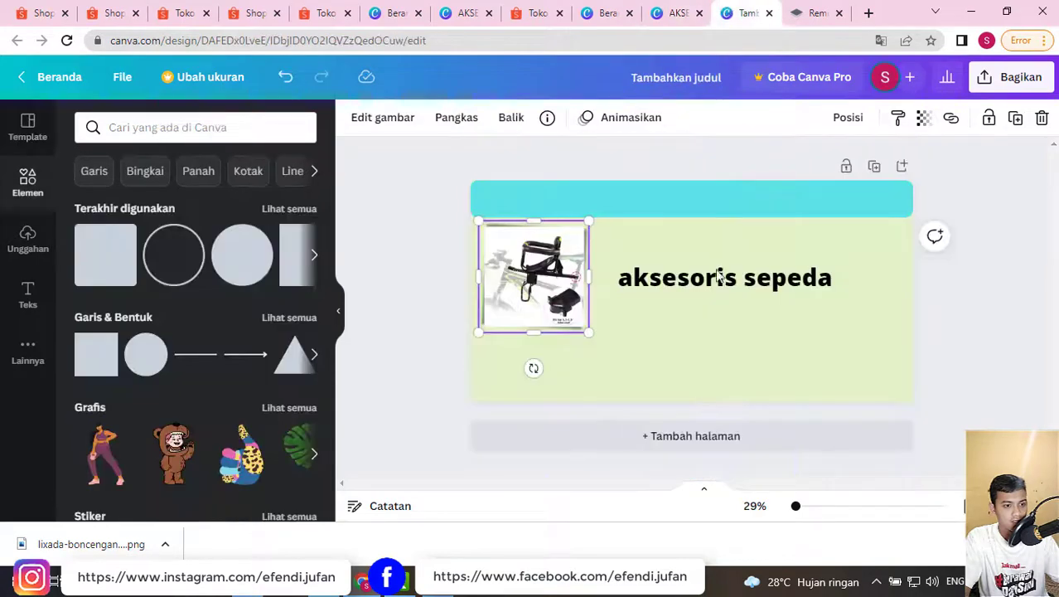
left_click(673, 435)
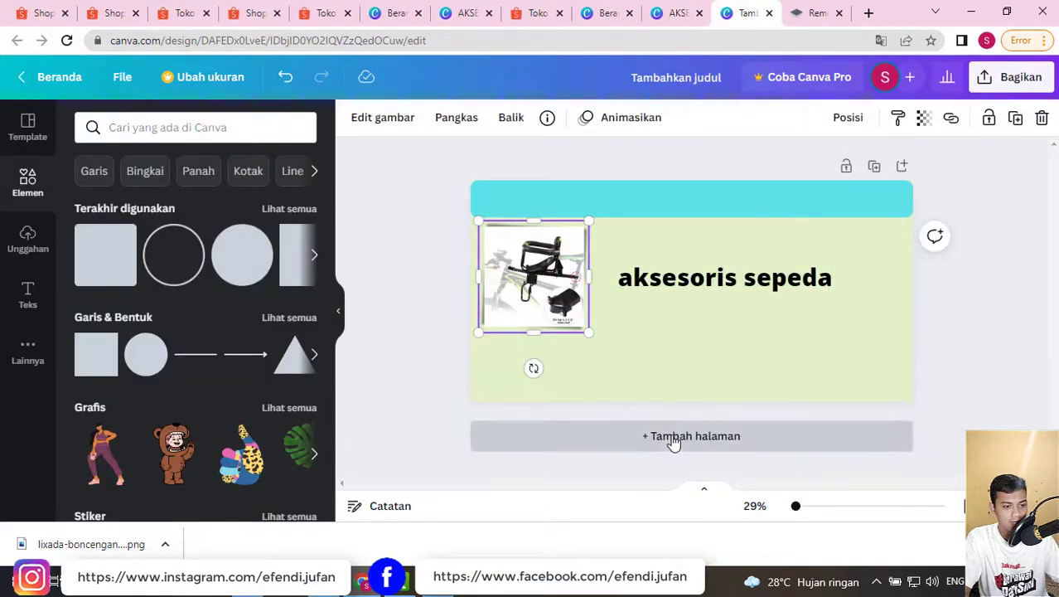
- Switch to the dekorasi tutor.txt notes in Notepad and read banner item b on real products, testimonials and reviews
left_click(386, 580)
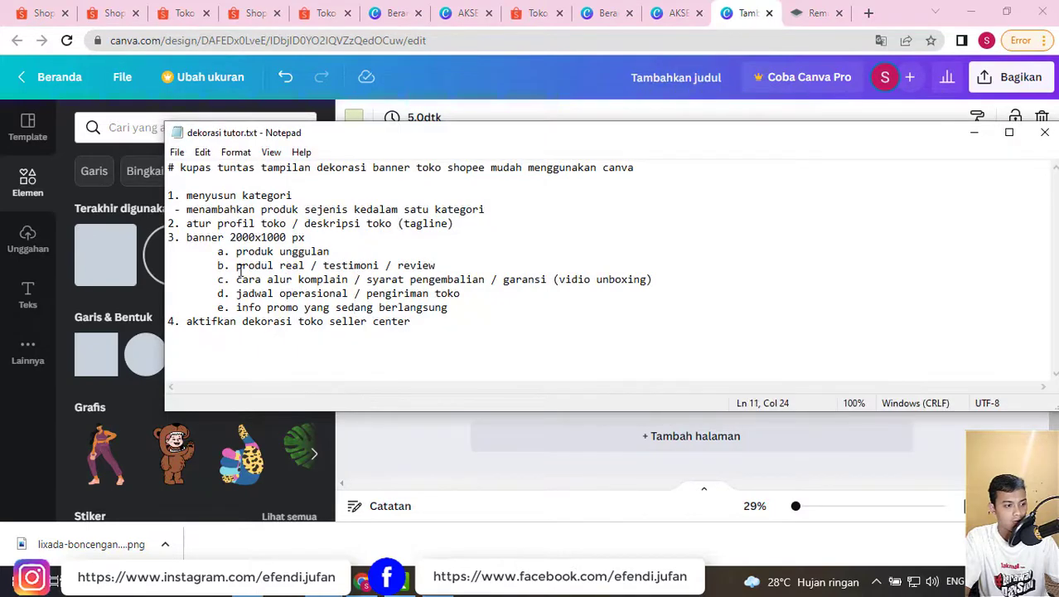
left_click_drag(240, 270, 432, 263)
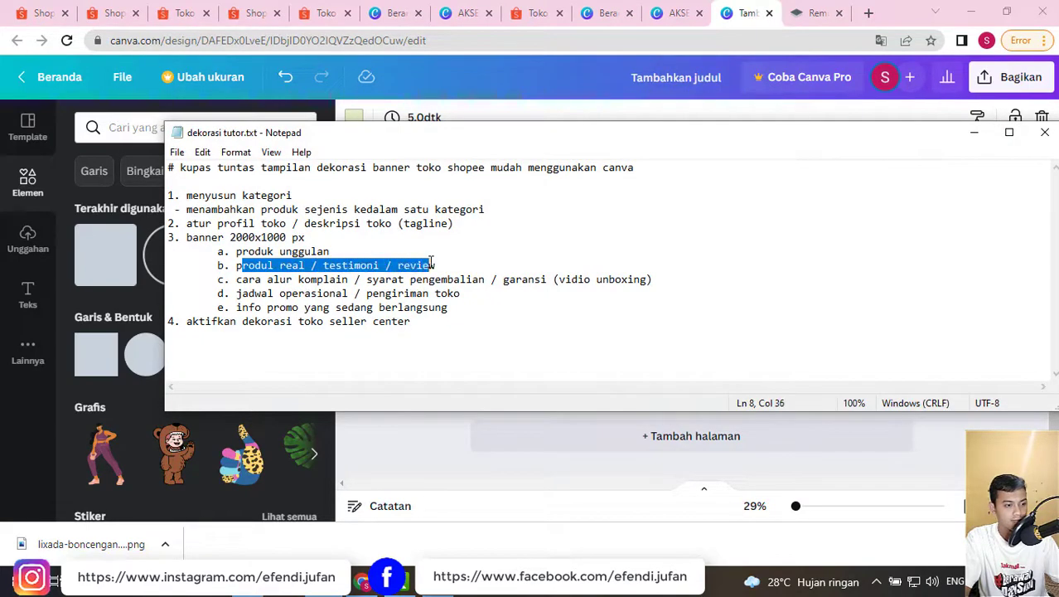
left_click(977, 137)
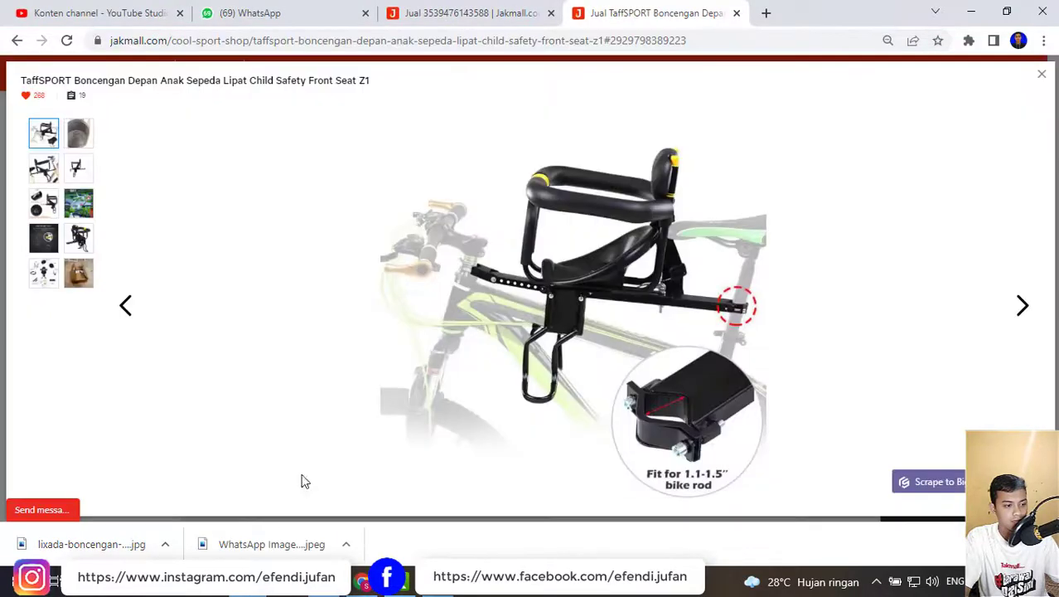
- View the opened cardboard box photo in the child seat's Jakmall gallery, then switch to the Canva banner design
left_click(79, 278)
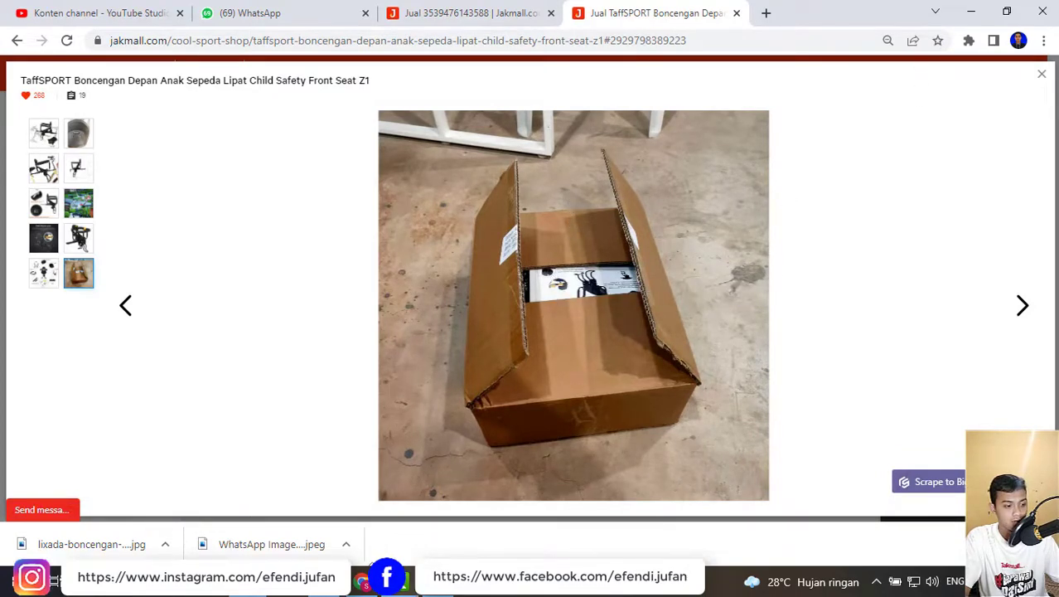
left_click(366, 585)
- Move the "aksesoris sepeda" heading on page 1 slightly down, then select the blank page 2
scroll(616, 247, "up", 3)
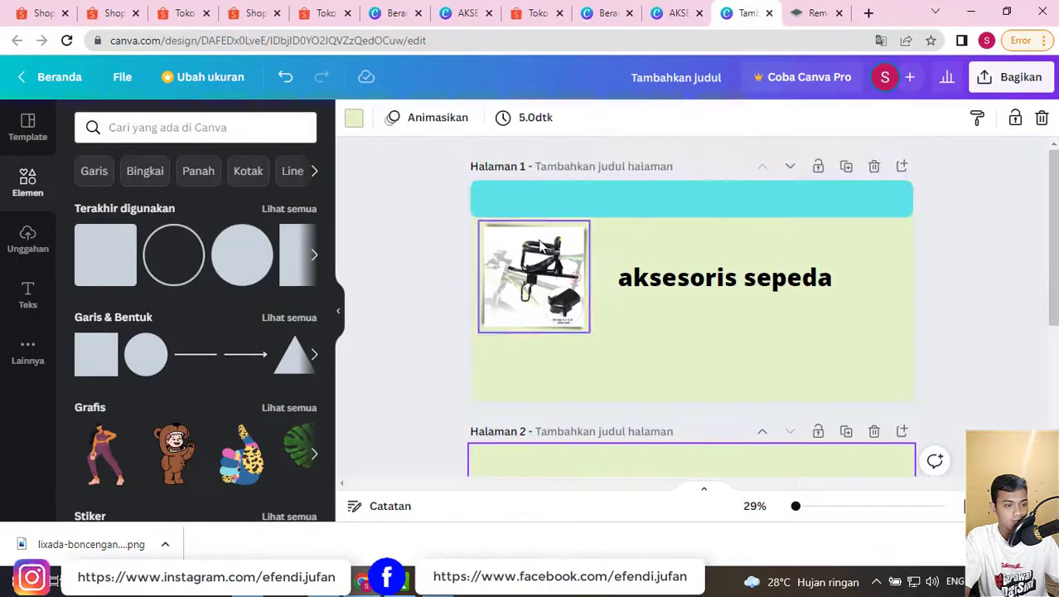
left_click(684, 237)
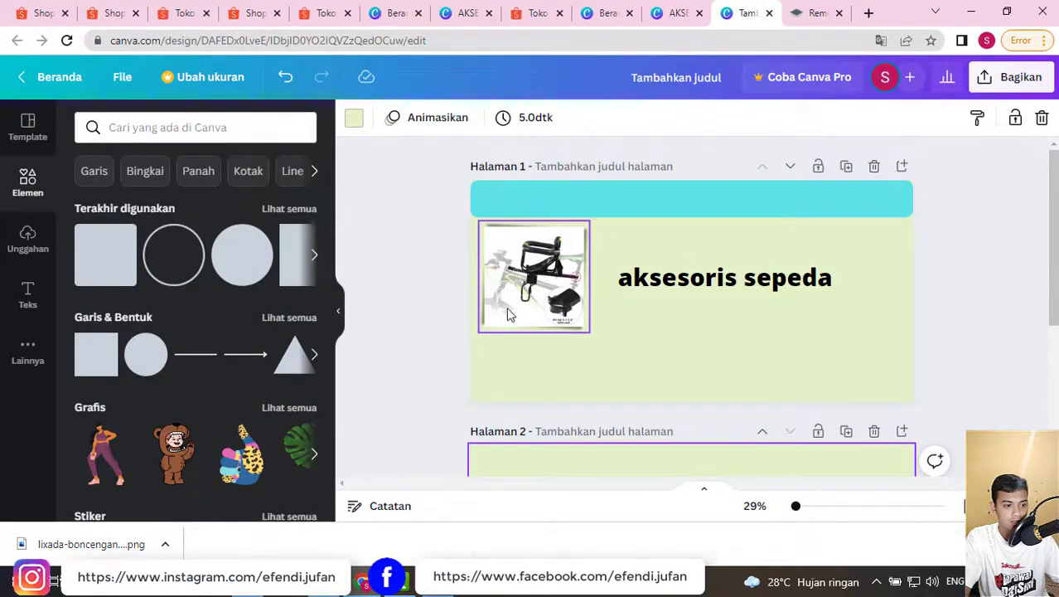
left_click(678, 286)
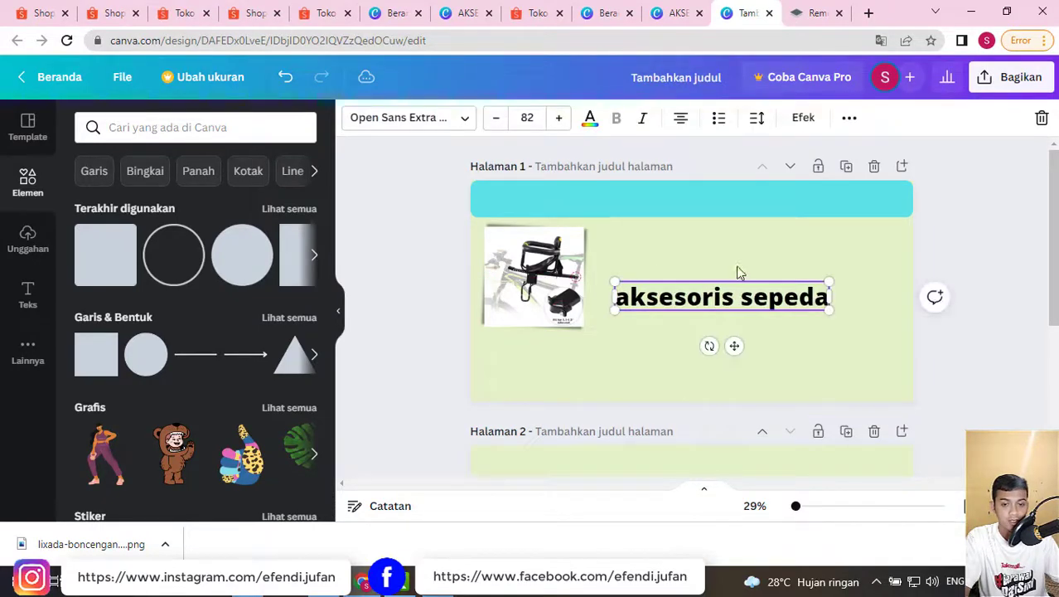
scroll(728, 282, "down", 3)
left_click(676, 312)
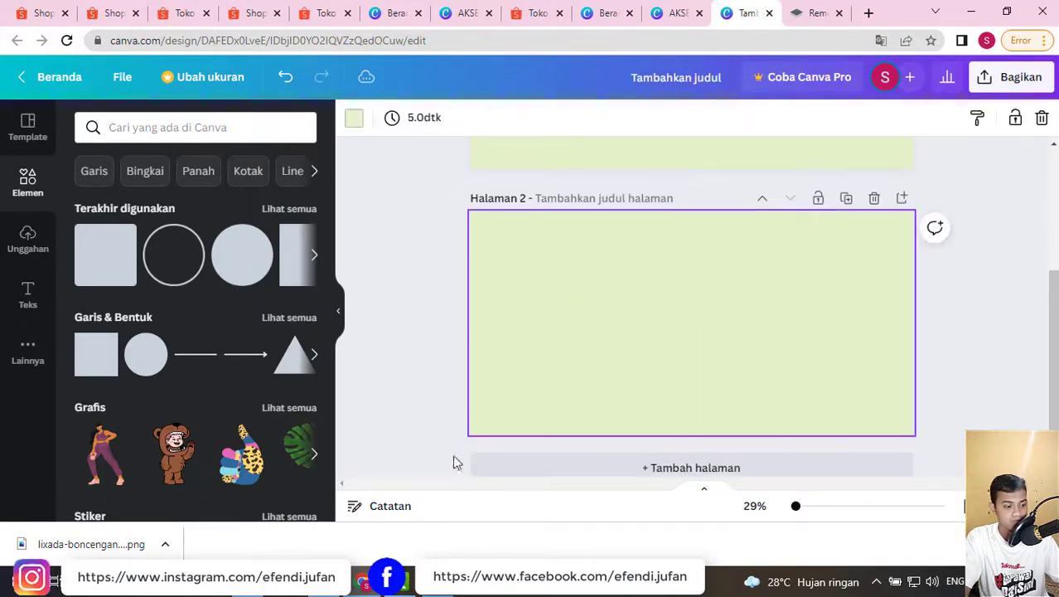
- Switch to the dekorasi tutor.txt notes and read banner item c on complaints, return terms and warranty with unboxing video
key("alt+Tab")
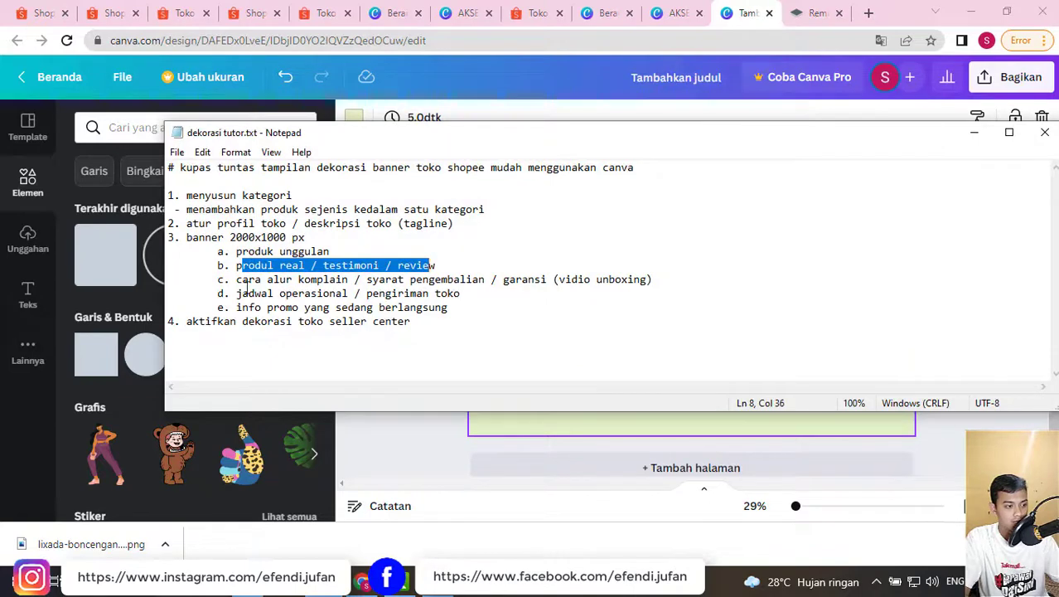
left_click_drag(230, 282, 634, 286)
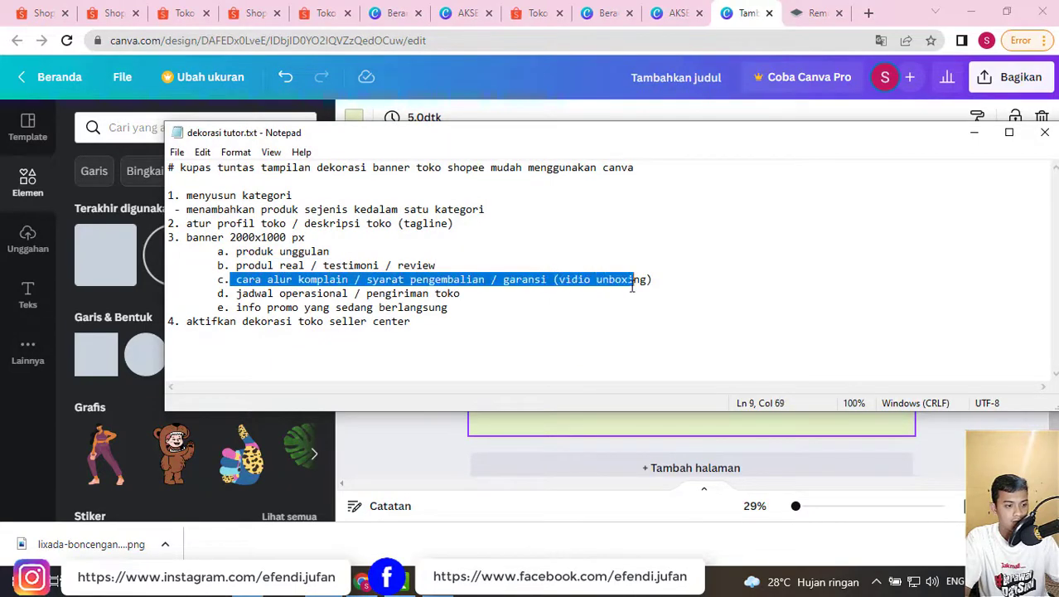
left_click(703, 329)
- Switch to the AKSESORIS SEPEDA design and examine page 2's SYARAT KLAIM GARANSI banner: its heading, warning sign and yellow unboxing-video text
left_click(675, 12)
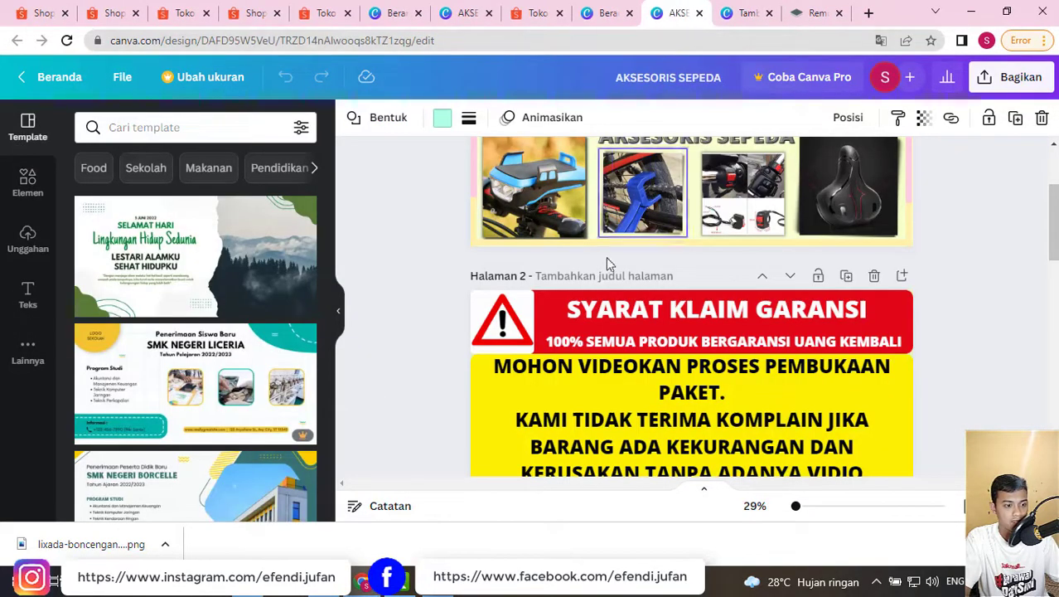
scroll(606, 257, "down", 2)
scroll(606, 274, "up", 1)
left_click(586, 238)
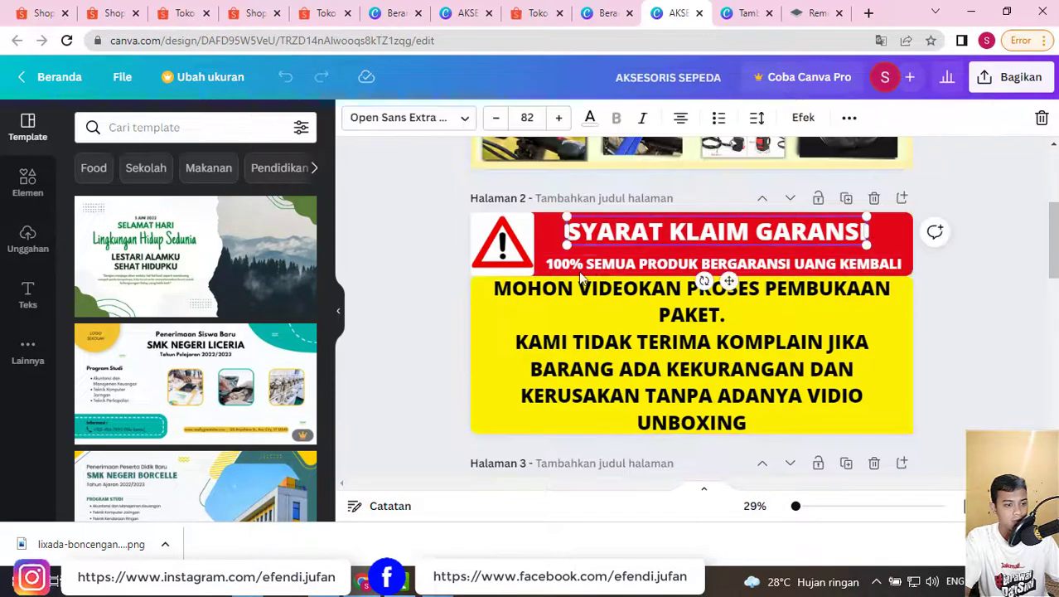
left_click(592, 304)
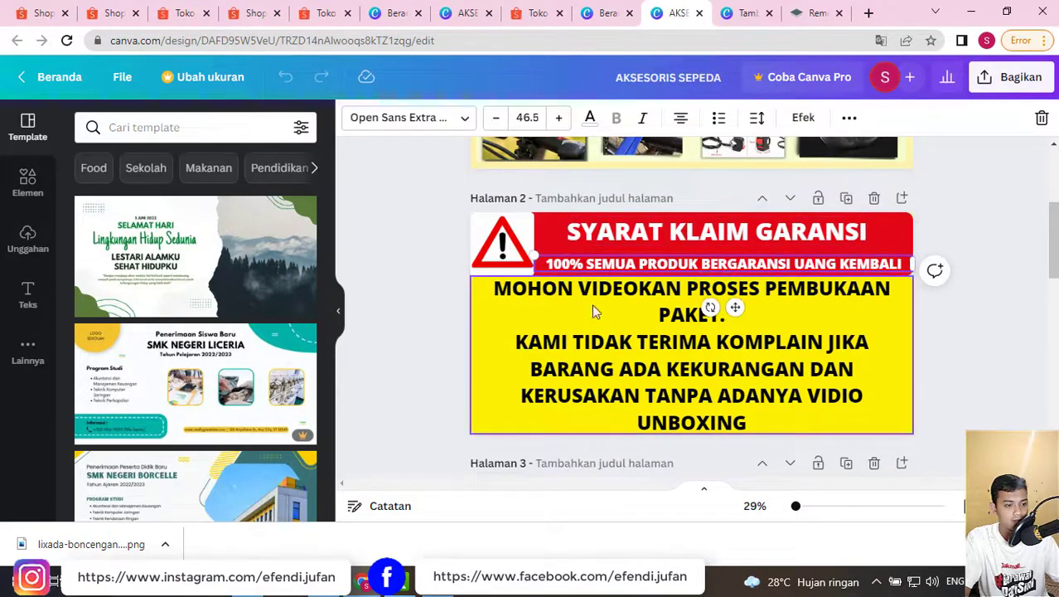
left_click(575, 235)
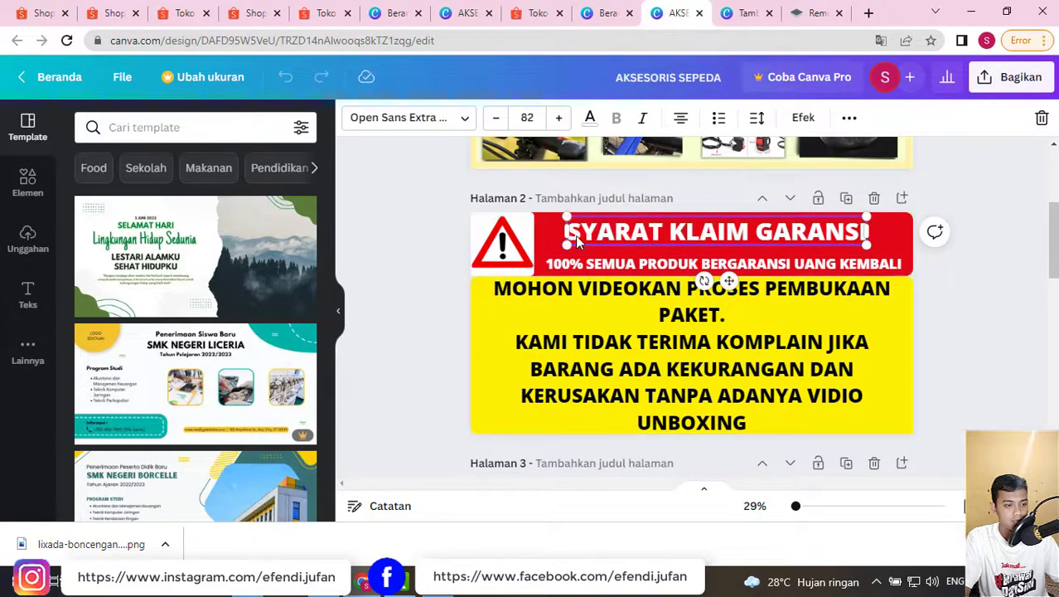
left_click(520, 262)
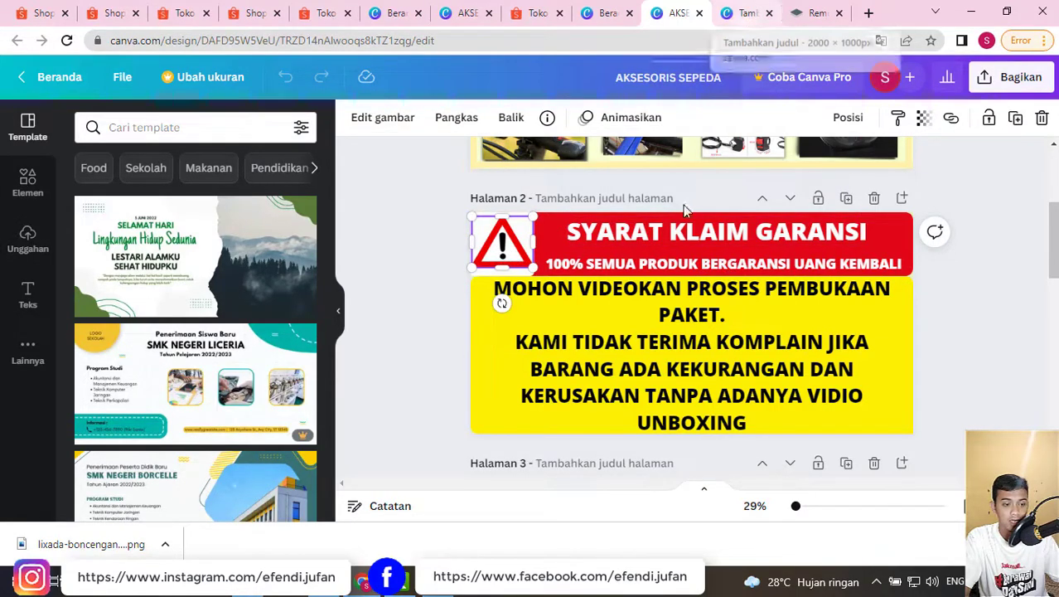
left_click(655, 338)
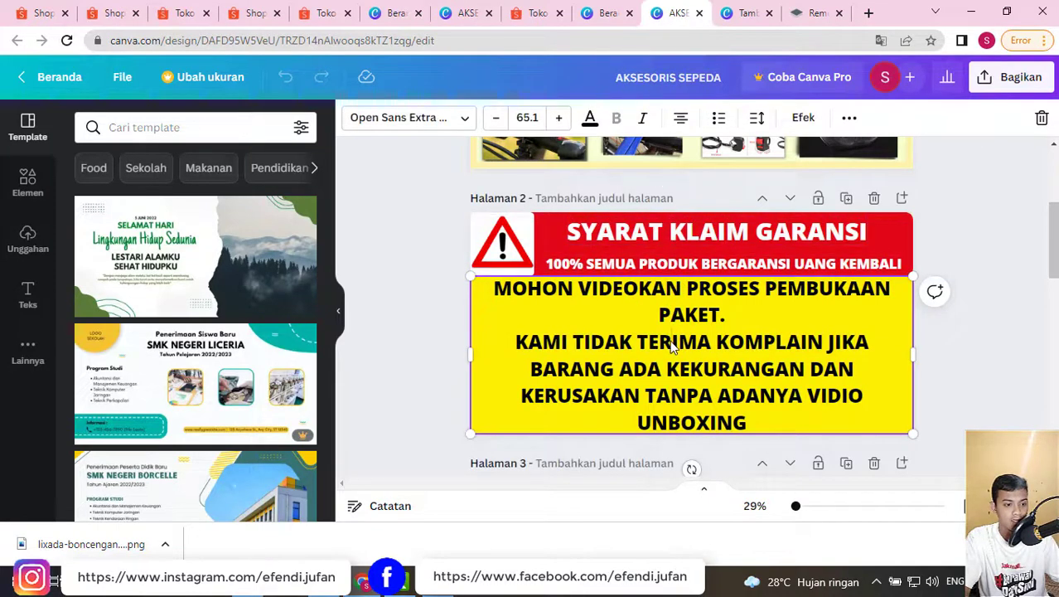
left_click(984, 364)
left_click(827, 309)
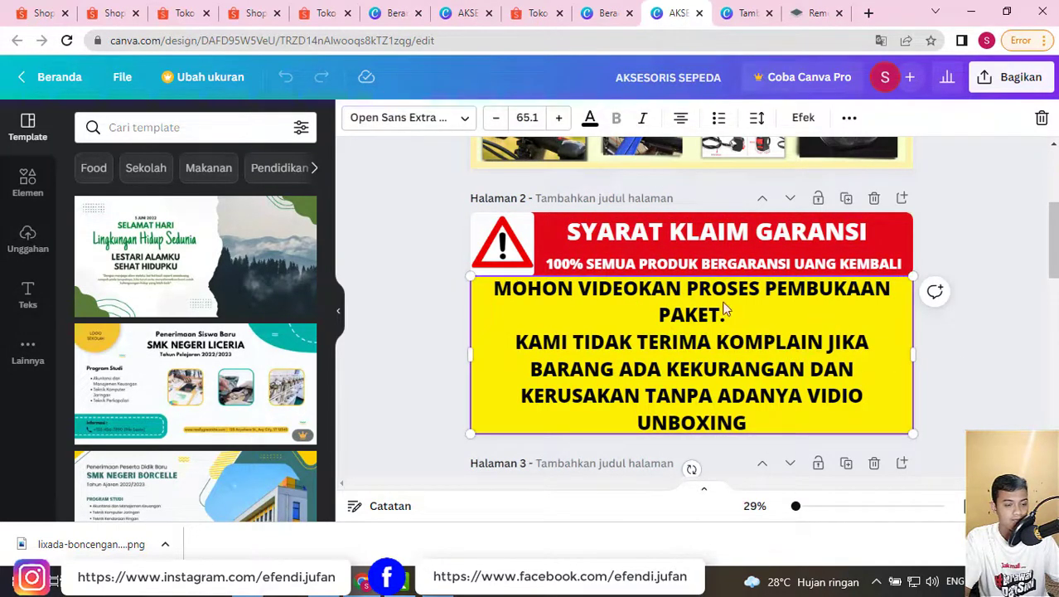
- Check the font used for the warranty banner's texts, then examine the delivery-truck picture on page 3's EXPEDISI banner
left_click(637, 235)
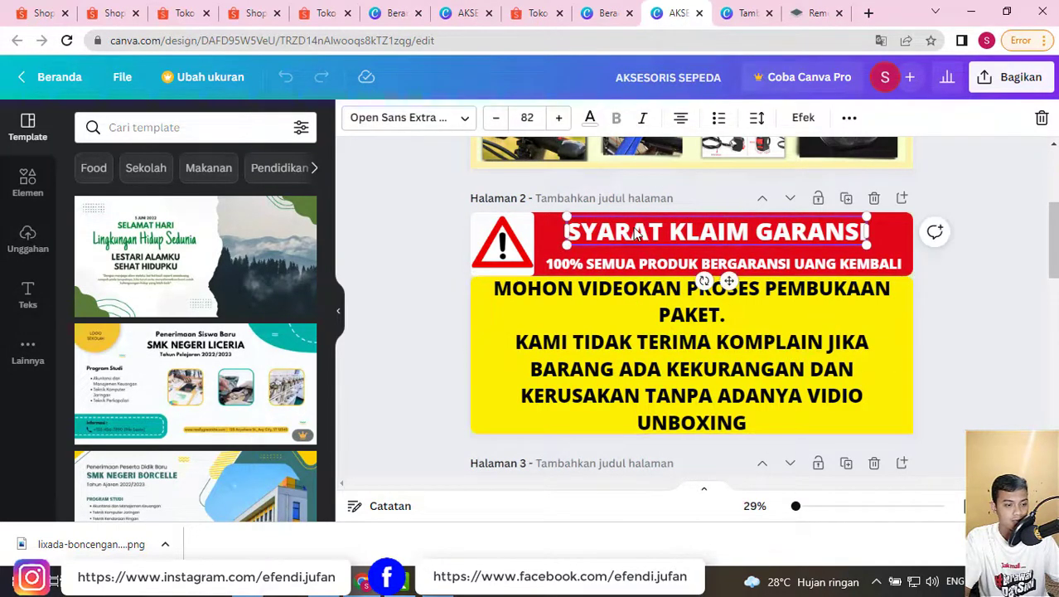
left_click(593, 265)
left_click(401, 120)
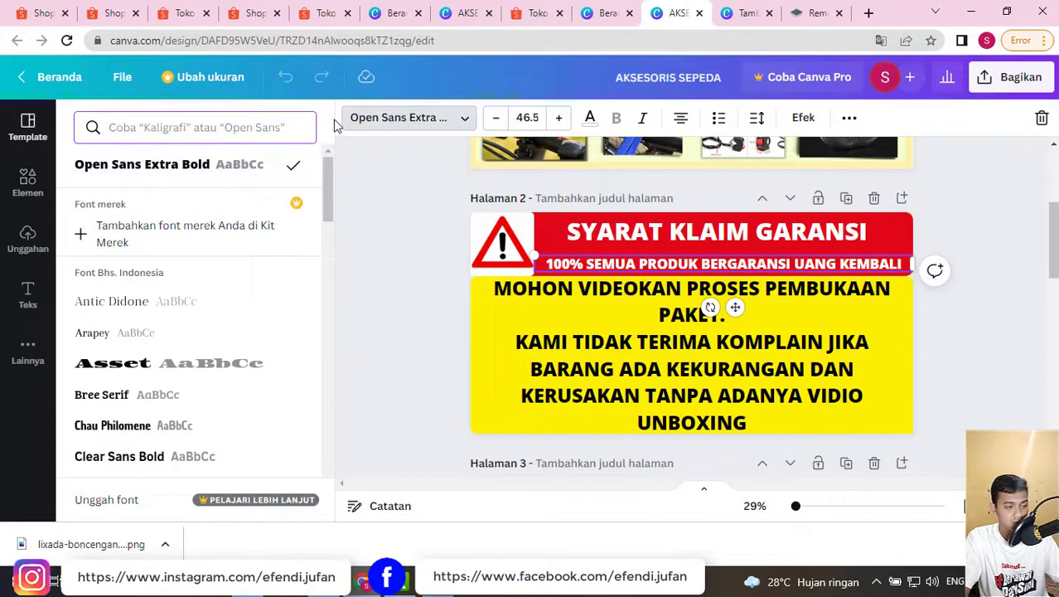
left_click(586, 292)
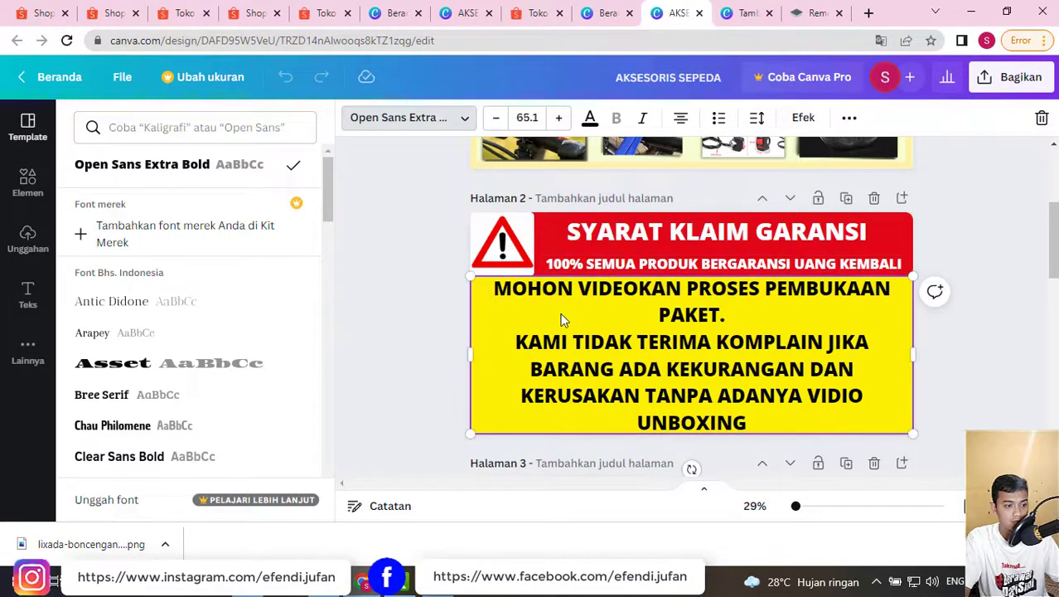
scroll(572, 311, "down", 4)
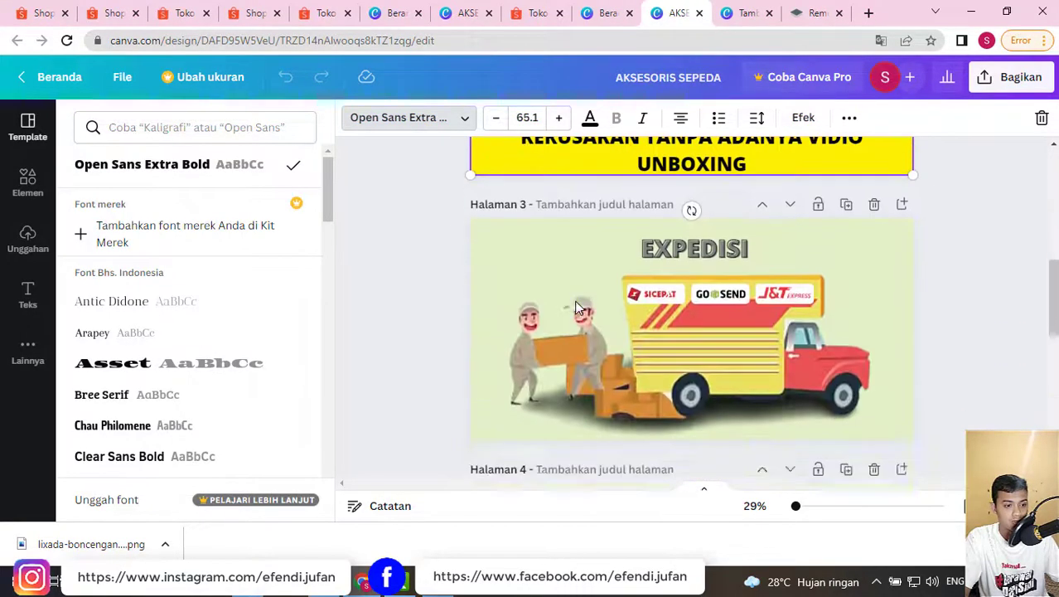
left_click(688, 297)
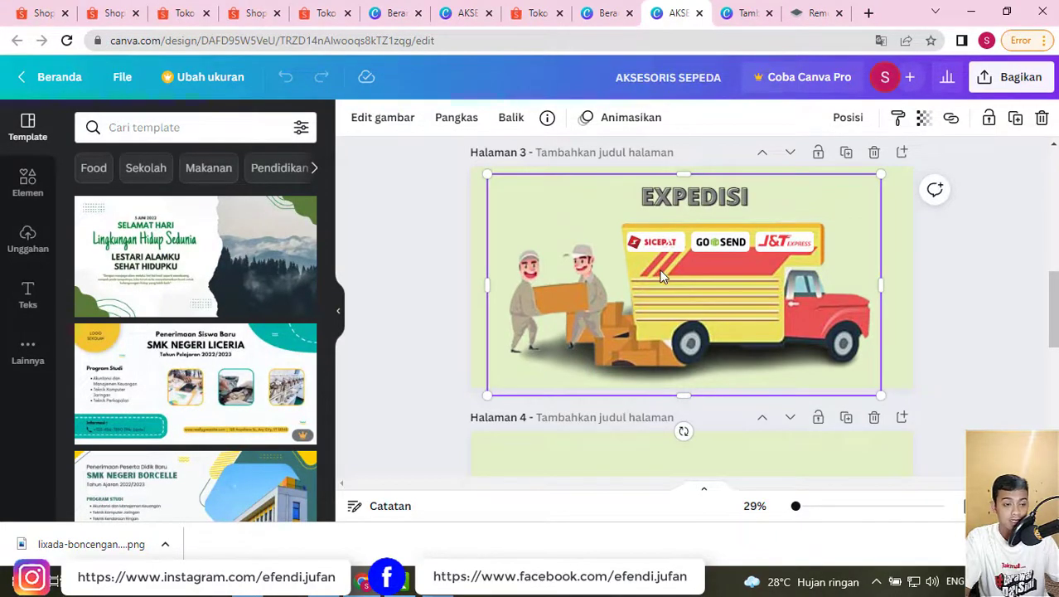
- Switch to the remove.bg browser tab and use it to search Google Images for "expedisi"
left_click(814, 8)
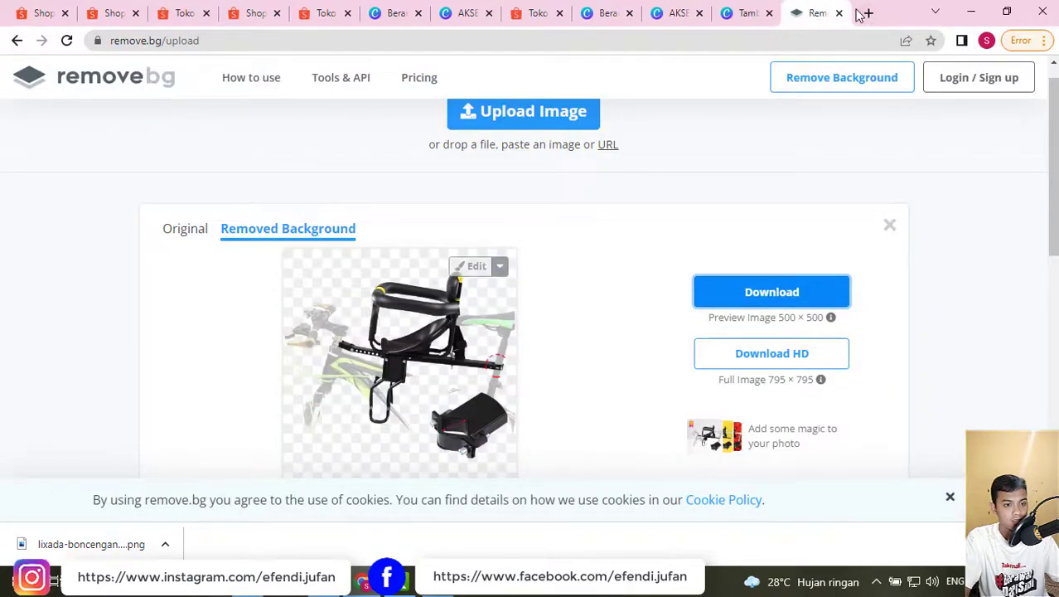
left_click(683, 37)
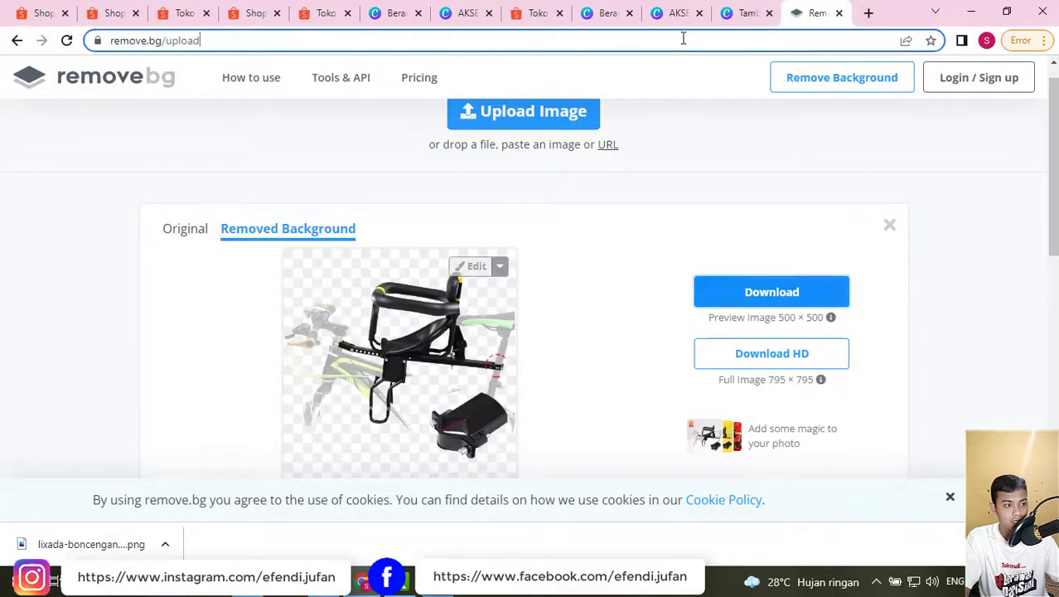
type("expedisi")
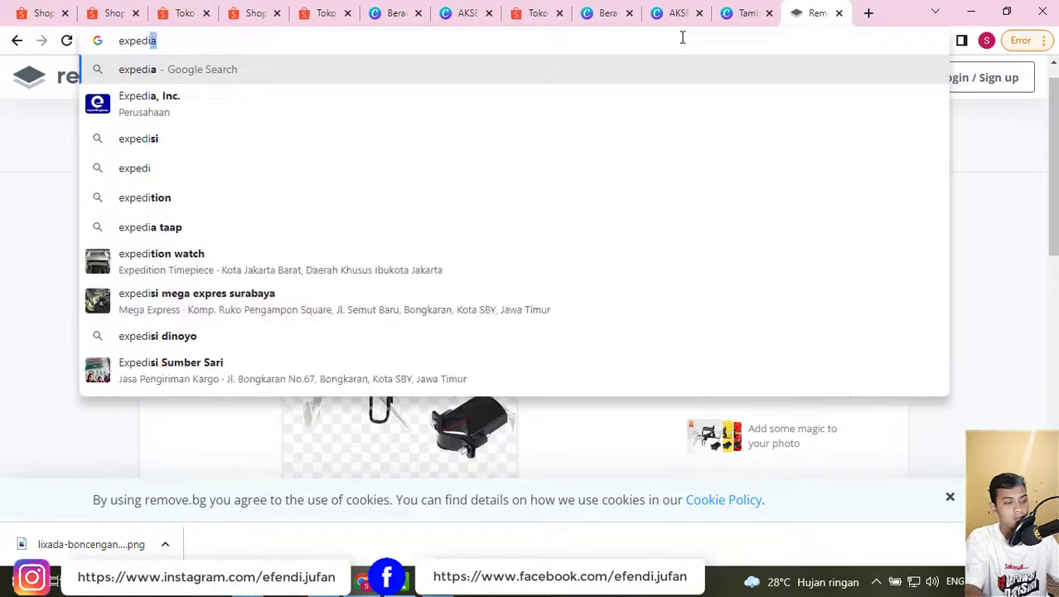
key("Return")
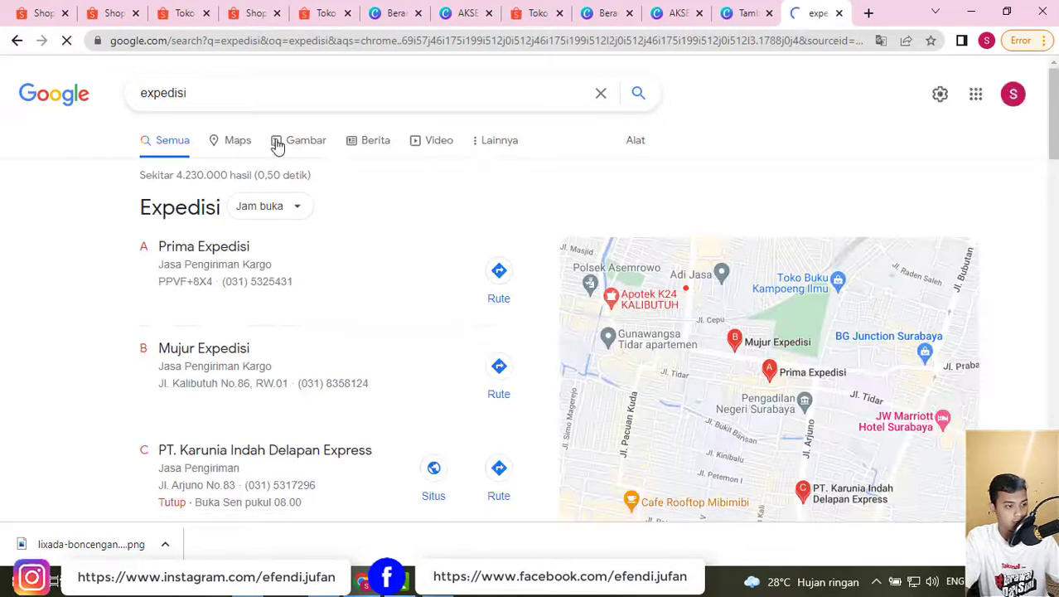
left_click(297, 145)
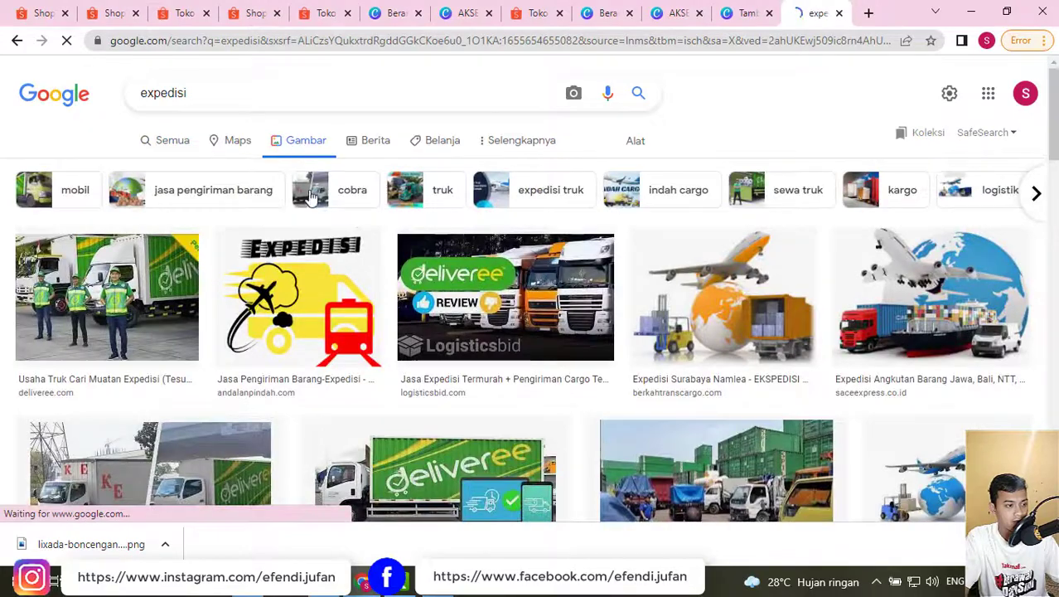
- Browse the "expedisi" image results for a delivery-truck illustration suitable for a shipping banner
scroll(459, 248, "down", 2)
scroll(458, 249, "down", 8)
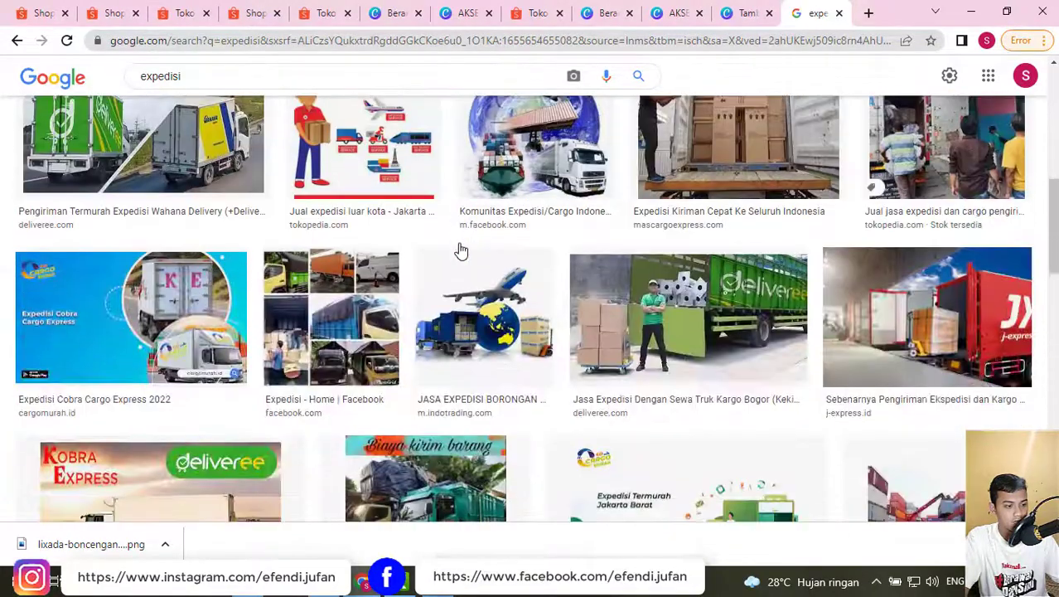
scroll(462, 249, "down", 10)
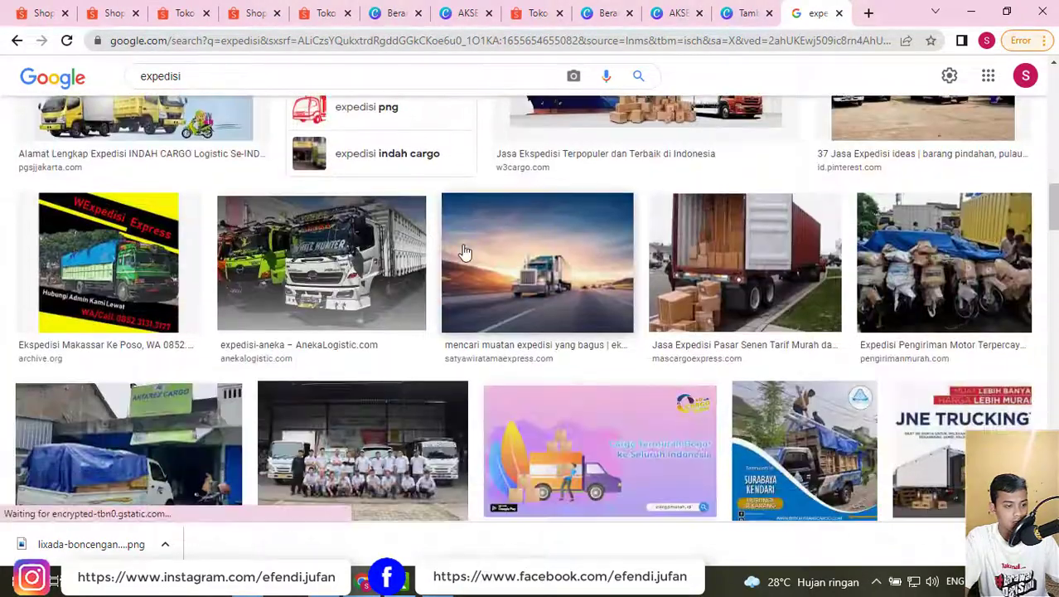
scroll(470, 250, "down", 3)
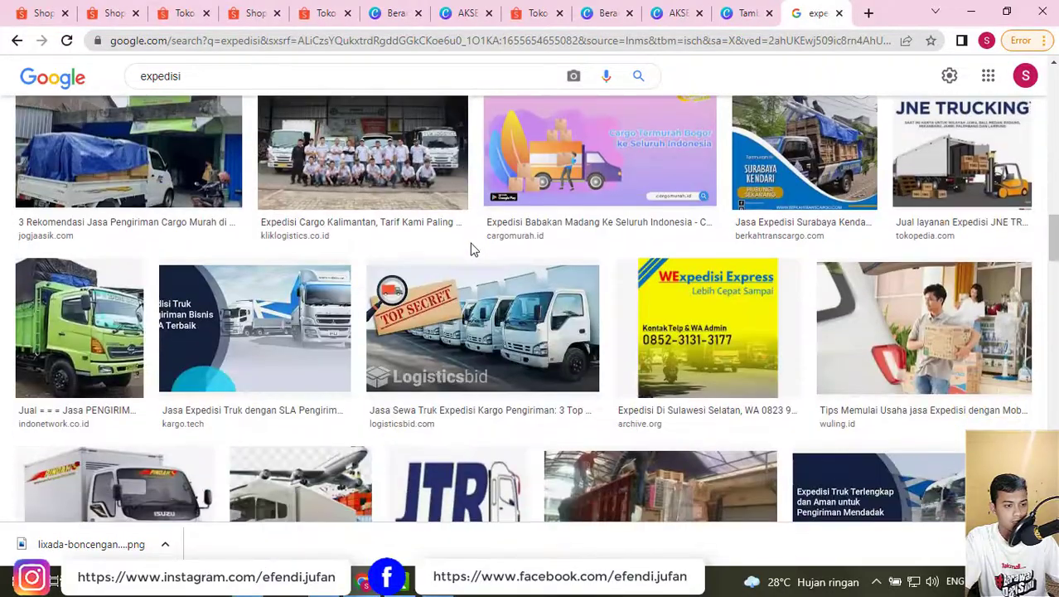
scroll(470, 249, "down", 7)
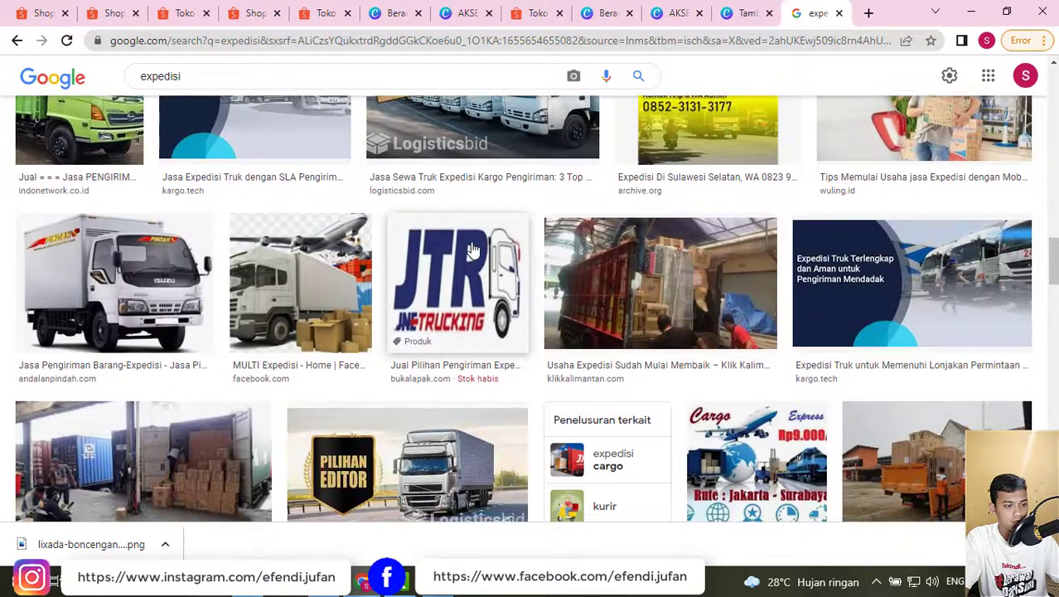
scroll(472, 250, "down", 5)
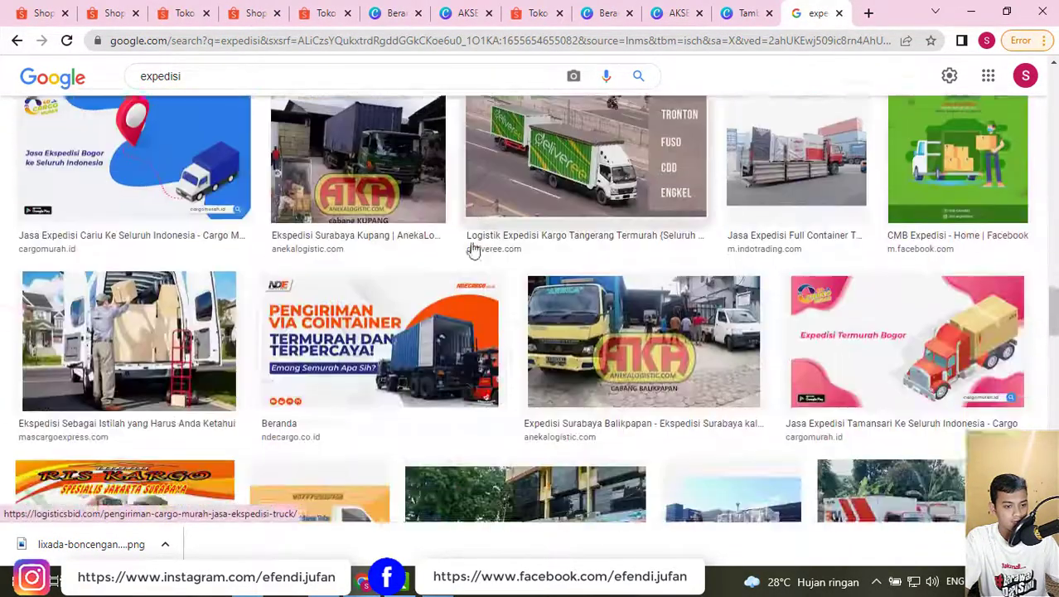
scroll(472, 249, "down", 1)
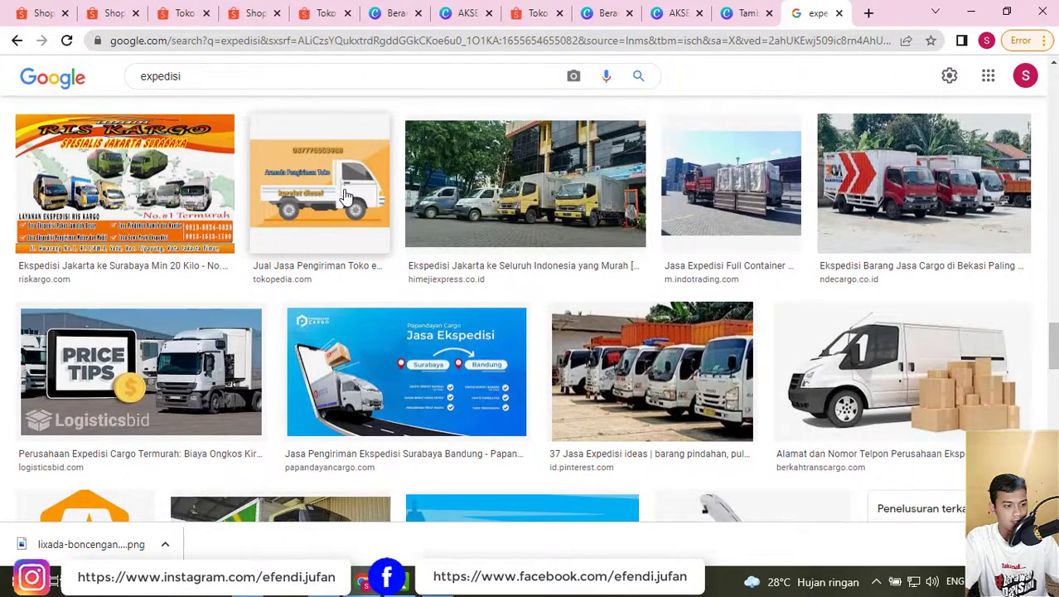
scroll(338, 201, "down", 5)
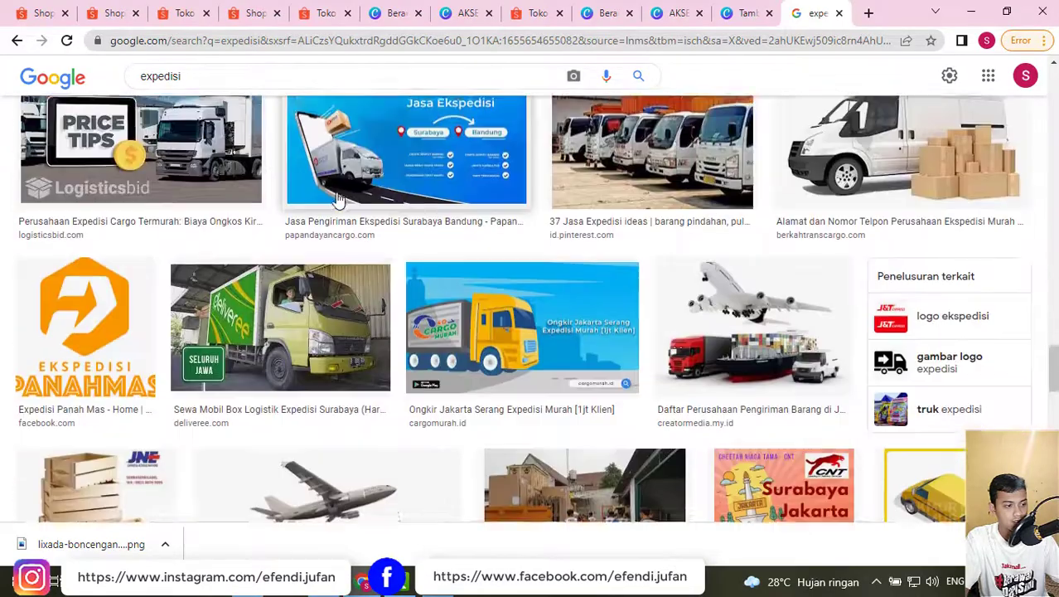
scroll(338, 201, "down", 10)
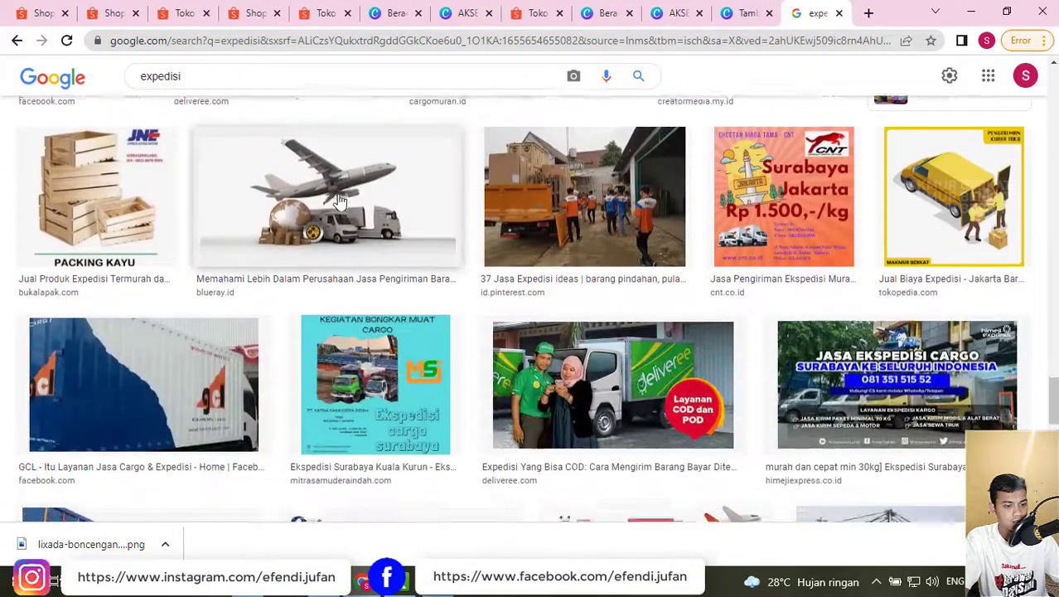
scroll(339, 201, "down", 5)
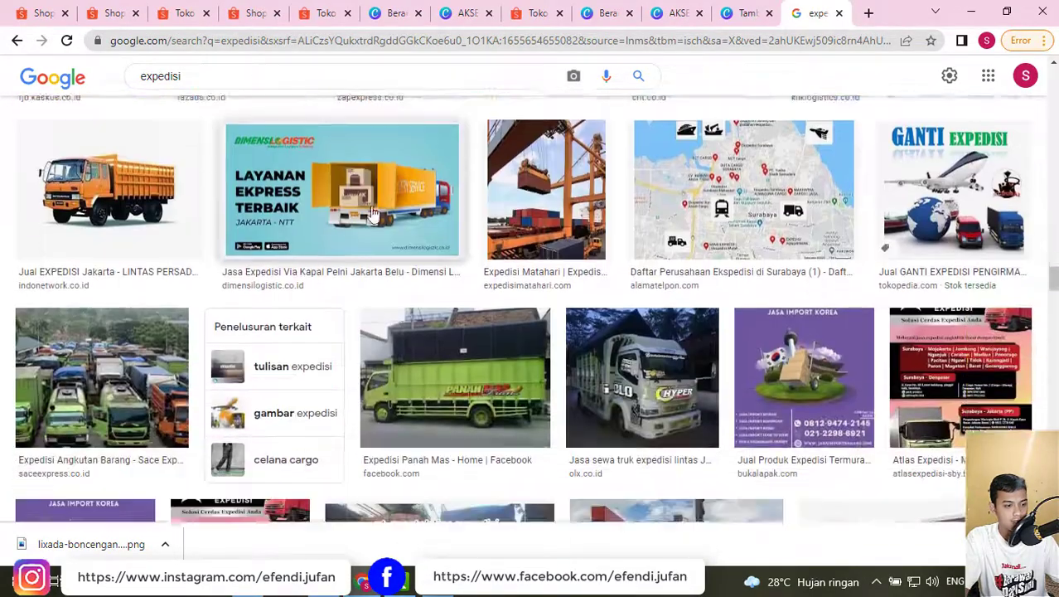
scroll(448, 184, "up", 4)
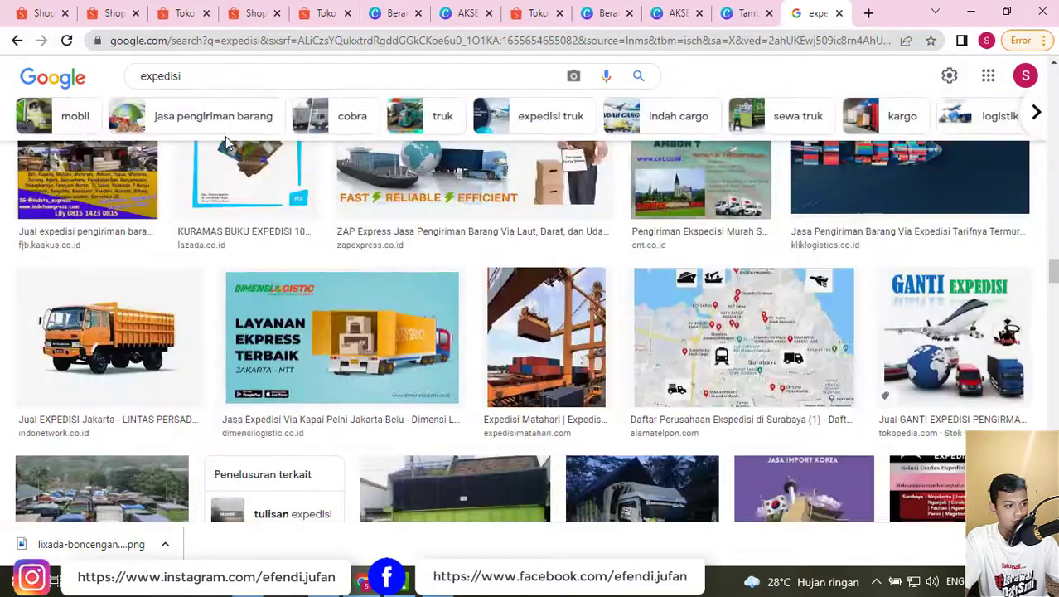
- Search Google Images for "expedisi logo" and look through the courier logos
left_click(222, 75)
type("logo")
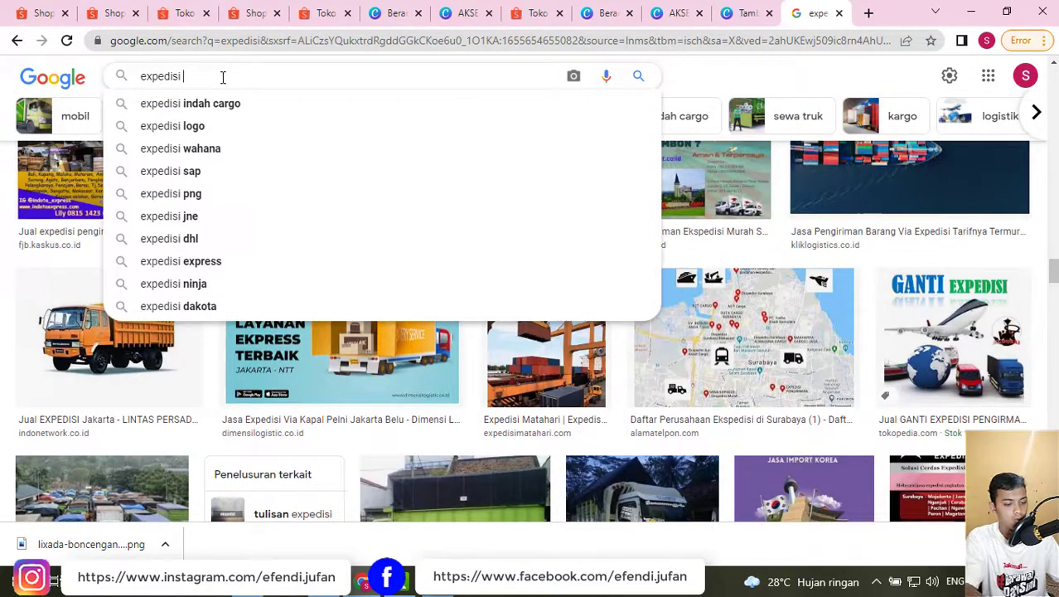
key("Return")
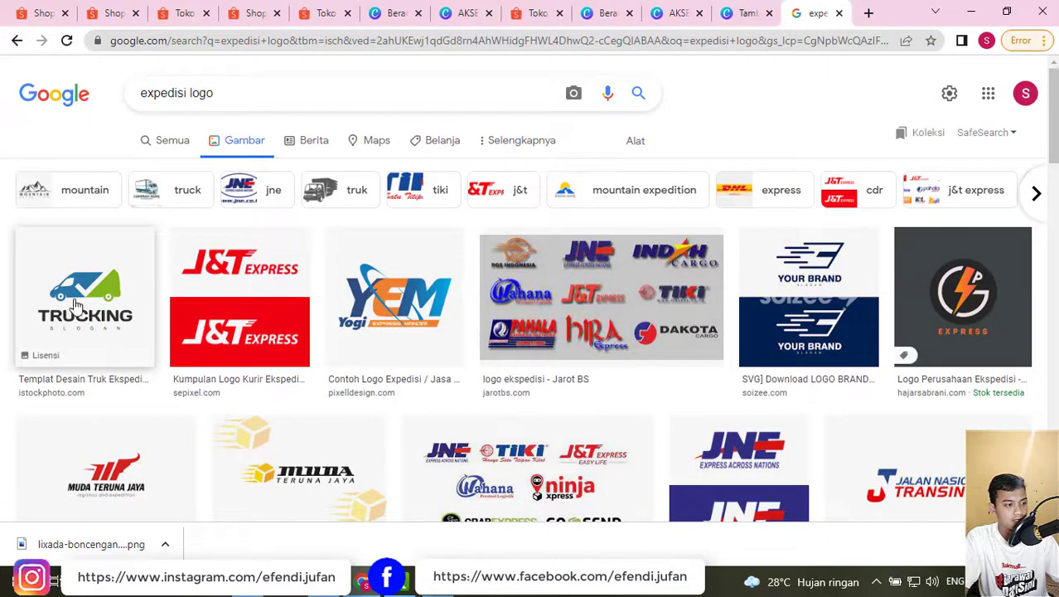
scroll(104, 298, "down", 2)
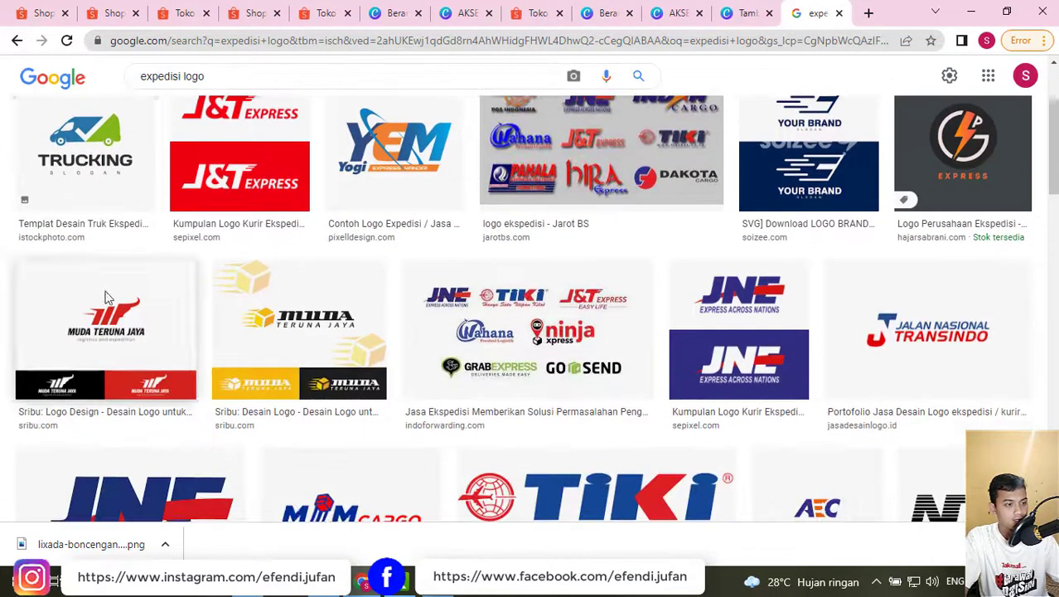
- Switch to the AKSESORIS SEPEDA design and examine the SiCepat, GoSend and J&T Express logos on the EXPEDISI banner's truck
left_click(738, 12)
left_click(675, 12)
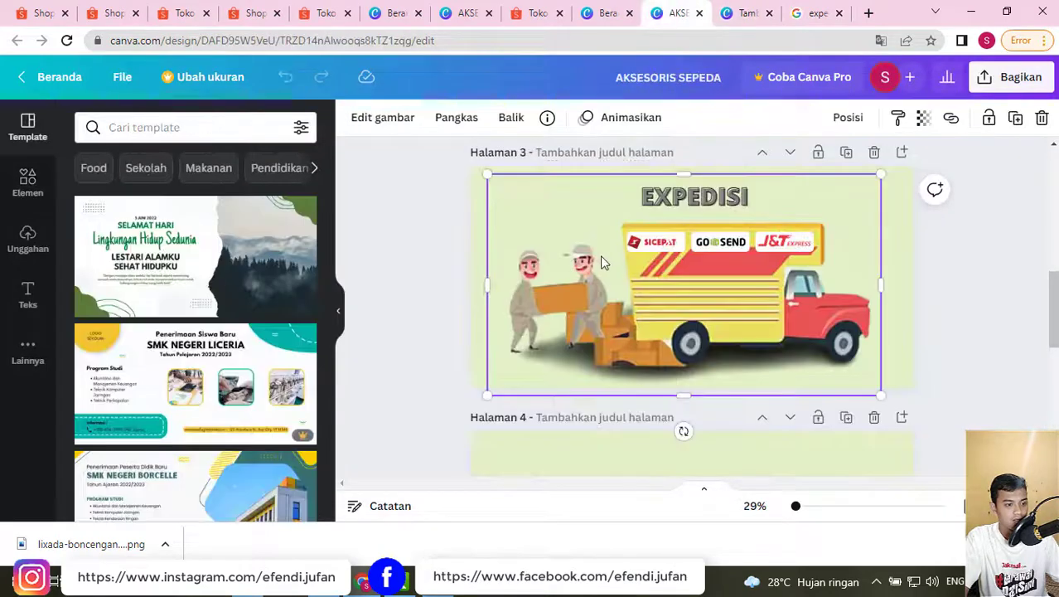
left_click(656, 248)
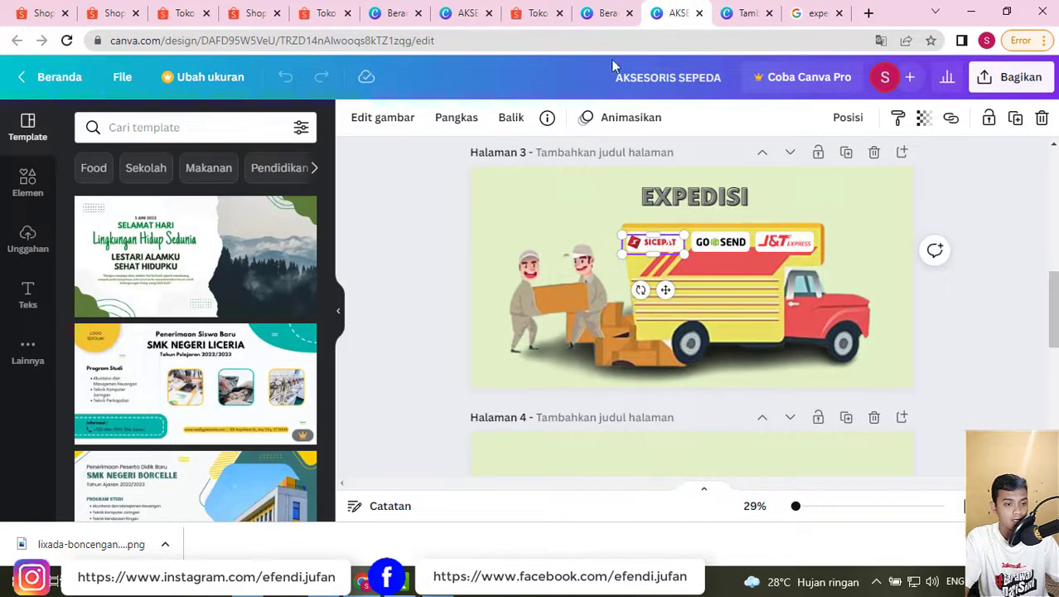
left_click(720, 242)
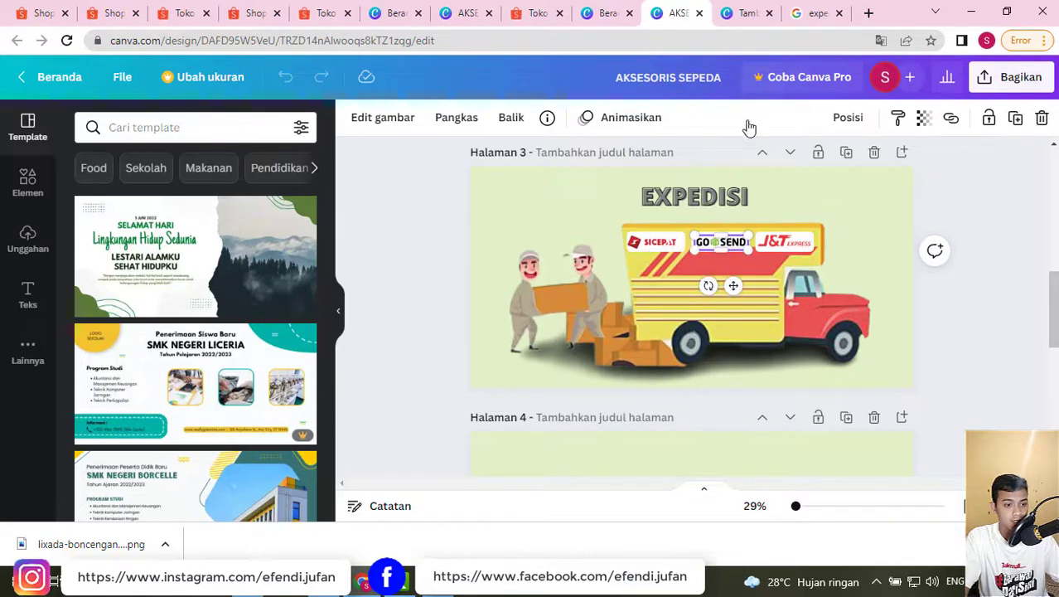
left_click(787, 242)
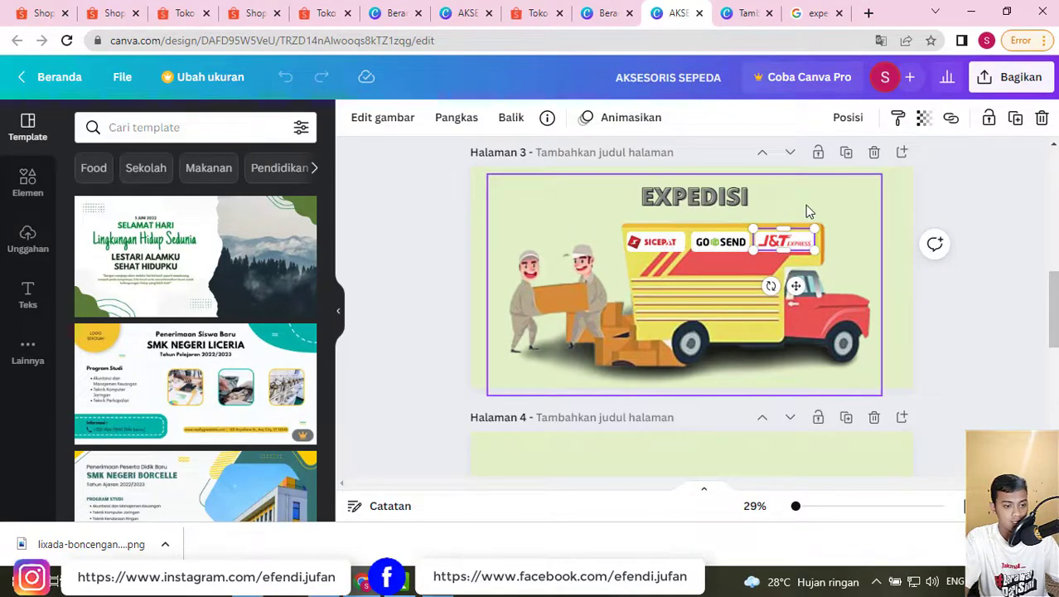
- Examine page 4's JADWAL OPERASIONAL DAN PENGIRIMAN PAKET banner, checking its heading's text colour and the shop picture
scroll(805, 205, "down", 3)
left_click(556, 296)
left_click(730, 281)
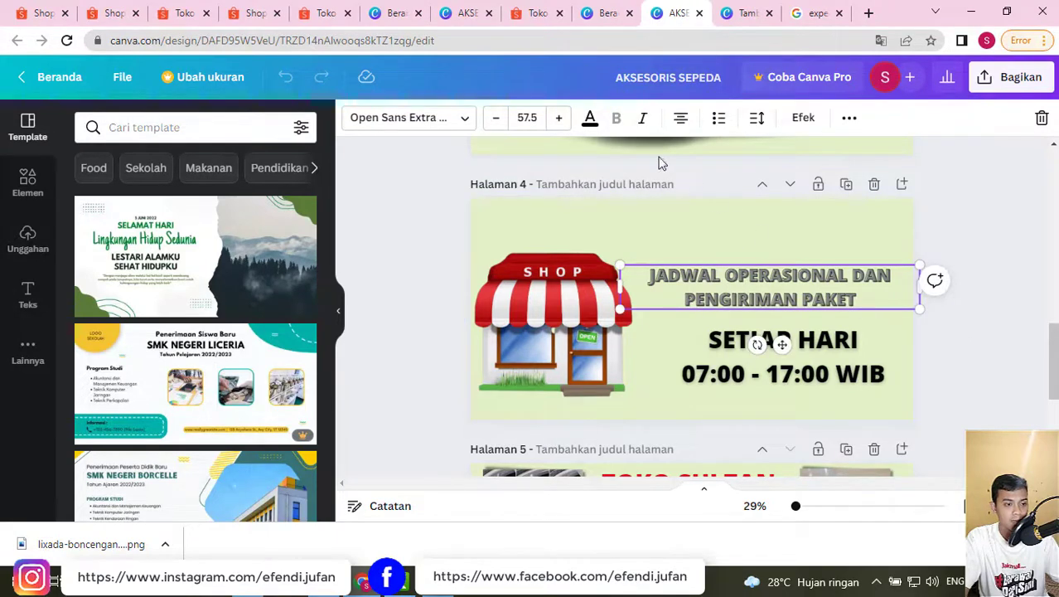
left_click(590, 117)
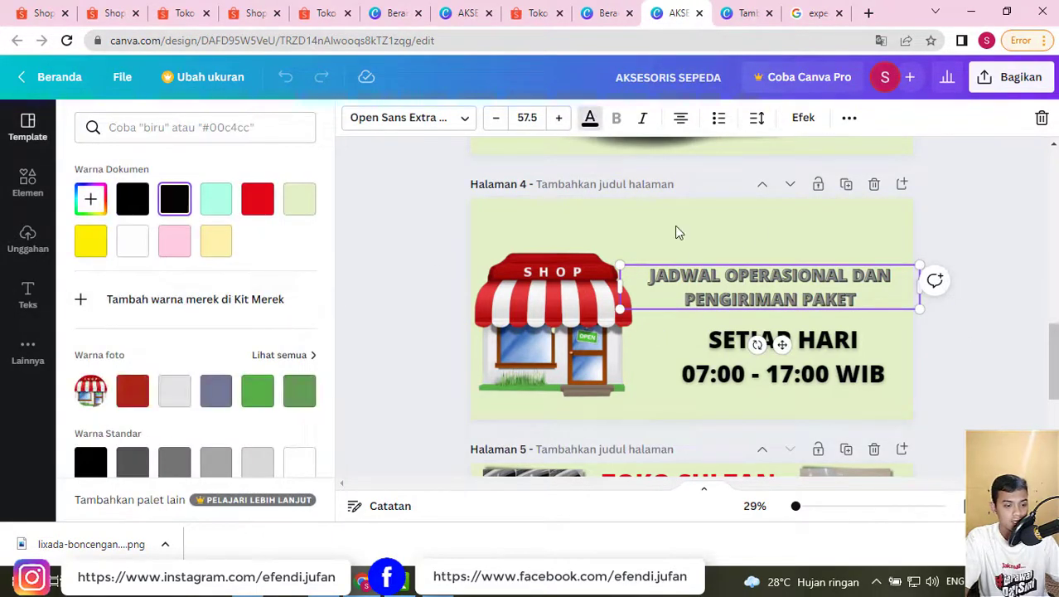
left_click(532, 332)
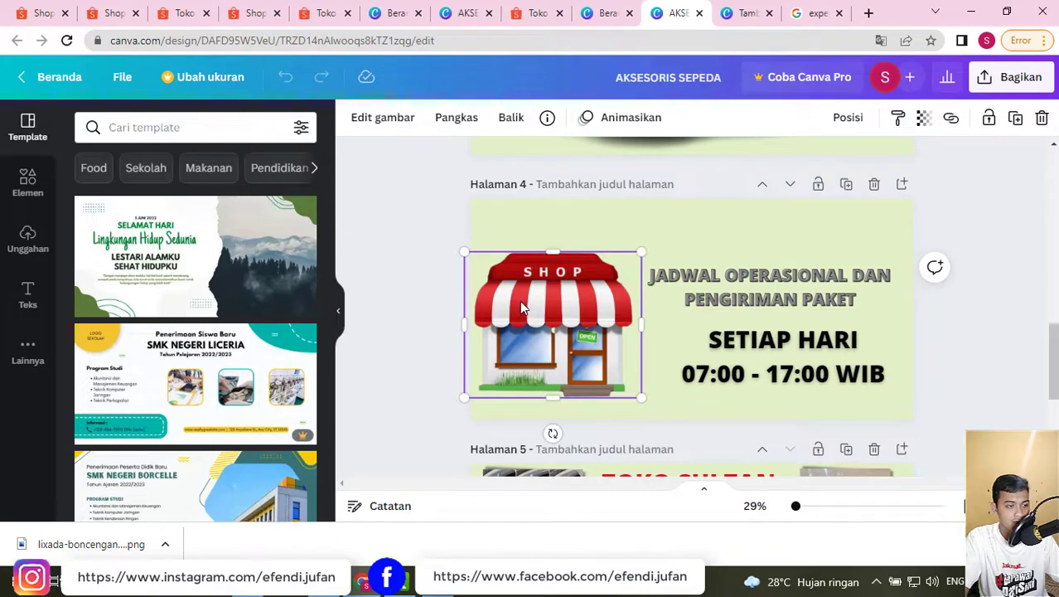
- Return to the Google results tab, search for "logo marketplace" and look over the image results
left_click(816, 13)
left_click(722, 42)
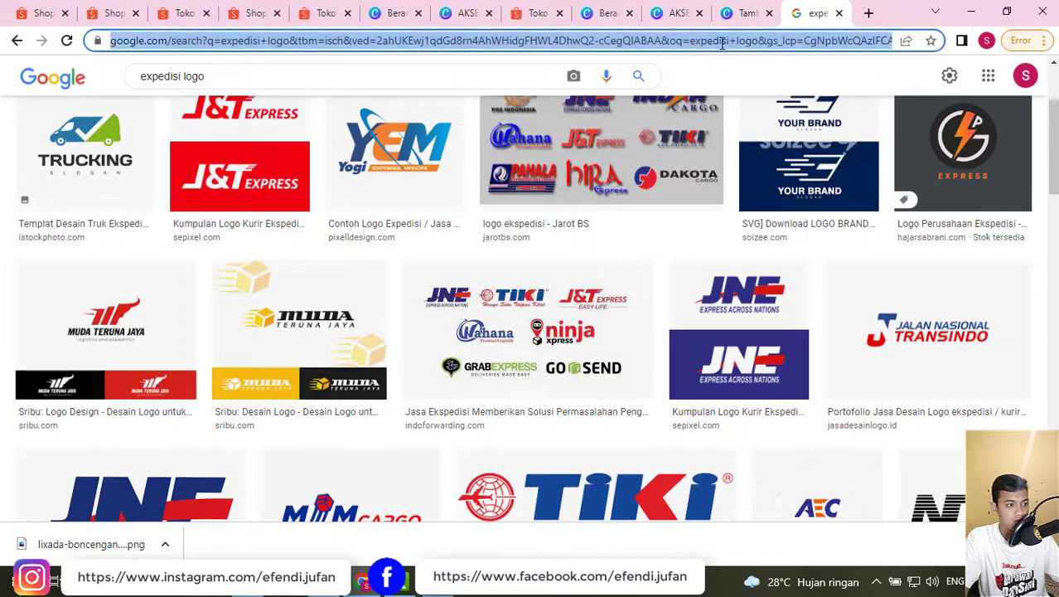
type("logo ma")
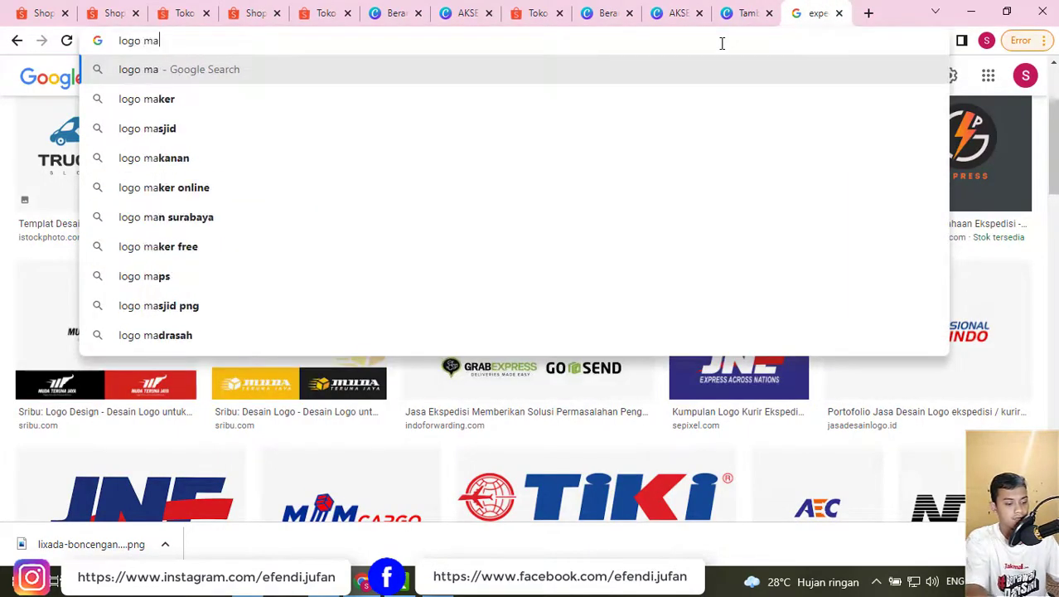
type("rket")
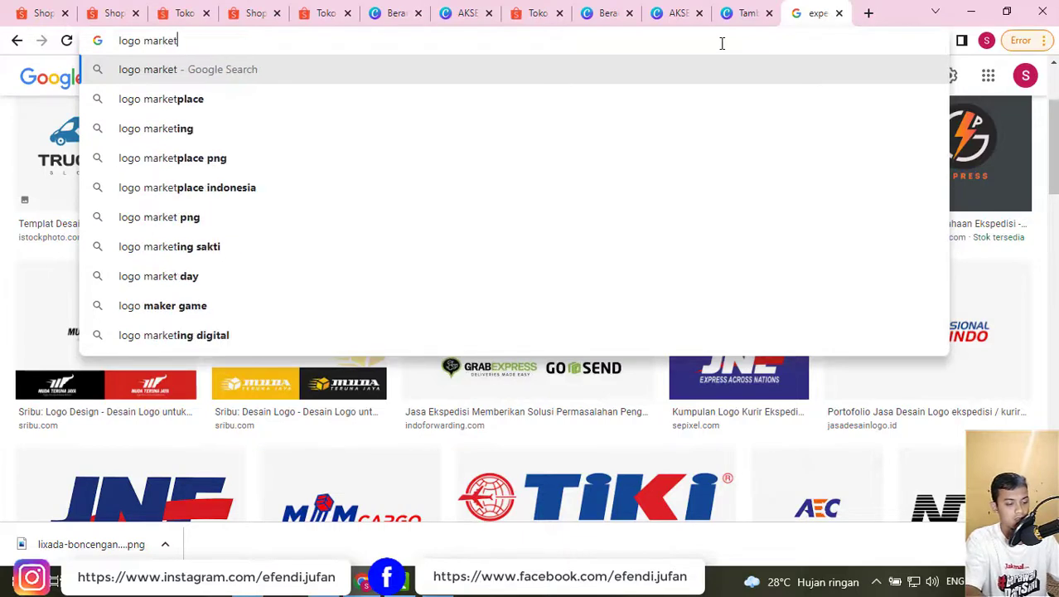
type("p")
key("Up")
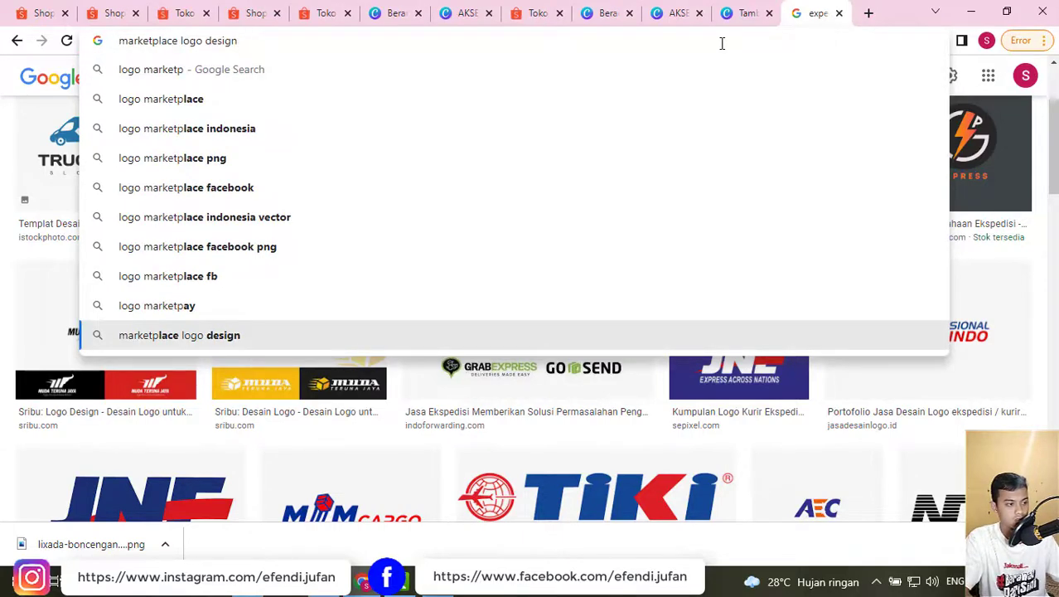
left_click(149, 101)
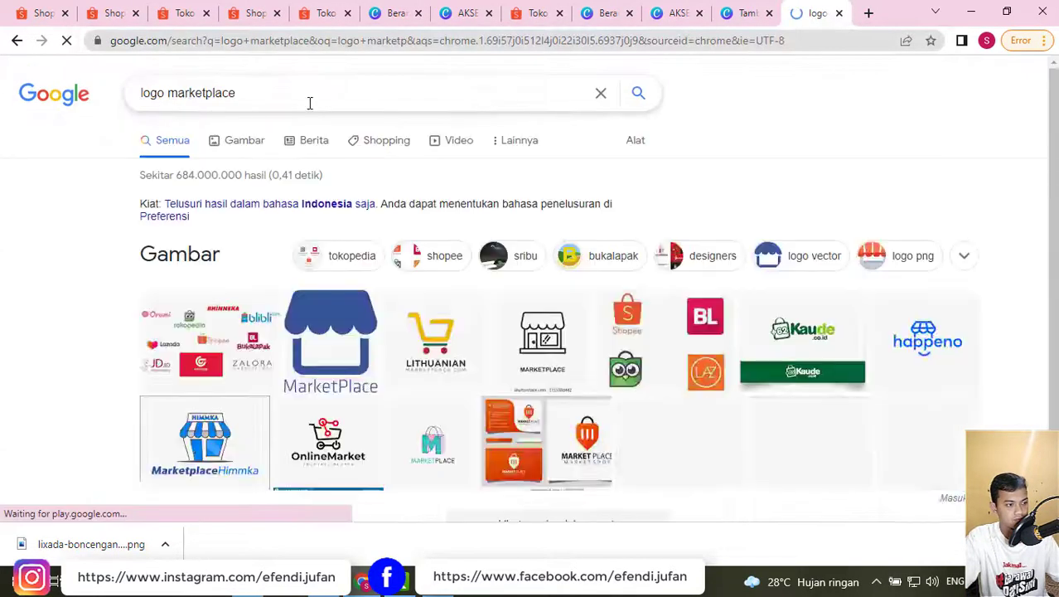
scroll(298, 276, "down", 1)
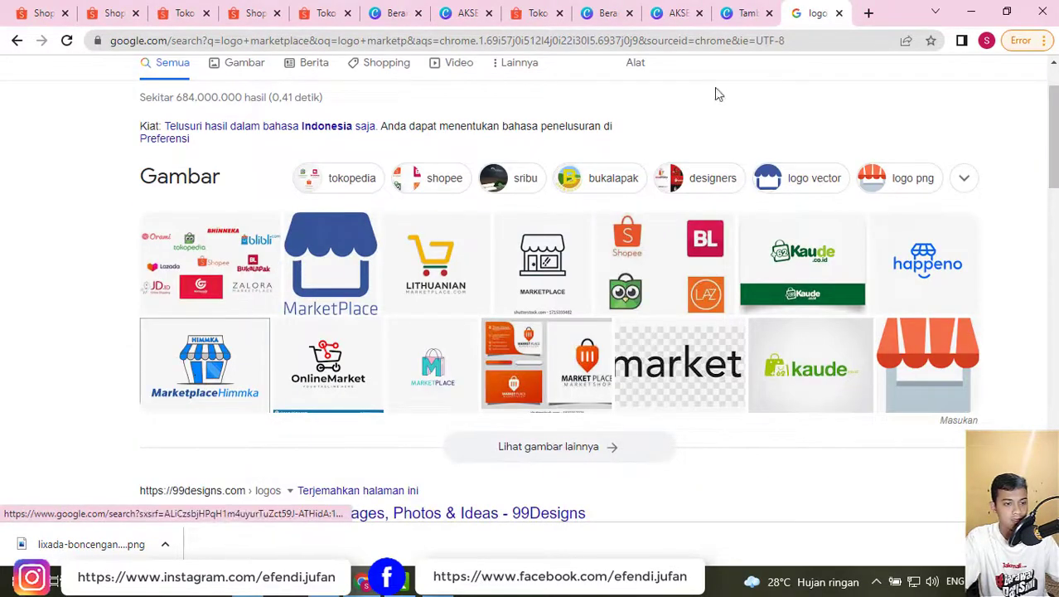
- Return to the AKSESORIS SEPEDA design and examine the TOKO SULTAN heading on page 5's discount banner
left_click(748, 12)
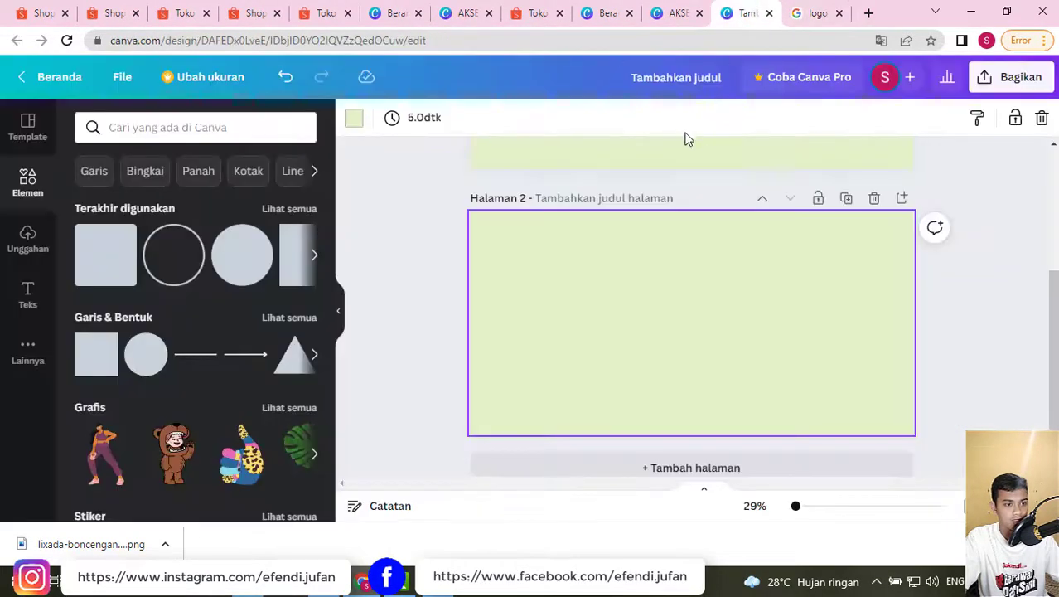
scroll(699, 272, "up", 3)
left_click(675, 12)
scroll(668, 240, "down", 2)
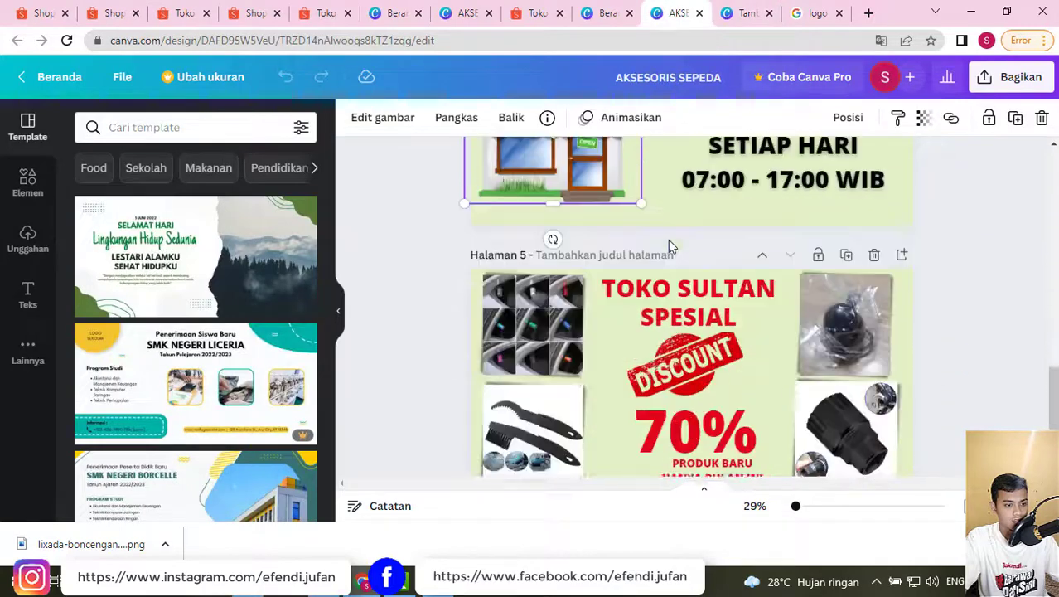
scroll(668, 240, "down", 1)
left_click(713, 209)
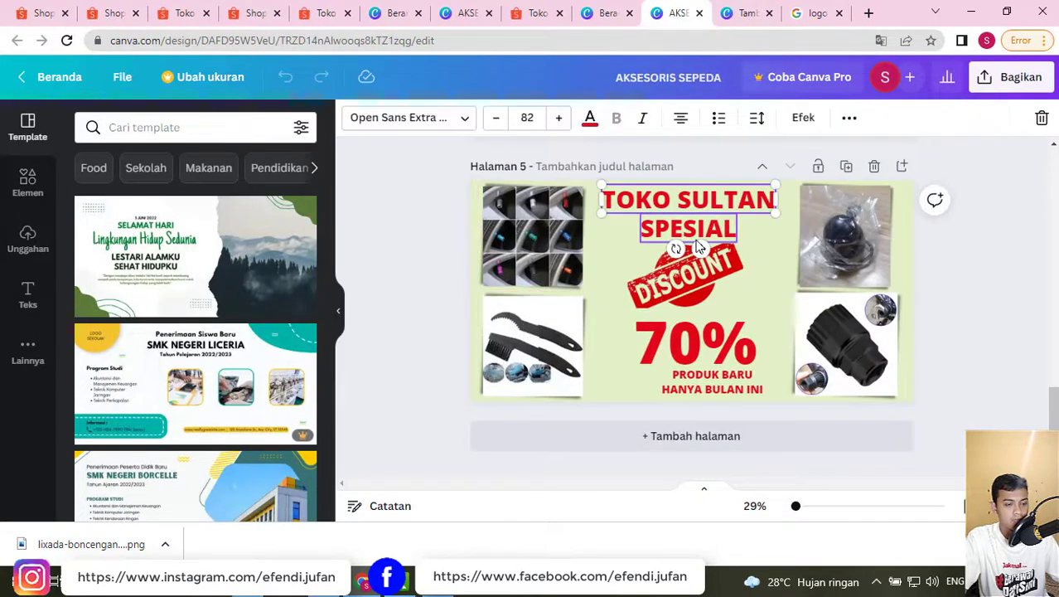
- Switch to the dekorasi tutor.txt notes in Notepad and review the operating-schedule and current-promo banner points, then return to the design
left_click(336, 579)
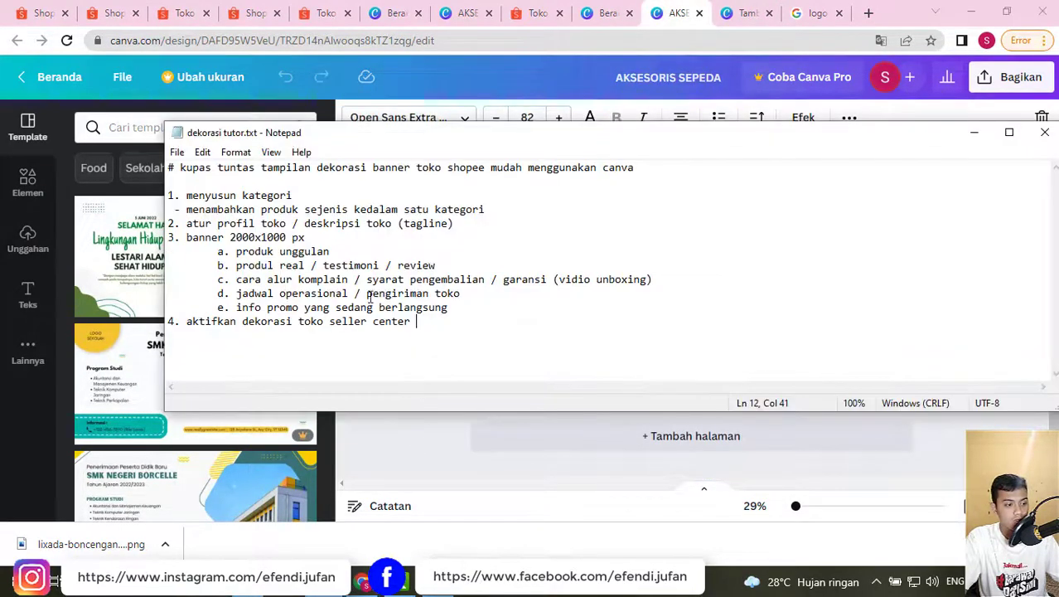
left_click_drag(266, 290, 403, 293)
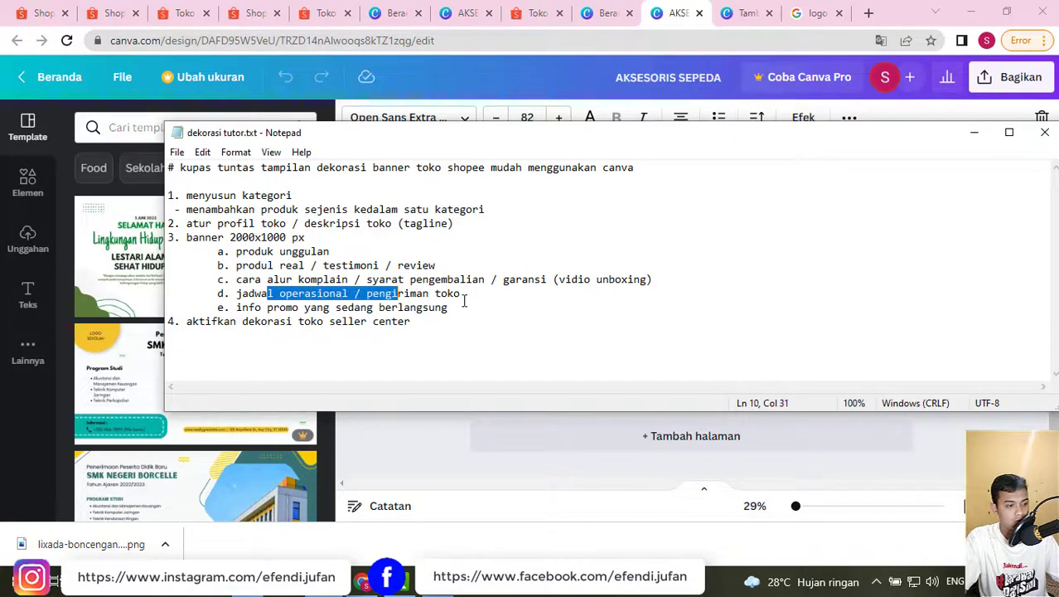
left_click(462, 295)
left_click_drag(232, 308, 444, 306)
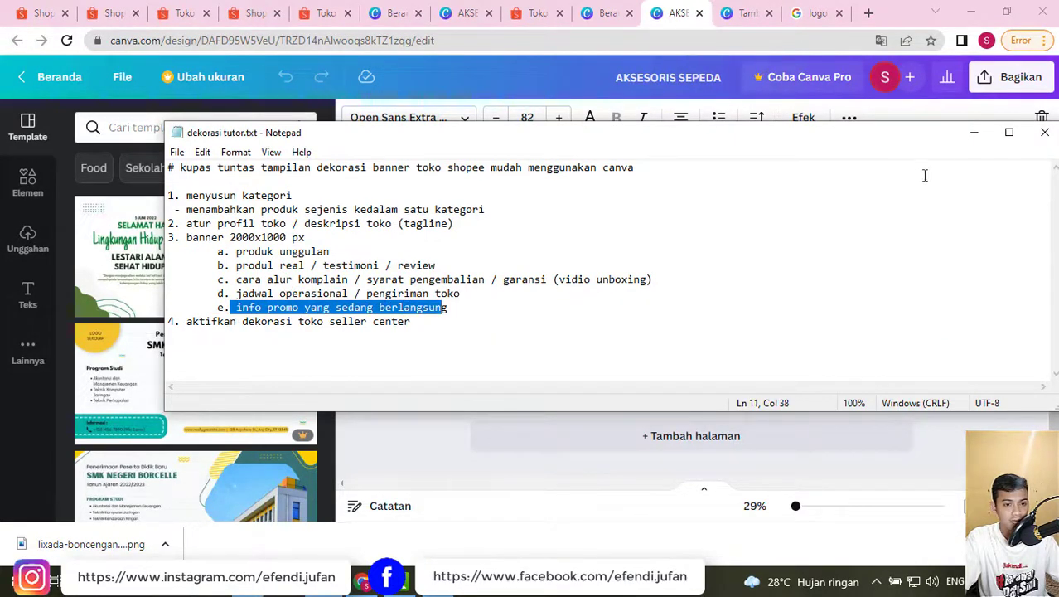
left_click(973, 133)
- Examine page 5's 70% discount banner, including the product photos placed around its promo text
scroll(676, 286, "up", 2)
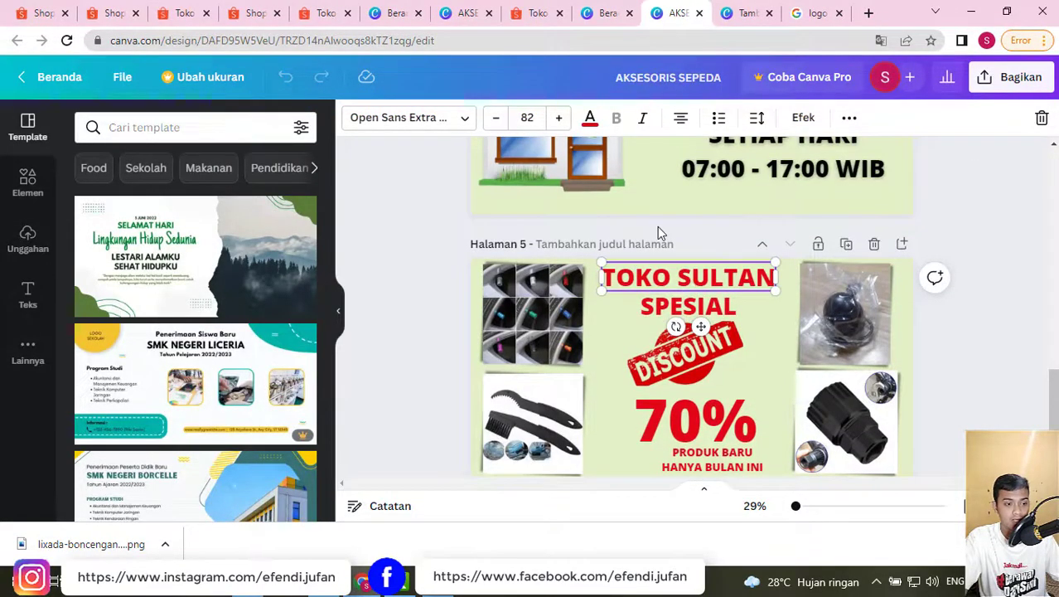
left_click(613, 336)
scroll(614, 327, "down", 2)
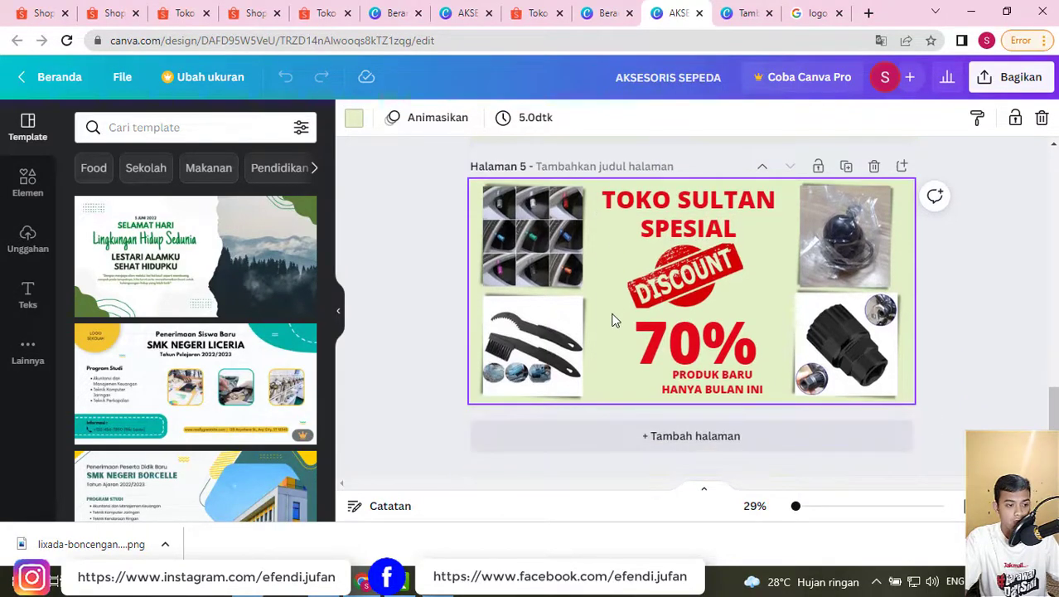
left_click(555, 272)
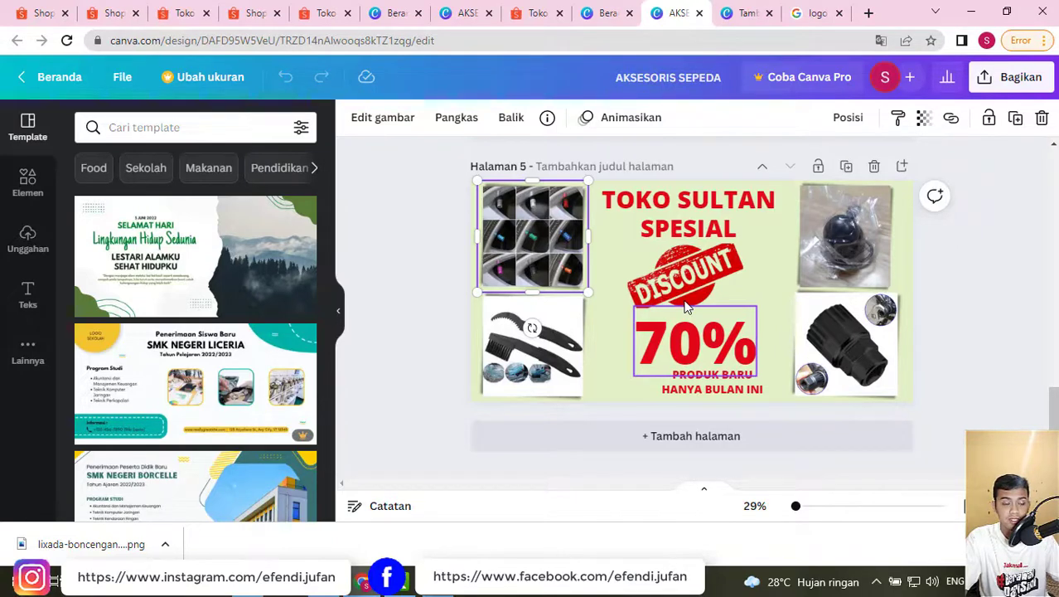
left_click(612, 243)
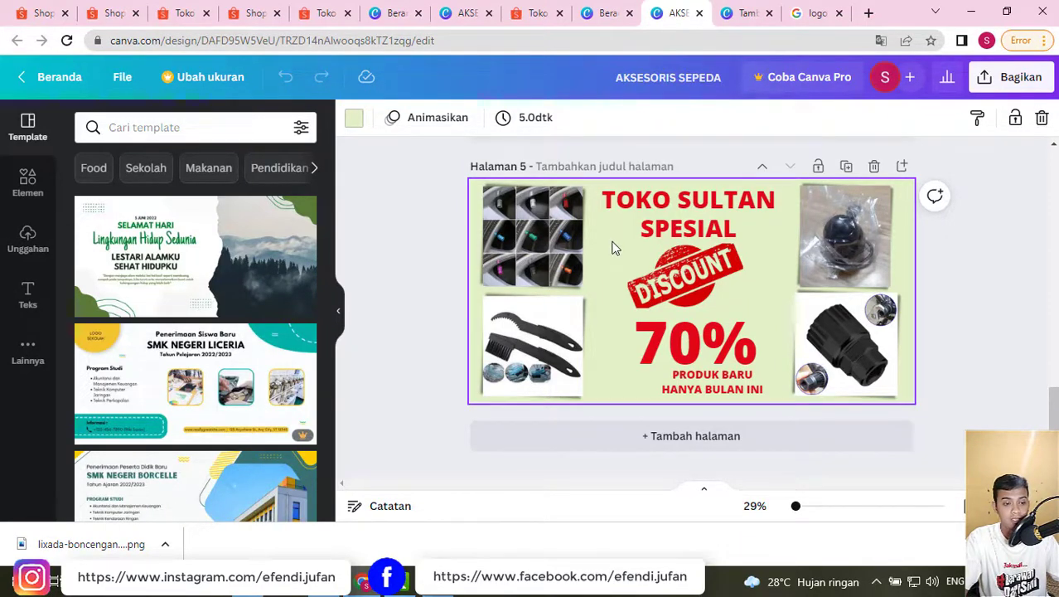
- Review the finished banners from page 4's operating schedule back to page 2's unboxing-video terms
scroll(625, 249, "up", 3)
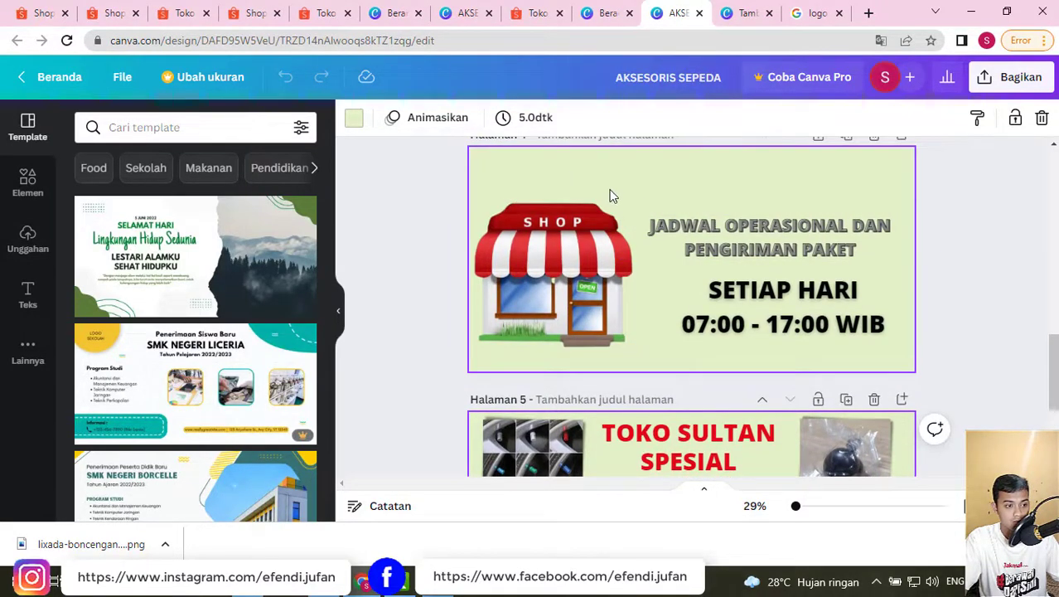
scroll(610, 197, "up", 1)
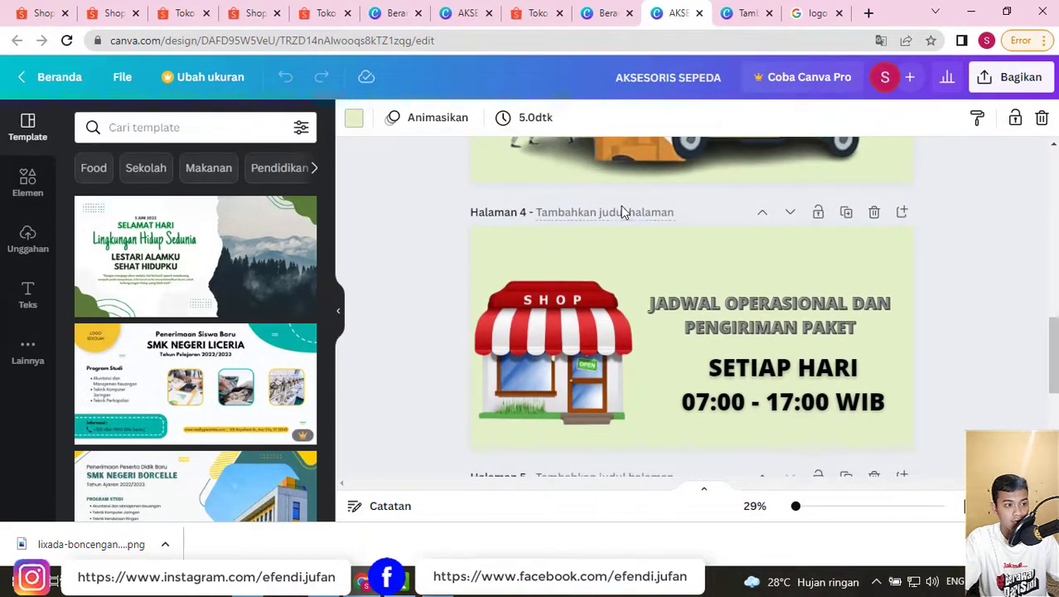
scroll(625, 217, "up", 2)
scroll(628, 218, "up", 2)
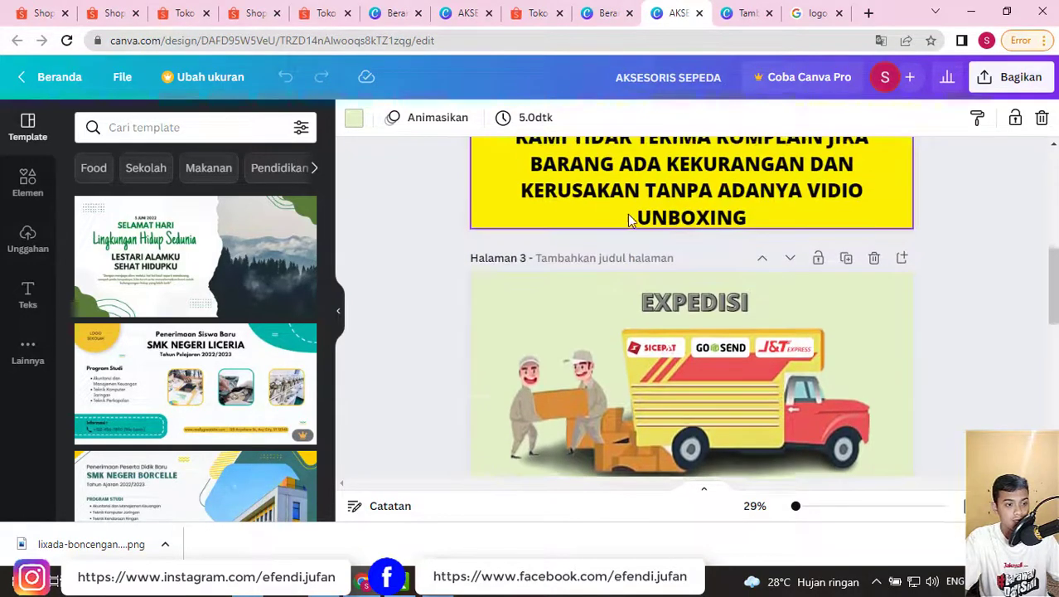
scroll(627, 218, "up", 1)
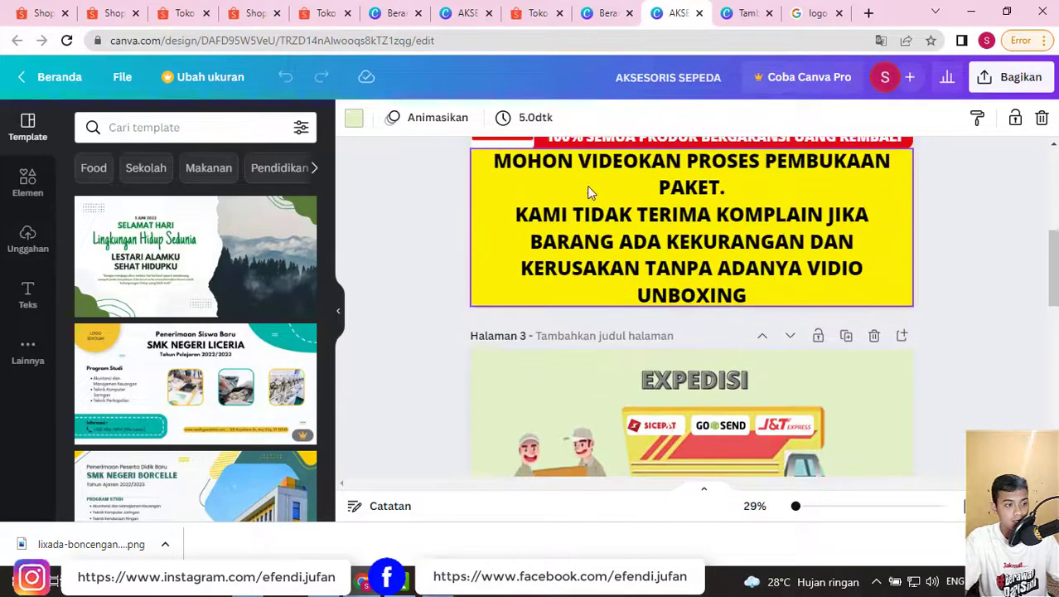
- Go to the Canva home page and download the AKSESORIS SEPEDA design from the recent designs
left_click(55, 80)
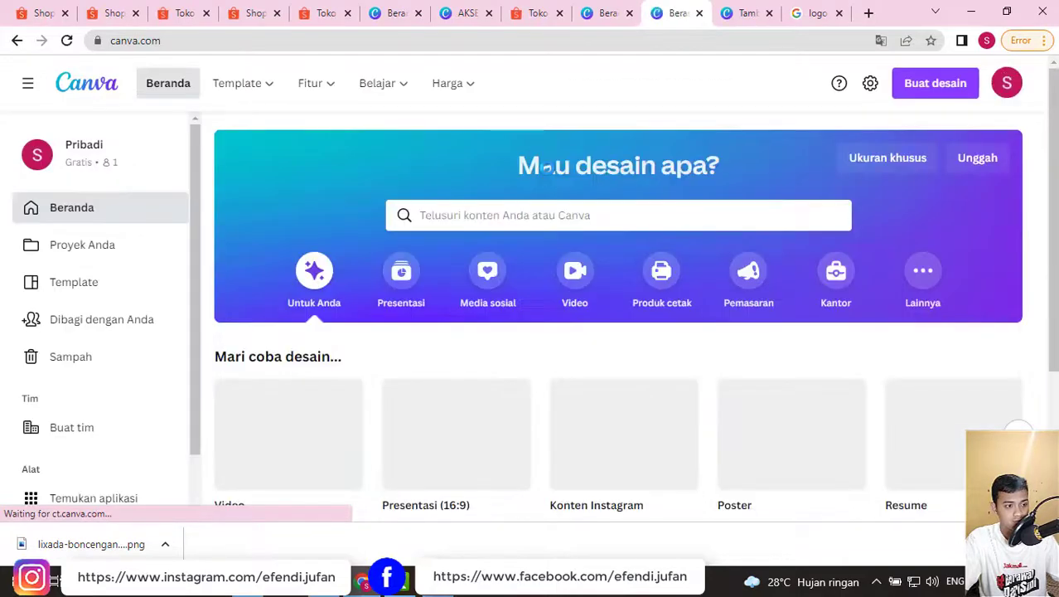
scroll(540, 177, "down", 5)
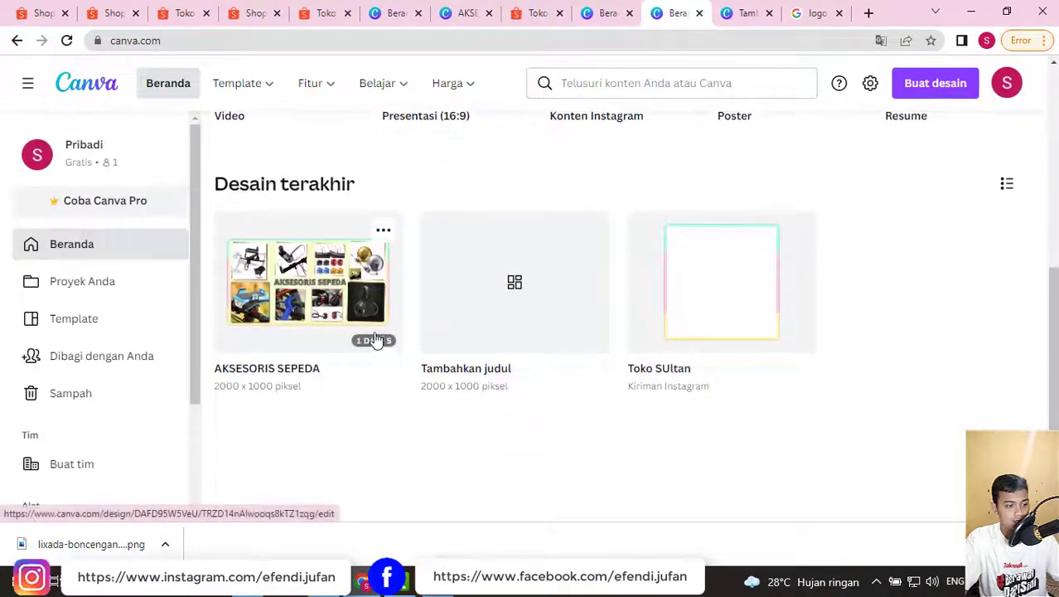
left_click(383, 231)
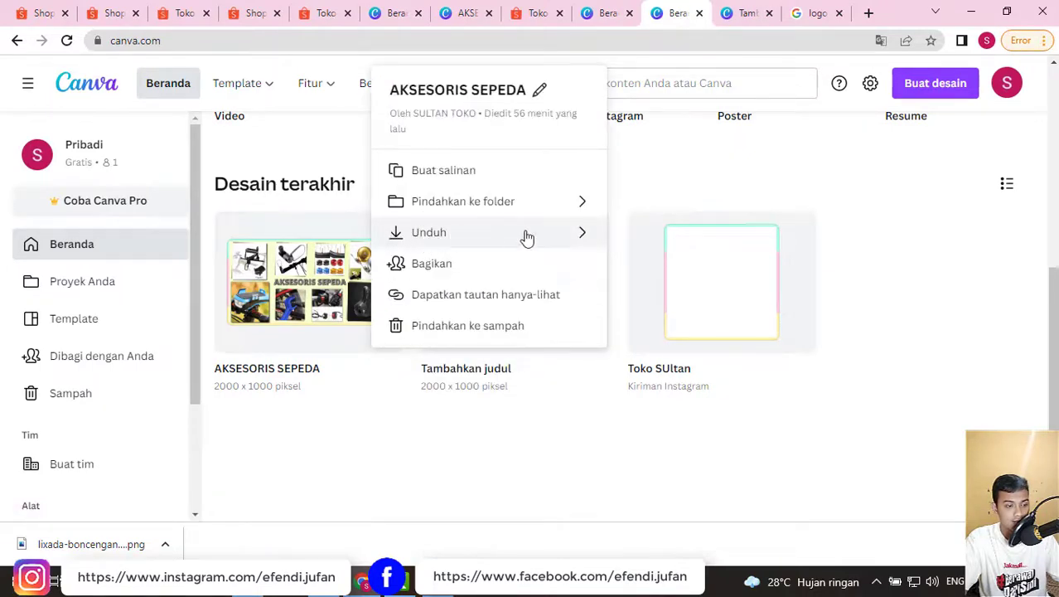
left_click(580, 235)
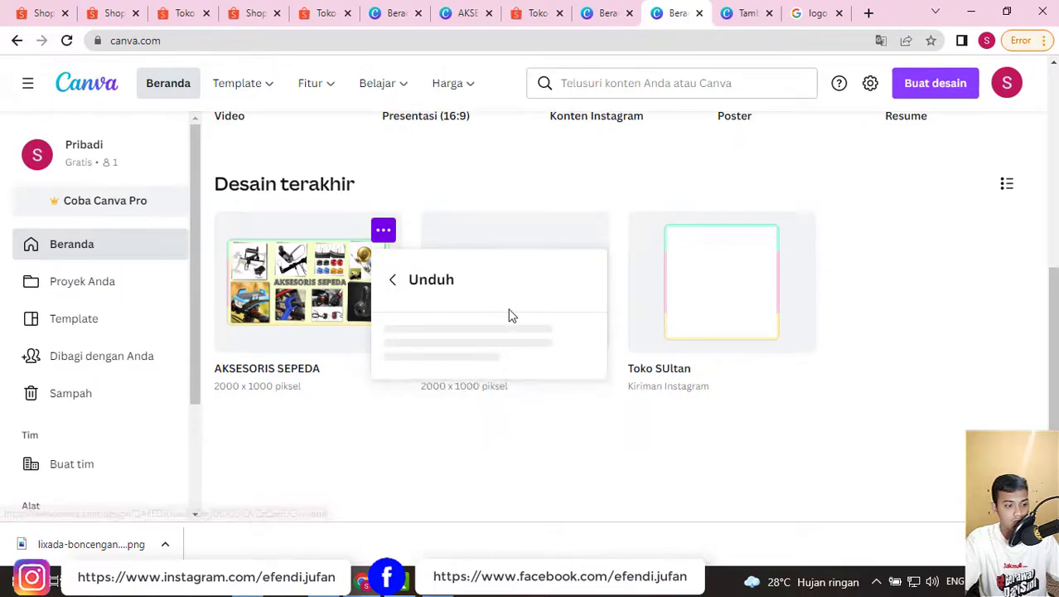
left_click(487, 435)
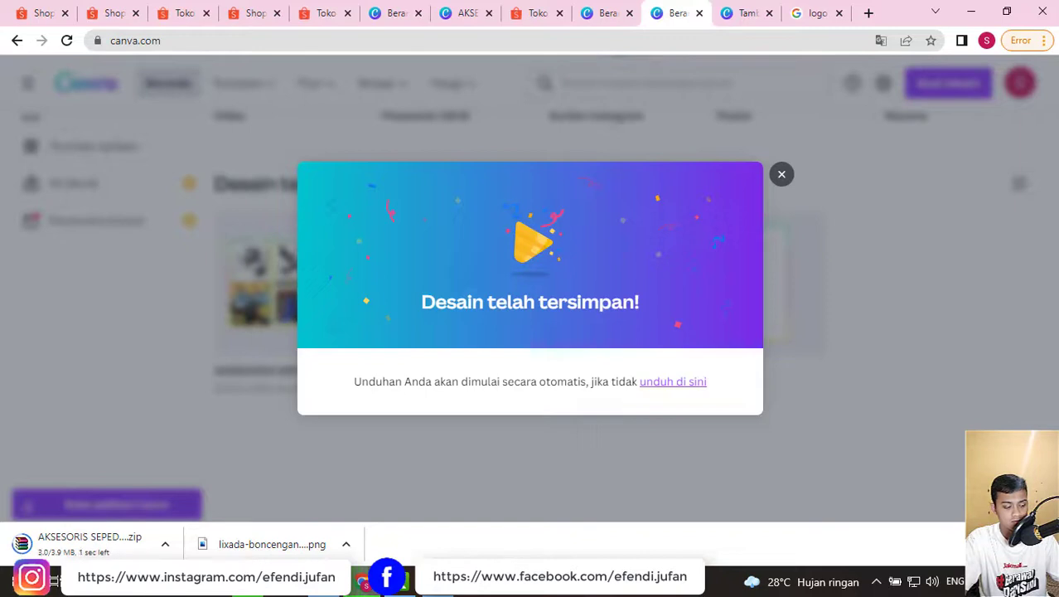
- Locate the downloaded AKSESORIS SEPEDA (1).zip in the Downloads folder and extract it to its own AKSESORIS SEPEDA (1) folder
key("ctrl+j")
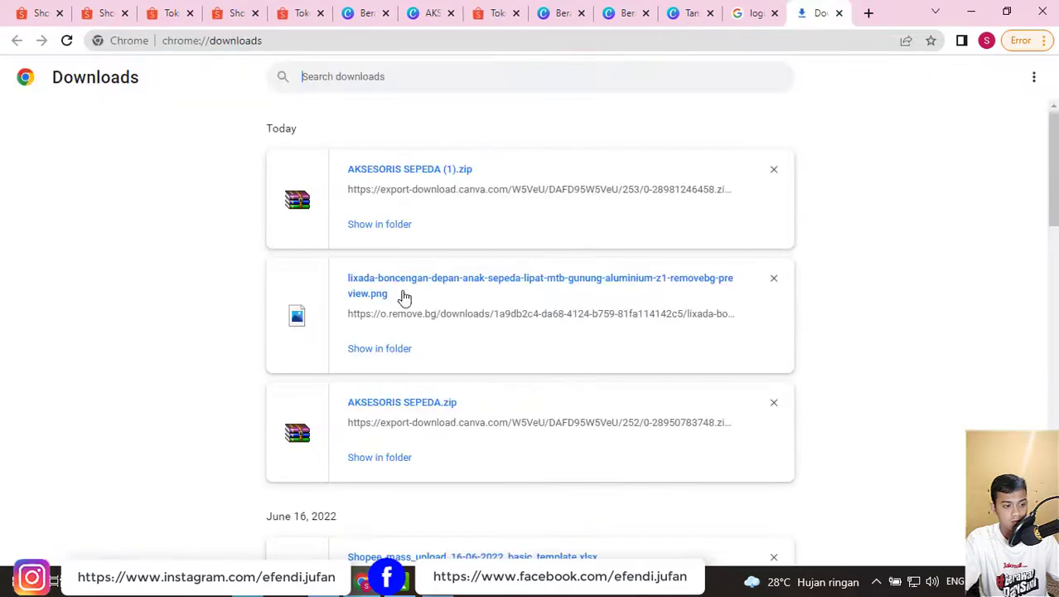
left_click(378, 224)
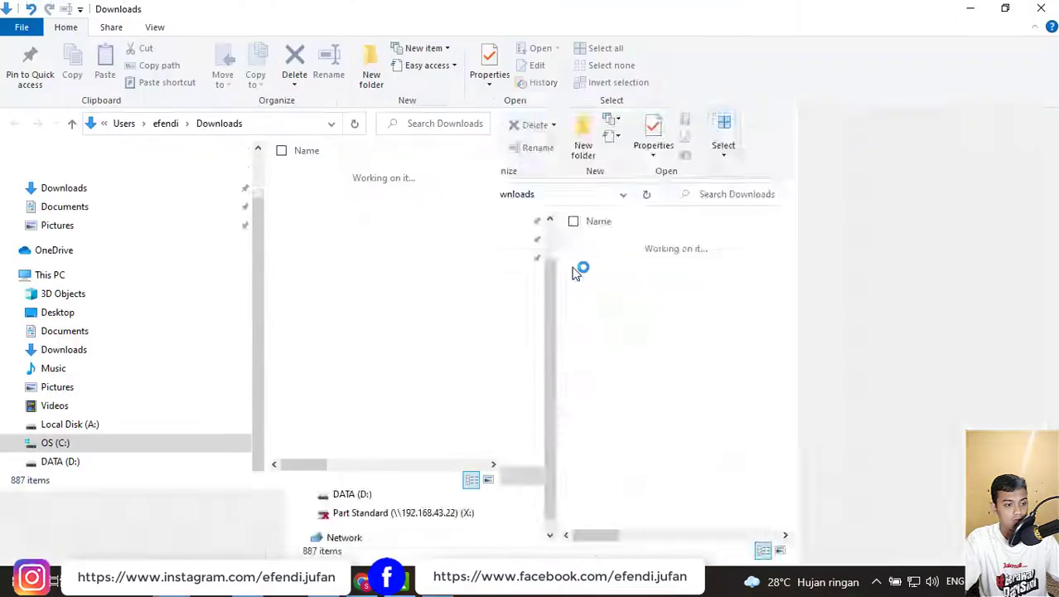
right_click(380, 201)
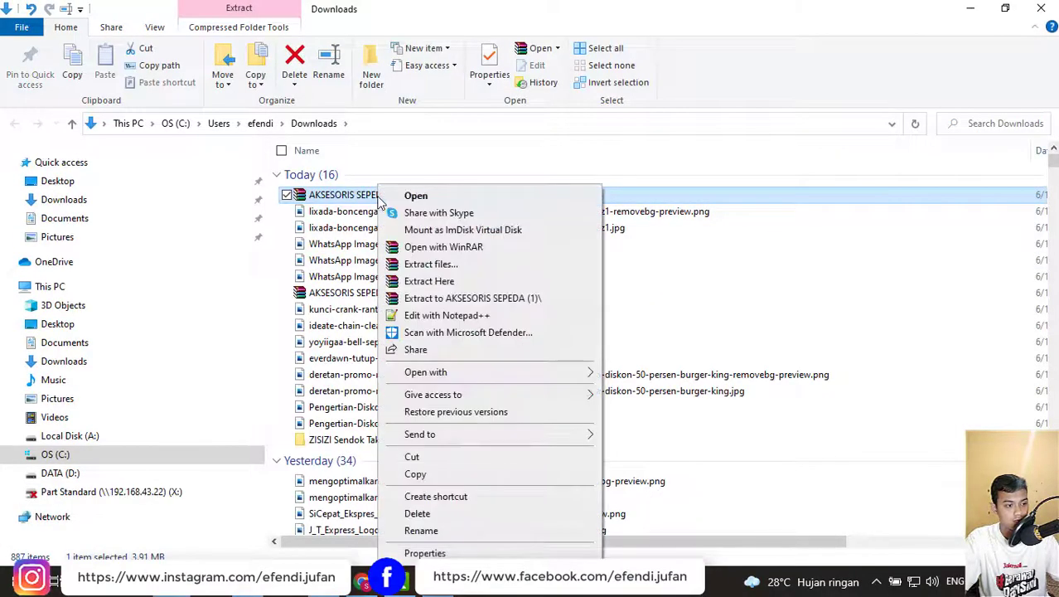
left_click(423, 264)
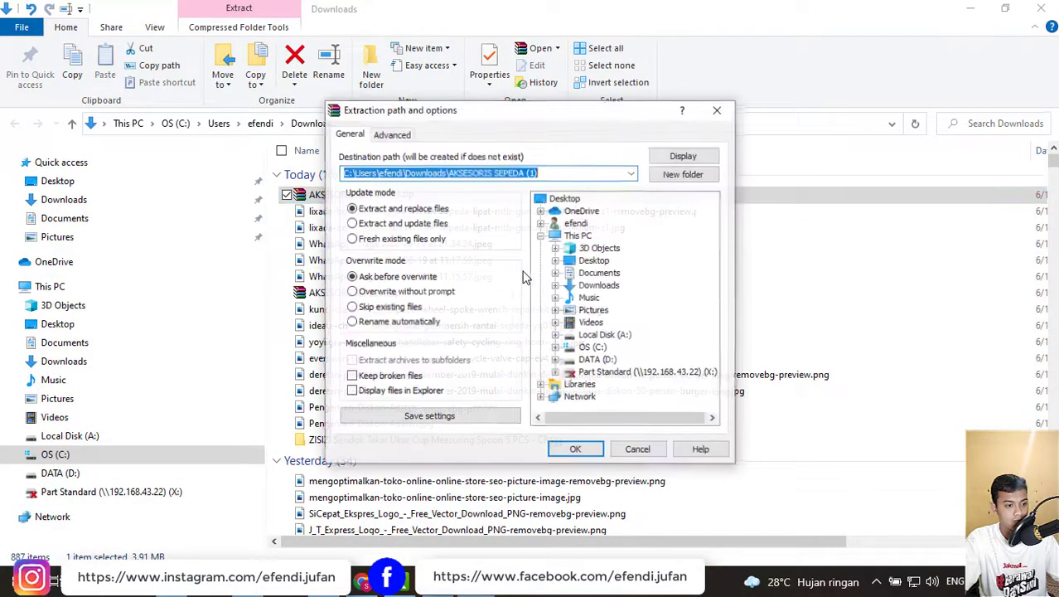
left_click(570, 447)
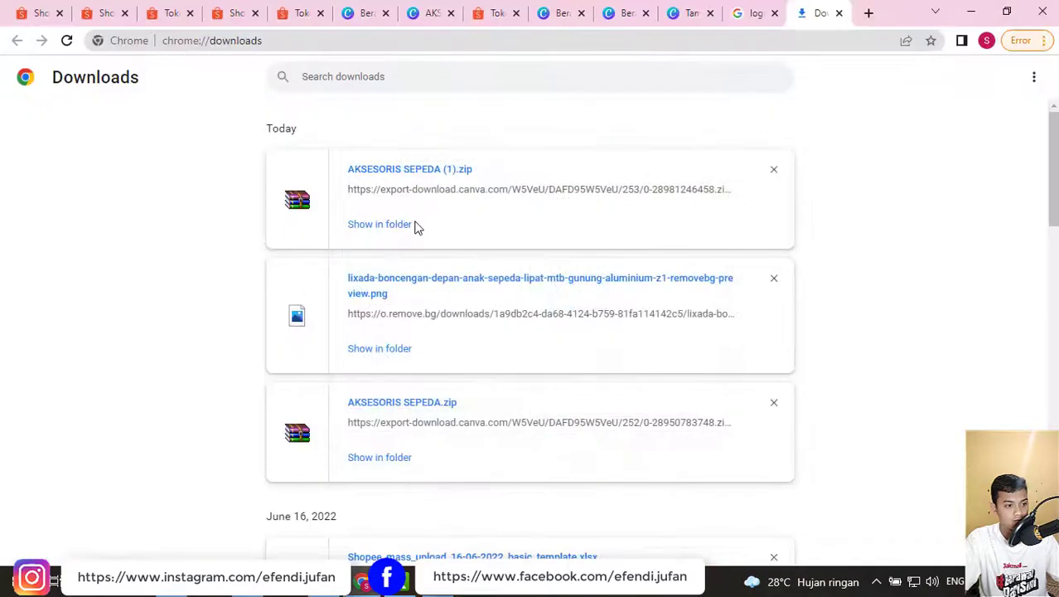
left_click(971, 15)
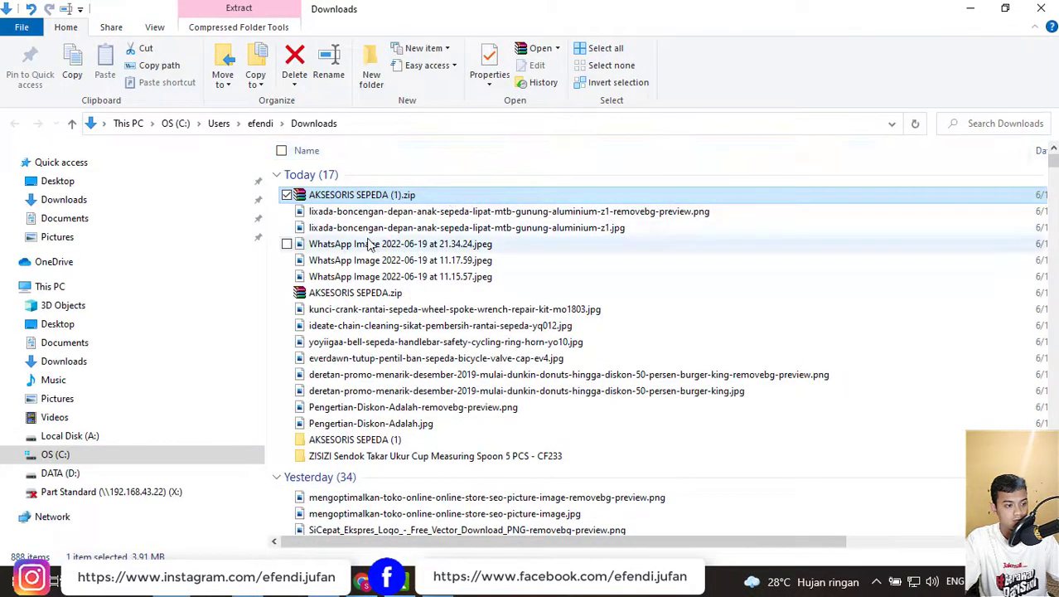
- Open the extracted AKSESORIS SEPEDA (1) folder and look through the banner images from 1.png onward, then refresh the folder
left_click(353, 440)
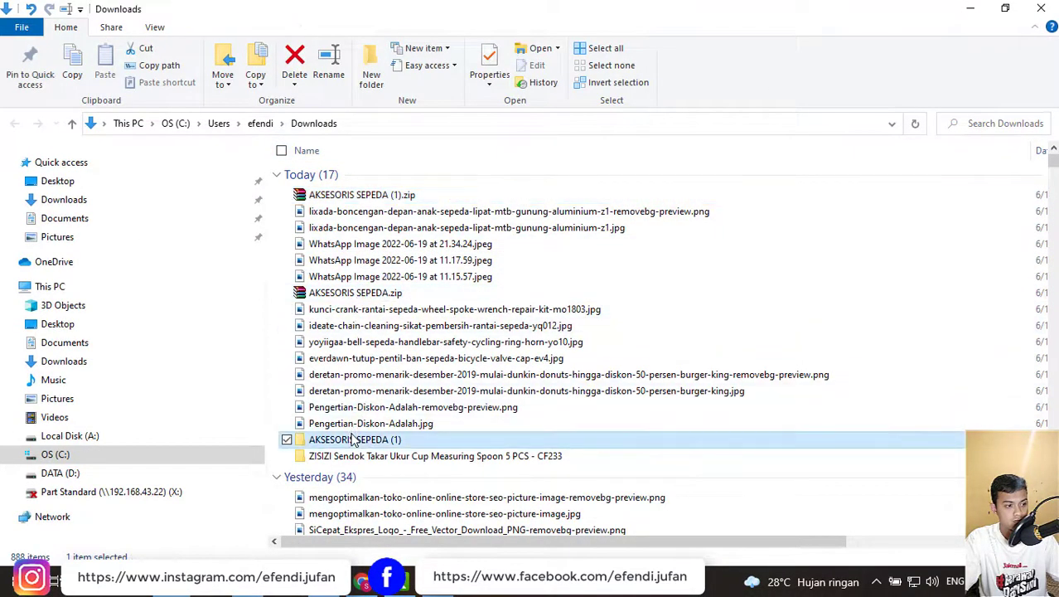
double_click(353, 440)
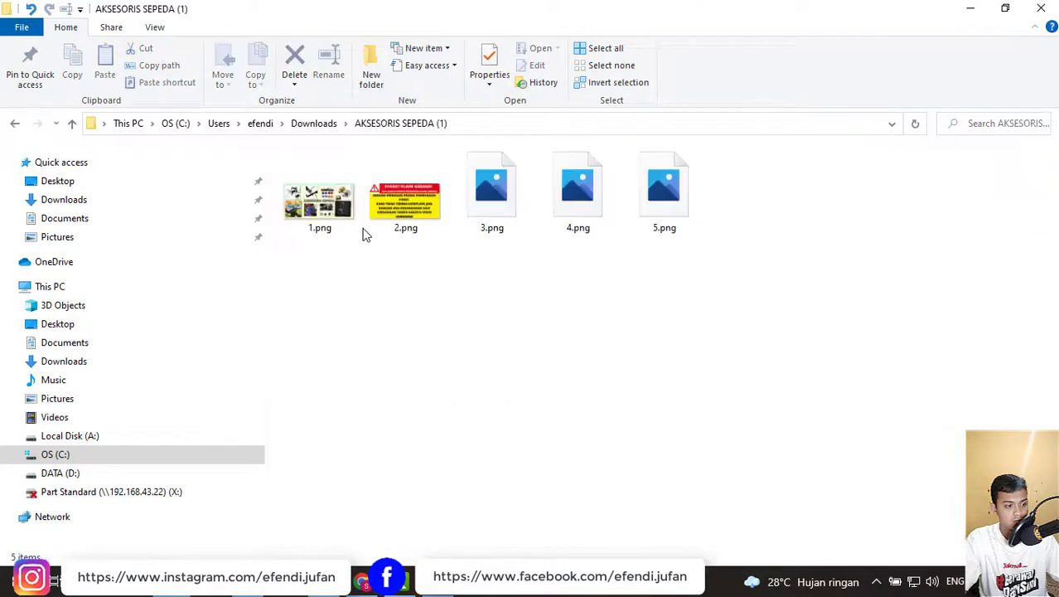
left_click(319, 217)
double_click(319, 217)
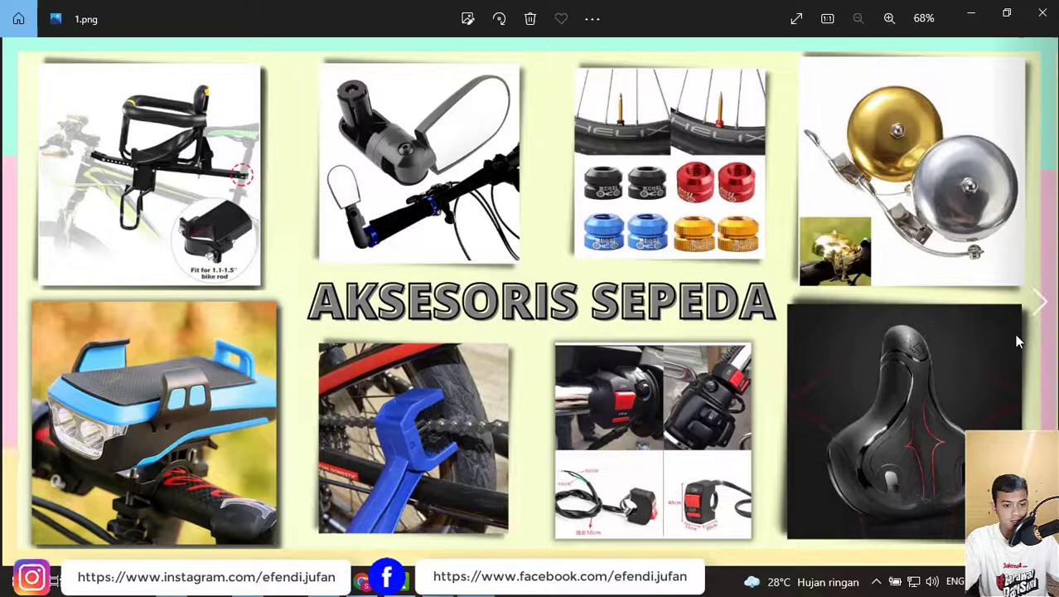
left_click(1029, 321)
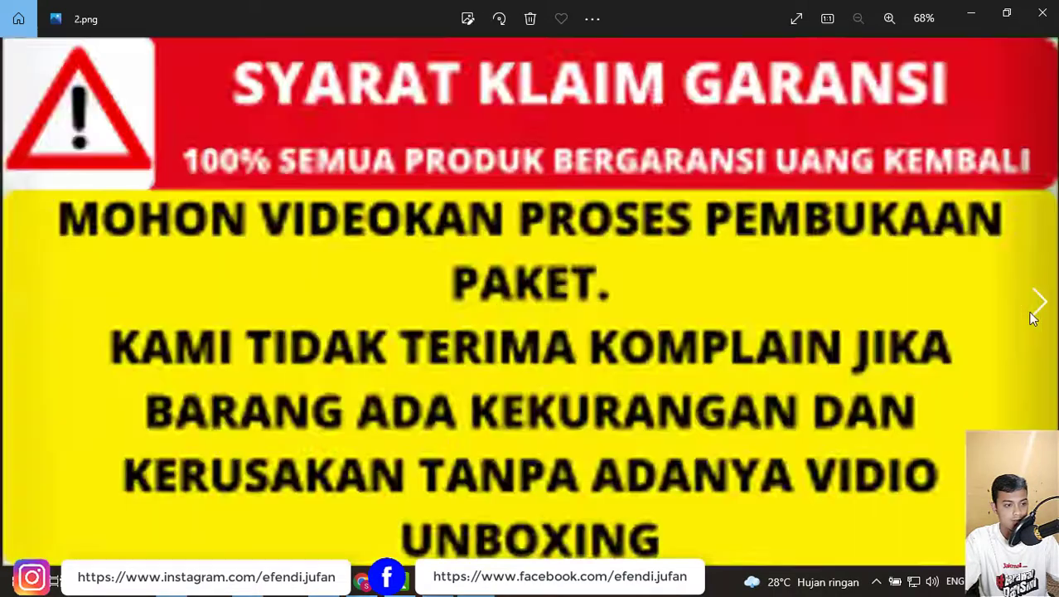
left_click(1032, 320)
left_click(1033, 319)
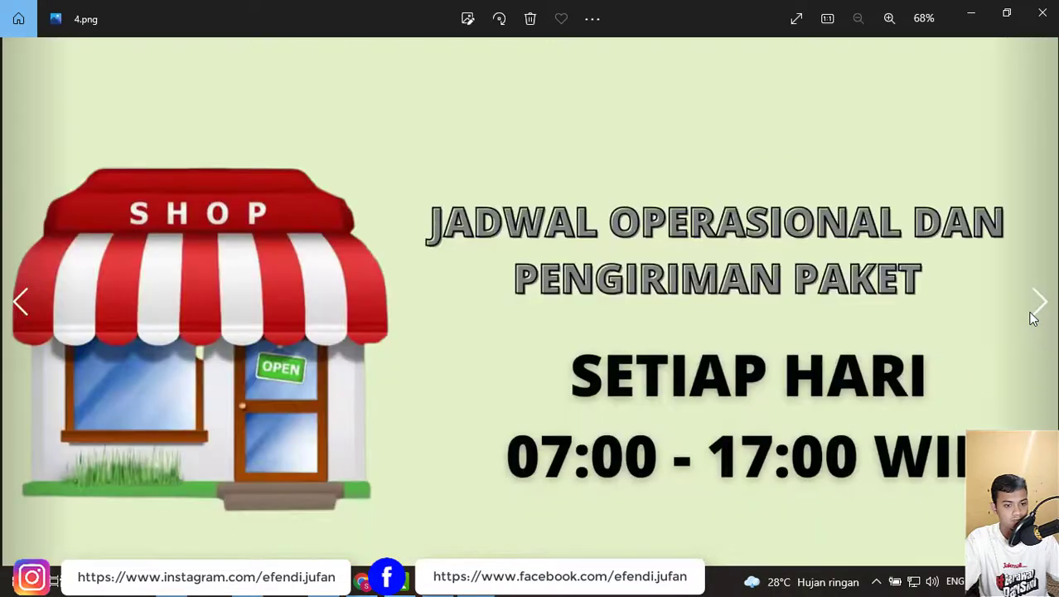
left_click(1033, 319)
left_click(1043, 15)
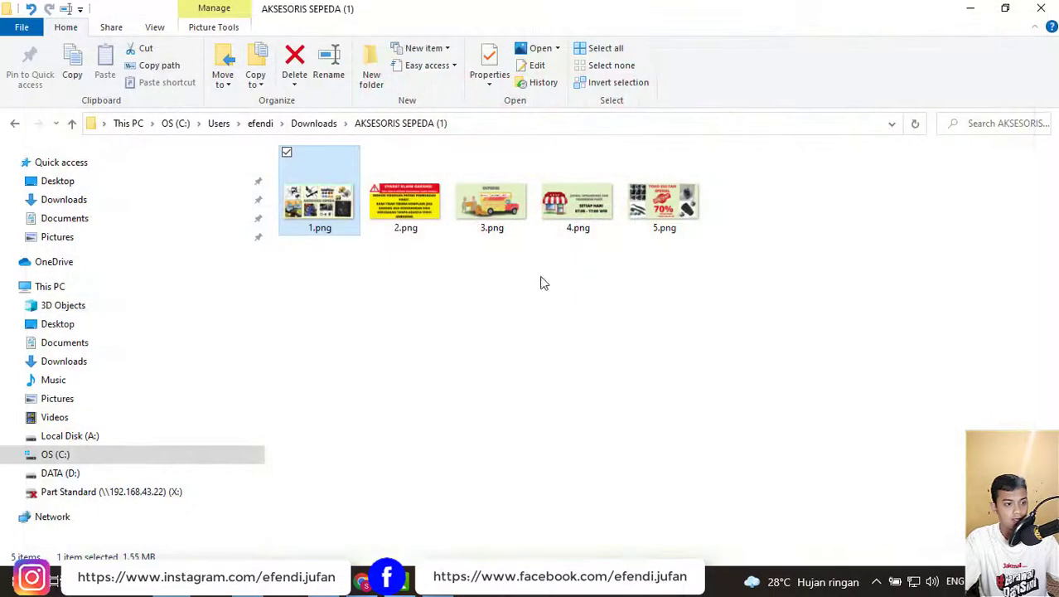
right_click(477, 305)
left_click(520, 367)
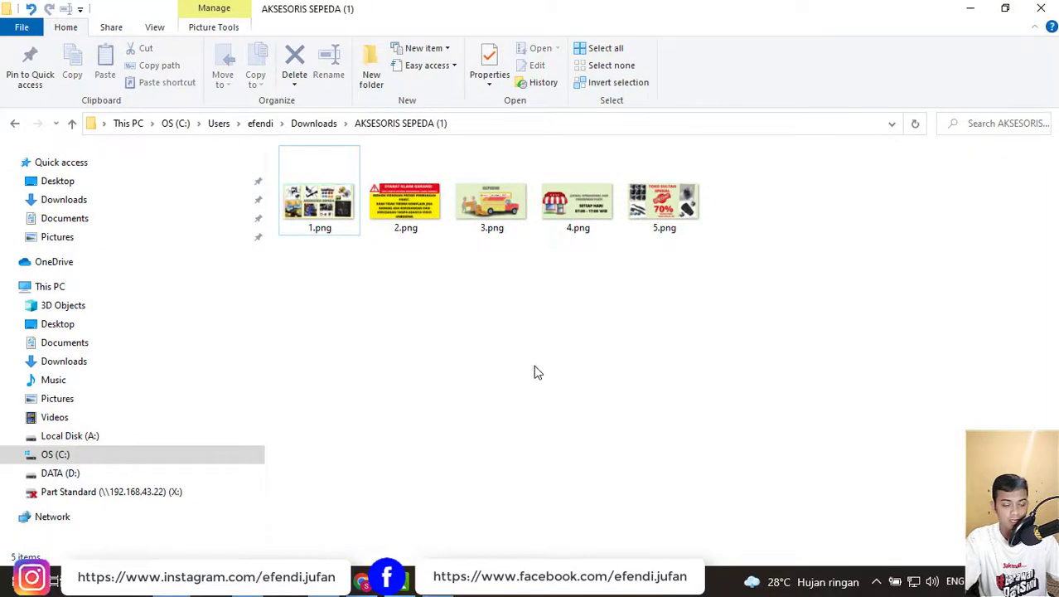
- Switch back to Chrome and return from the Shopee product details to the Seller Centre home page, leaving the product form
left_click(365, 583)
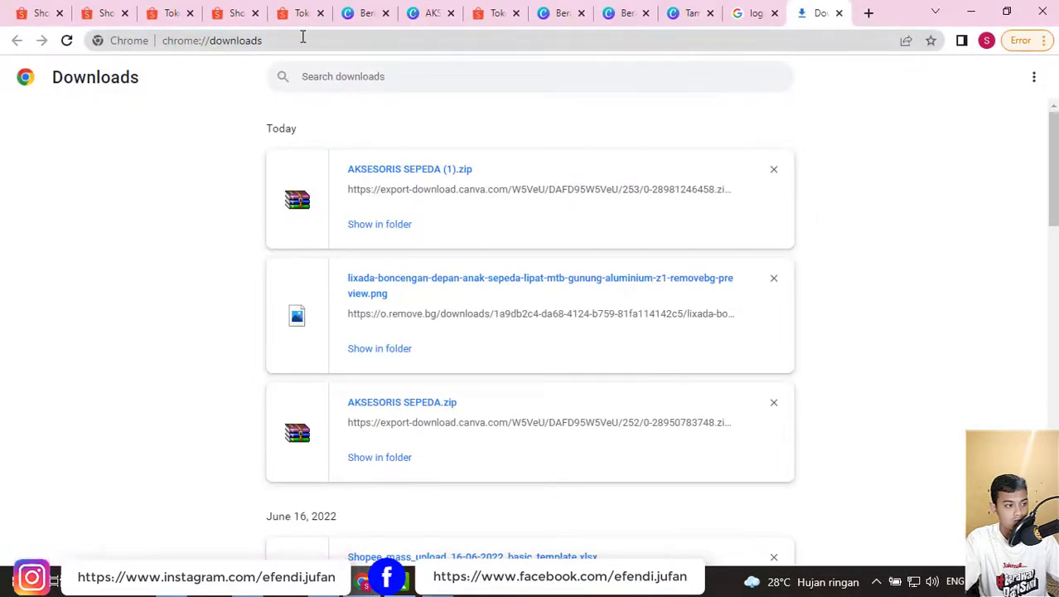
left_click(169, 10)
left_click(99, 9)
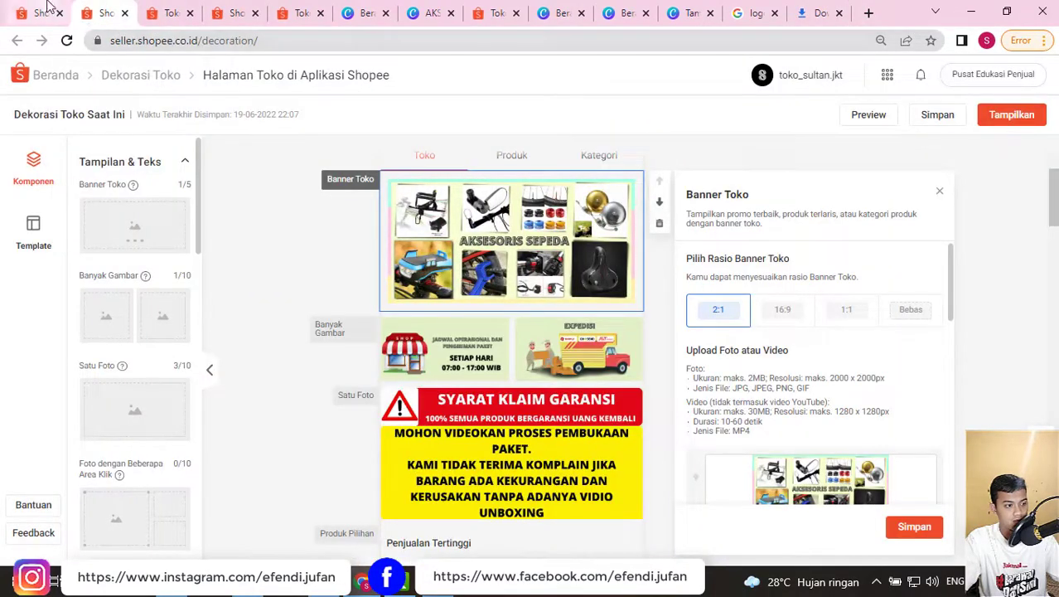
left_click(17, 8)
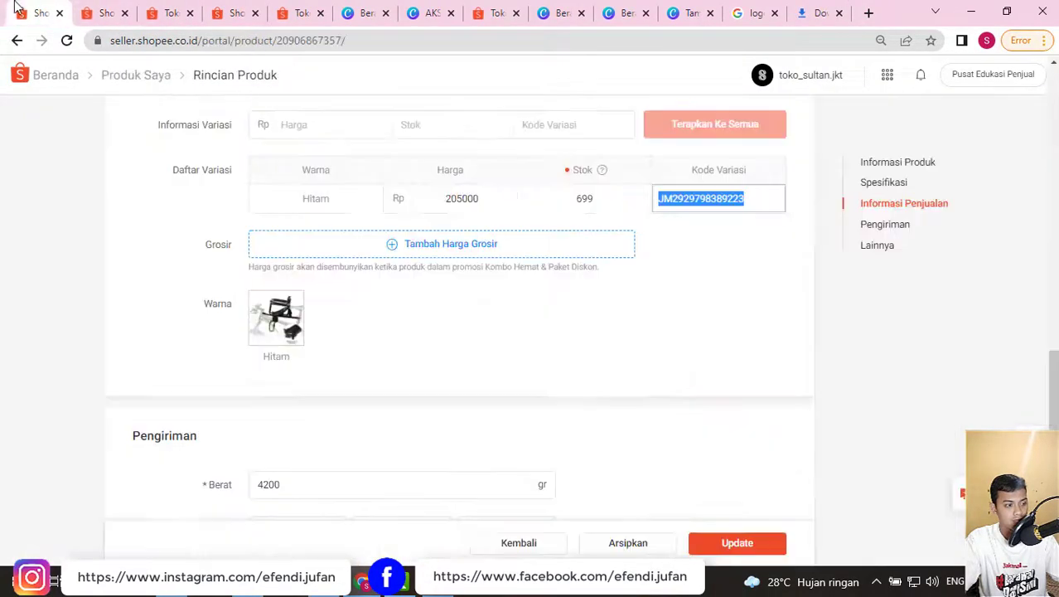
left_click(65, 82)
left_click(620, 347)
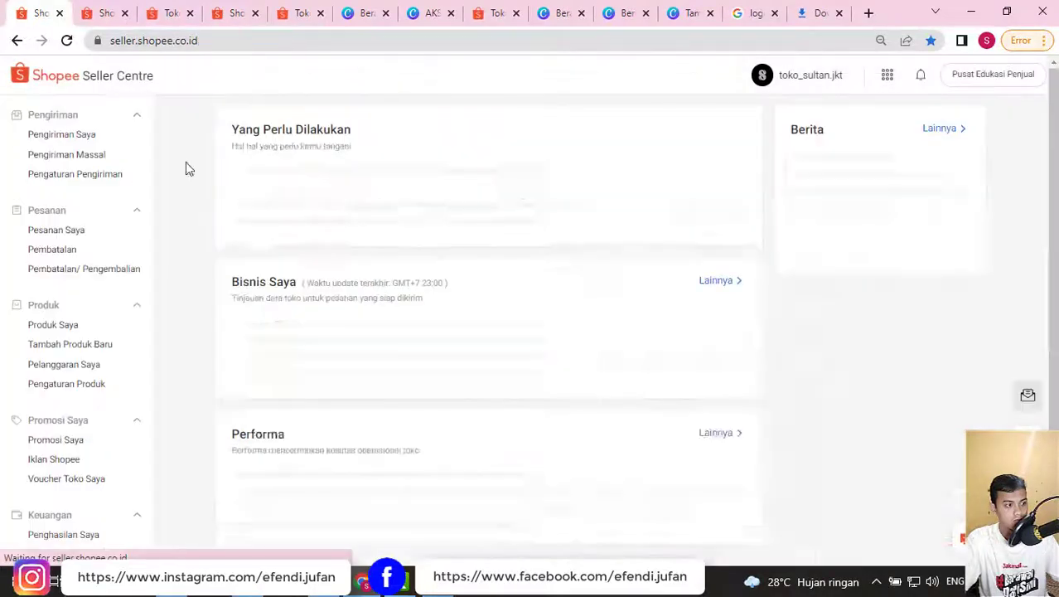
- Open Dekorasi Toko in Seller Centre and start editing the shop decoration for Aplikasi Shopee
scroll(216, 207, "down", 3)
scroll(95, 348, "down", 4)
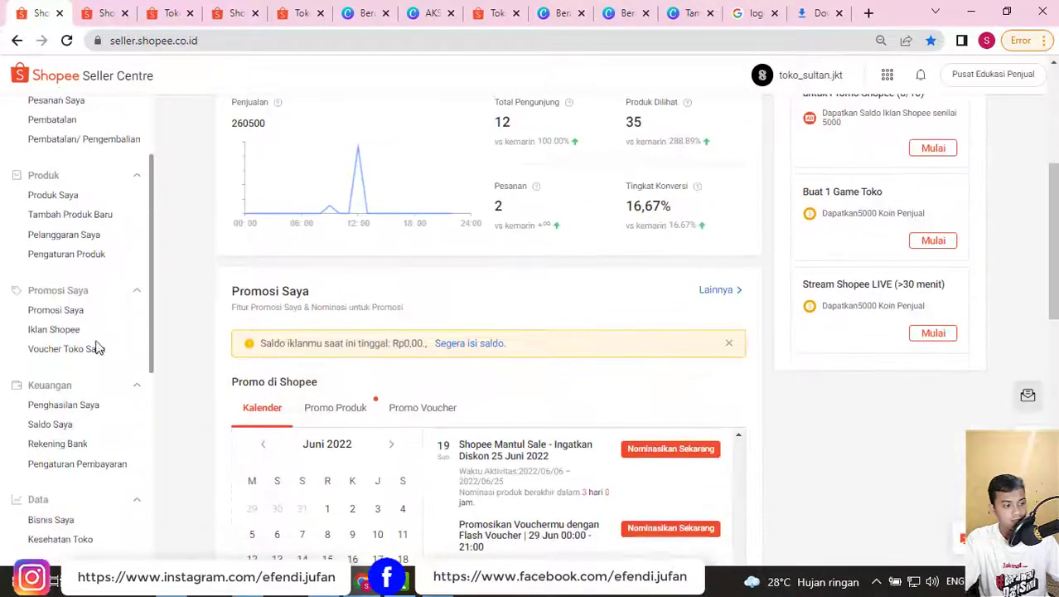
scroll(66, 459, "down", 1)
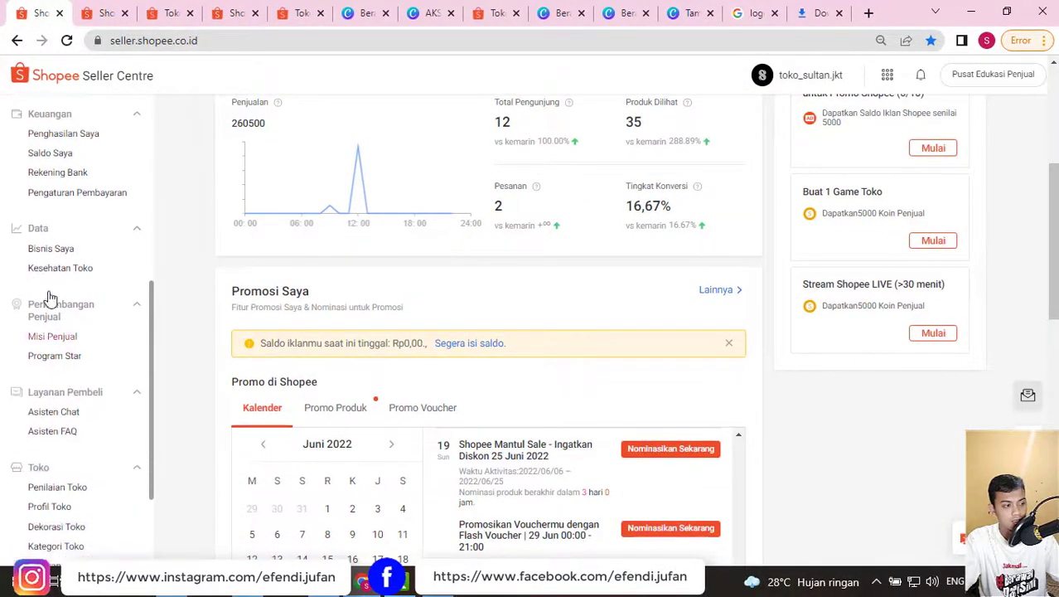
scroll(62, 332, "down", 2)
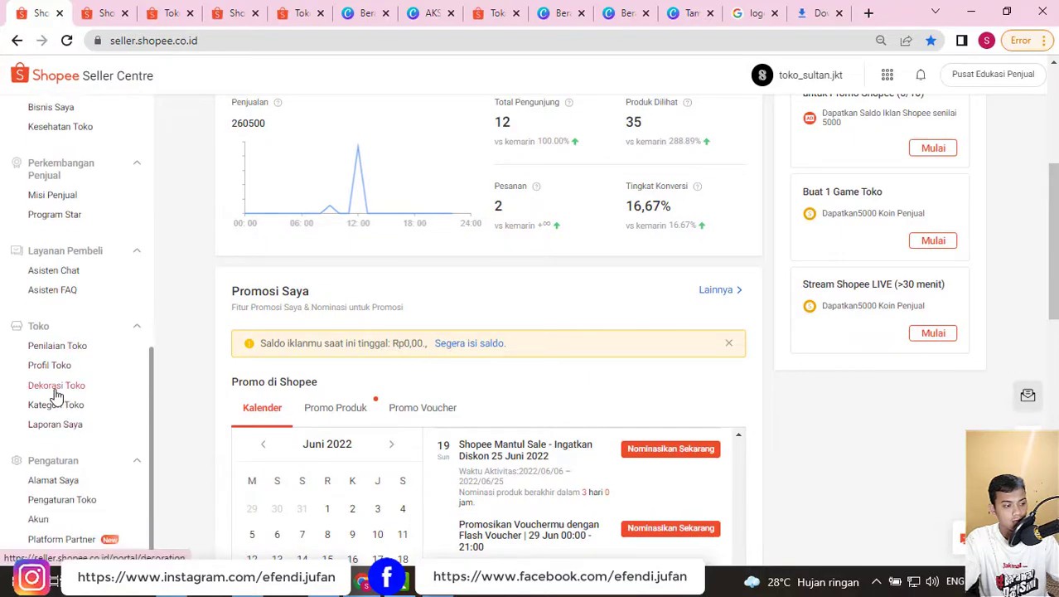
left_click(55, 386)
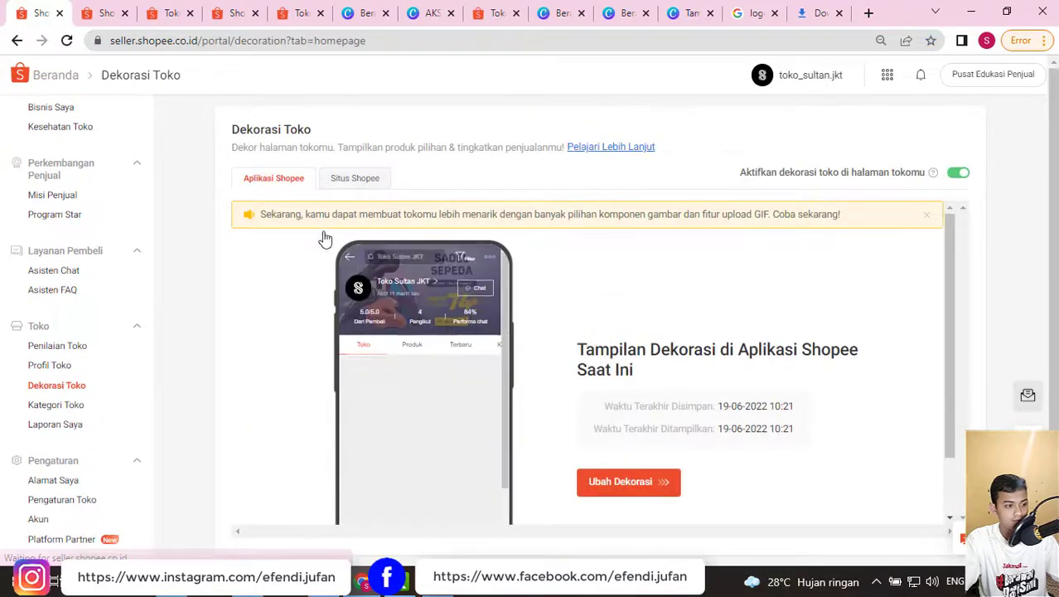
scroll(613, 373, "down", 1)
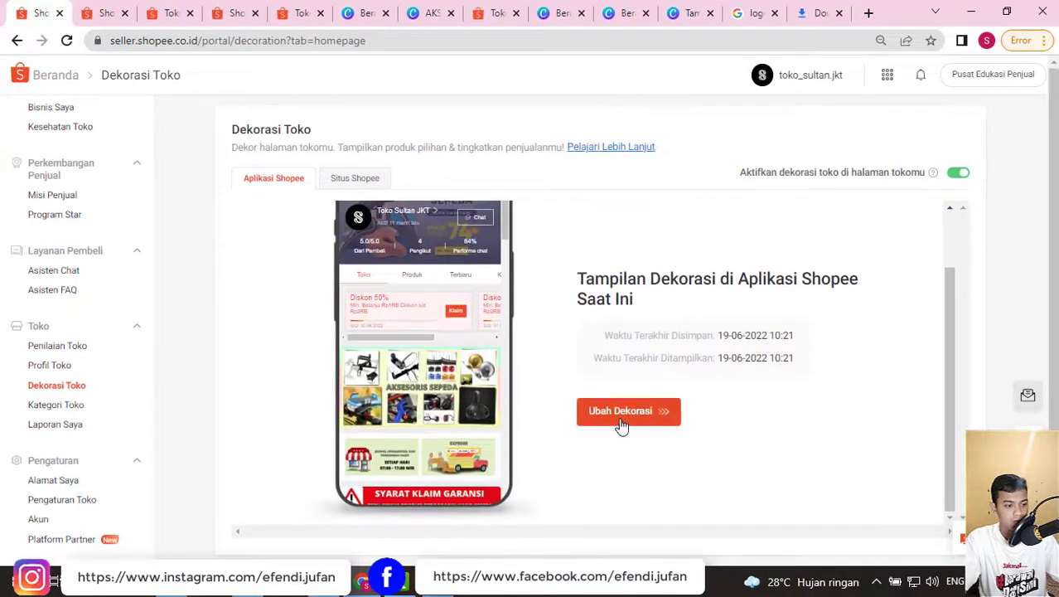
left_click(621, 411)
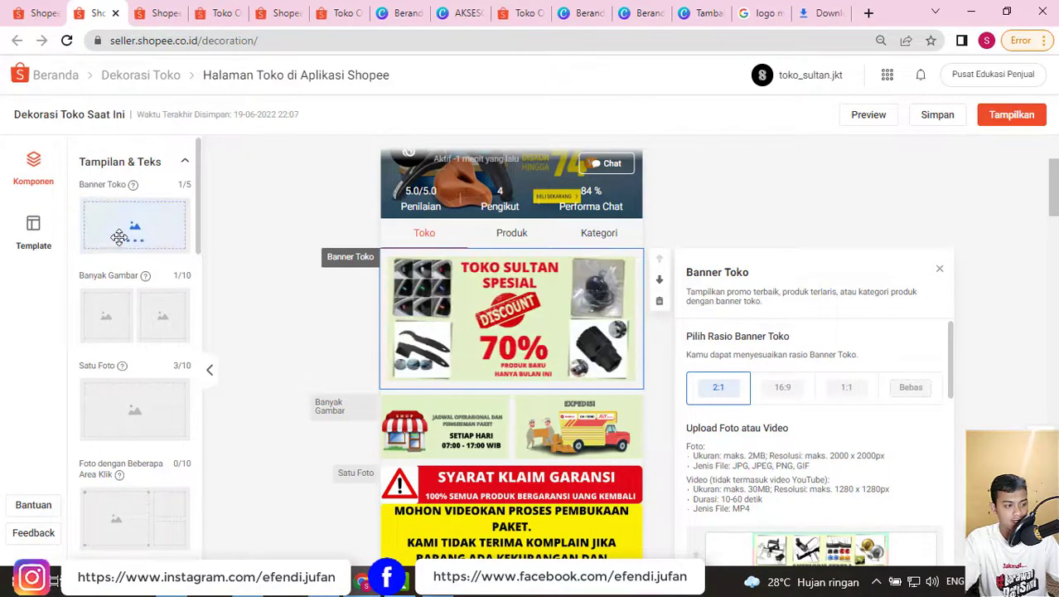
- Add a Banner Toko component above the existing shop banner and set its ratio to 2:1
left_click_drag(119, 236, 441, 303)
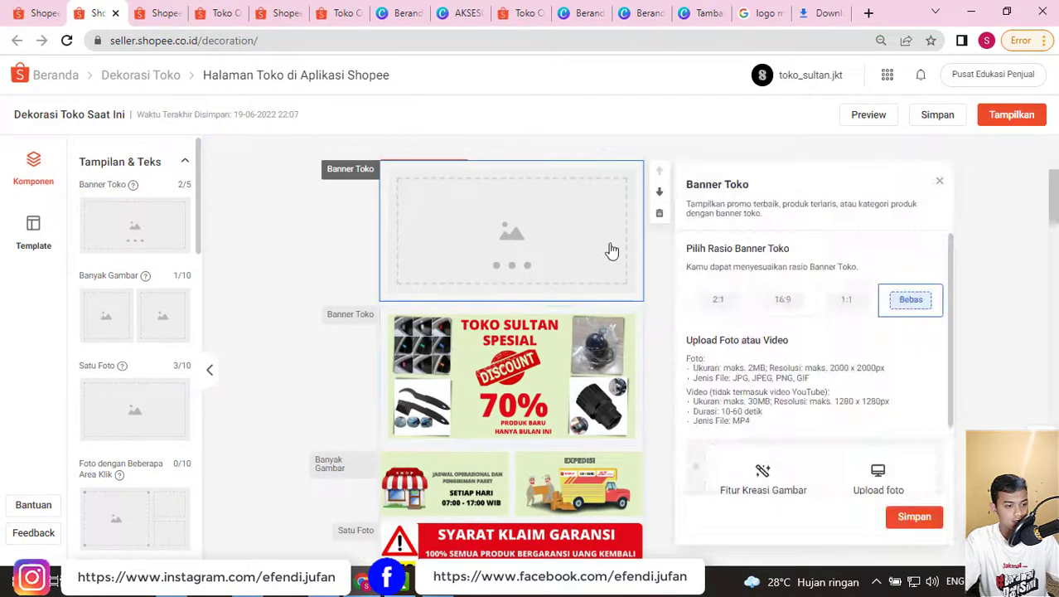
scroll(733, 302, "down", 2)
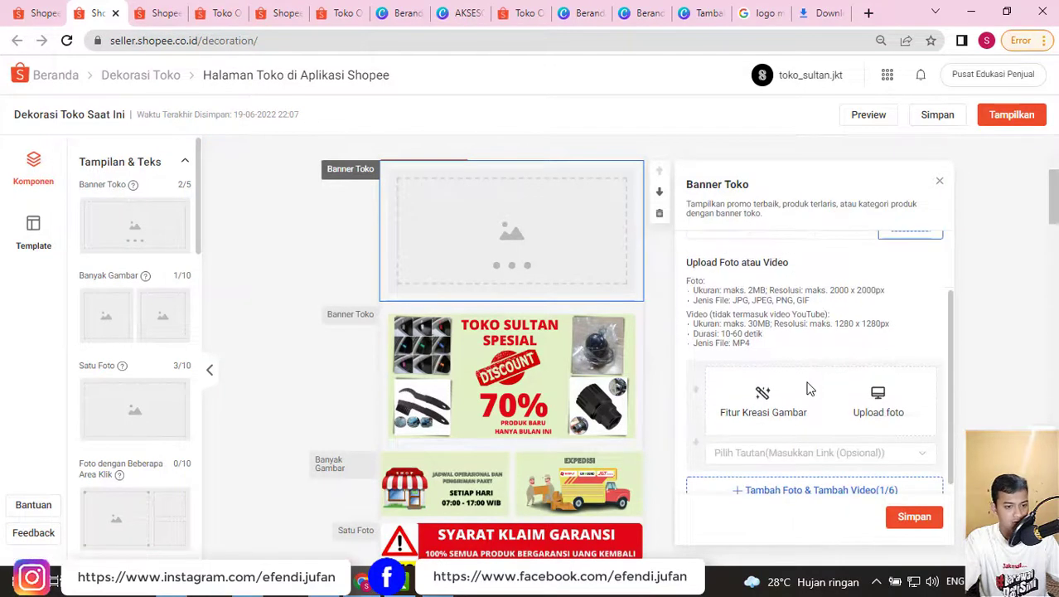
scroll(808, 323, "up", 1)
scroll(808, 323, "up", 1)
left_click(732, 304)
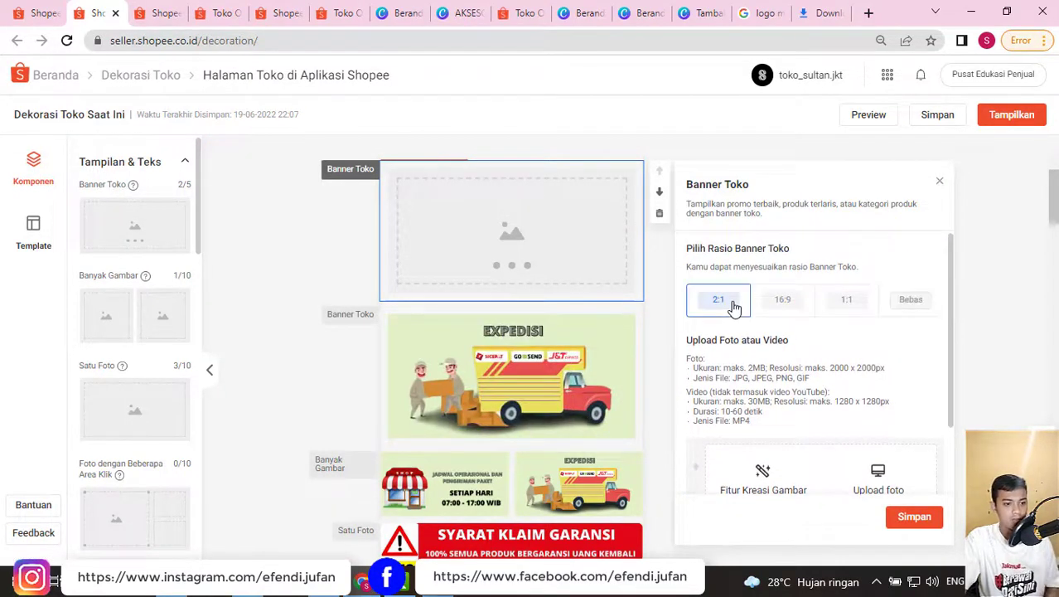
- Upload 1.png from the AKSESORIS SEPEDA (1) folder as the new banner's photo, keeping the full 2000 × 1000 px crop
scroll(843, 383, "down", 1)
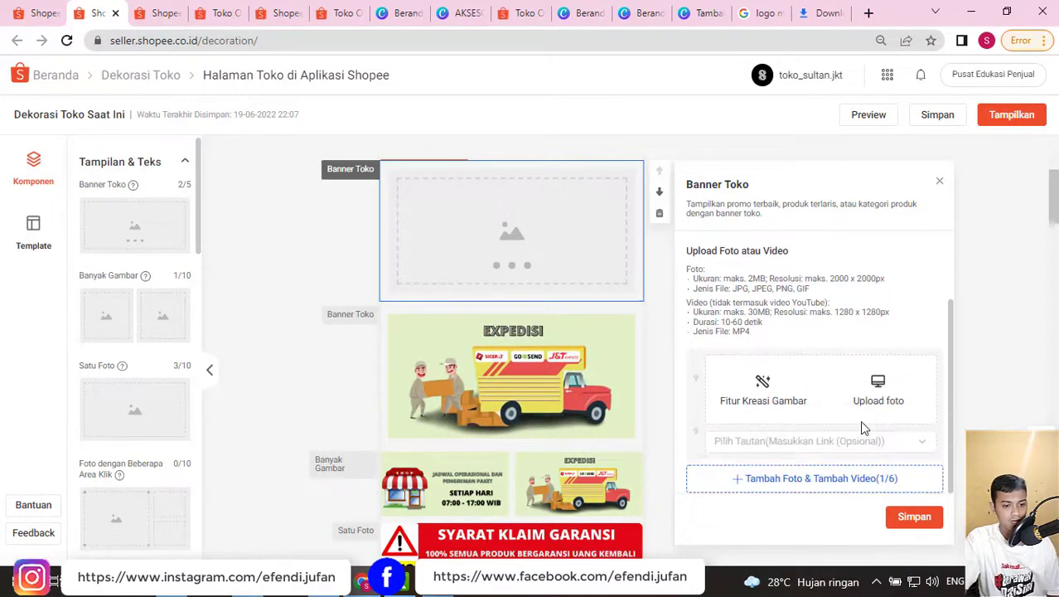
left_click(871, 395)
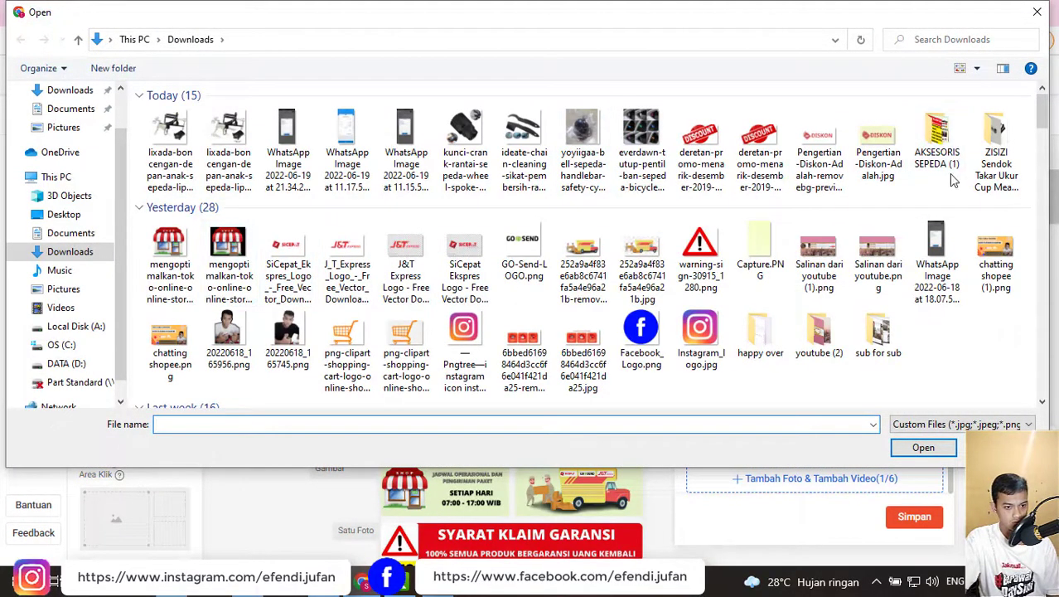
double_click(937, 141)
left_click(183, 166)
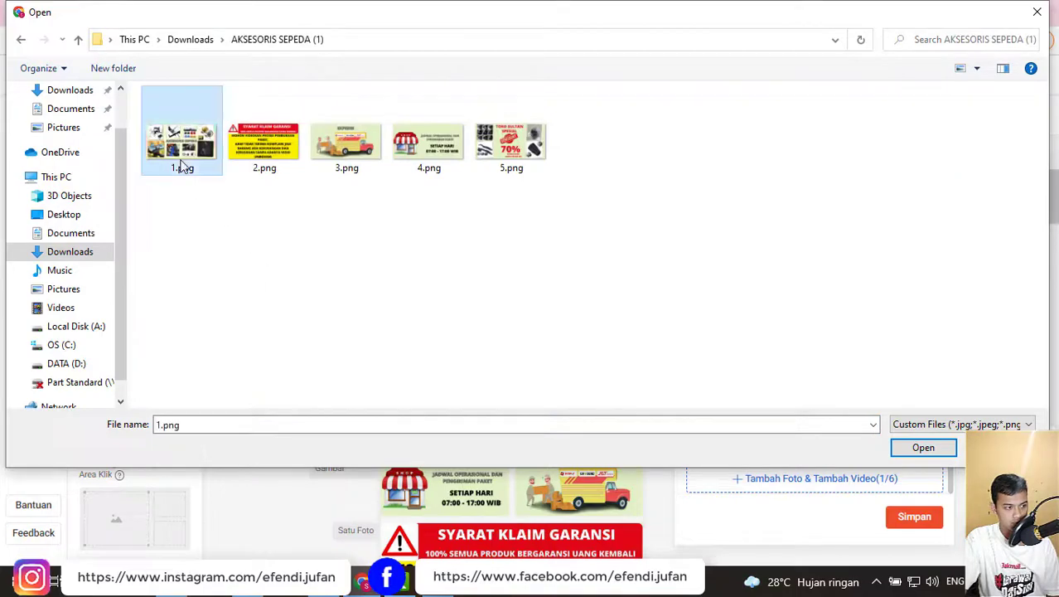
left_click(923, 454)
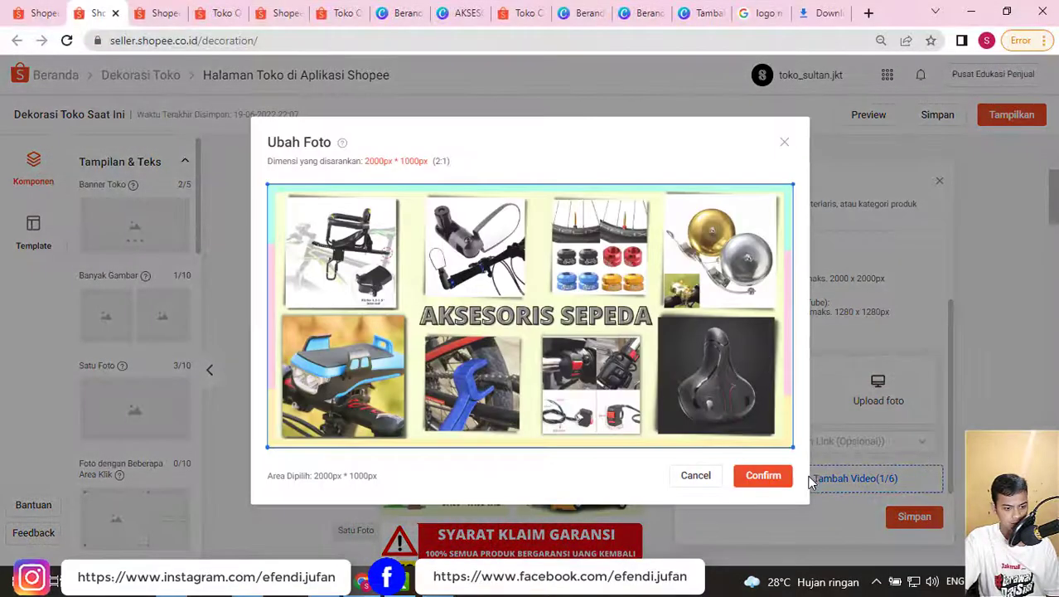
left_click(761, 476)
- Link the new banner's photo to the Paket Diskon promotion PAKET DISKON MURAH
scroll(603, 315, "down", 2)
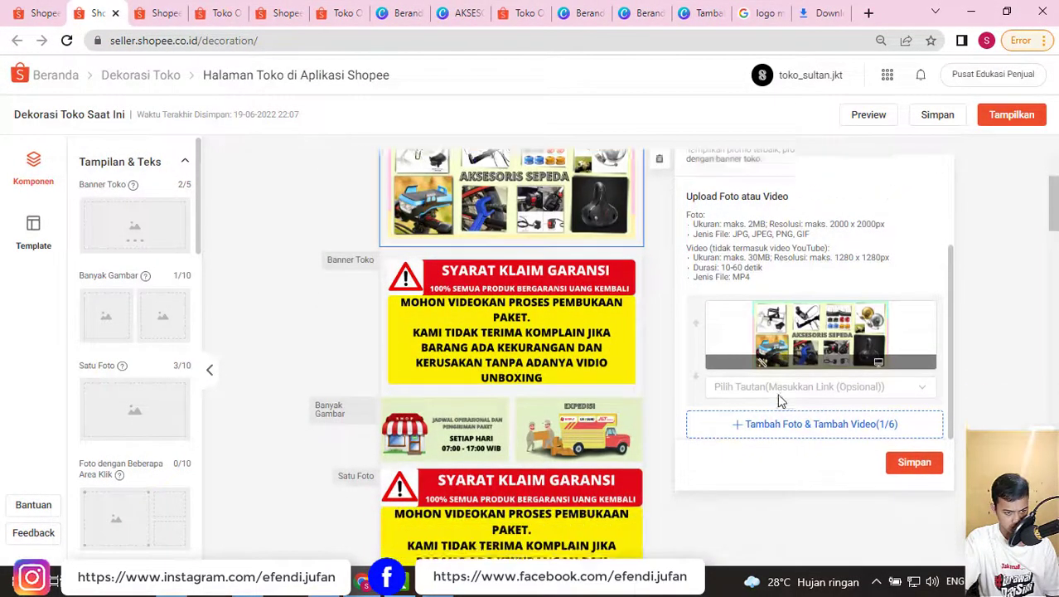
scroll(603, 315, "up", 2)
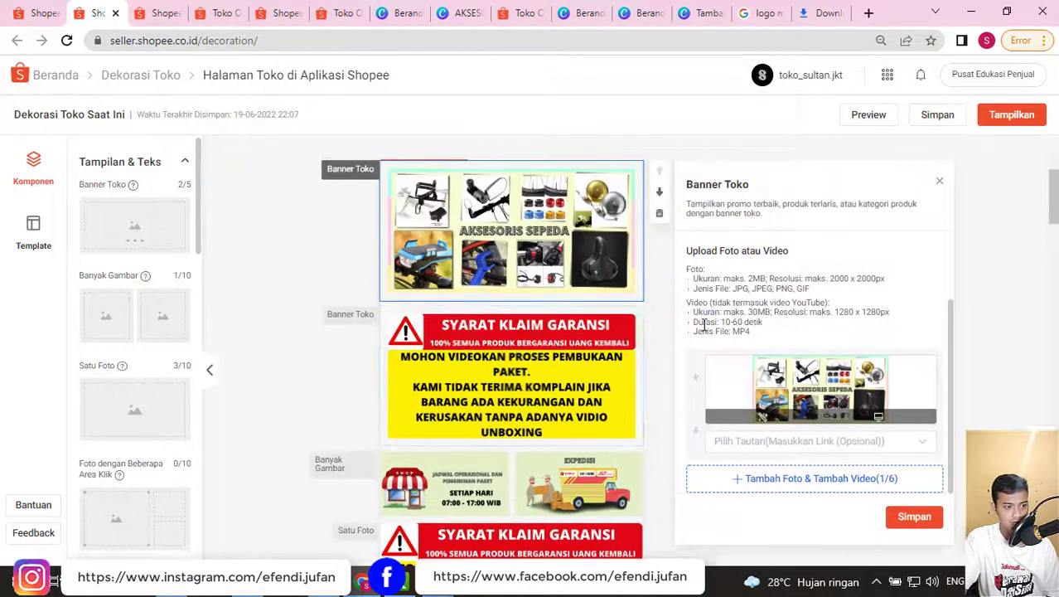
left_click(833, 449)
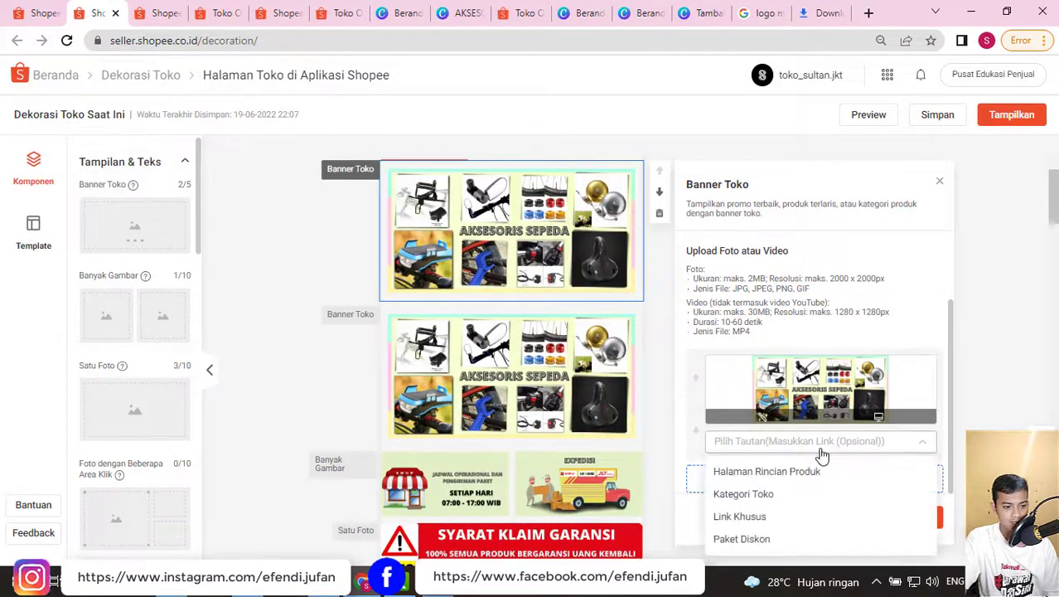
left_click(745, 539)
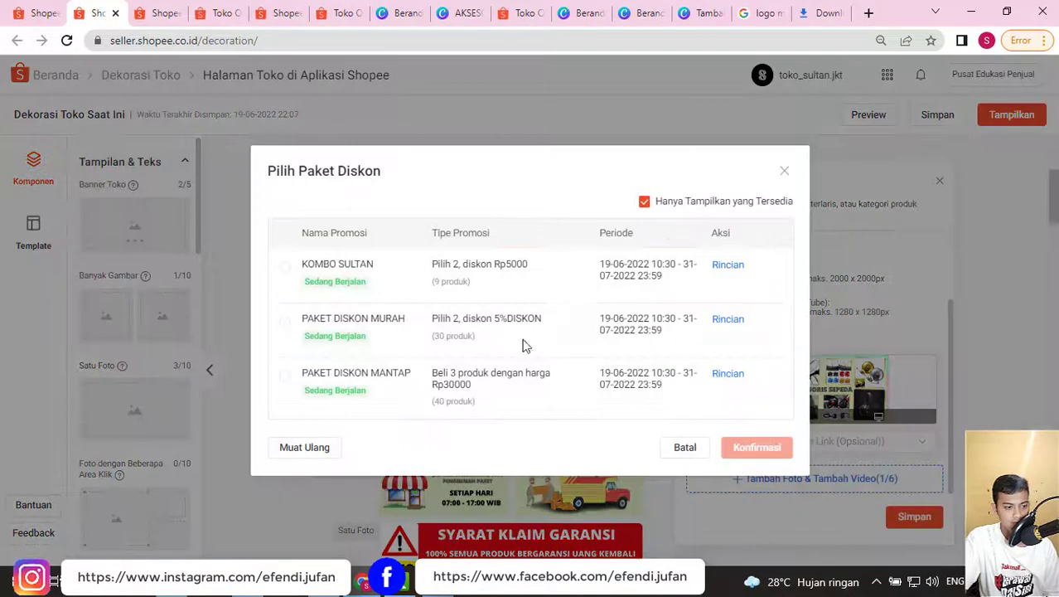
left_click(284, 325)
left_click(740, 445)
scroll(779, 332, "down", 1)
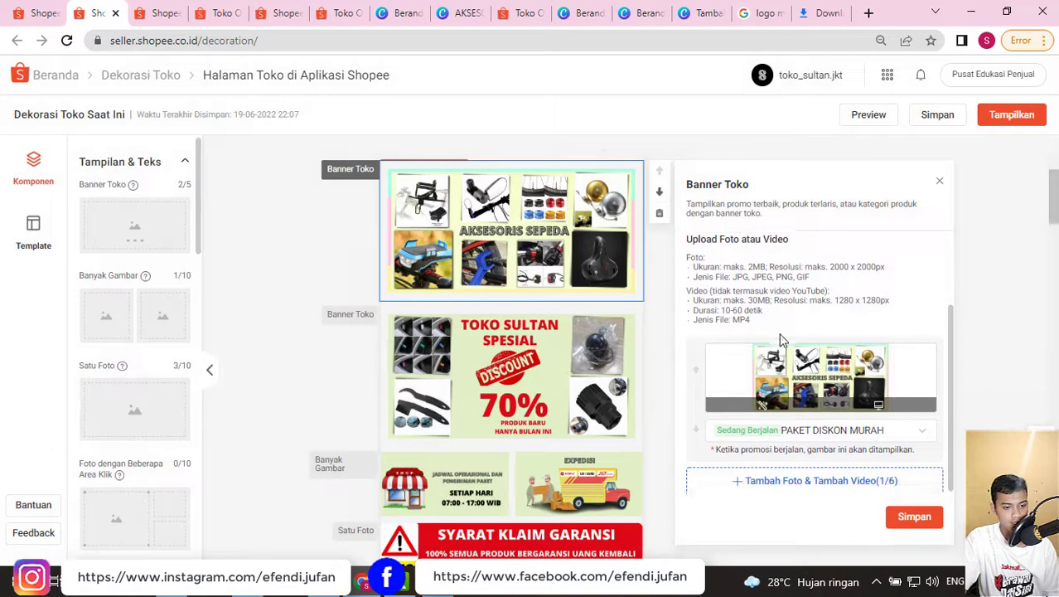
- Try to upload 2.png from the AKSESORIS SEPEDA (1) folder into a second, video slot of the new banner, showing all file types
scroll(779, 336, "down", 2)
left_click(885, 404)
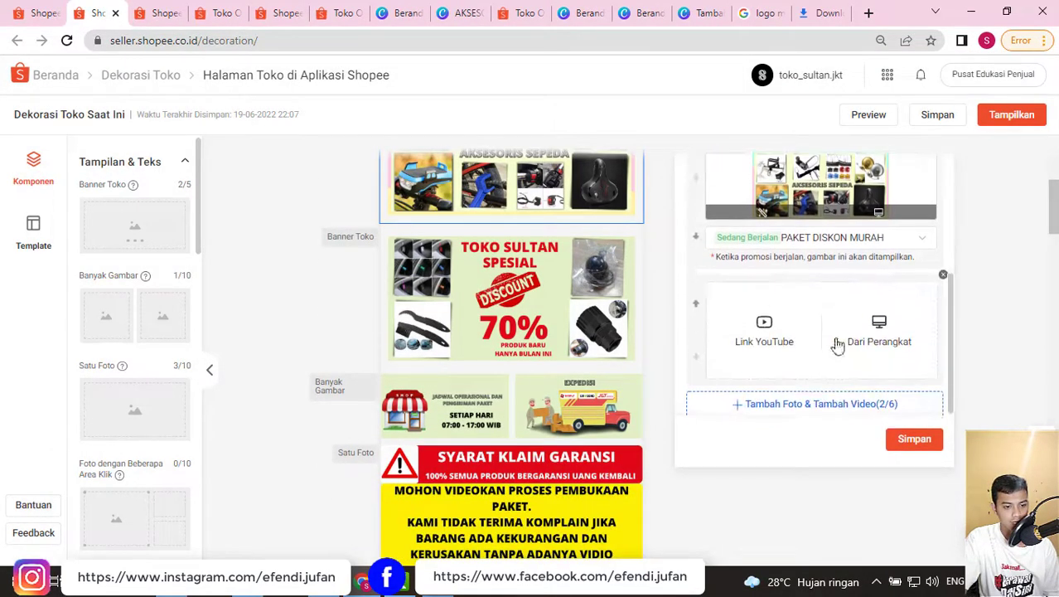
left_click(874, 328)
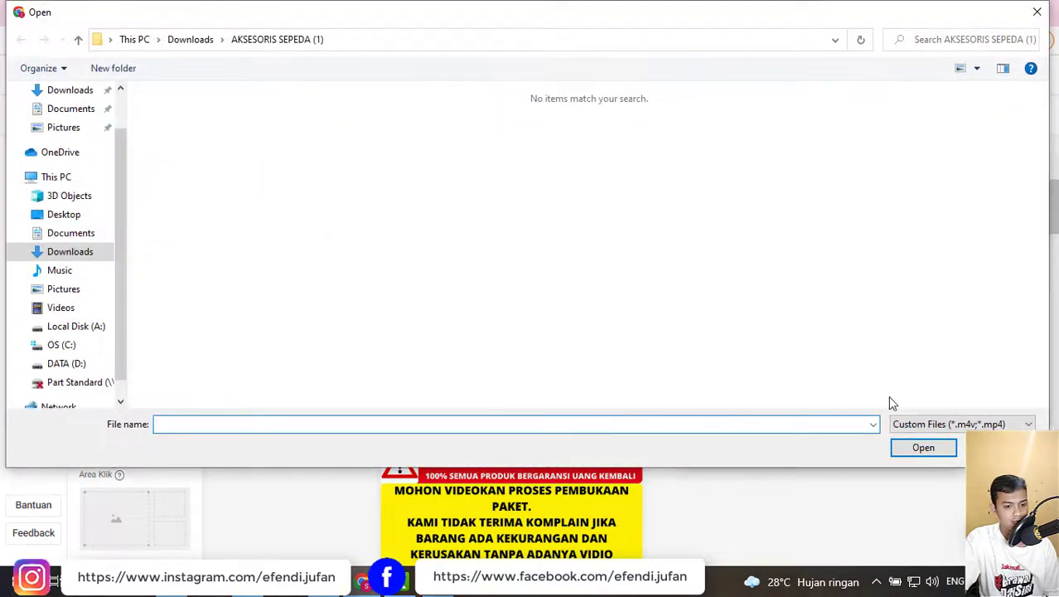
left_click(920, 425)
key("Escape")
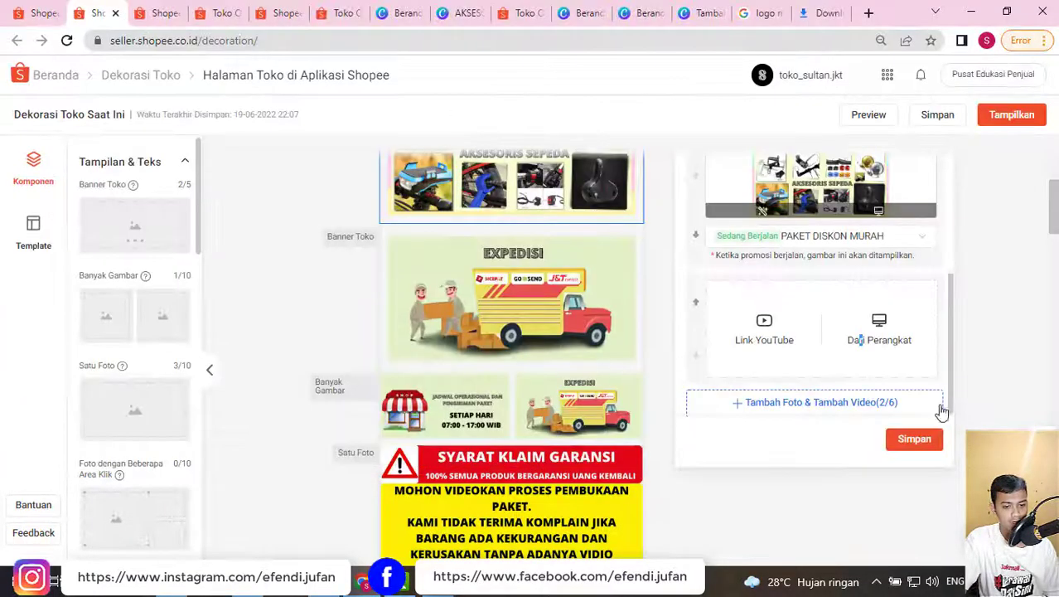
left_click(895, 349)
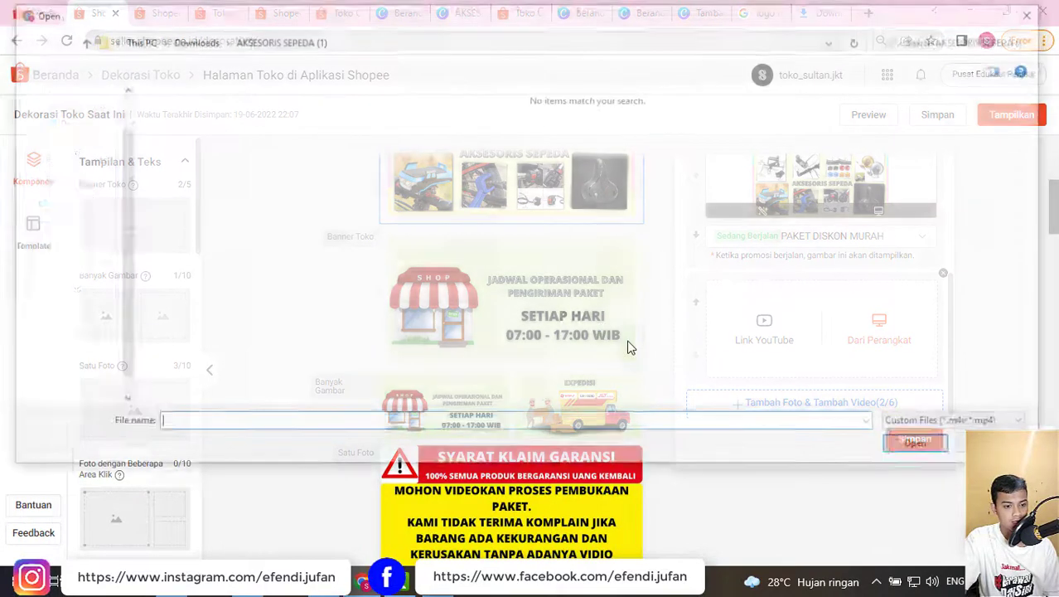
left_click(920, 421)
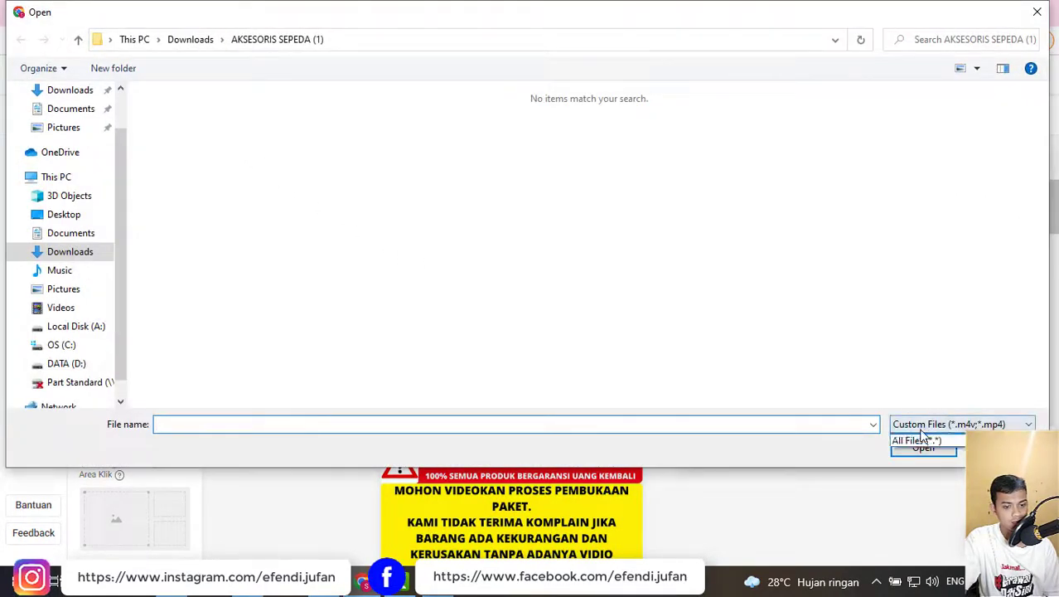
left_click(922, 440)
left_click(909, 426)
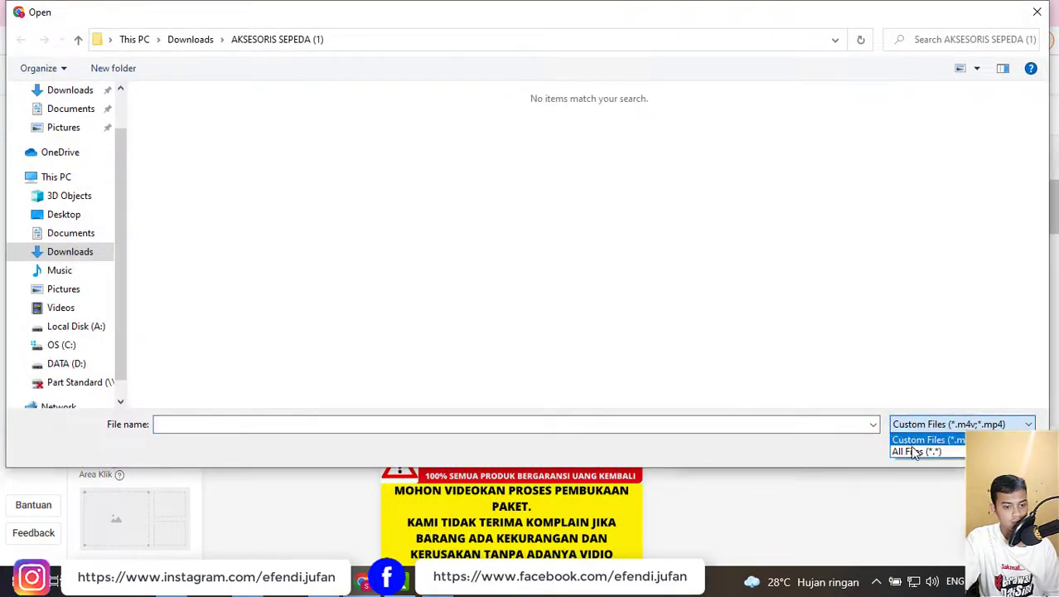
left_click(912, 450)
left_click(326, 128)
left_click(256, 131)
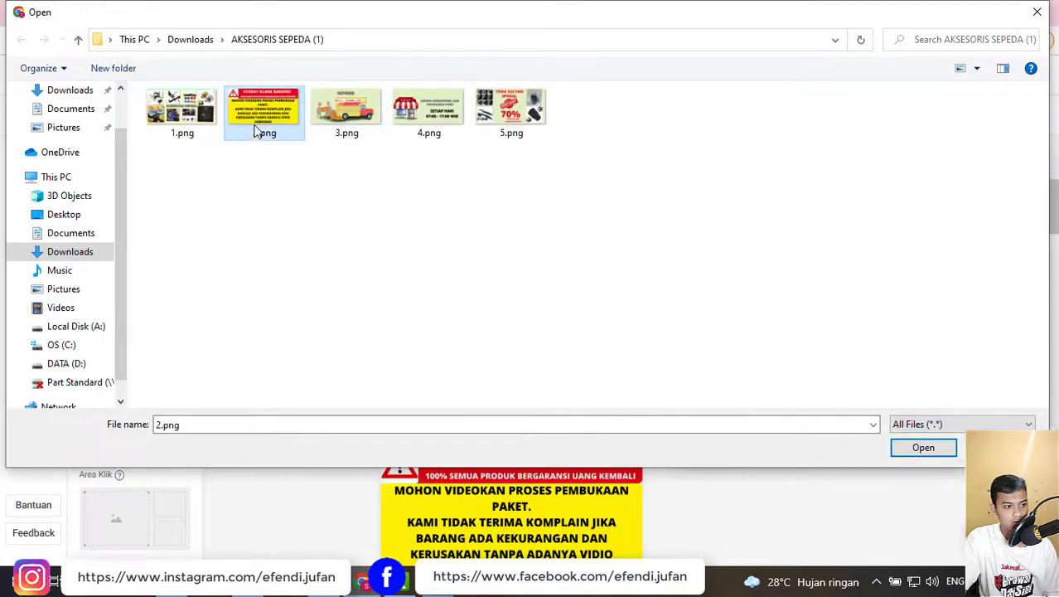
left_click(922, 448)
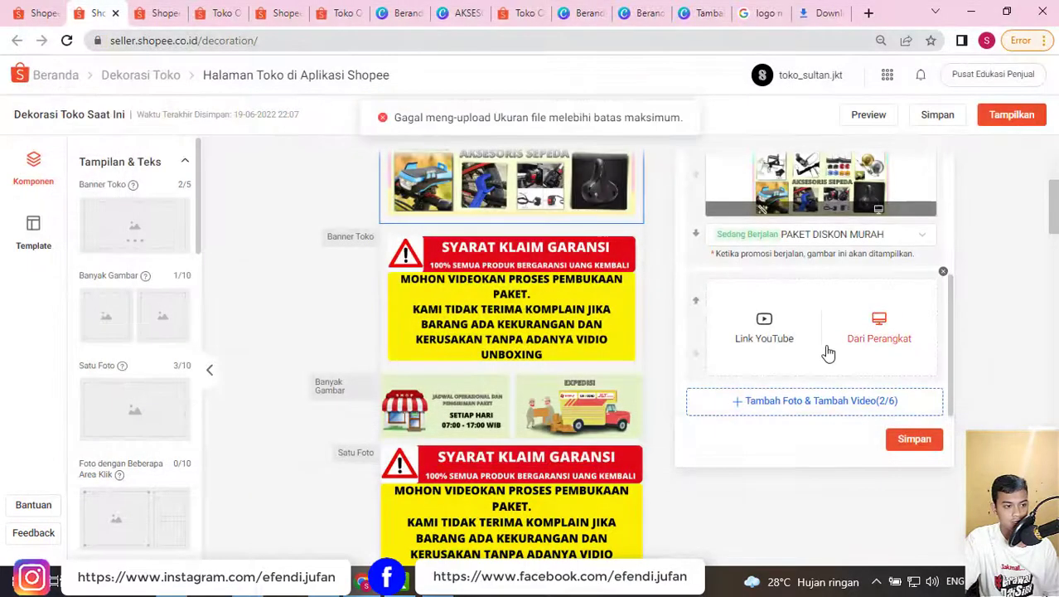
- Remove the empty second media slot from the new Banner Toko component
scroll(944, 349, "up", 1)
scroll(931, 323, "down", 1)
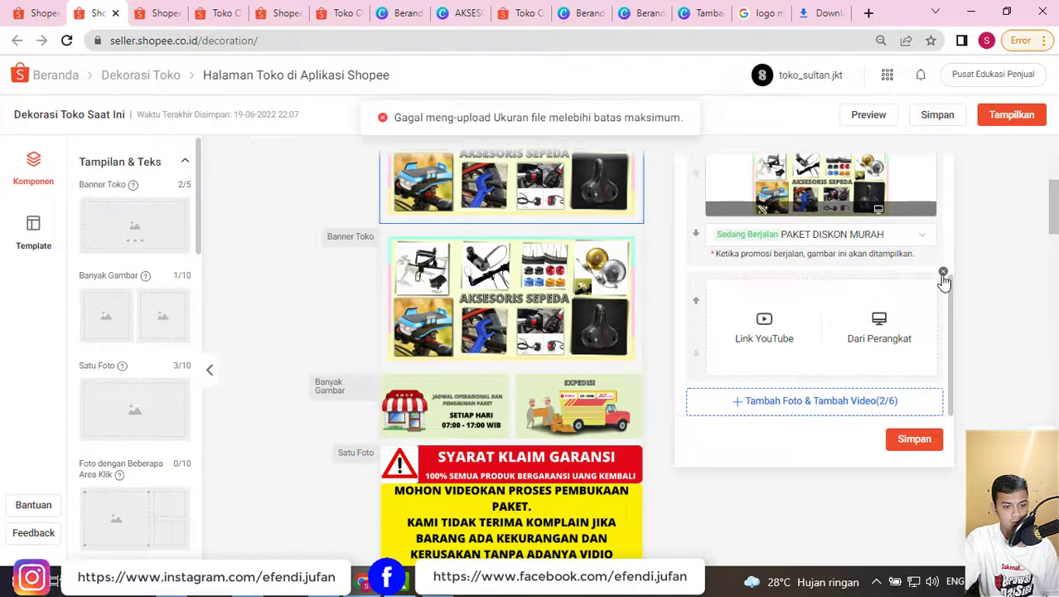
left_click(943, 273)
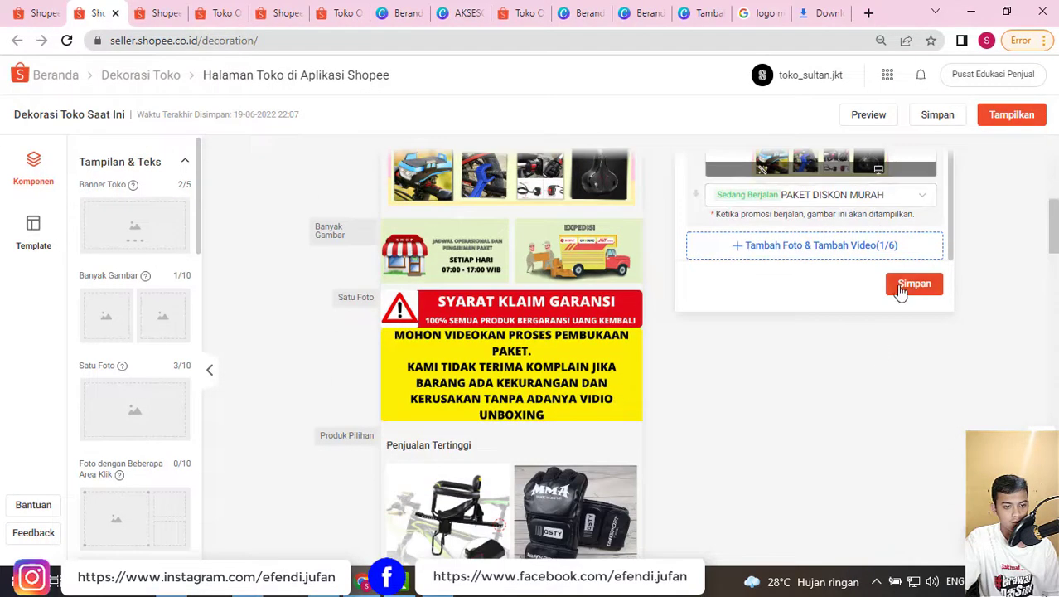
- Add 4.png from the AKSESORIS SEPEDA (1) folder as the new banner's second photo, keeping the full 2000 × 1000 px crop
left_click(752, 247)
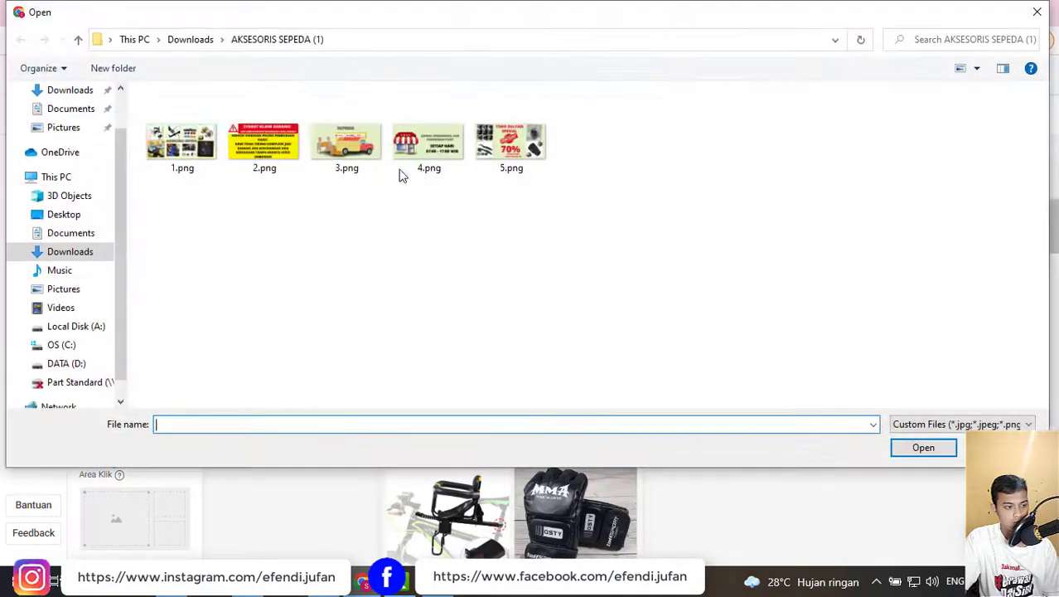
left_click(406, 165)
left_click(943, 451)
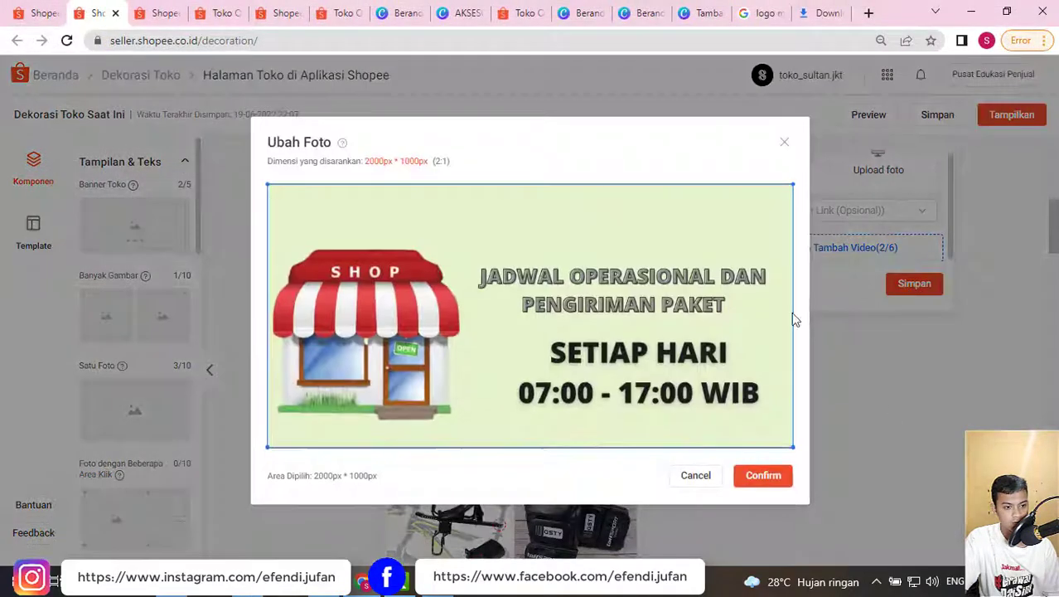
left_click(763, 476)
- Link the banner's second photo to the Kategori Toko category Boncengan sepeda and save the banner
scroll(861, 287, "up", 2)
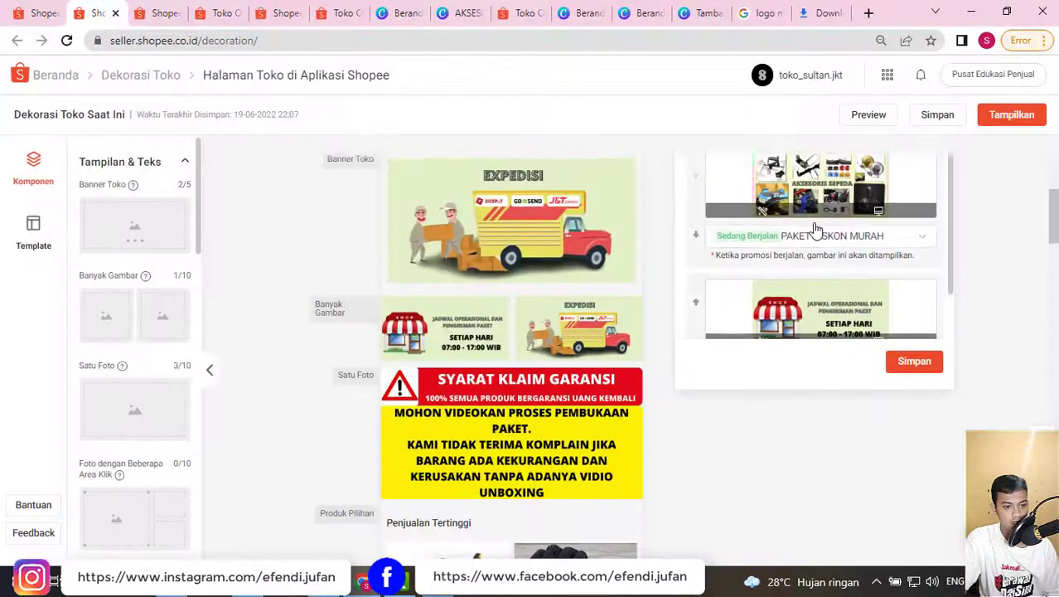
scroll(862, 282, "down", 2)
left_click(865, 293)
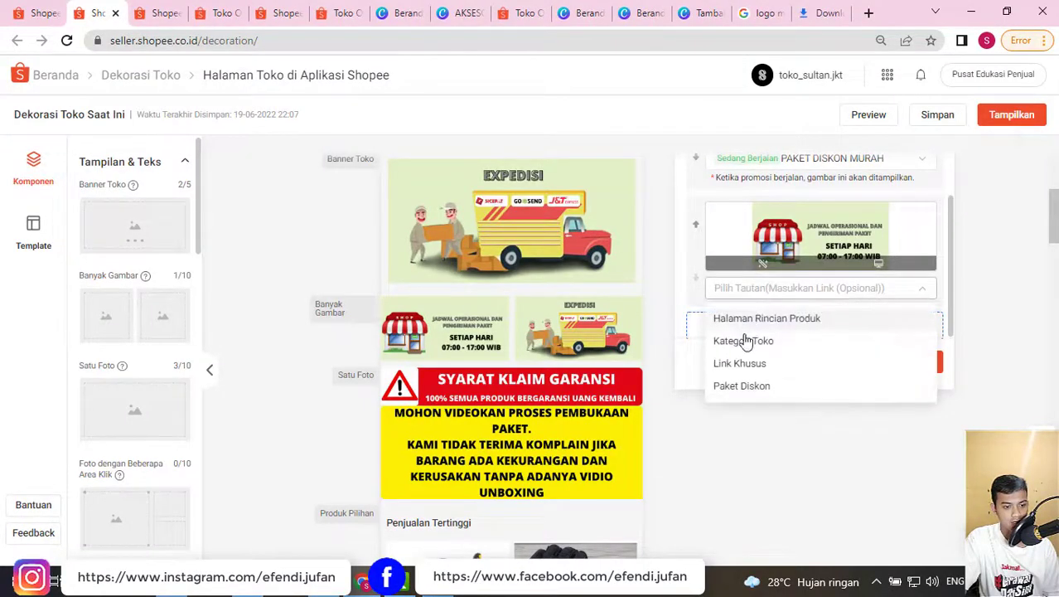
left_click(746, 341)
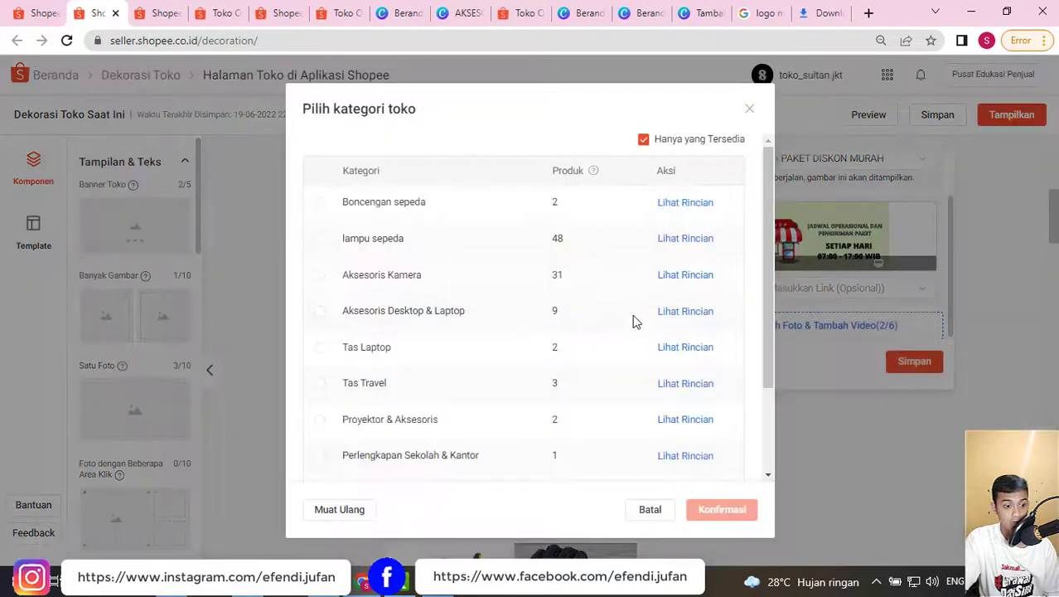
left_click(321, 276)
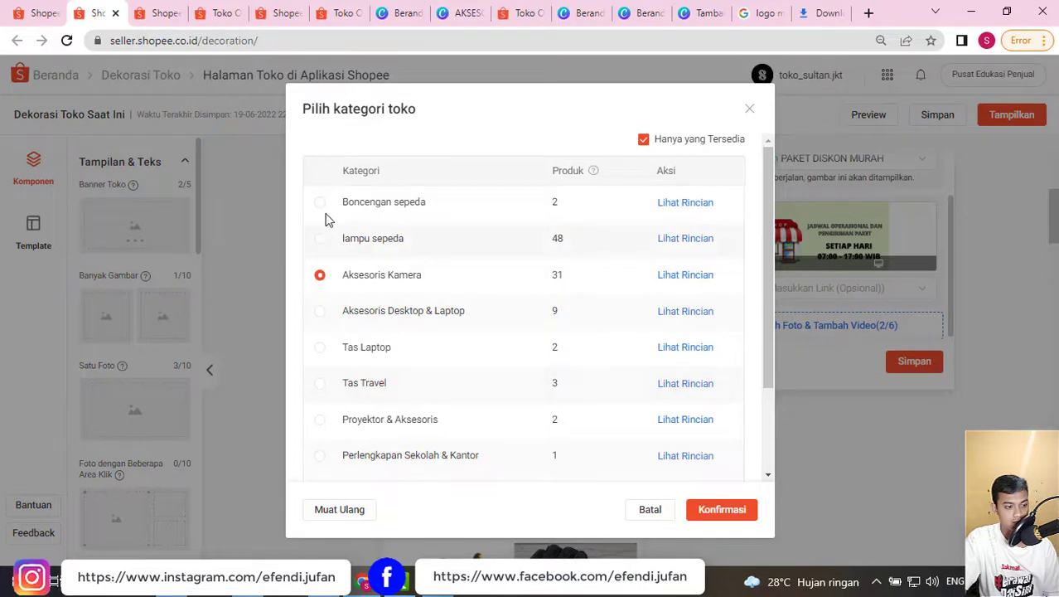
left_click(713, 511)
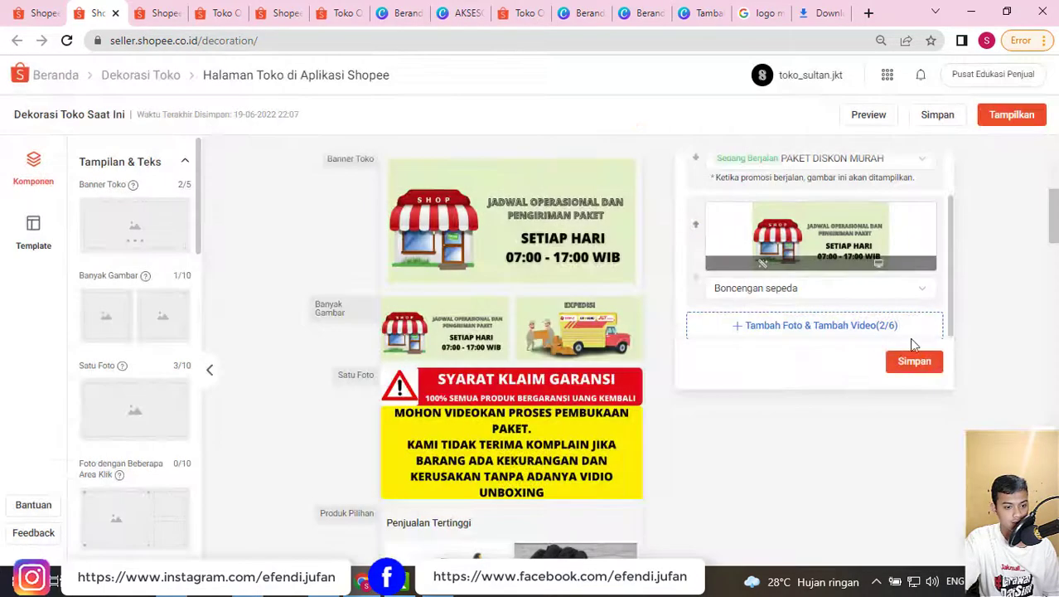
left_click(922, 360)
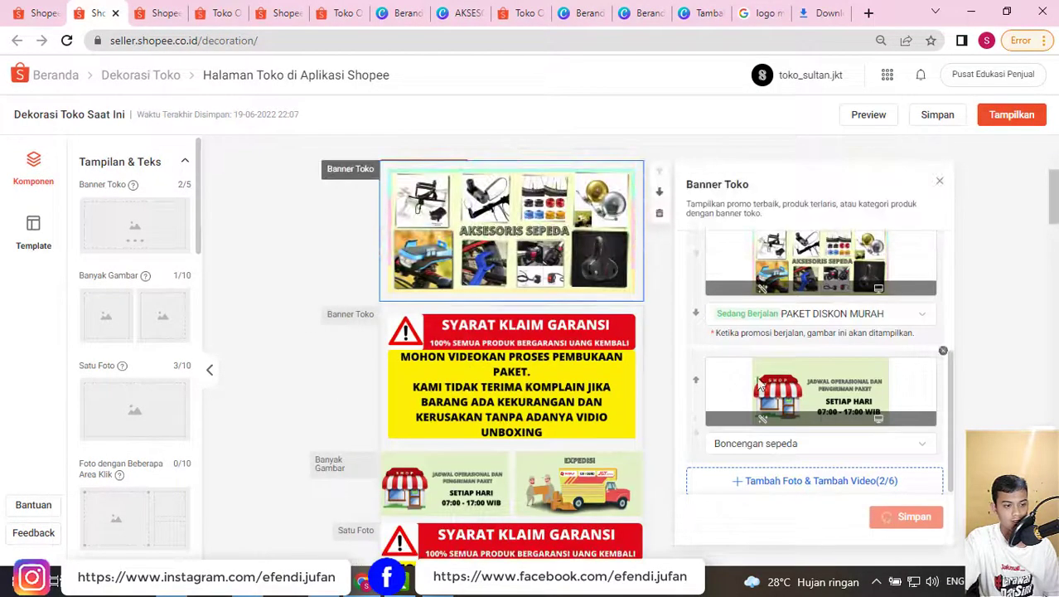
- Delete the newly added Banner Toko component above the original shop banner
scroll(534, 230, "down", 1)
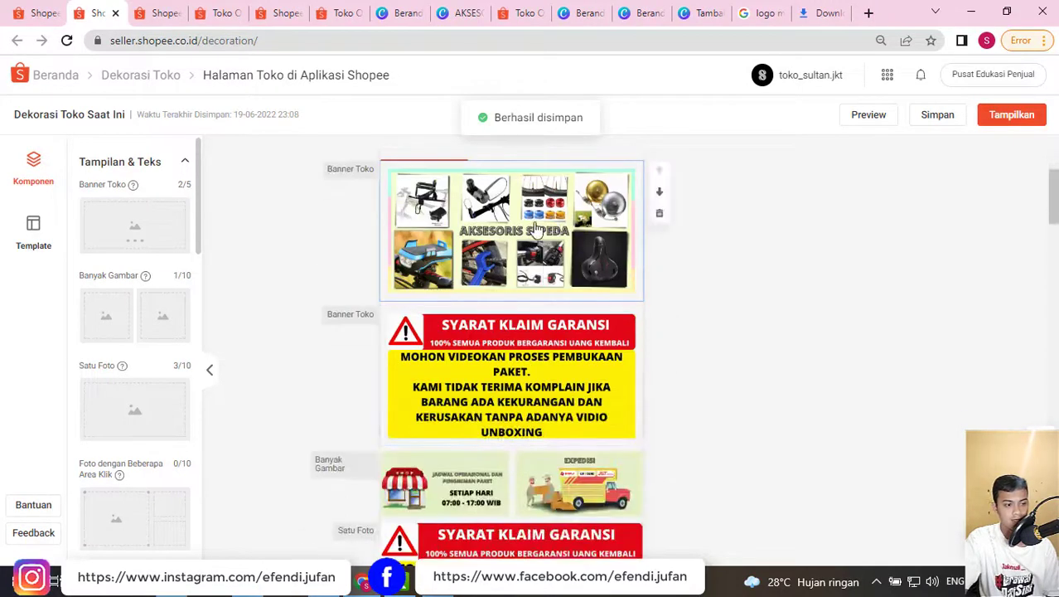
left_click(518, 253)
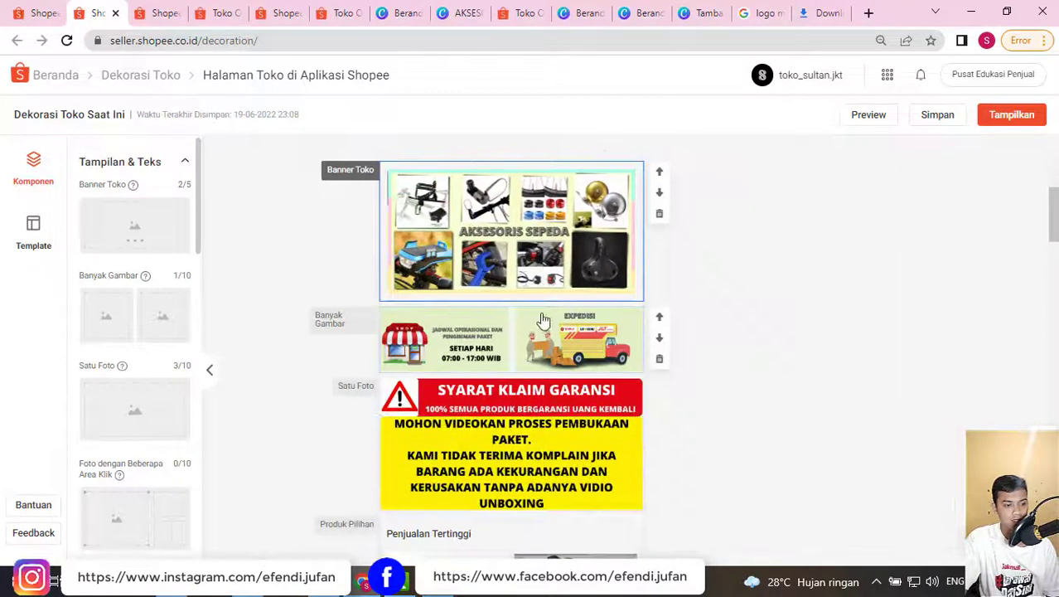
left_click(659, 229)
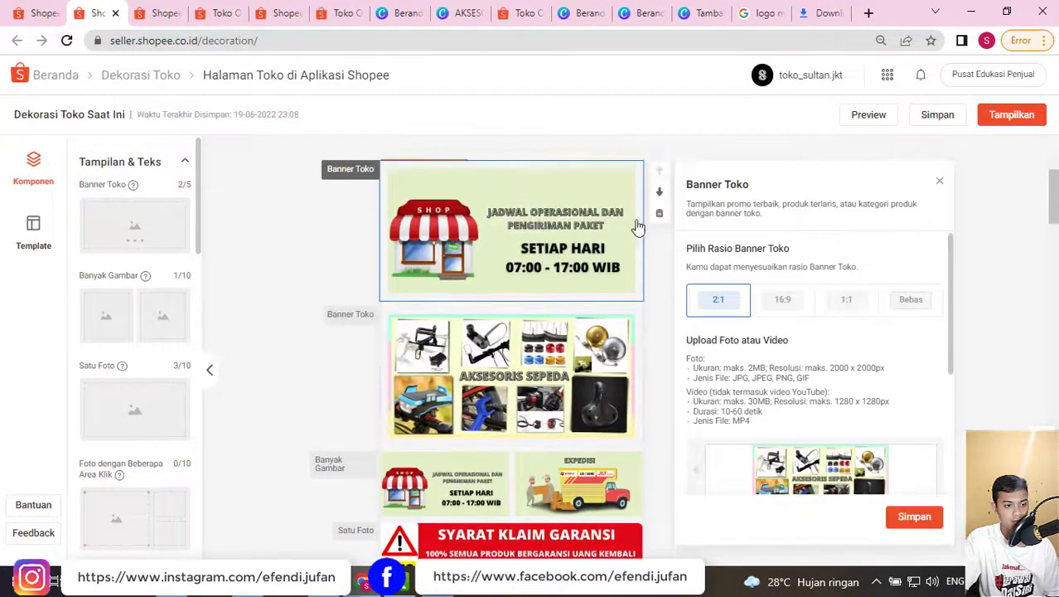
left_click(660, 217)
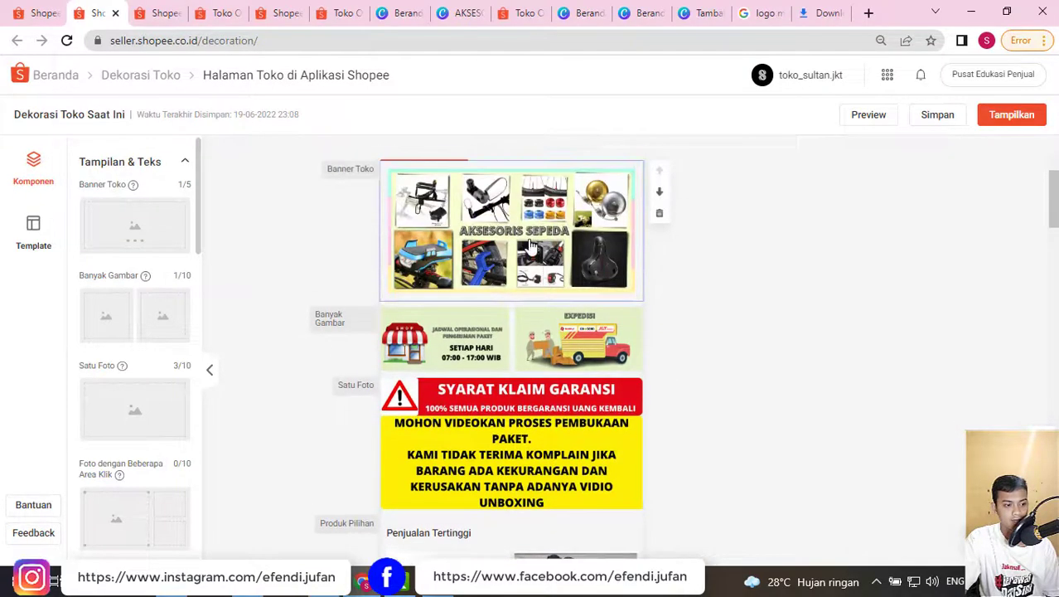
left_click(530, 249)
left_click(660, 213)
- Link the operating-schedule photo in the Banyak Gambar component to the Kategori Toko category Boncengan sepeda
left_click(512, 195)
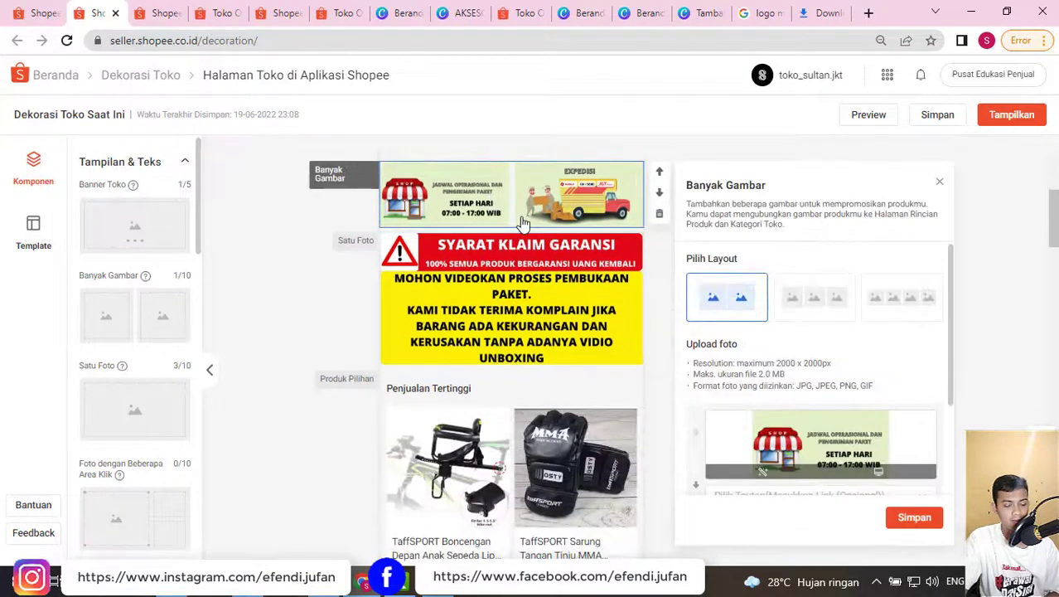
scroll(801, 383, "down", 1)
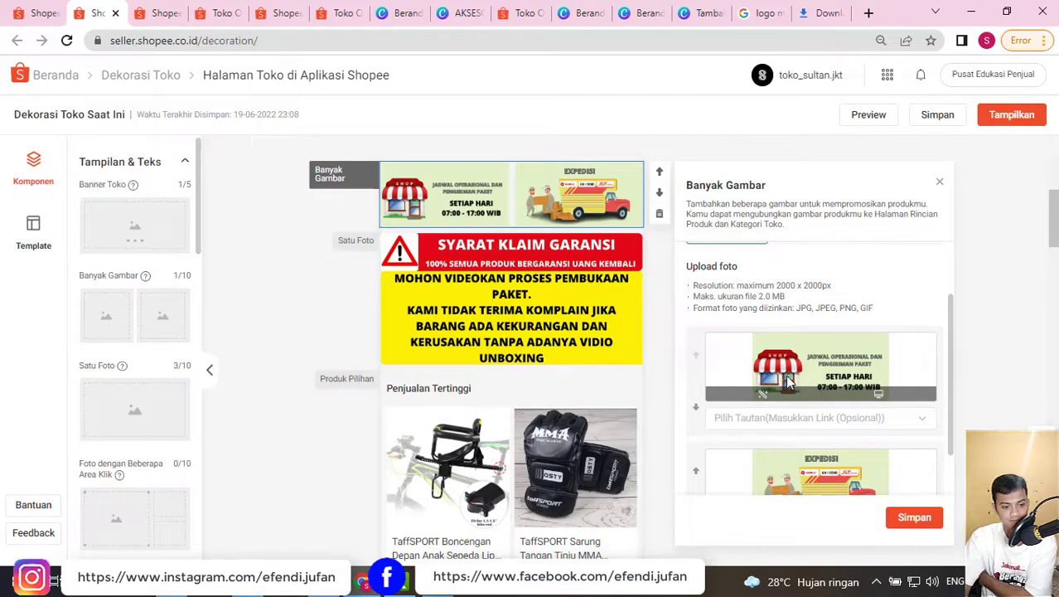
left_click(787, 419)
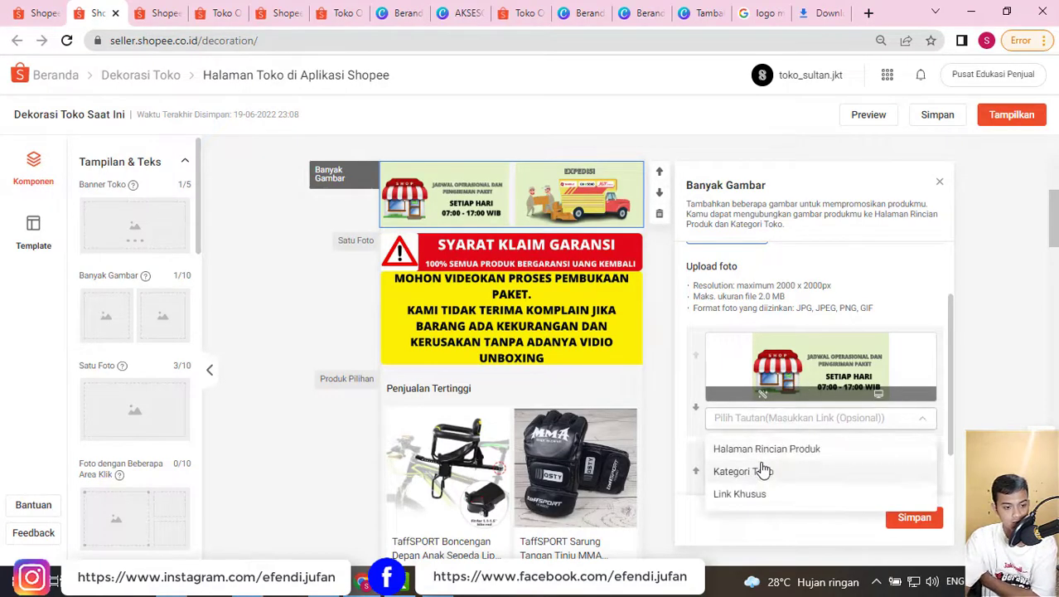
left_click(762, 470)
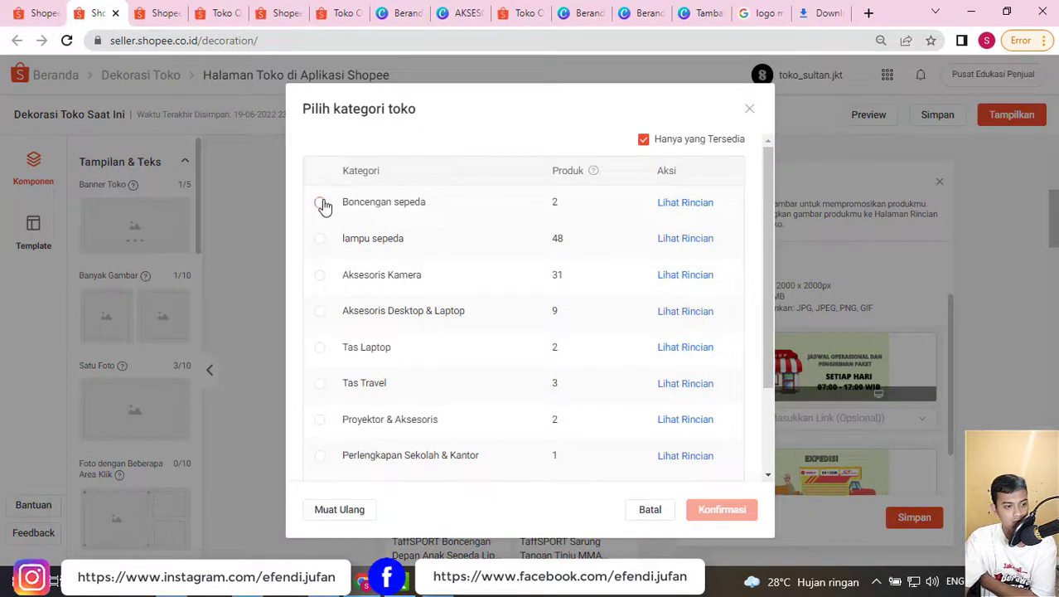
left_click(322, 204)
left_click(728, 506)
- Link the EXPEDISI photo in Banyak Gambar to the Kategori Toko category lampu sepeda and save the component
scroll(796, 414, "down", 1)
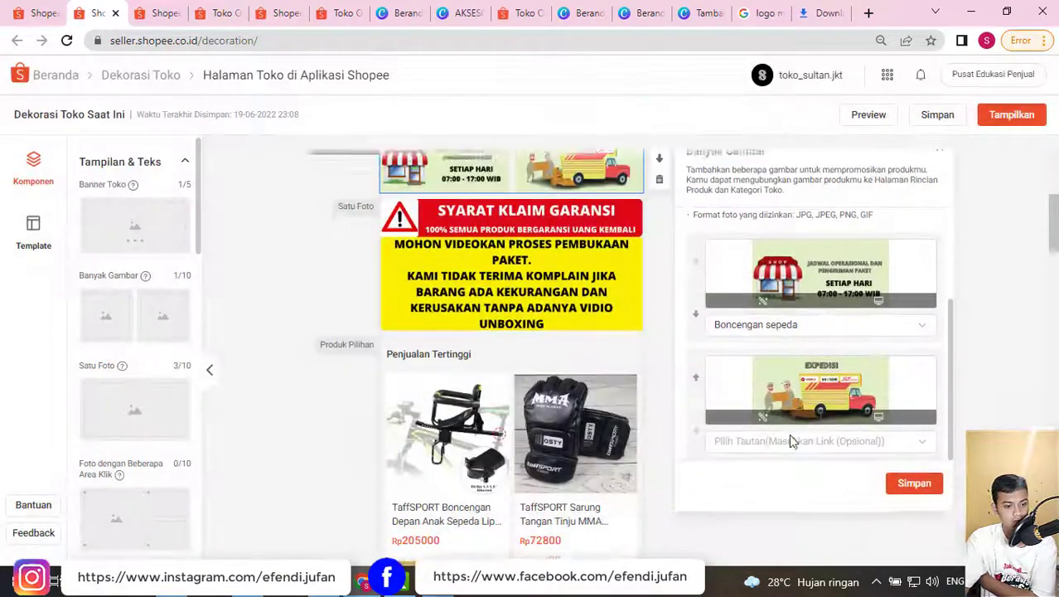
scroll(792, 415, "down", 1)
left_click(798, 393)
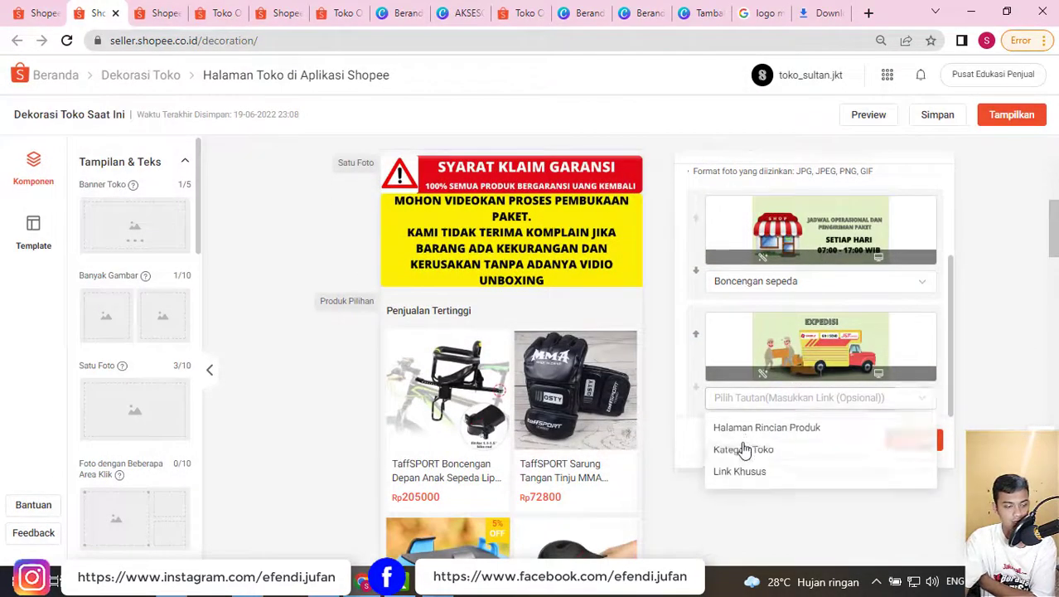
left_click(745, 450)
left_click(323, 240)
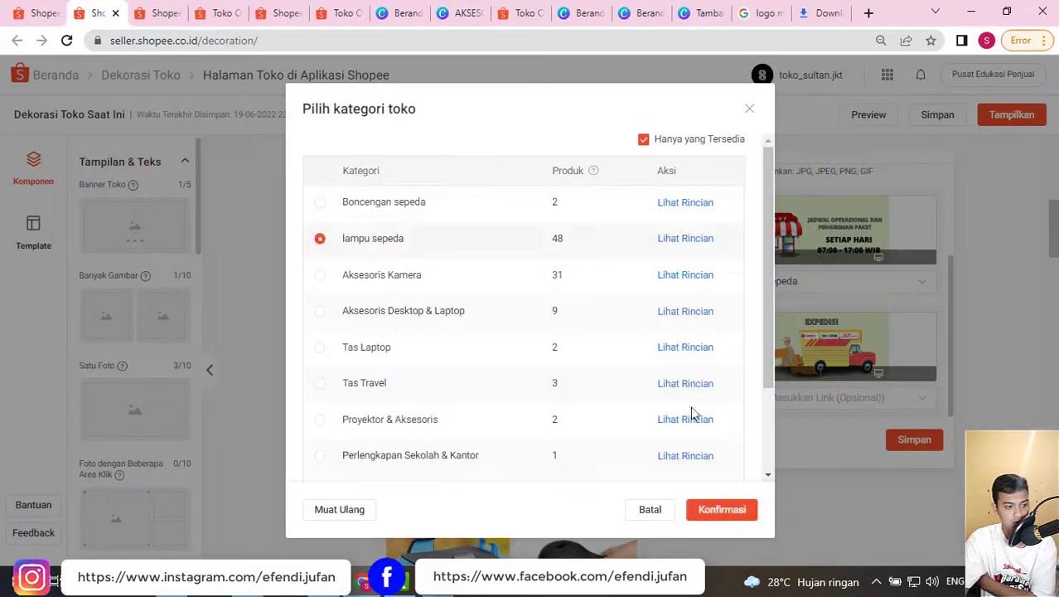
left_click(722, 510)
scroll(829, 357, "down", 1)
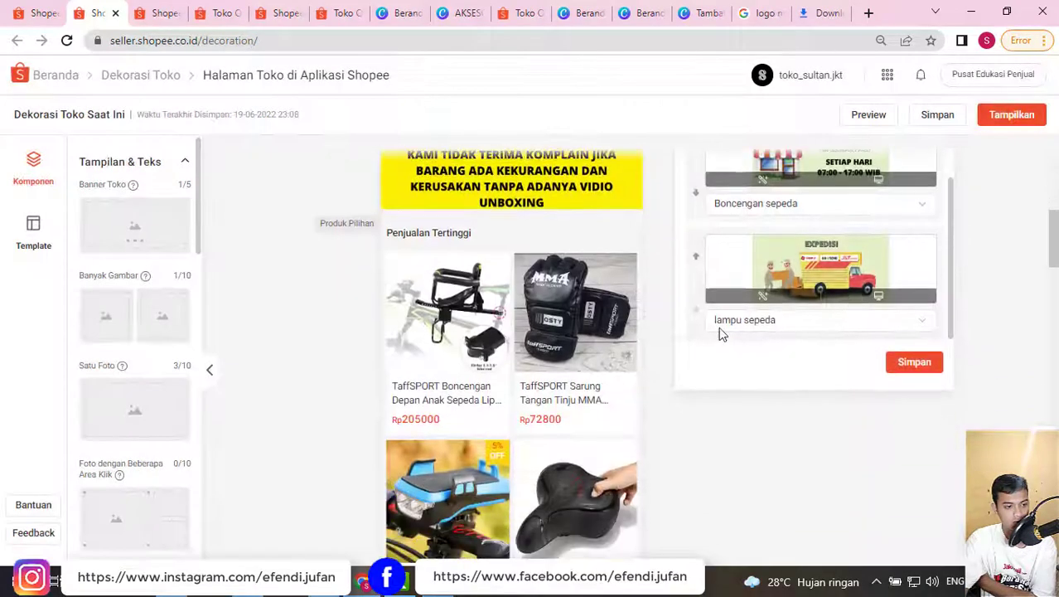
left_click(920, 371)
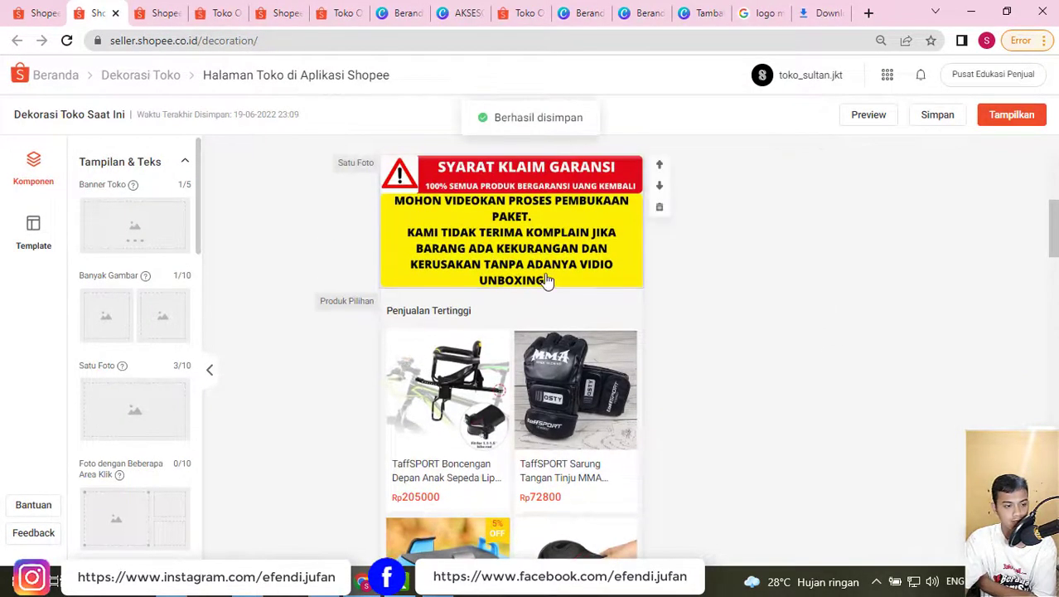
- Review the Produk Pilihan, Produk Berdasarkan Kategori and AKSESORIS SEPEDA Satu Foto components and their settings
scroll(539, 280, "down", 2)
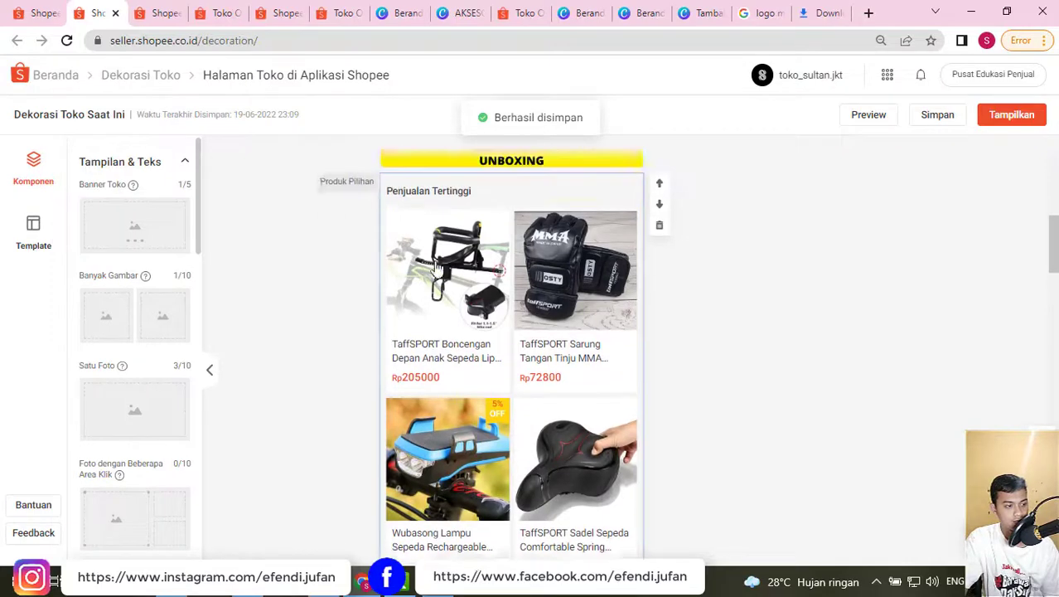
scroll(493, 275, "up", 1)
left_click(493, 275)
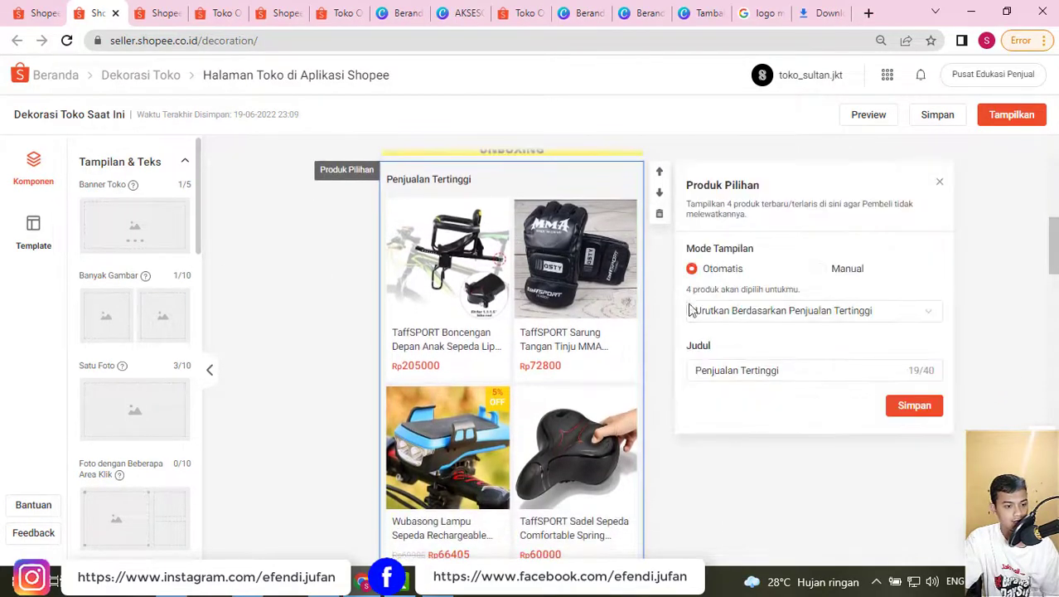
scroll(489, 315, "down", 5)
scroll(487, 332, "down", 1)
left_click(487, 325)
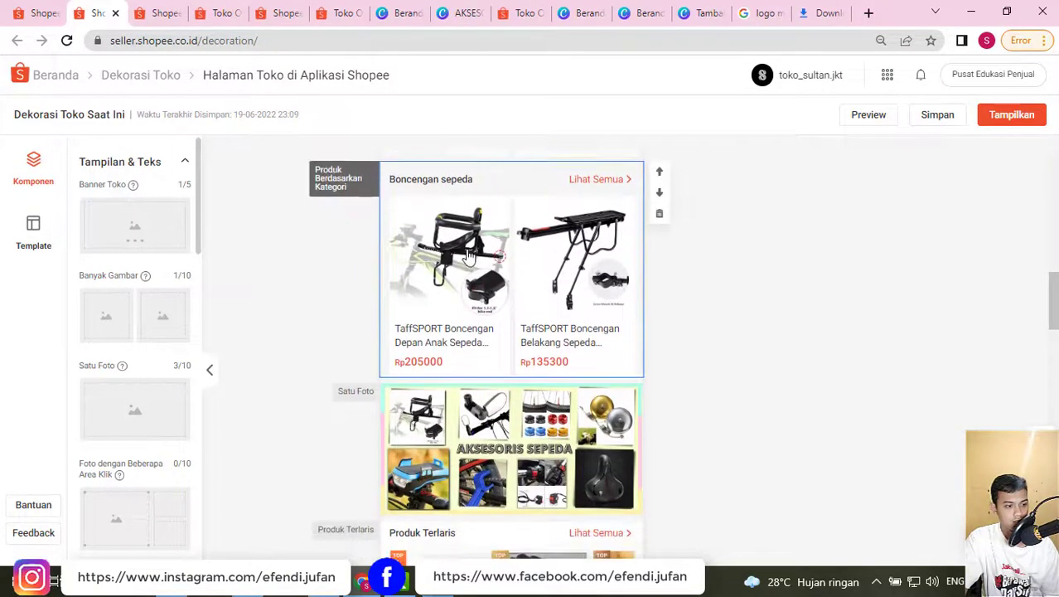
scroll(477, 311, "down", 1)
left_click(451, 365)
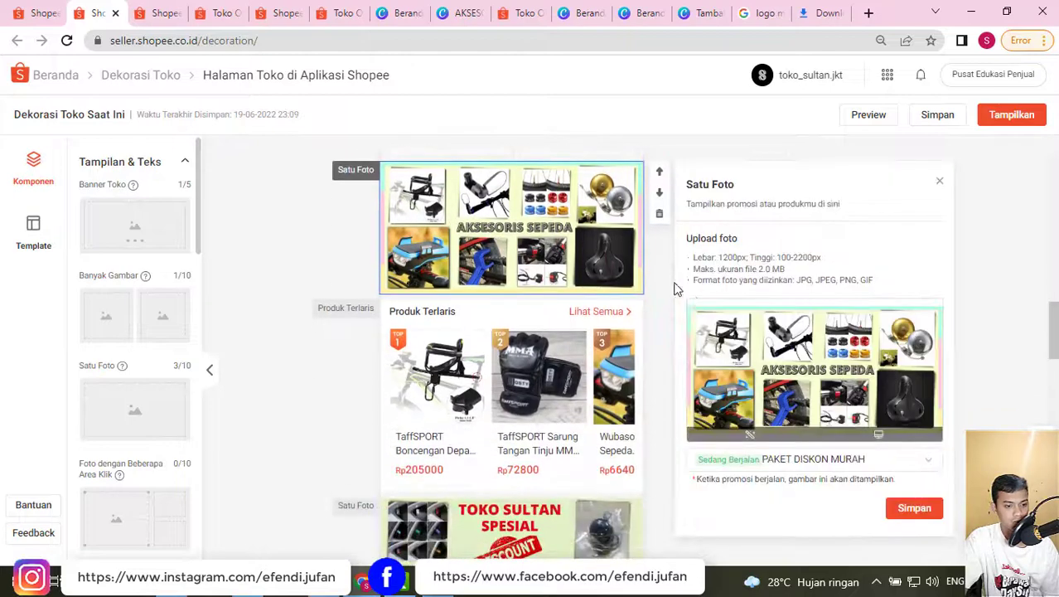
- Review the Produk Terlaris component, the TOKO SULTAN SPESIAL Satu Foto settings, and the remaining components down to the end of the shop page
scroll(804, 323, "down", 1)
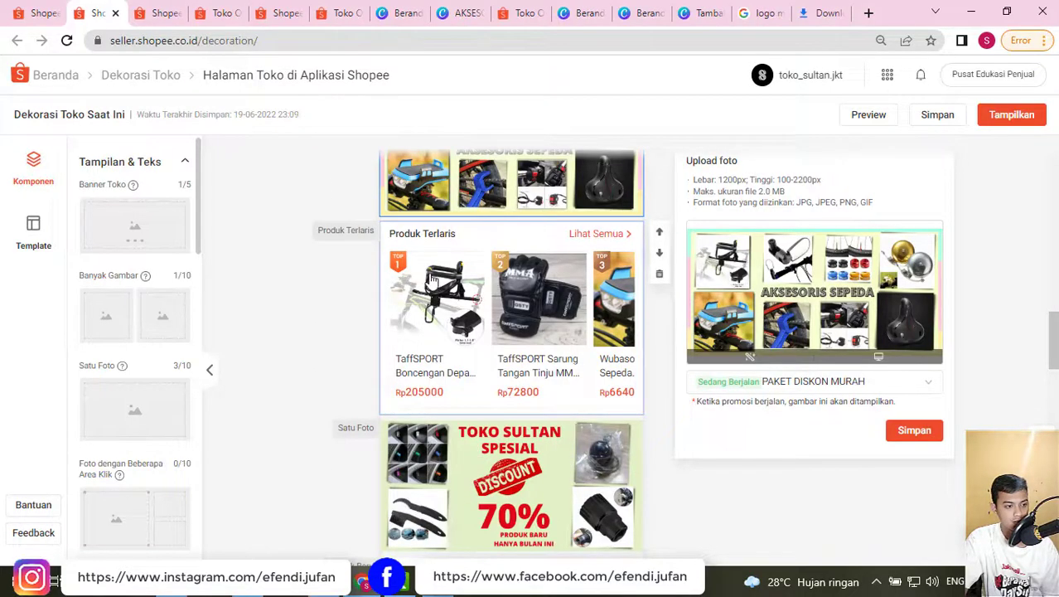
scroll(348, 237, "down", 1)
left_click(365, 356)
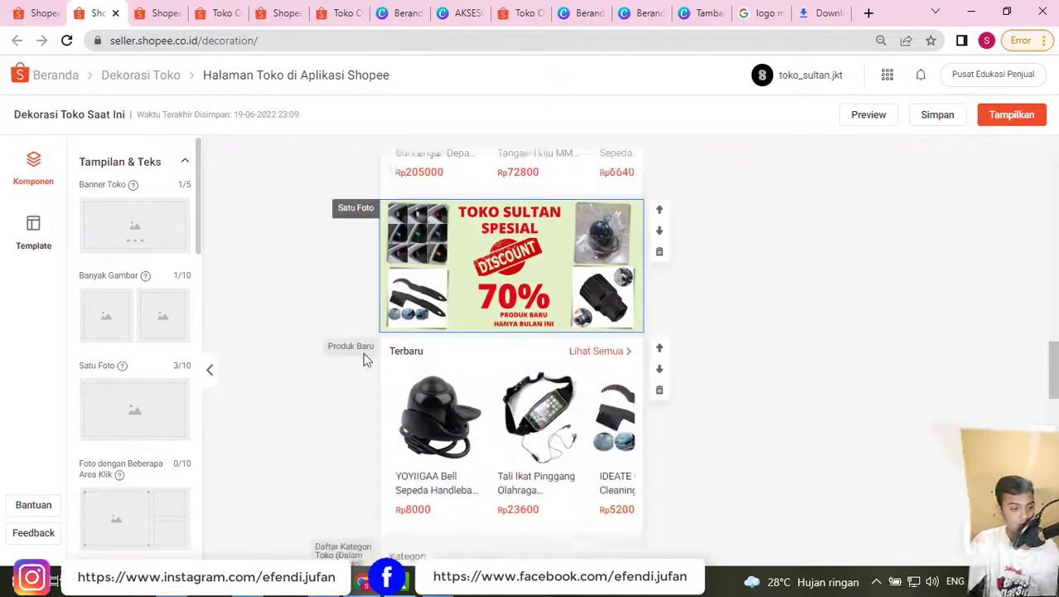
left_click(437, 219)
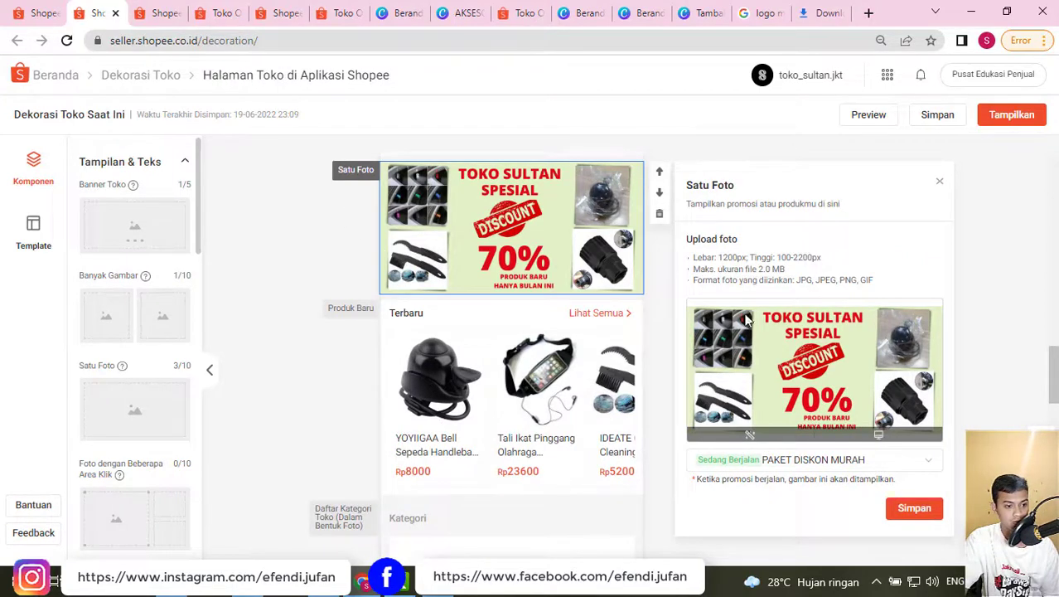
scroll(779, 335, "down", 1)
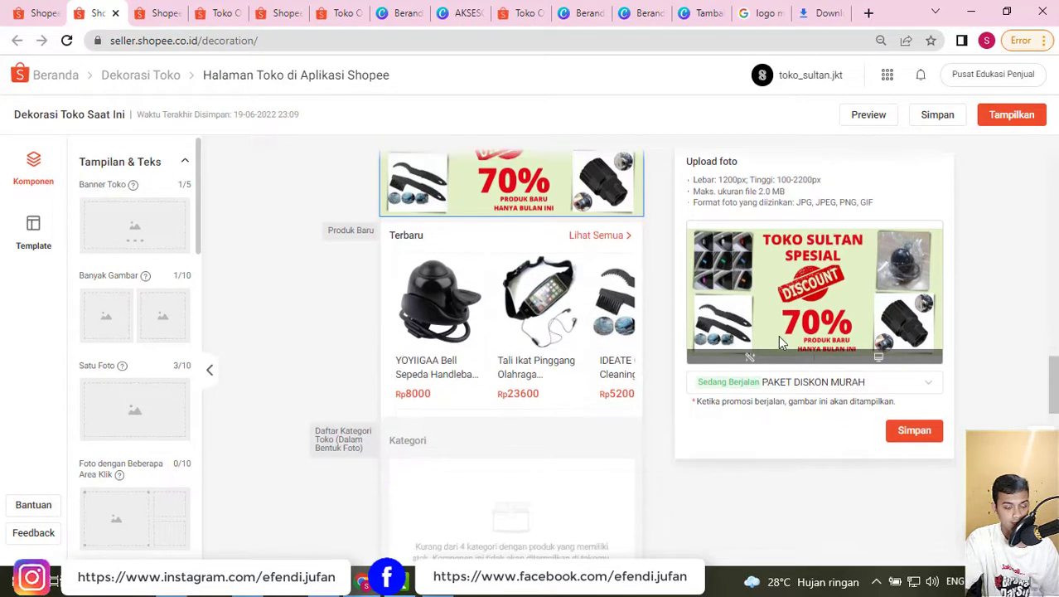
scroll(778, 335, "down", 1)
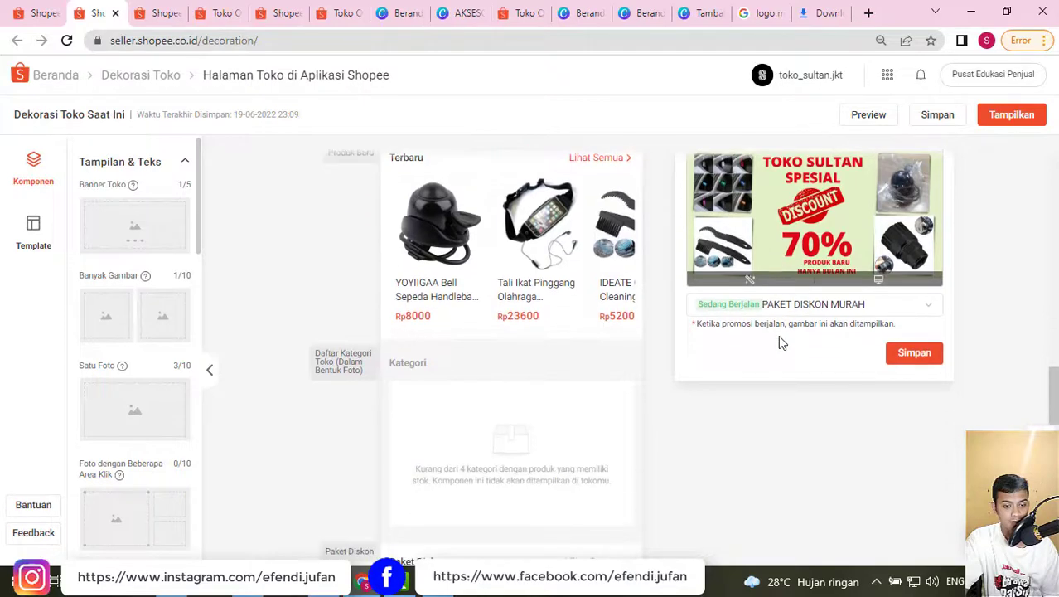
scroll(780, 340, "down", 6)
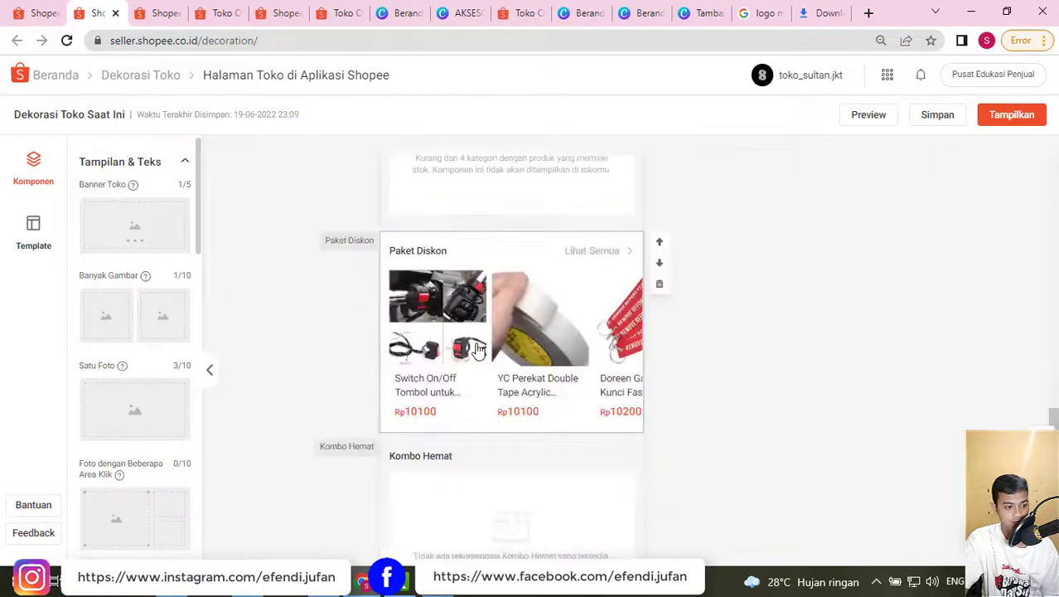
scroll(480, 351, "down", 5)
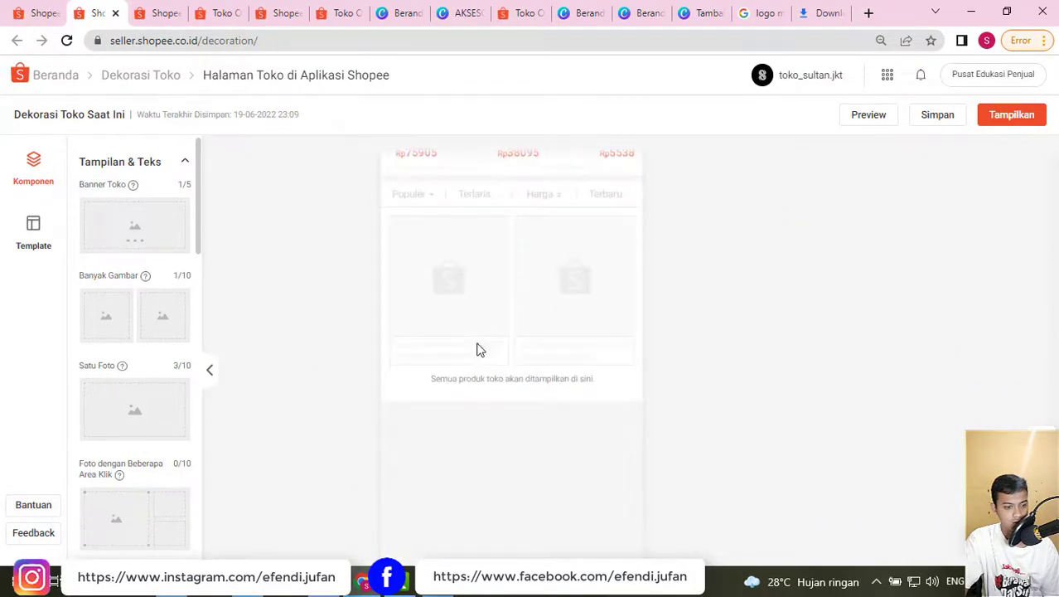
scroll(479, 351, "up", 10)
scroll(893, 360, "down", 3)
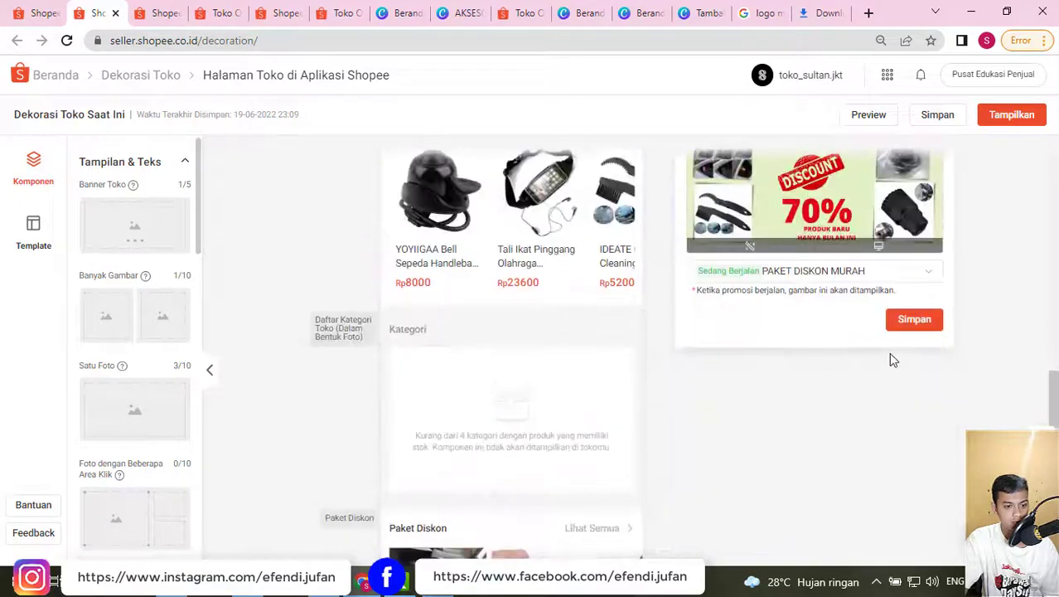
- Save the TOKO SULTAN SPESIAL Satu Foto component and the whole decoration, and publish it on the Shopee app shop page
left_click(912, 321)
scroll(476, 291, "up", 1)
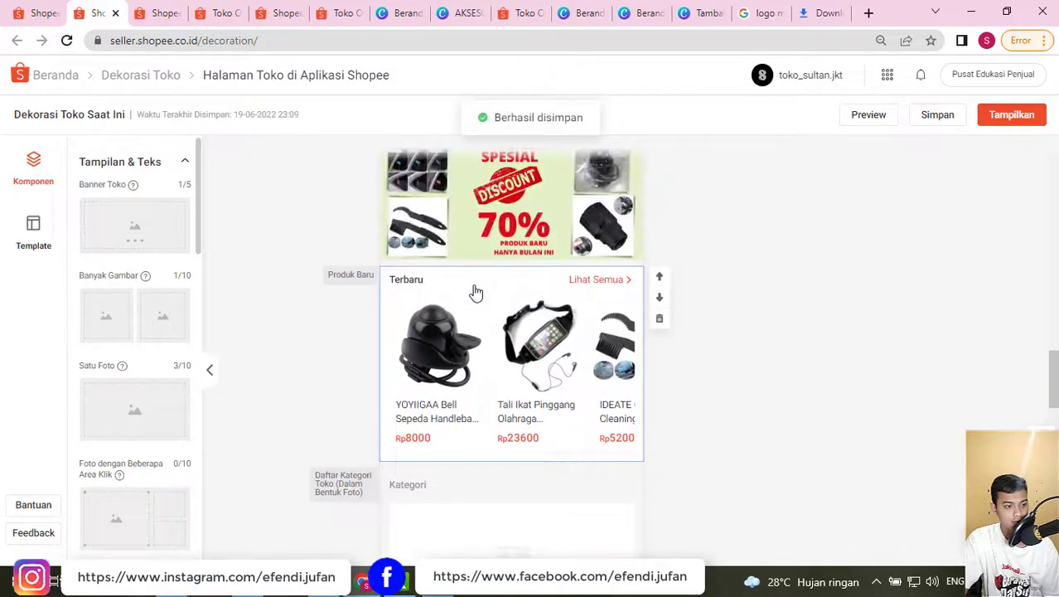
scroll(960, 201, "up", 1)
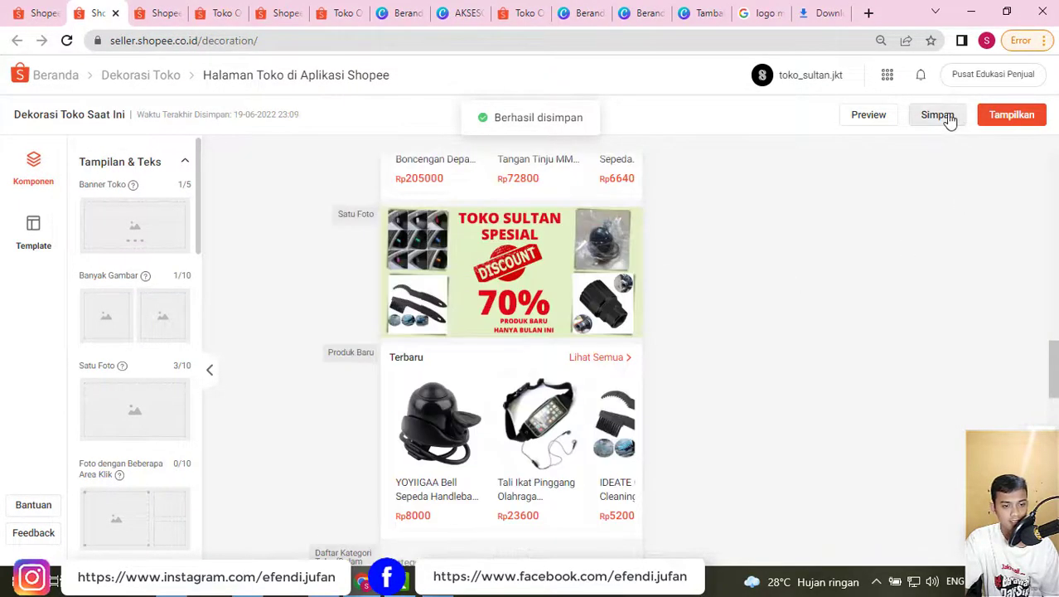
left_click(945, 118)
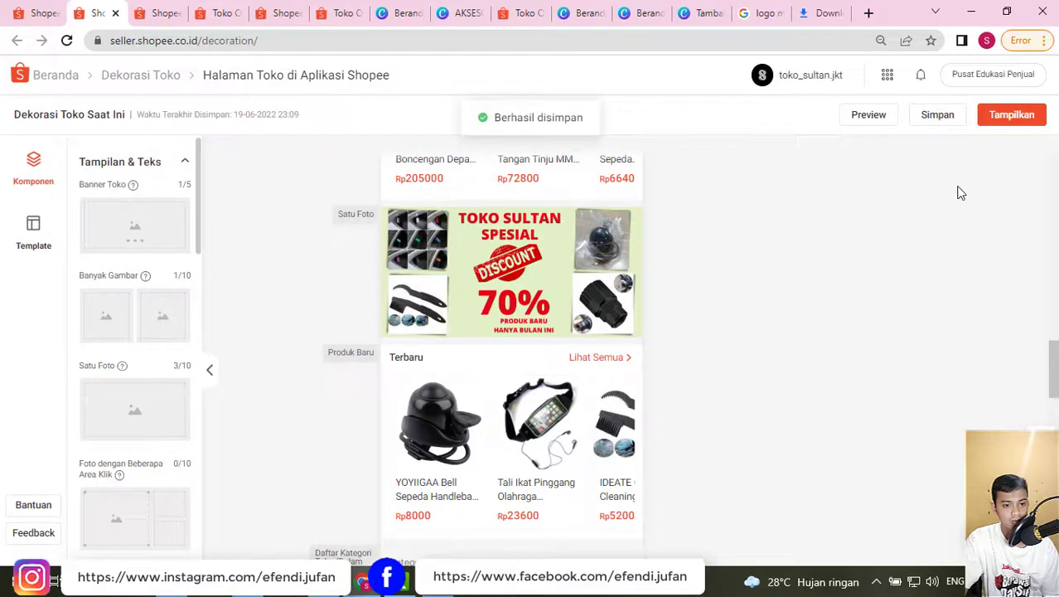
scroll(960, 193, "up", 2)
left_click(998, 123)
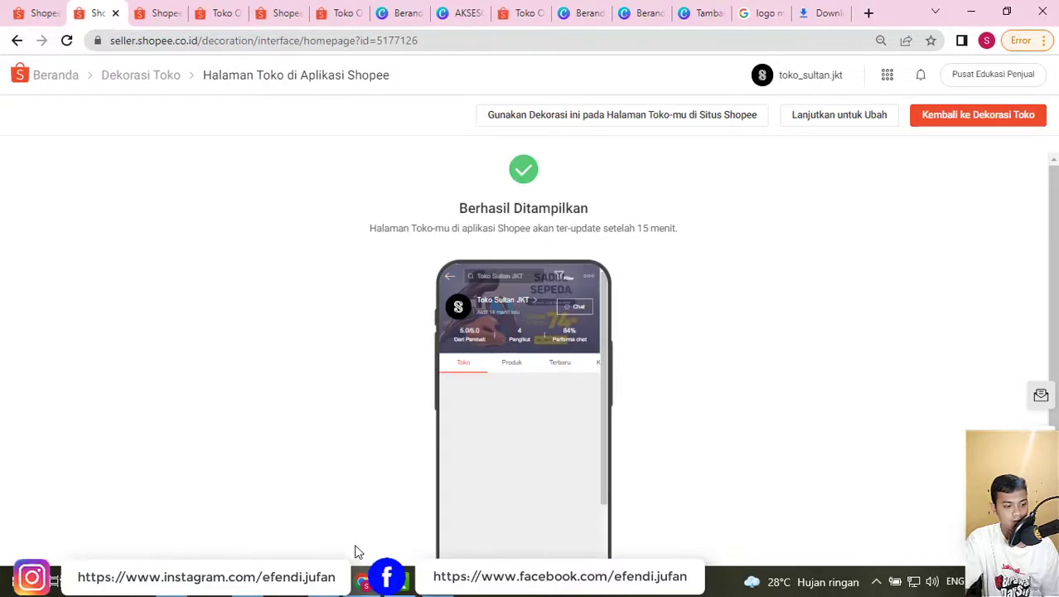
- Check item 4, activating the shop decoration in Seller Center, in the dekorasi tutor.txt notes in Notepad
left_click(332, 581)
left_click(351, 335)
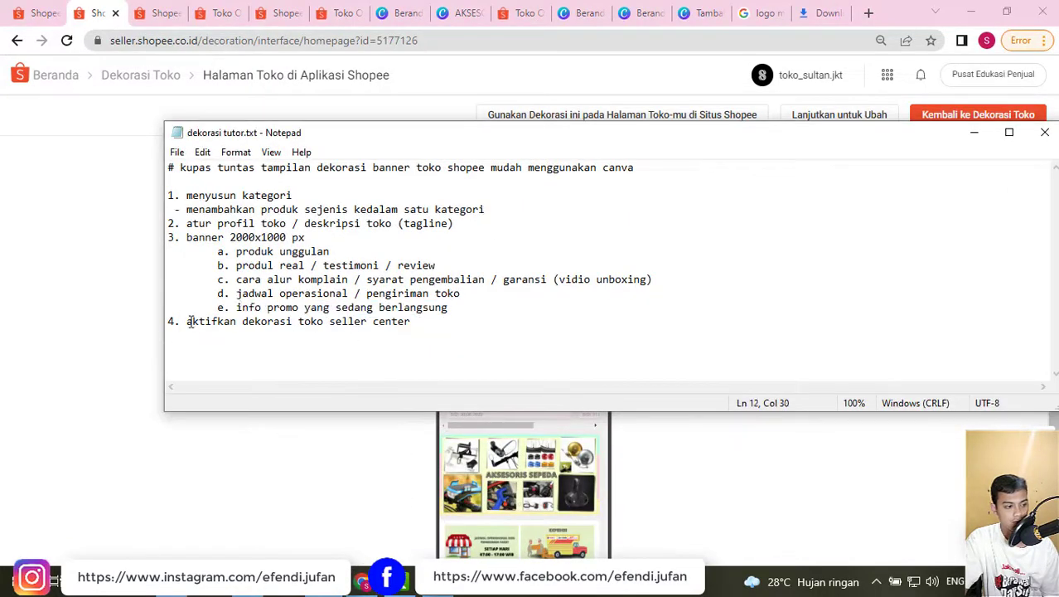
left_click_drag(190, 324, 398, 327)
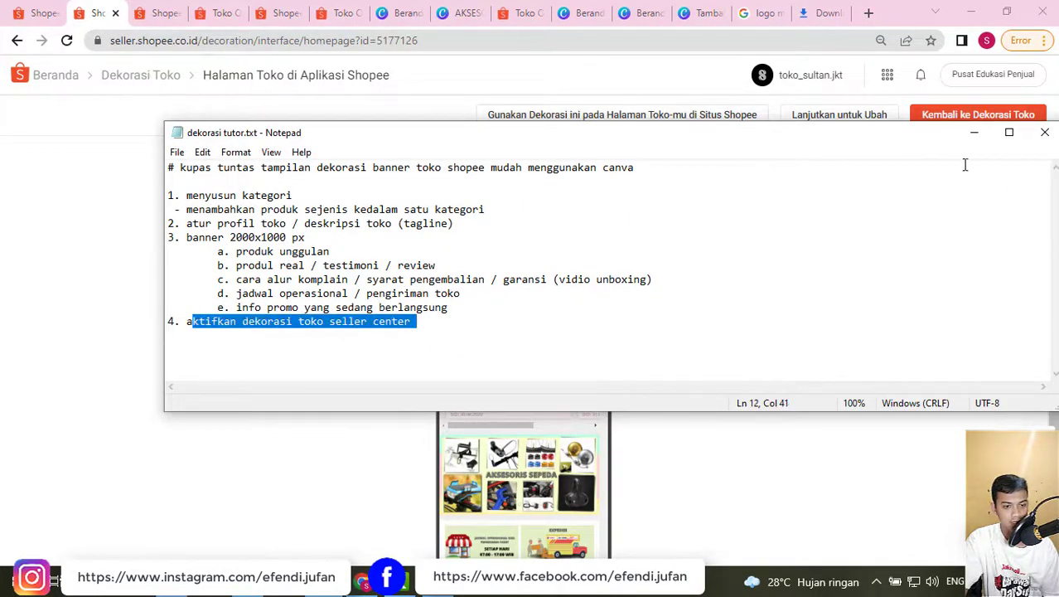
left_click(975, 135)
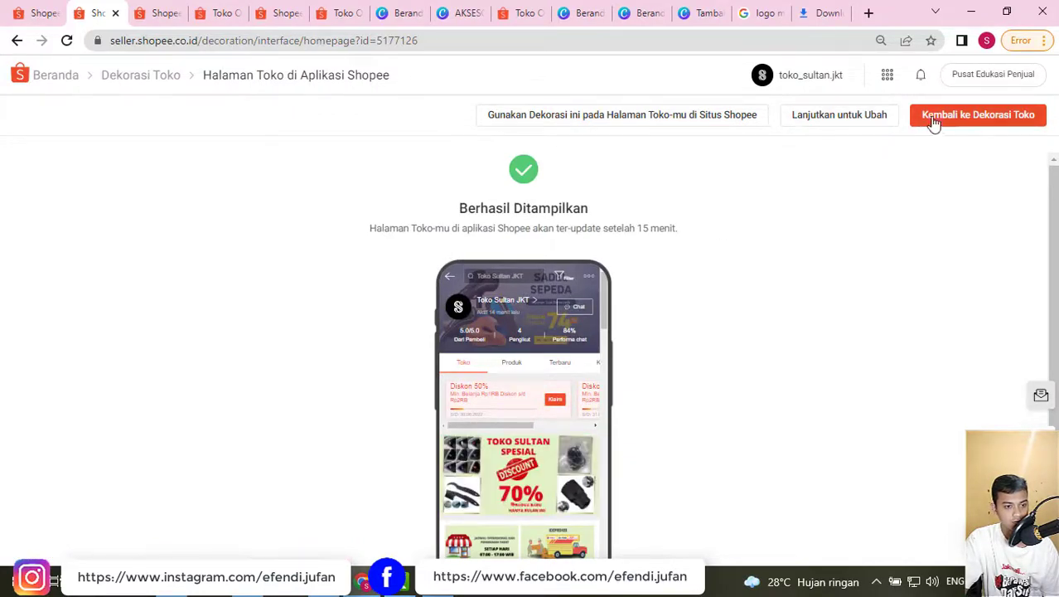
- Look over the published app page preview and copy its decoration as an editable draft to the shop page on the Shopee website
scroll(584, 261, "down", 1)
scroll(572, 246, "up", 1)
scroll(535, 360, "down", 5)
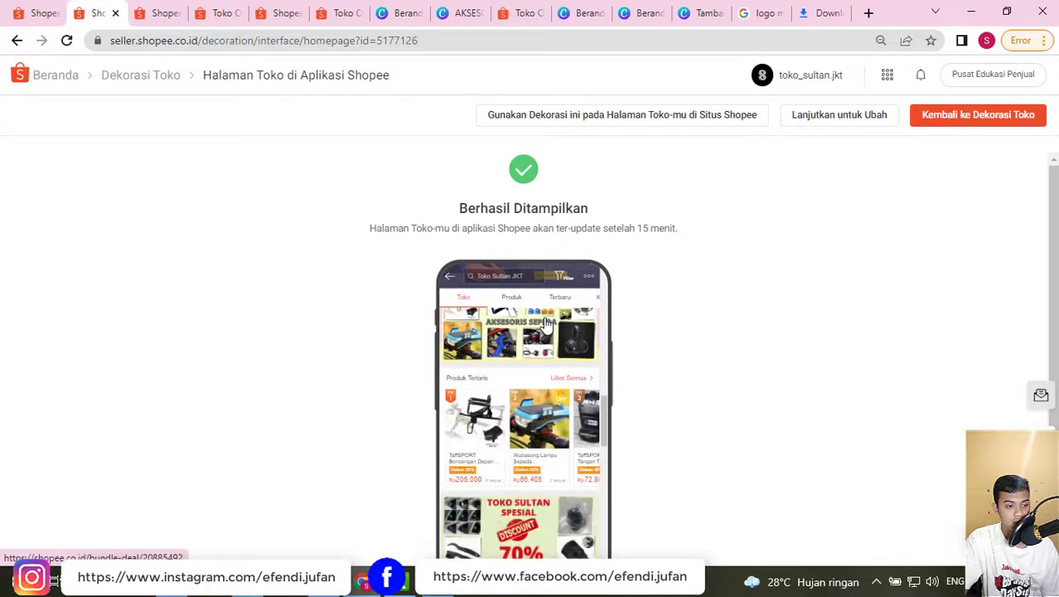
left_click(635, 116)
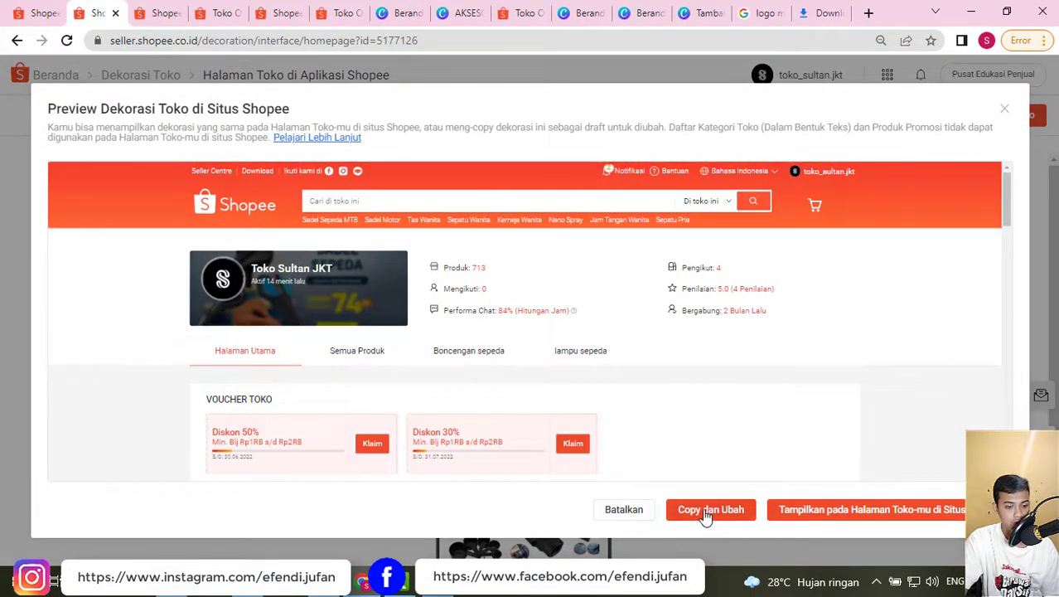
left_click(706, 513)
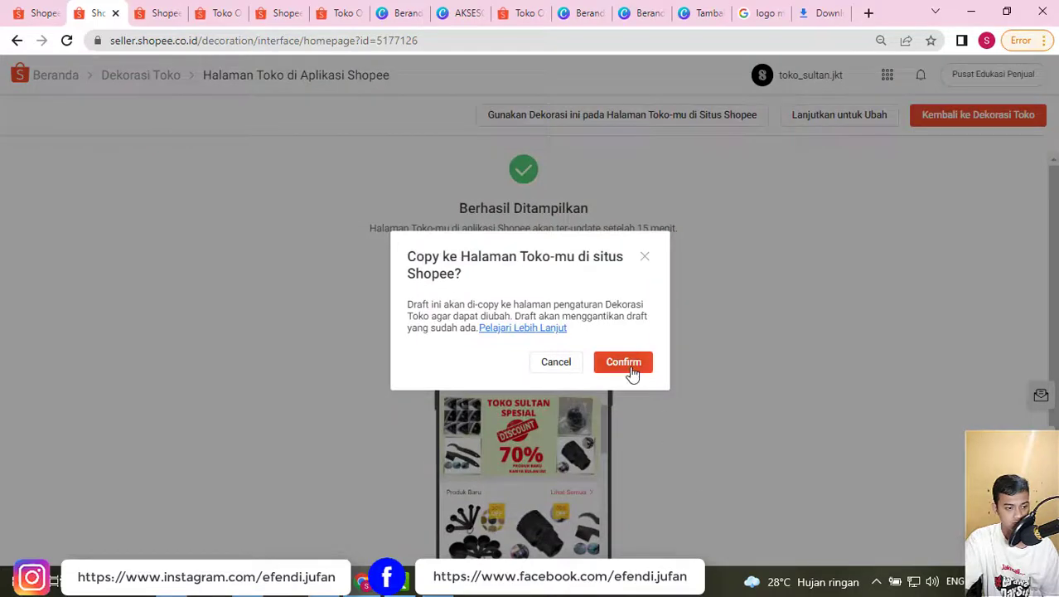
left_click(624, 365)
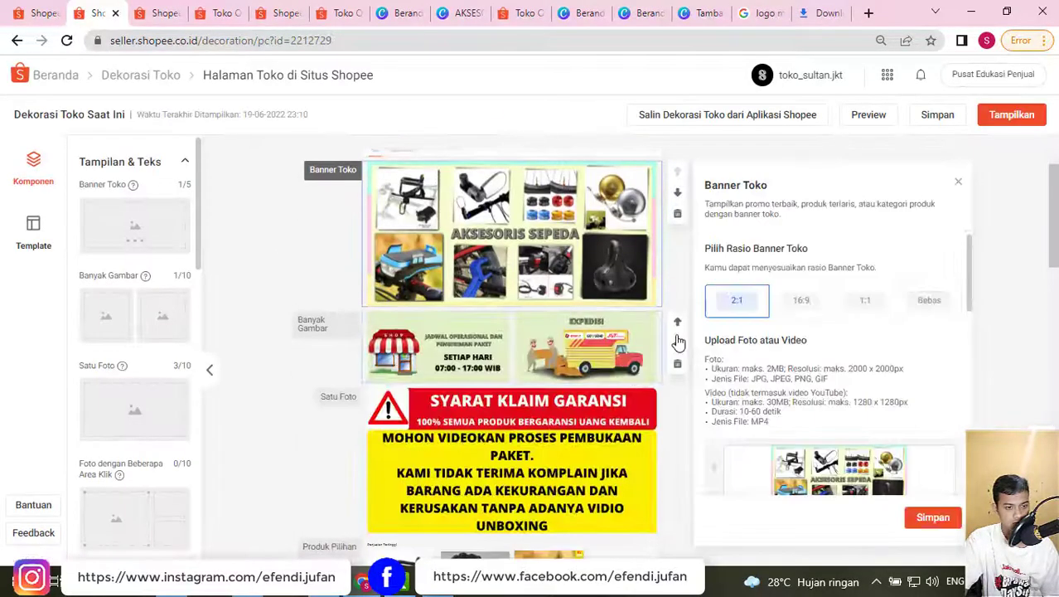
- Save and publish the copied decoration on the Shopee website shop page and check its preview
left_click(930, 120)
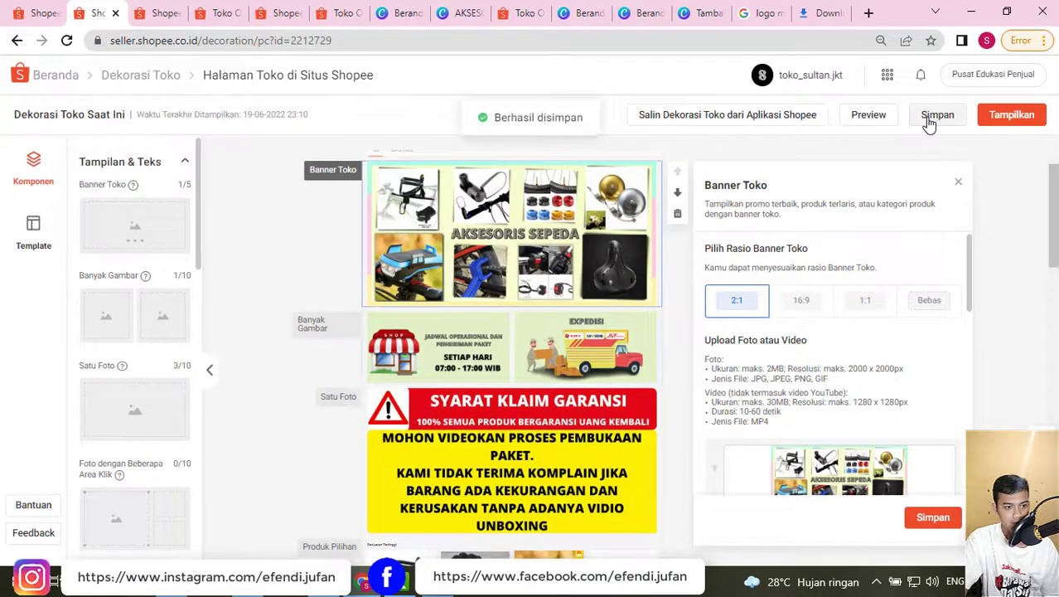
left_click(1006, 120)
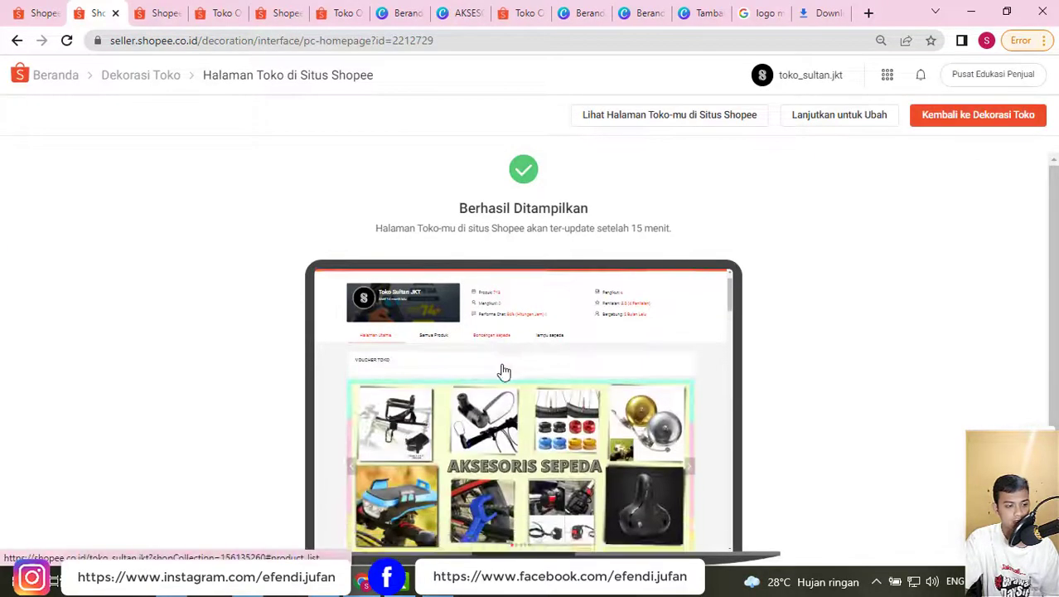
scroll(504, 373, "down", 1)
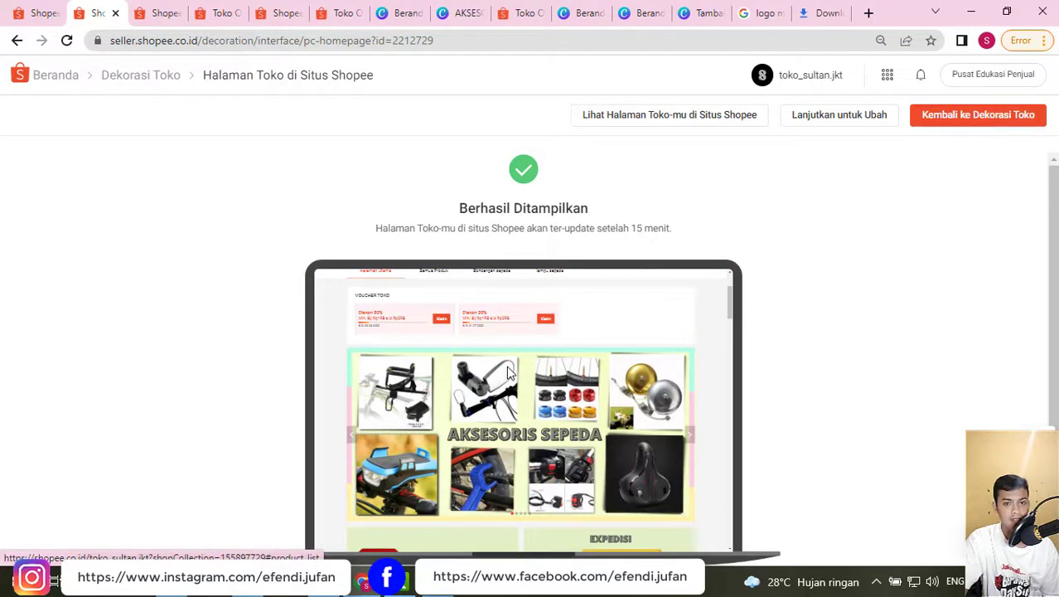
scroll(508, 372, "down", 1)
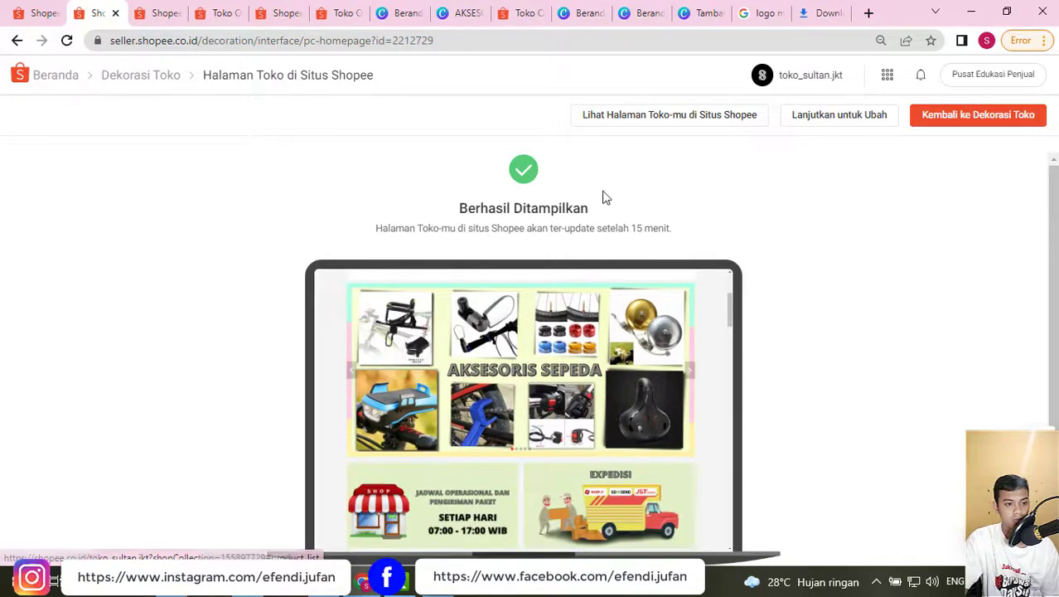
scroll(128, 120, "down", 1)
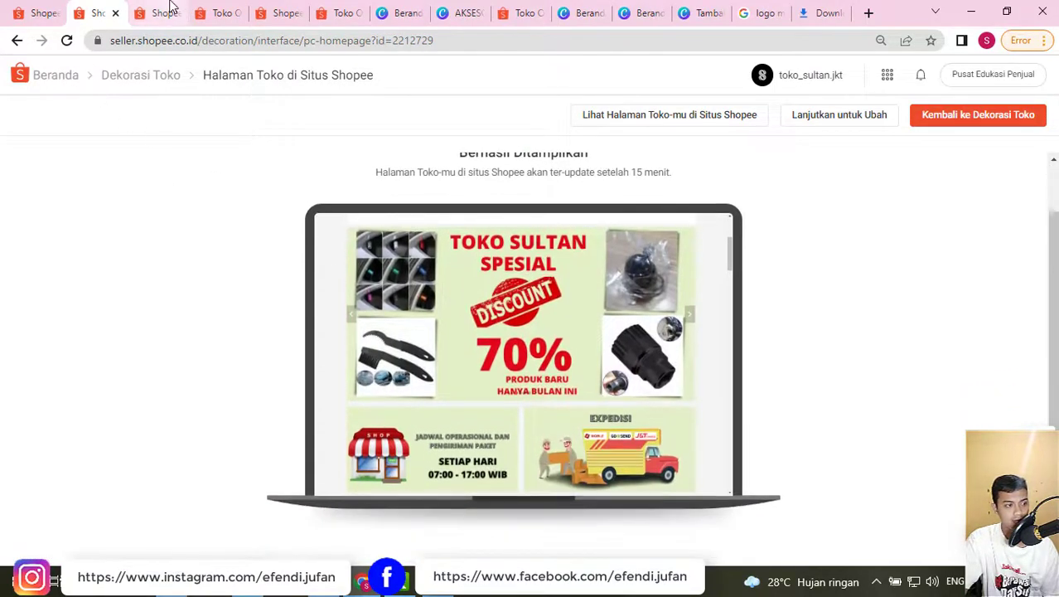
- Open the live PC Shop page from the shop profile
mouse_move(814, 80)
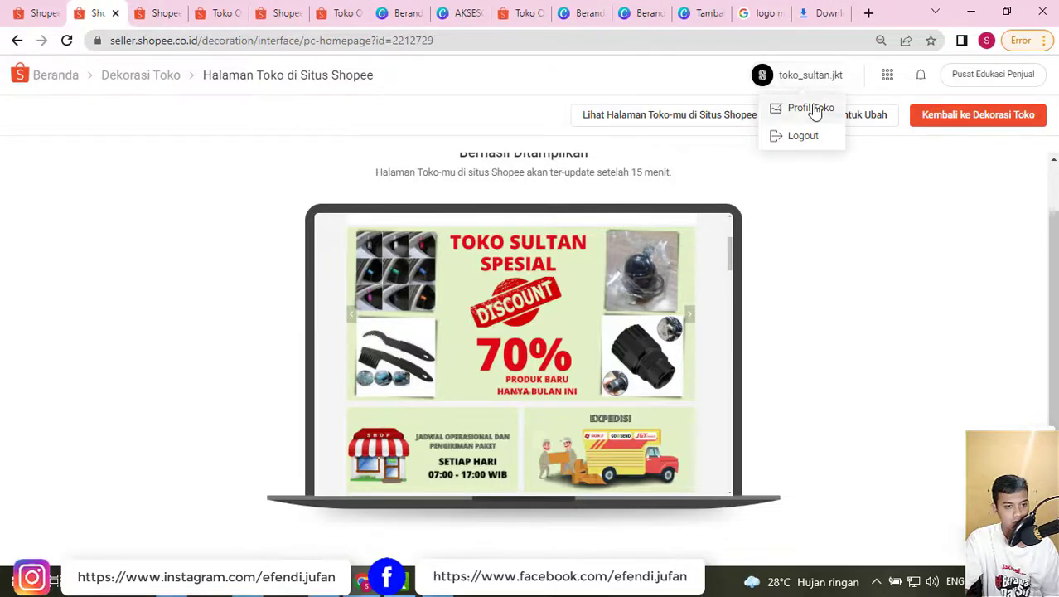
left_click(812, 110)
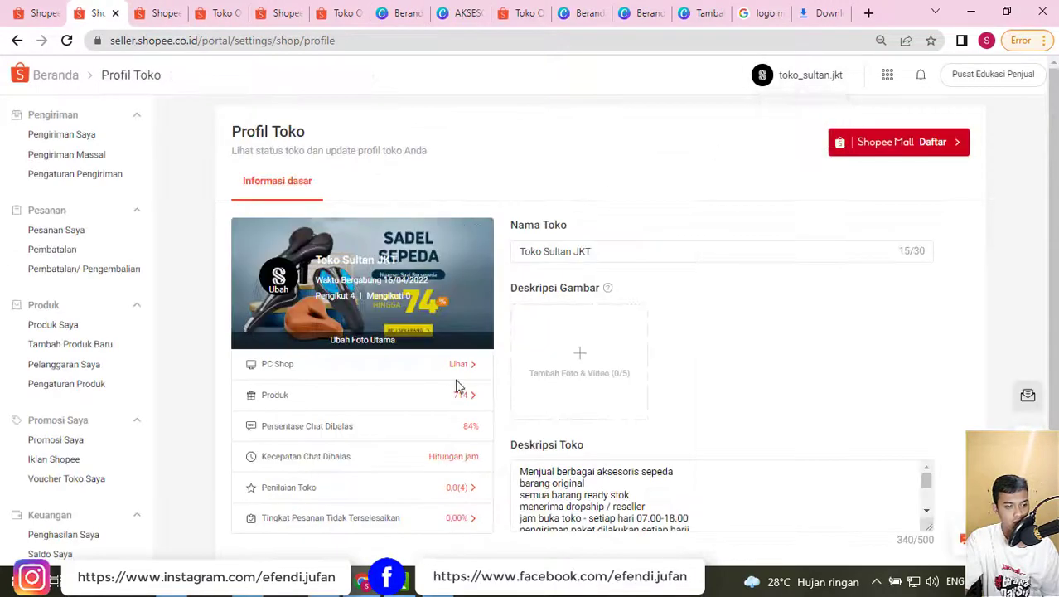
left_click(461, 365)
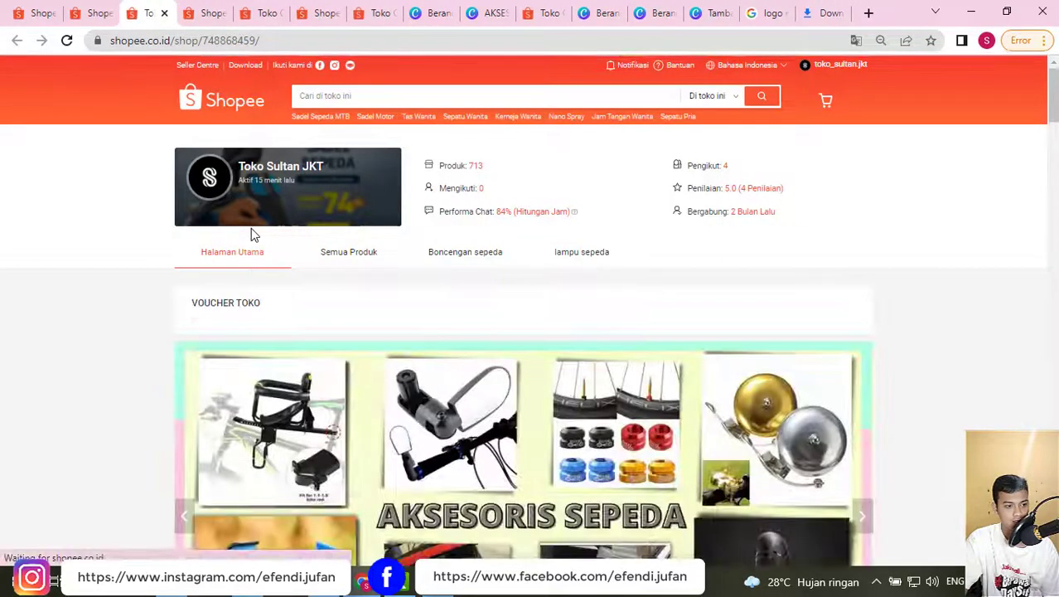
- Examine the live shop page's banners, guarantee notice, product sections, best offers and category product list
scroll(494, 286, "down", 2)
scroll(494, 286, "down", 1)
scroll(627, 269, "down", 8)
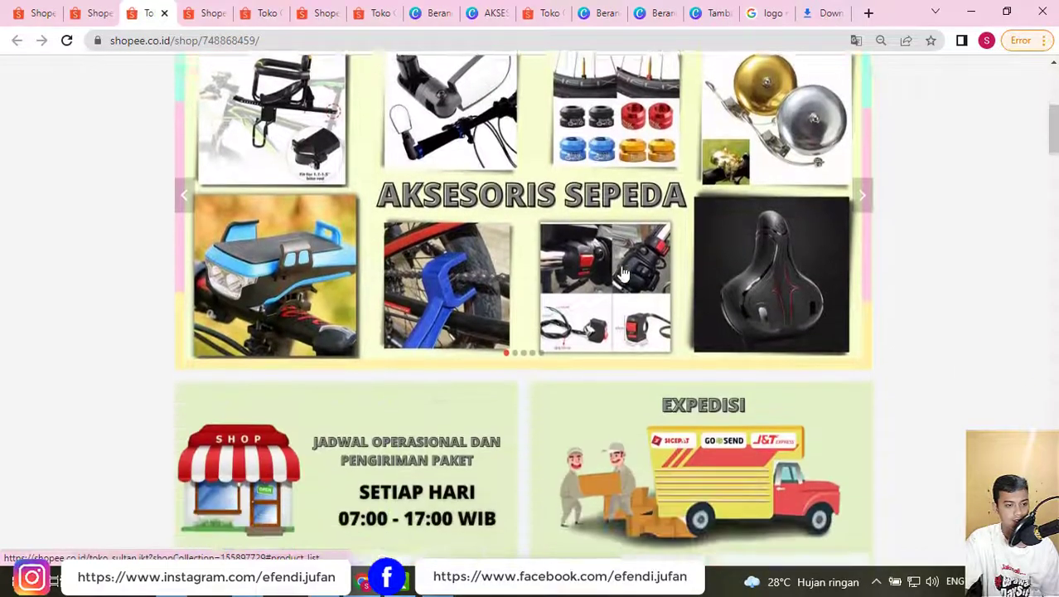
scroll(624, 272, "down", 10)
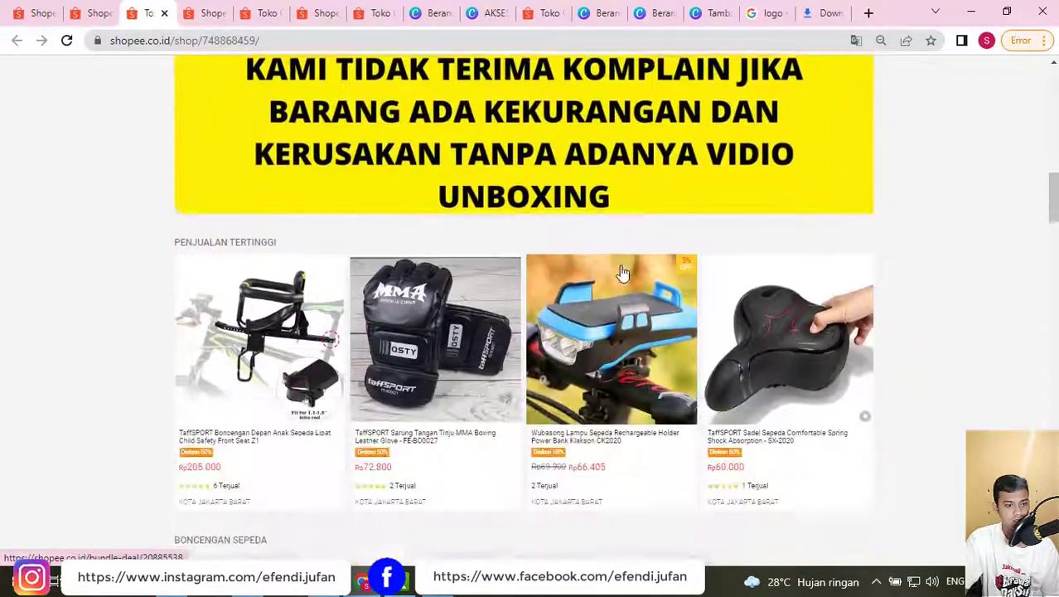
scroll(623, 272, "down", 10)
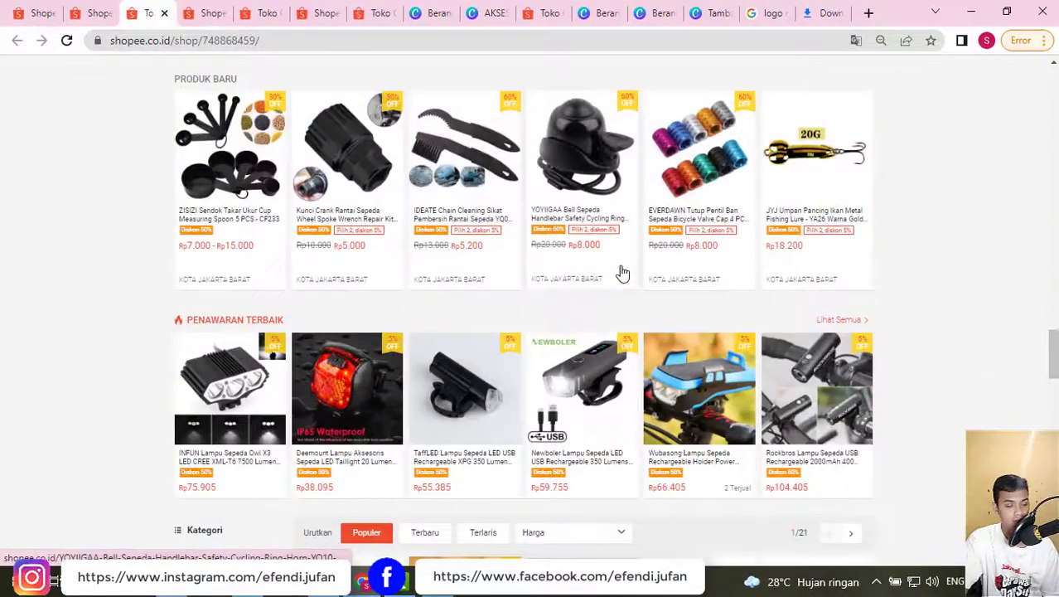
scroll(623, 272, "down", 3)
scroll(624, 272, "down", 3)
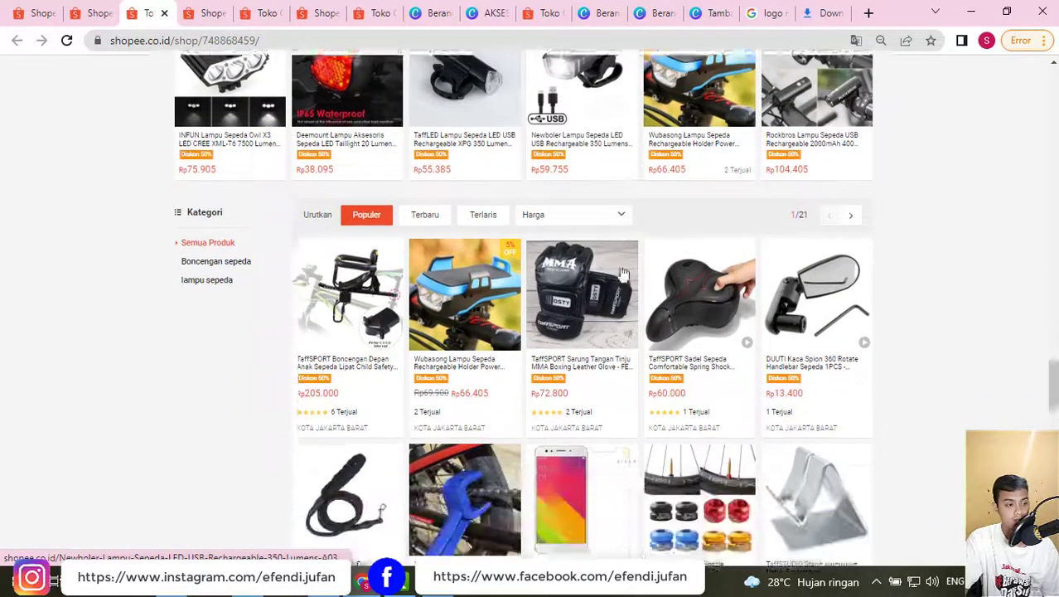
scroll(623, 271, "up", 2)
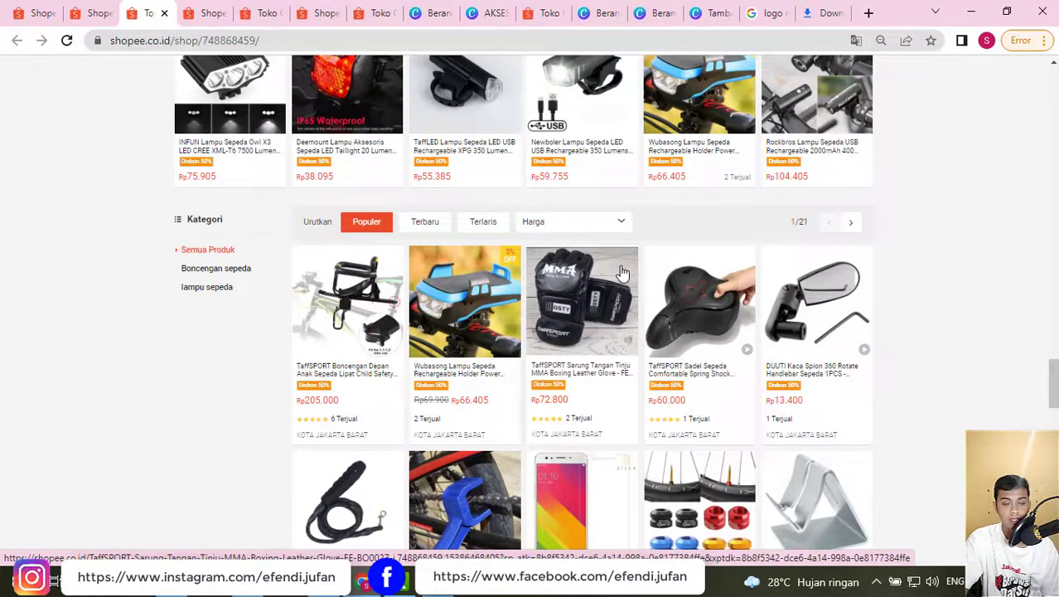
scroll(623, 271, "down", 2)
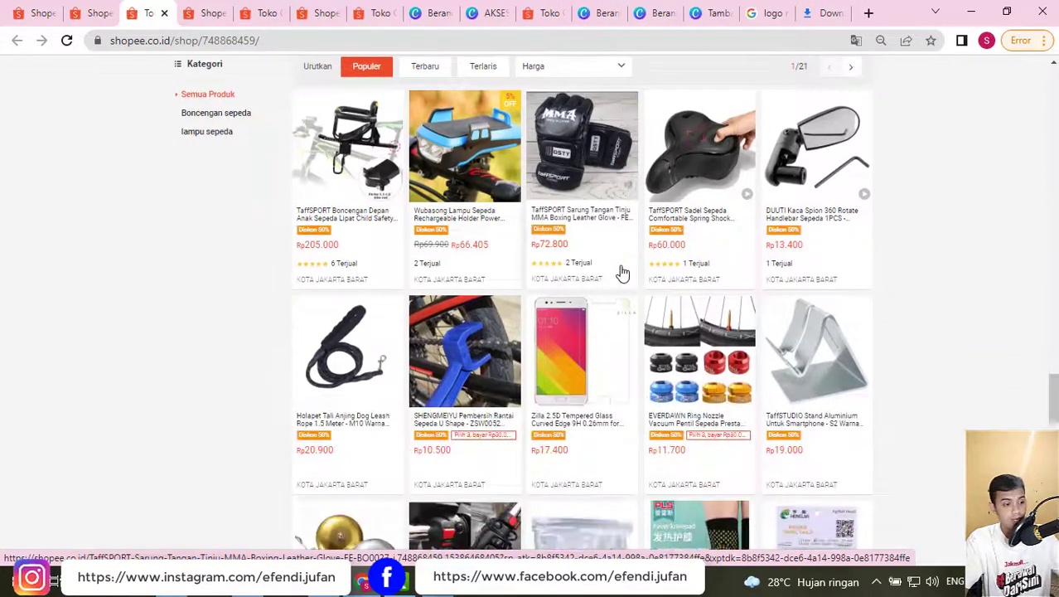
scroll(624, 272, "up", 1)
scroll(624, 272, "up", 1)
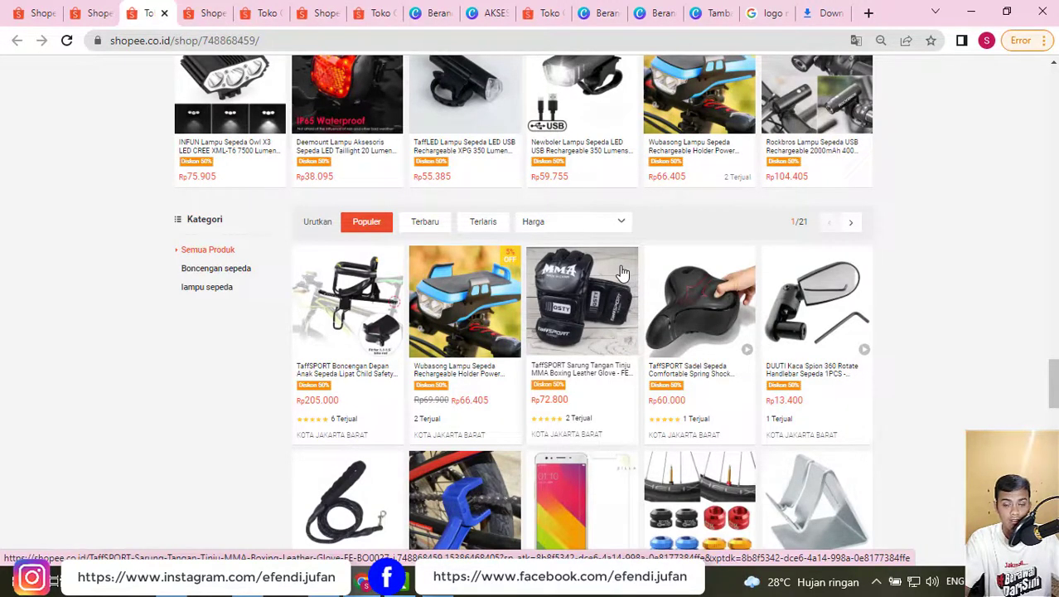
scroll(624, 271, "up", 2)
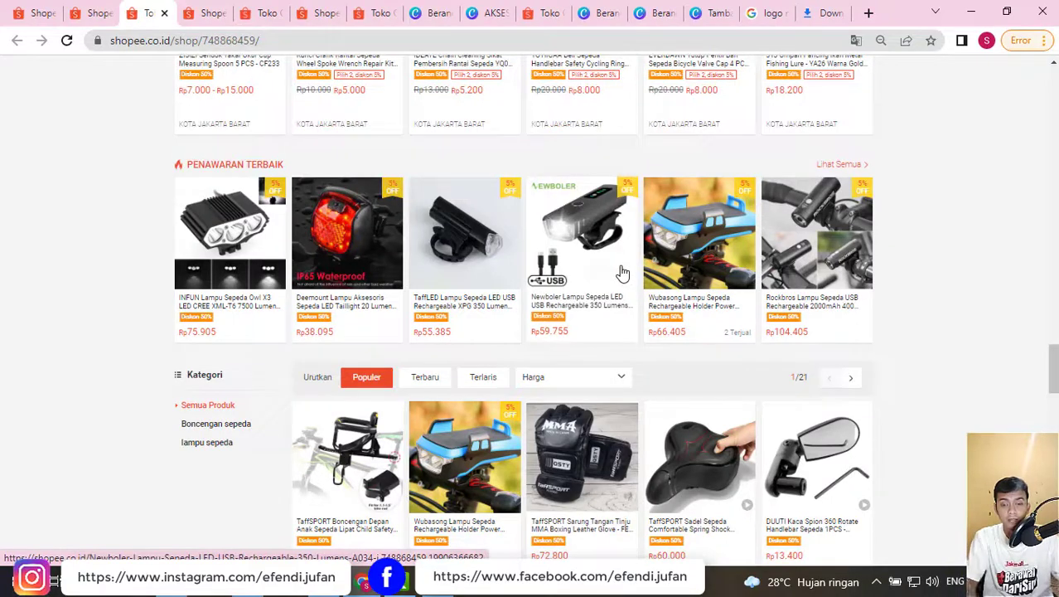